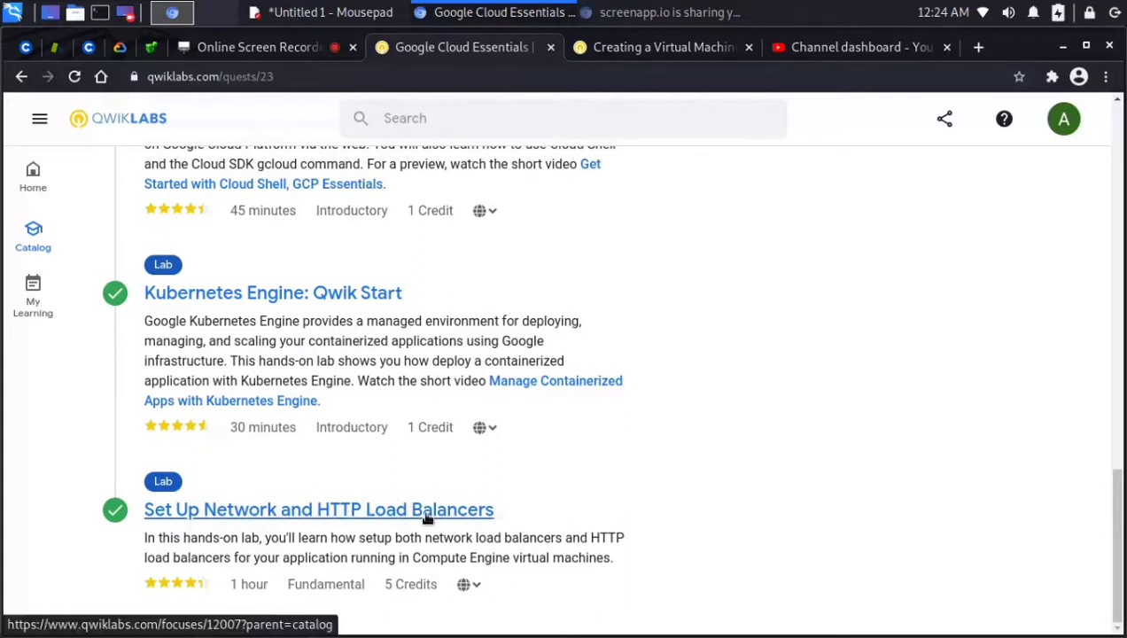
Review the Google Cloud Essentials quest outline and read the Overview of the "Creating a Virtual Machine" lab.
scroll(426, 517, "up", 10)
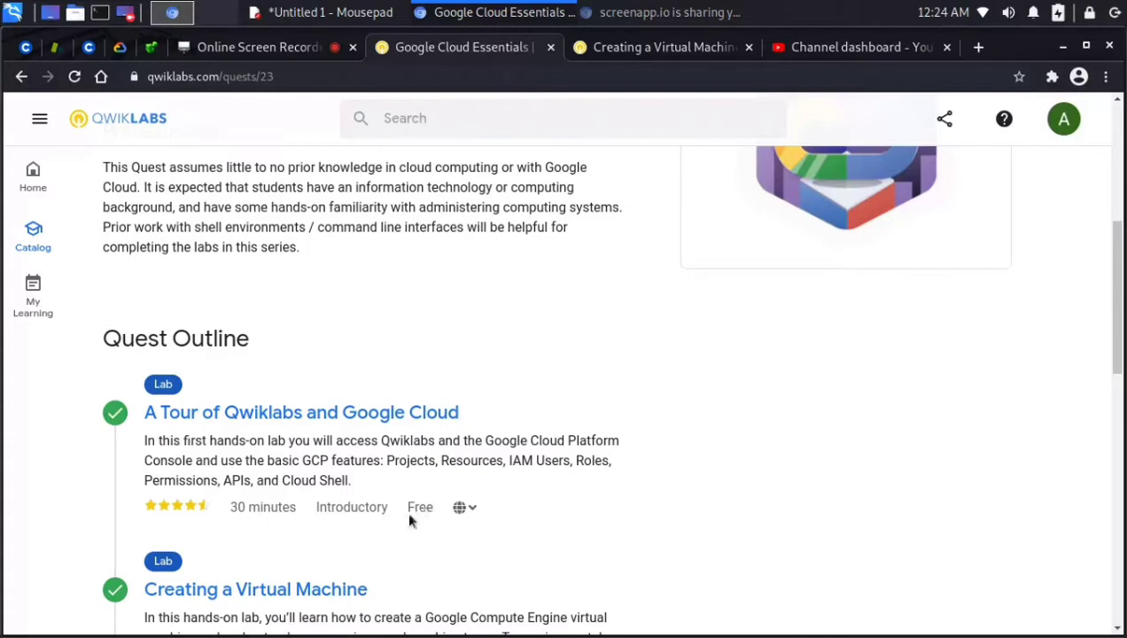
scroll(409, 521, "down", 2)
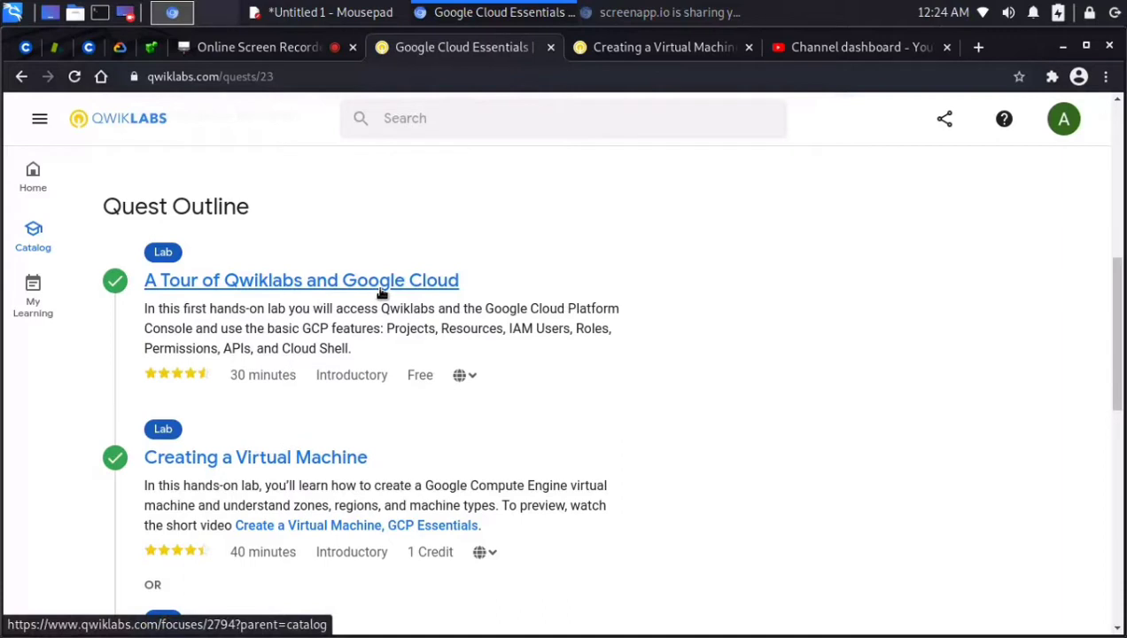
scroll(381, 293, "down", 2)
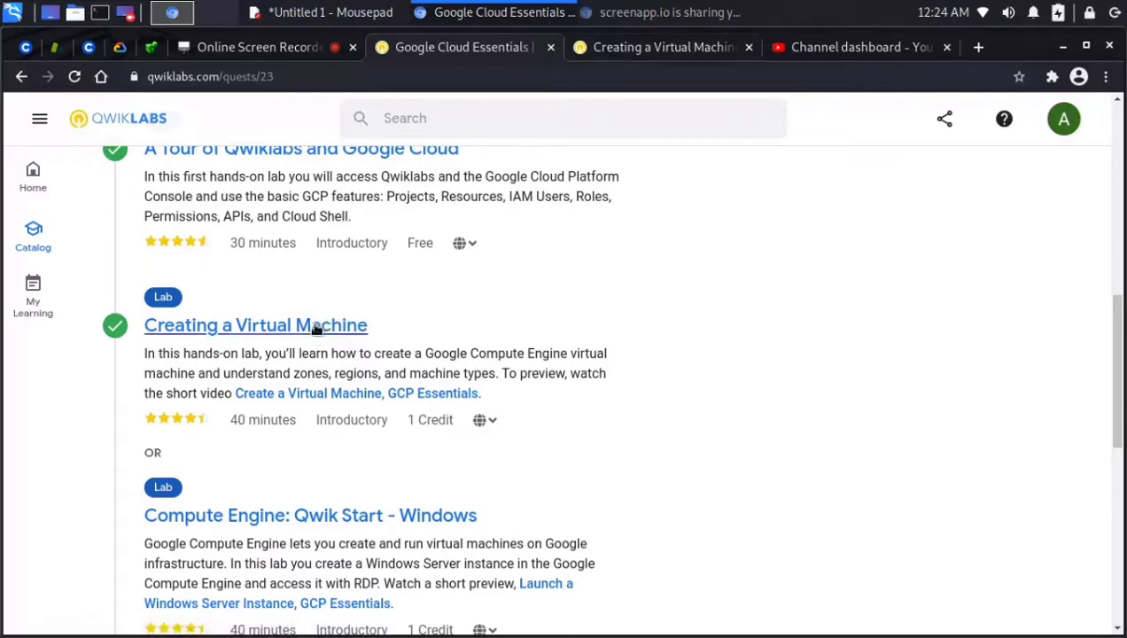
left_click(624, 53)
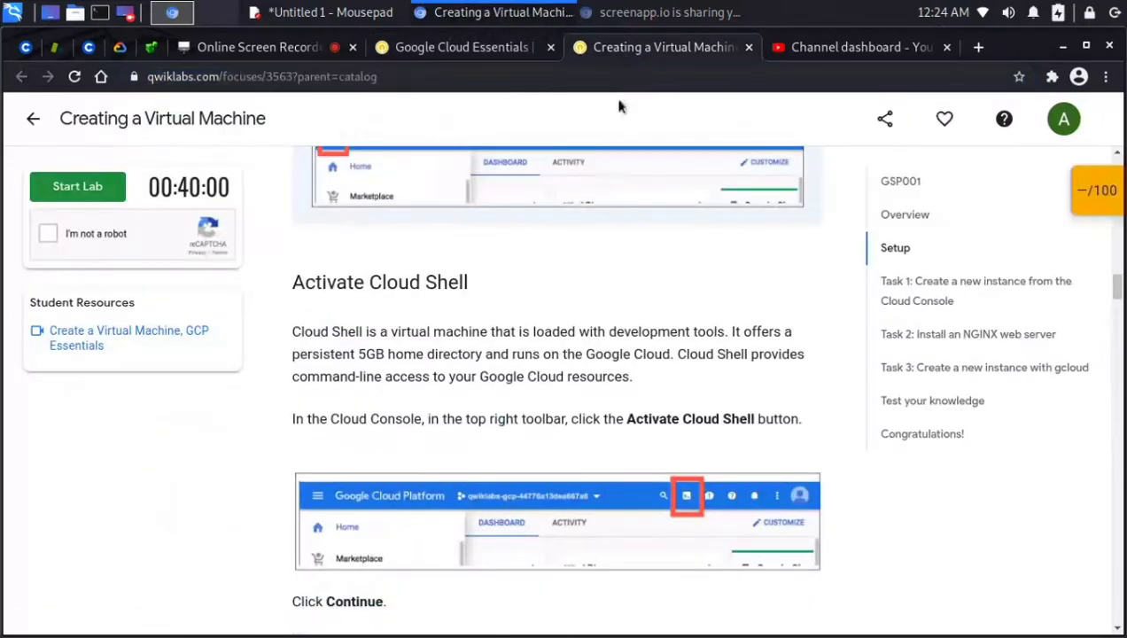
scroll(515, 299, "up", 8)
left_click(903, 215)
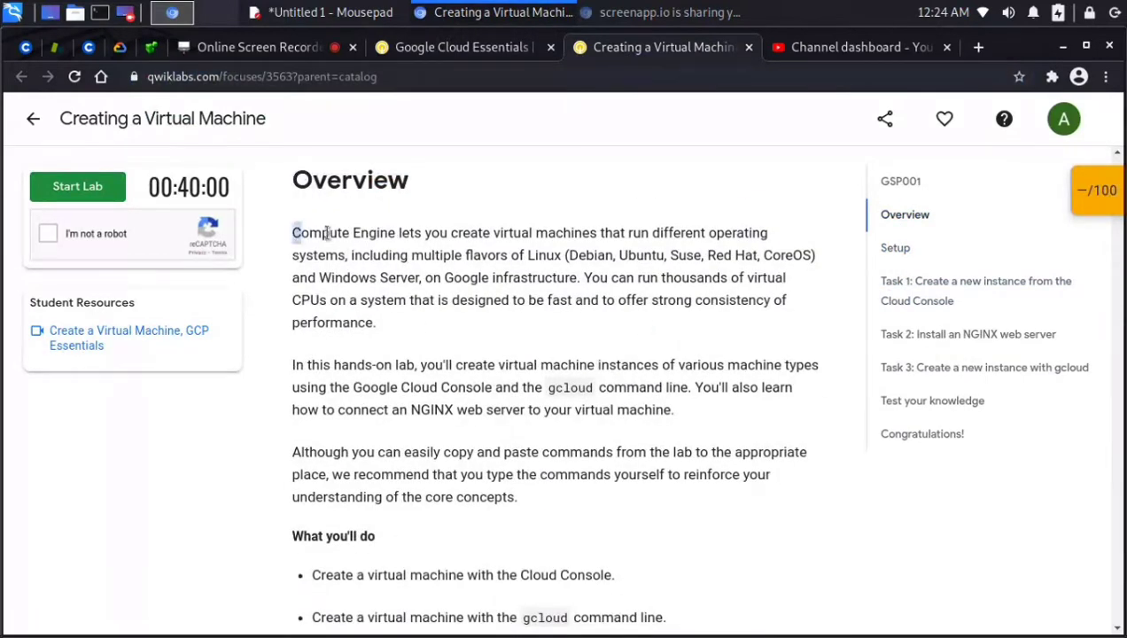
left_click_drag(294, 233, 446, 470)
left_click(440, 453)
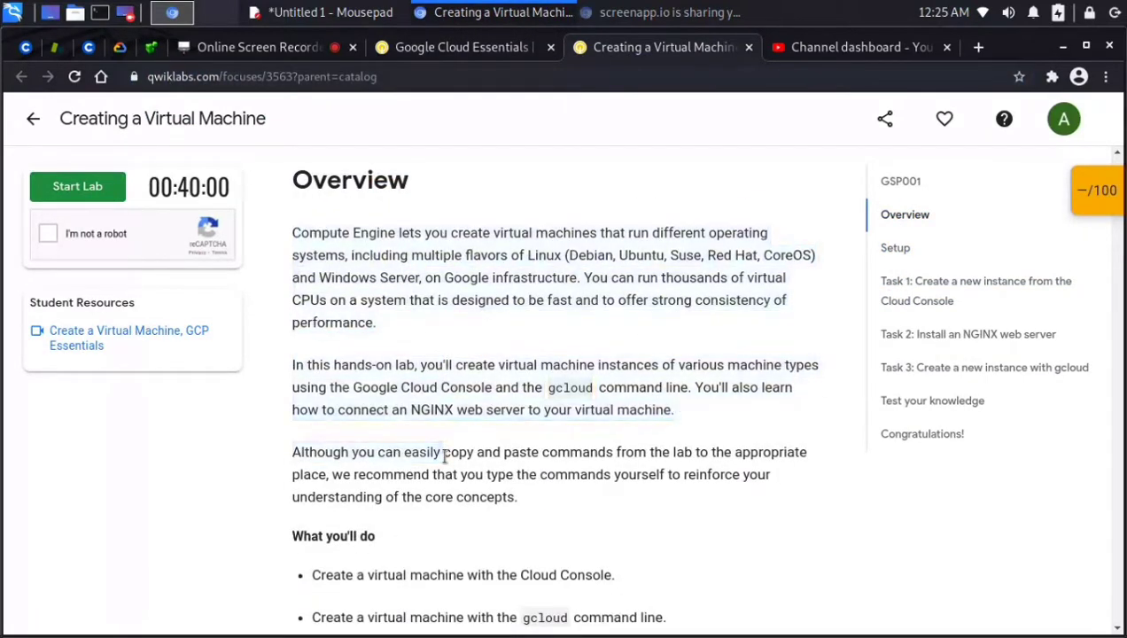
Switch to the untitled Mousepad document and write the first note line "vm -------Laptop ----".
left_click(333, 8)
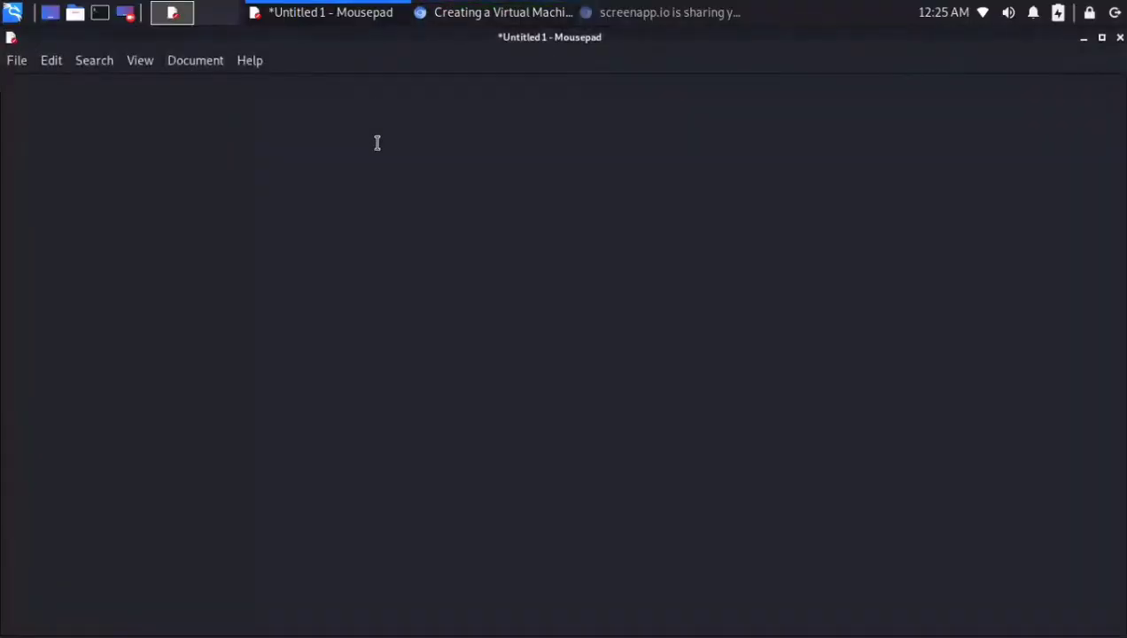
type("vn")
key("BackSpace")
type("m ---")
type("----")
type("Lap")
type("top ")
type("────")
key("Return")
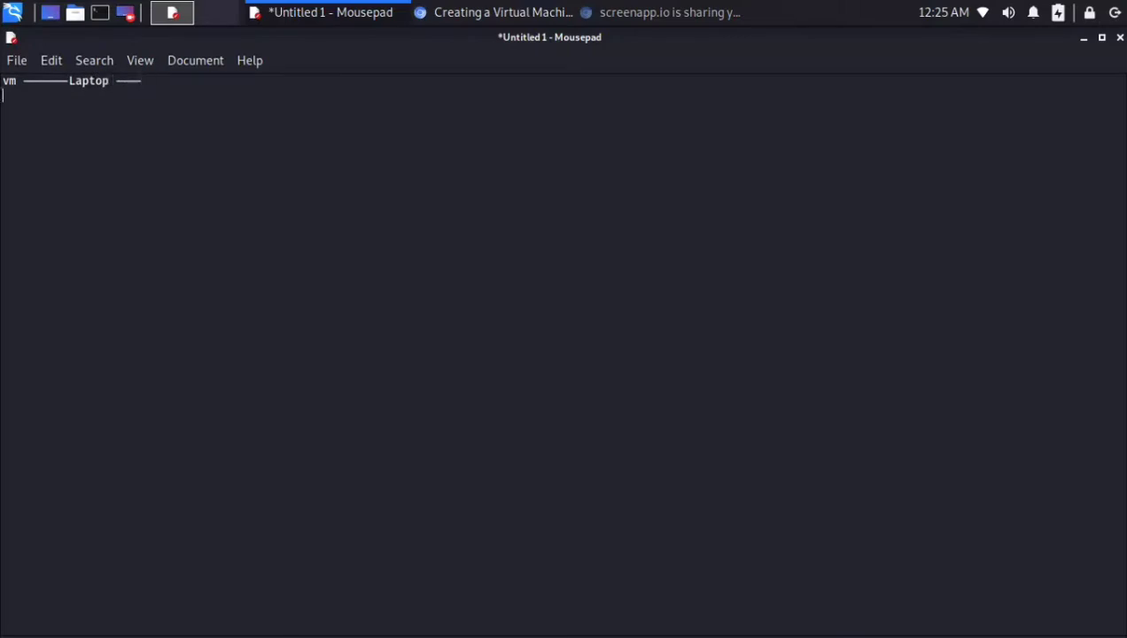
Add a separate note line below reading "cyber cafe -------10 --0---1/2hr ----use".
key("Return")
key("Return")
type("cyber cafe ───────")
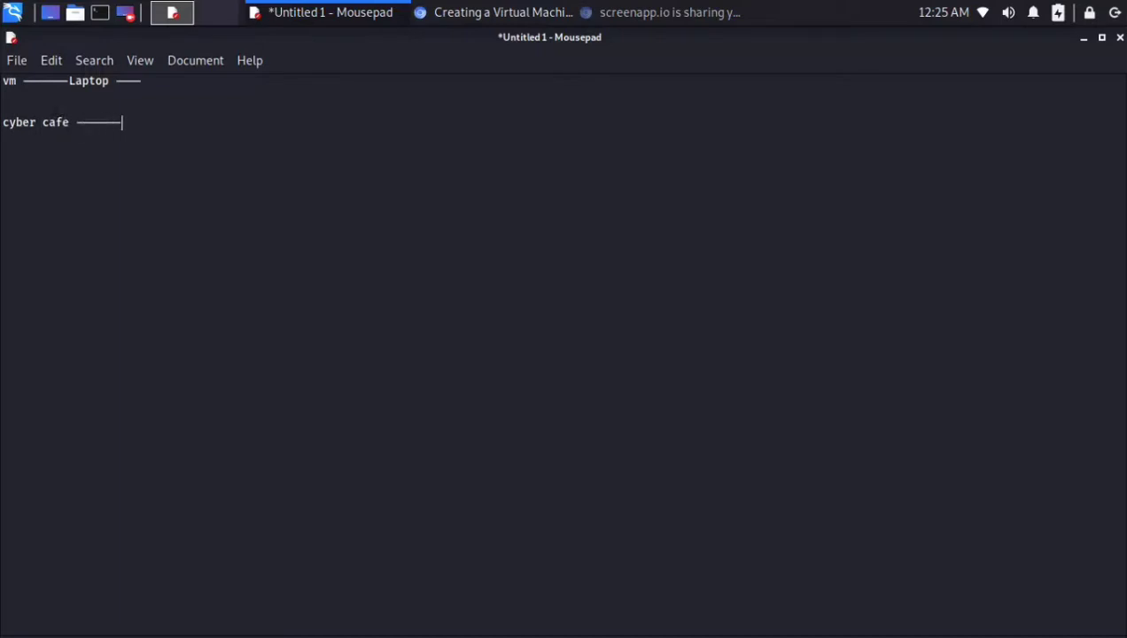
type("10 --0---1/2hr ----use")
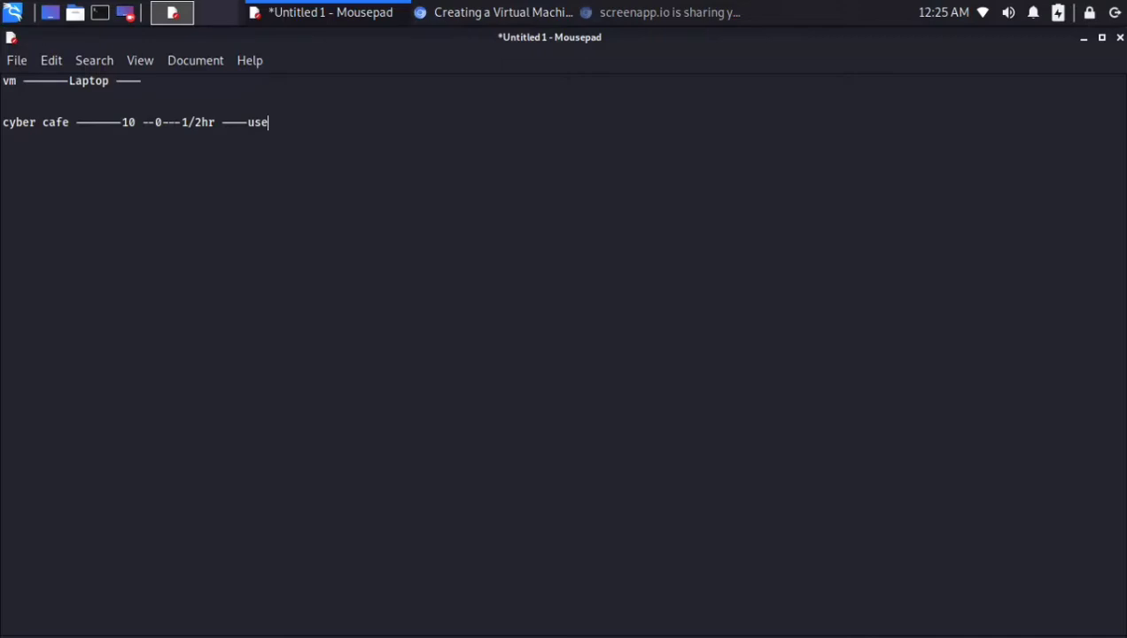
Add a new note line reading "cloud-------google cloud center--------> Machine------->".
key("Return")
type("cloud-------google cloud")
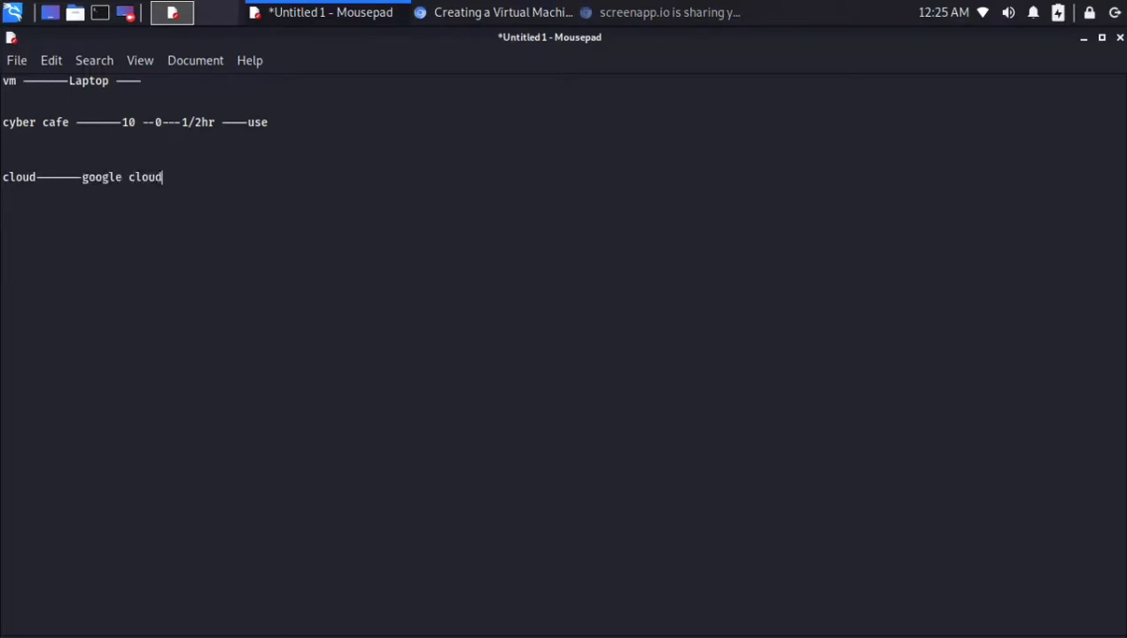
type(" center--------> Maxch")
key("BackSpace")
key("BackSpace")
key("BackSpace")
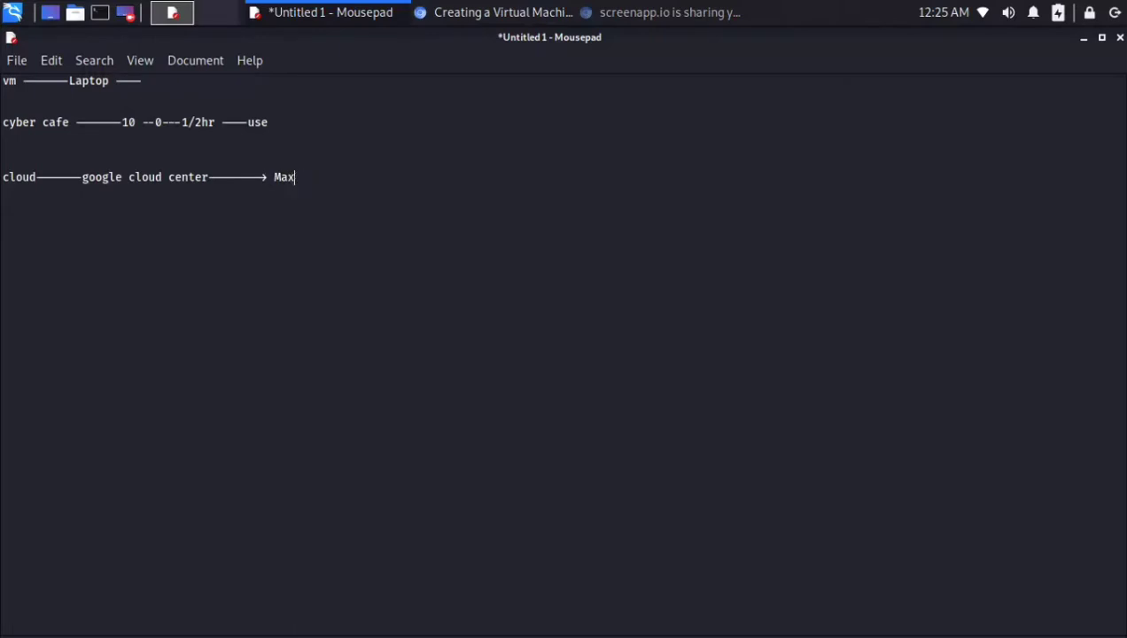
type("chine")
type("------->")
Complete the cloud line with the machine specifications "ram-16gb disk 1tb -cpu 2cpu".
type("ram")
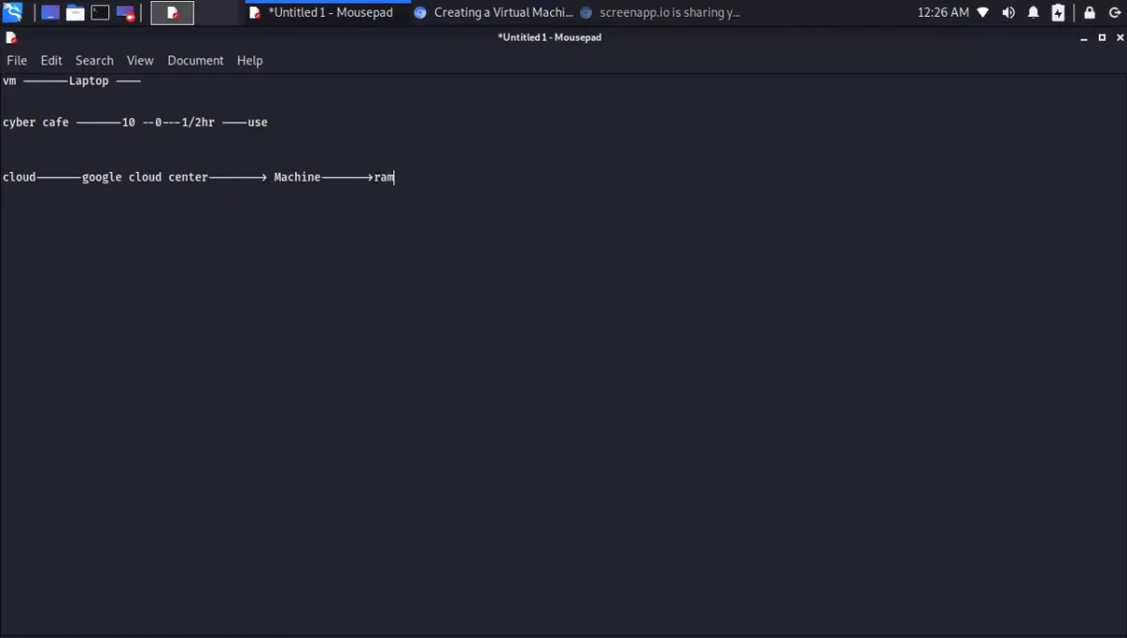
type("-16gb ")
type("hard")
key("BackSpace")
key("BackSpace")
key("BackSpace")
key("BackSpace")
key("BackSpace")
type("disk 1tb ")
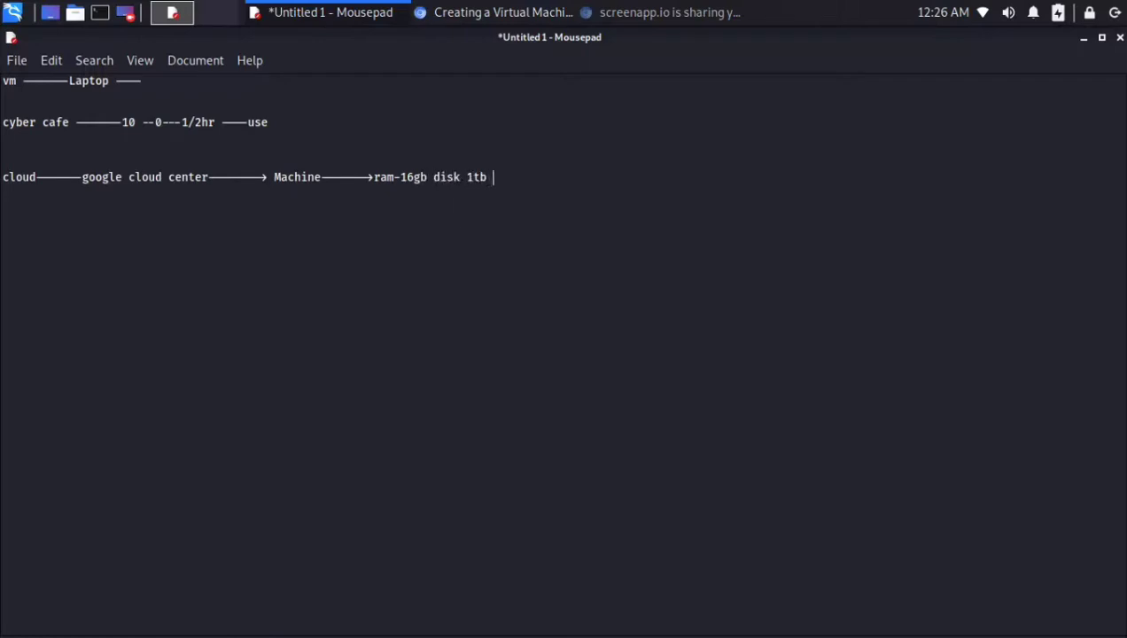
type("-cpu 2cpu")
Highlight the specifications "ram-16gb disk 1tb -cpu 2cpu" at the end of the cloud line.
key("shift+Left")
key("shift+Left")
key("shift+Left")
key("shift+Left")
key("shift+Left")
key("shift+Left")
key("shift+Left")
key("shift+Left")
key("shift+Left")
key("shift+Left")
key("shift+Left")
key("shift+Left")
key("shift+Left")
key("shift+Left")
key("shift+Left")
key("shift+Left")
key("shift+Left")
key("shift+Left")
key("shift+Left")
key("shift+Left")
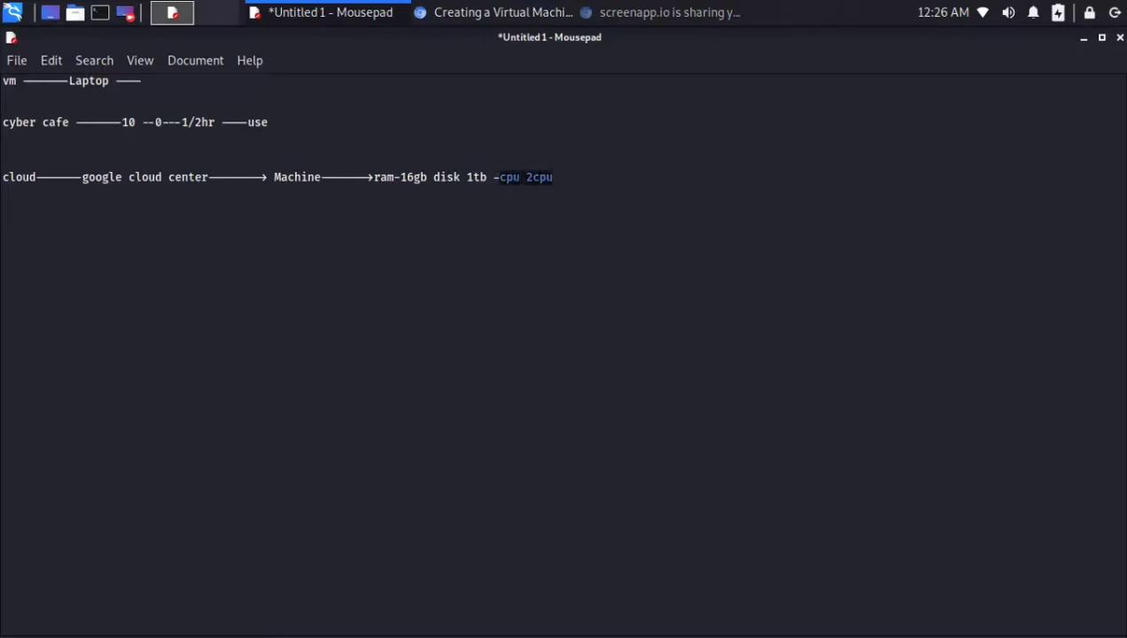
key("shift+Left")
key("shift+Left")
key("shift+Left")
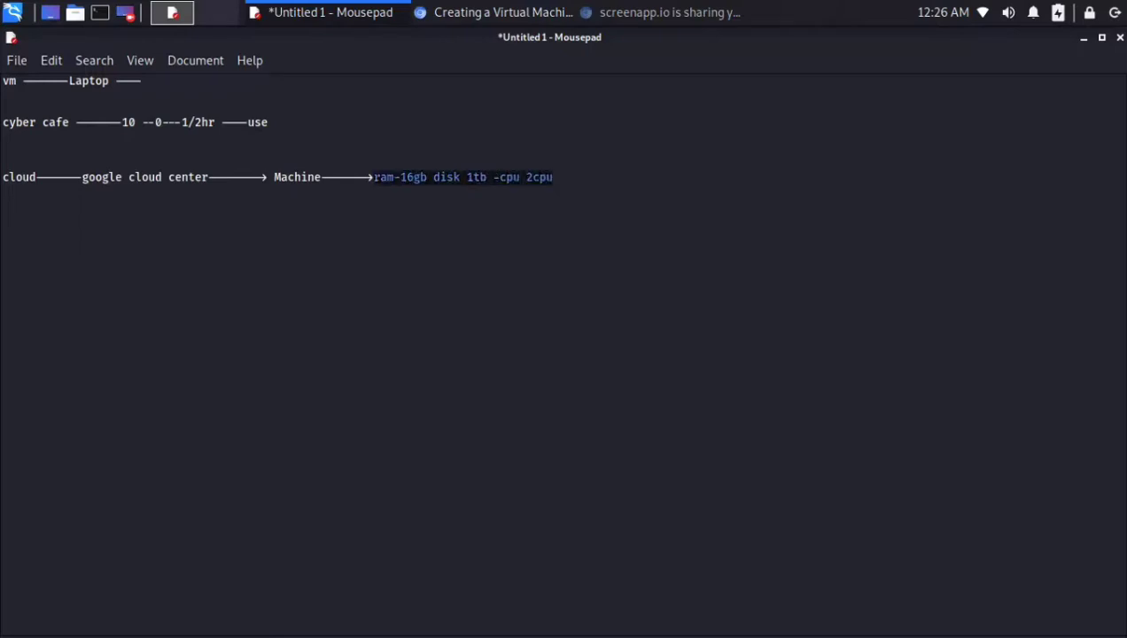
Highlight the word "center" after "google cloud" in the cloud line.
key("Left")
key("Left")
key("Left")
key("Left")
key("Left")
key("Left")
key("Left")
key("Left")
key("Left")
key("Left")
key("Left")
key("Left")
key("Left")
key("Left")
key("Left")
key("Left")
key("Left")
key("Left")
key("Left")
key("Left")
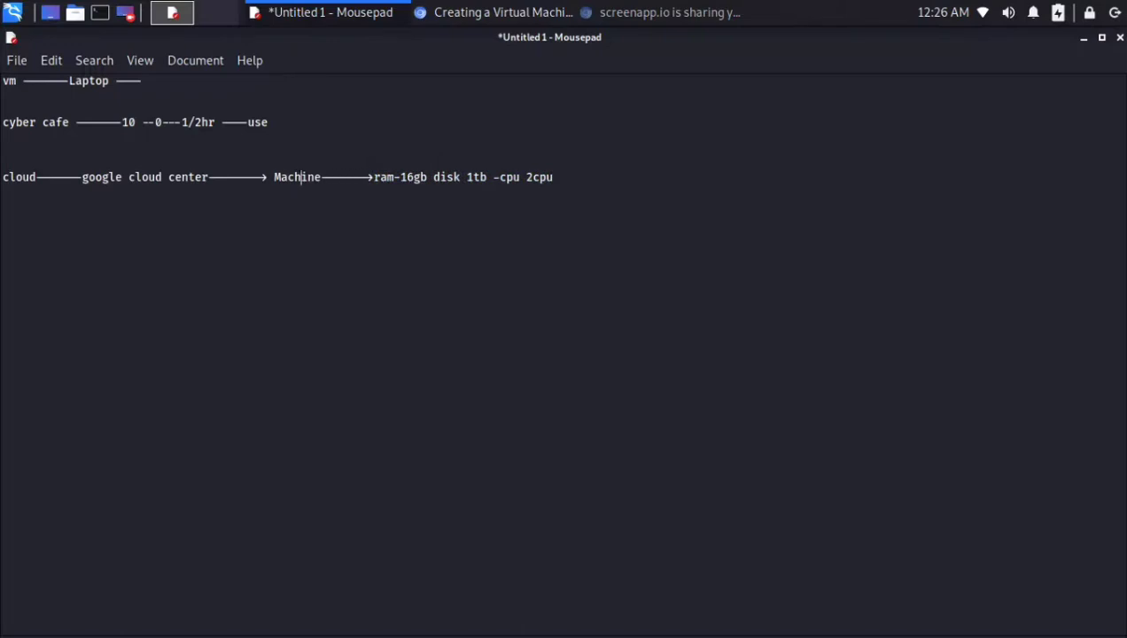
key("Left")
key("Left")
key("Left")
key("Left")
key("ctrl+shift+Left")
key("ctrl+shift+Left")
key("ctrl+shift+Left")
key("ctrl+shift+Left")
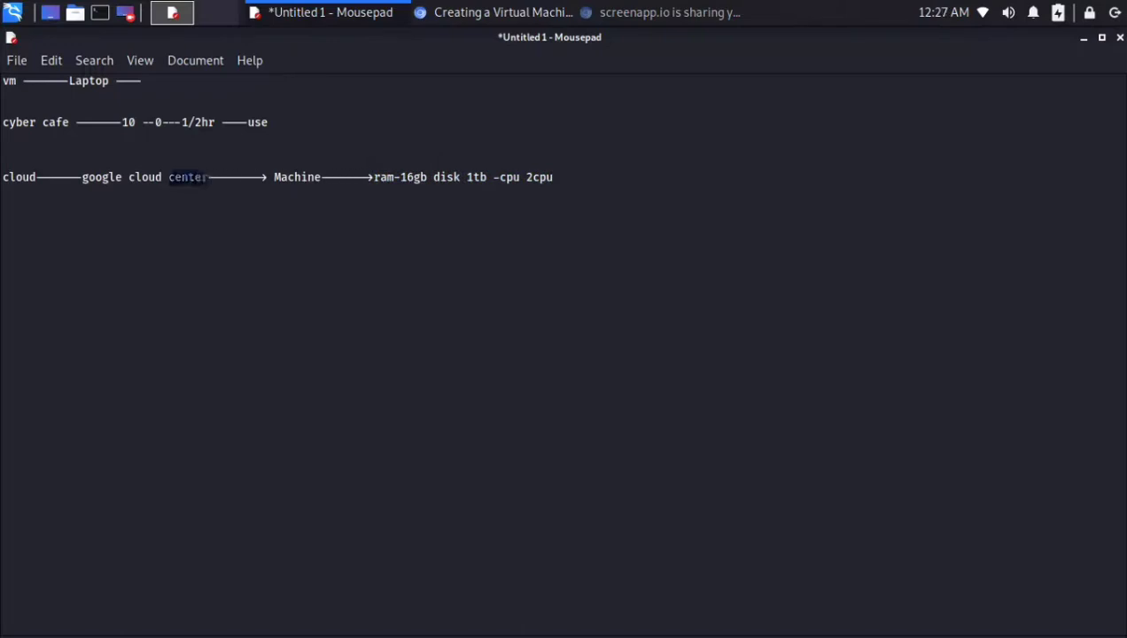
Highlight the machine's RAM, disk and CPU specifications in the cloud line again.
key("Right")
key("Right")
key("Right")
key("Right")
key("Right")
key("Right")
key("Right")
key("Right")
key("Right")
key("Right")
key("Right")
key("Right")
key("Right")
key("Right")
key("Right")
key("Right")
key("Right")
key("Right")
key("Right")
key("Right")
key("Right")
left_click_drag(373, 177, 553, 178)
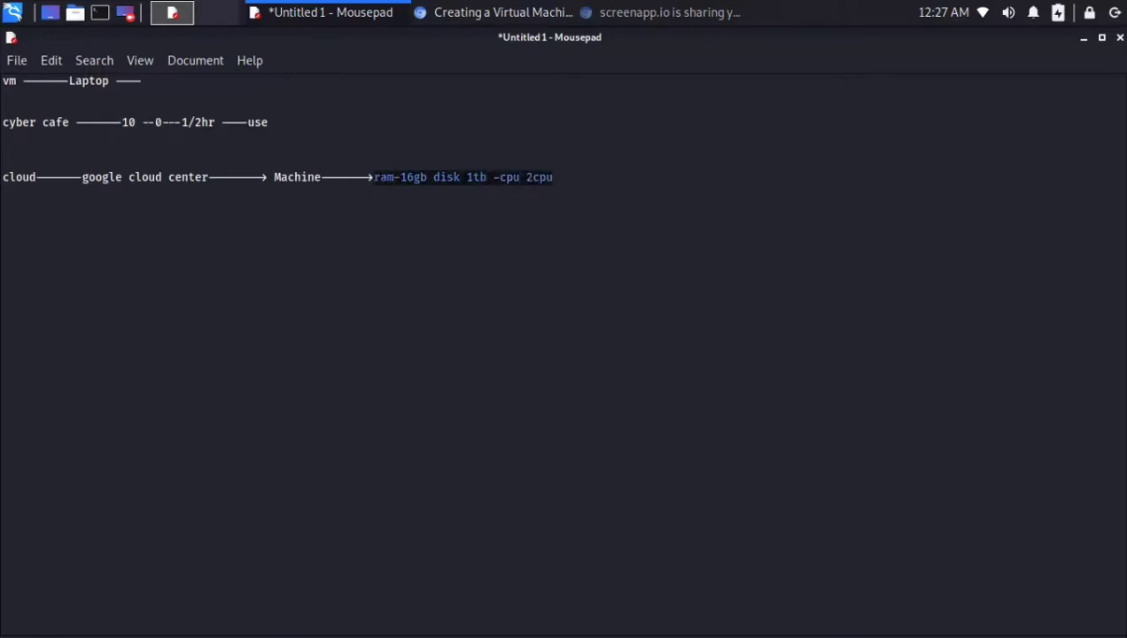
Add a note line a few rows below the cloud line reading "it center----laptops----".
key("Right")
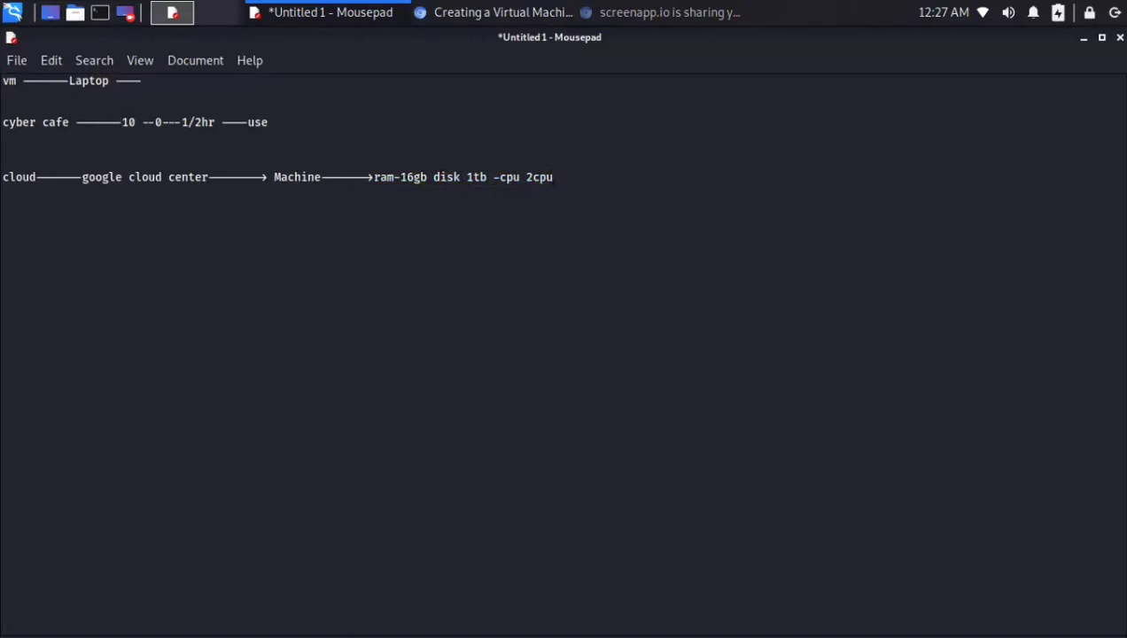
key("Return")
key("Return")
key("Return")
type("it center----laptops")
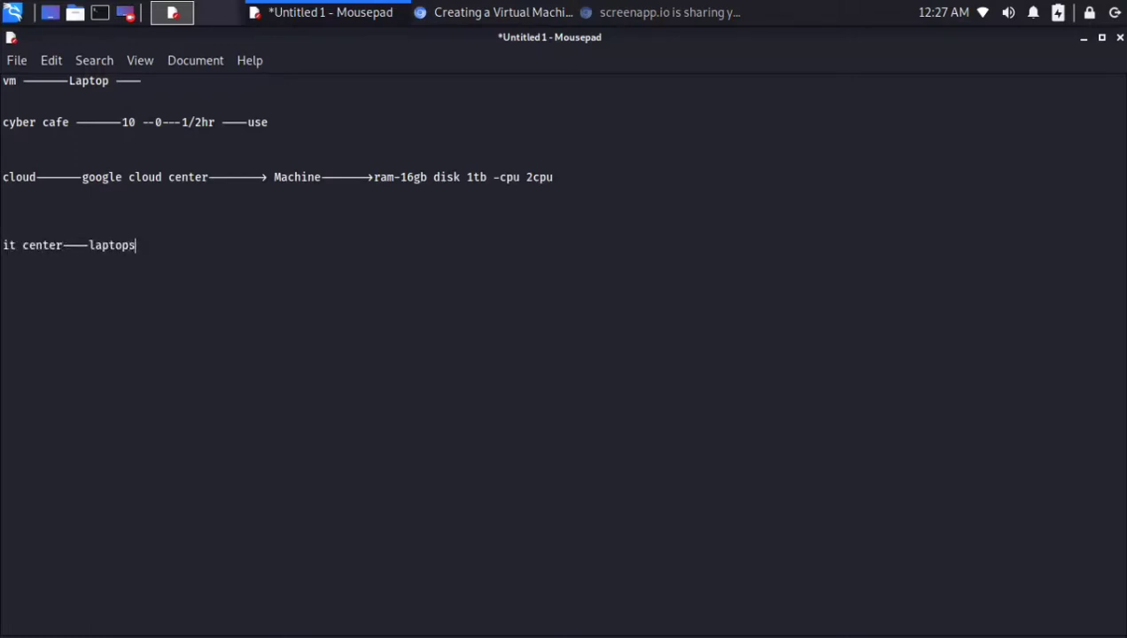
type("----")
Remove "laptops----" from the end of the it center line.
key("ctrl+shift+Left")
key("ctrl+shift+Left")
key("ctrl+shift+Left")
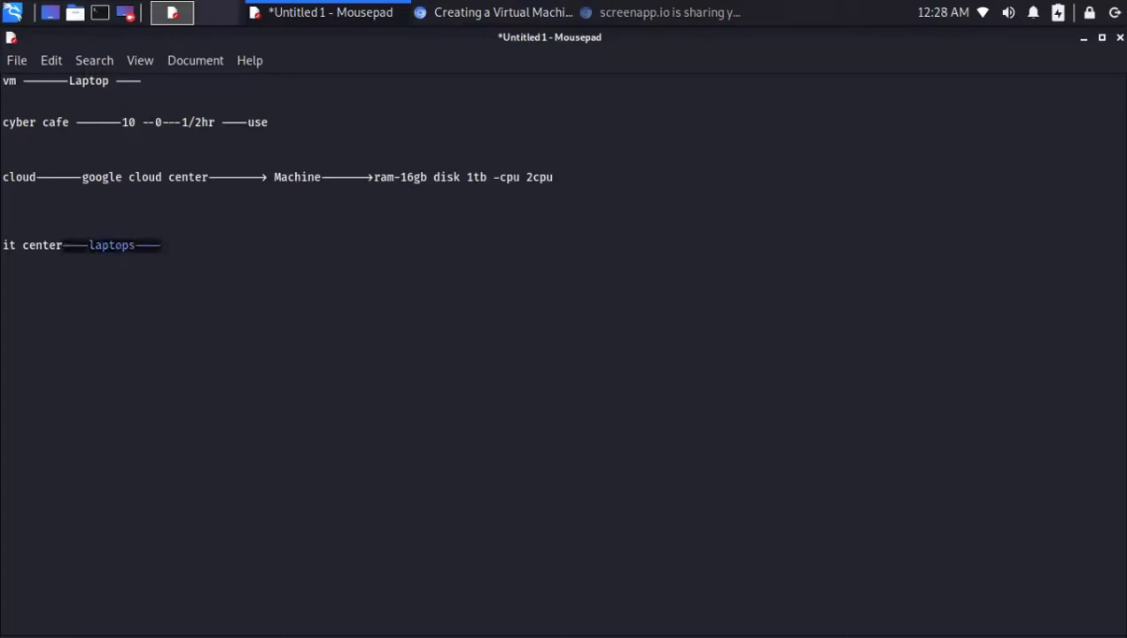
key("Right")
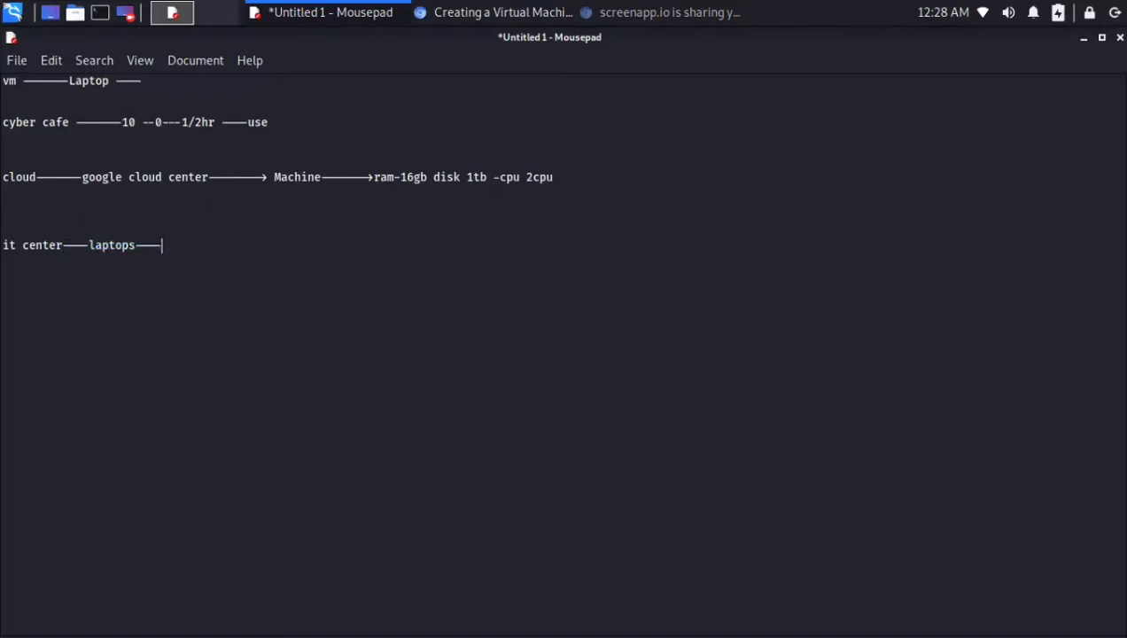
key("ctrl+shift+Left")
key("ctrl+shift+Left")
key("BackSpace")
Highlight the remaining "it center----" line and clear the selection.
left_click_drag(139, 245, 1, 245)
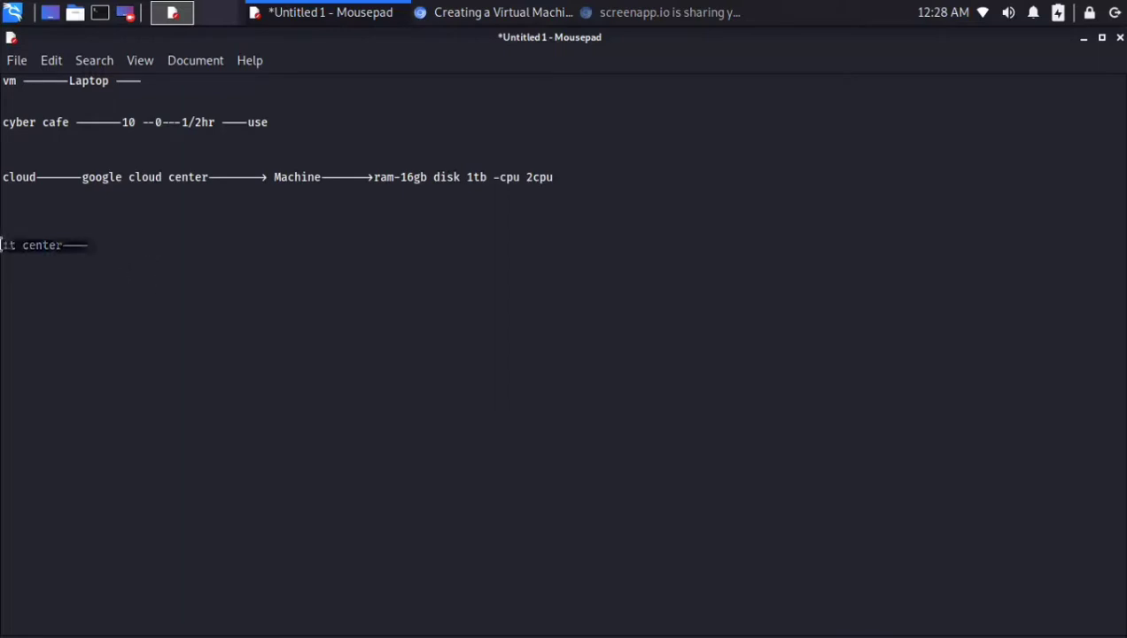
left_click(98, 259)
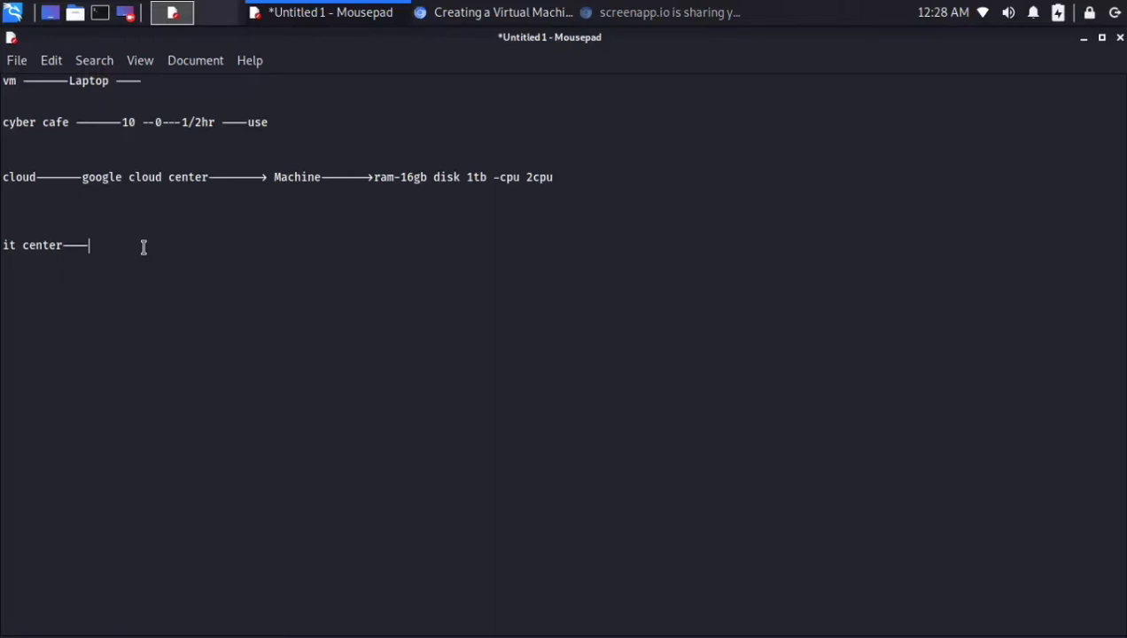
key("ctrl+shift+Left")
key("ctrl+shift+Left")
key("ctrl+shift+Left")
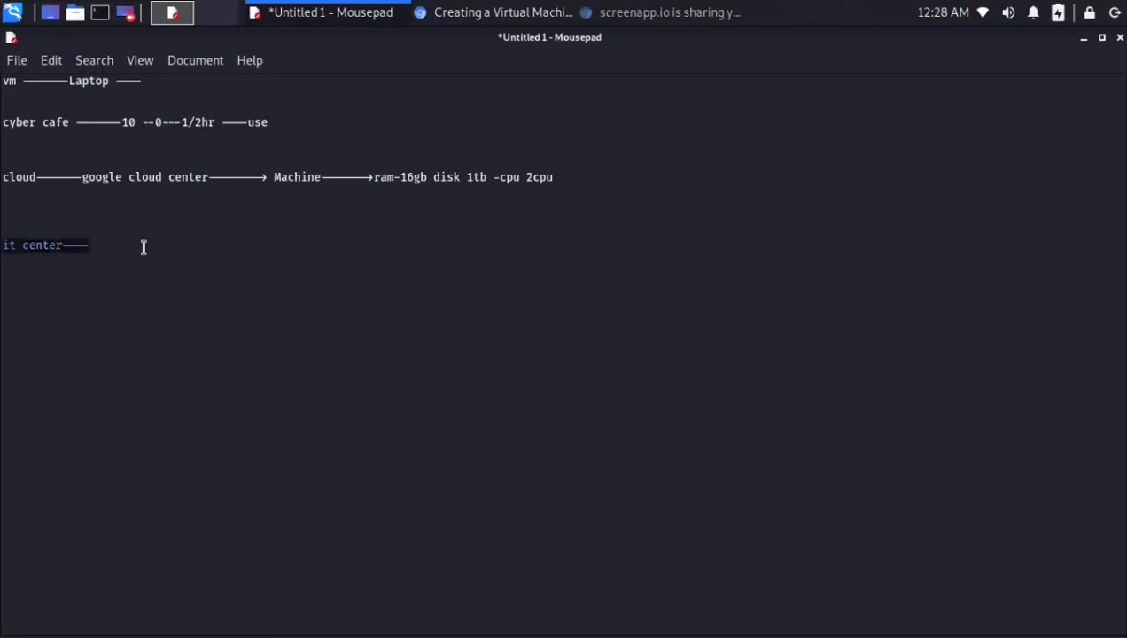
left_click(144, 247)
Highlight the entire cloud line and its "google cloud center" part in turn, and clear the selection.
left_click_drag(590, 177, 2, 174)
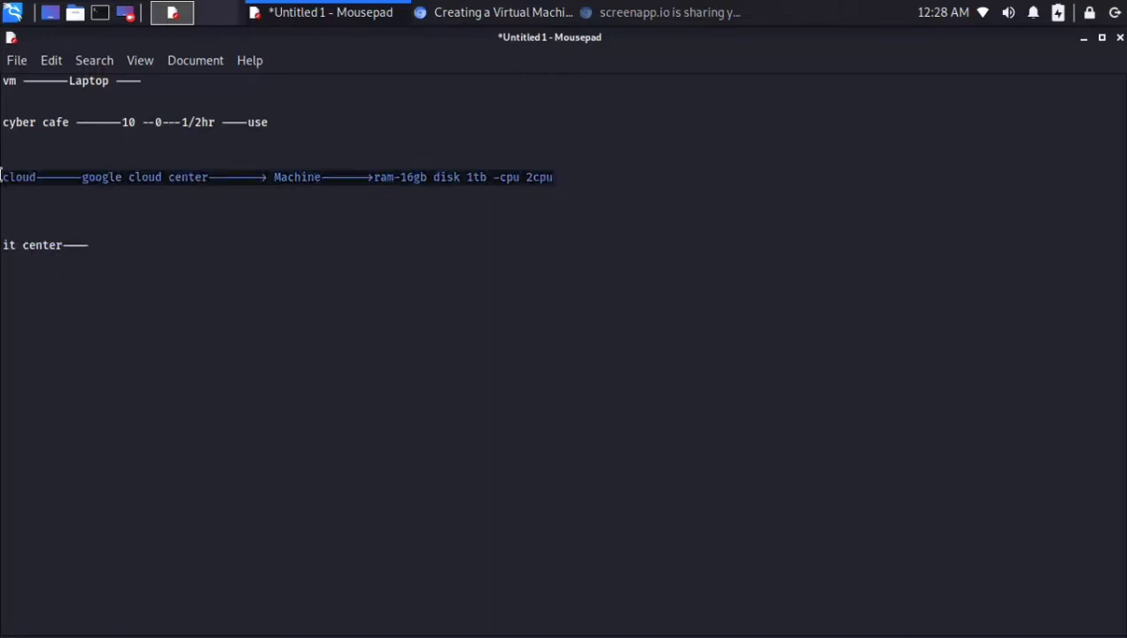
left_click(54, 176)
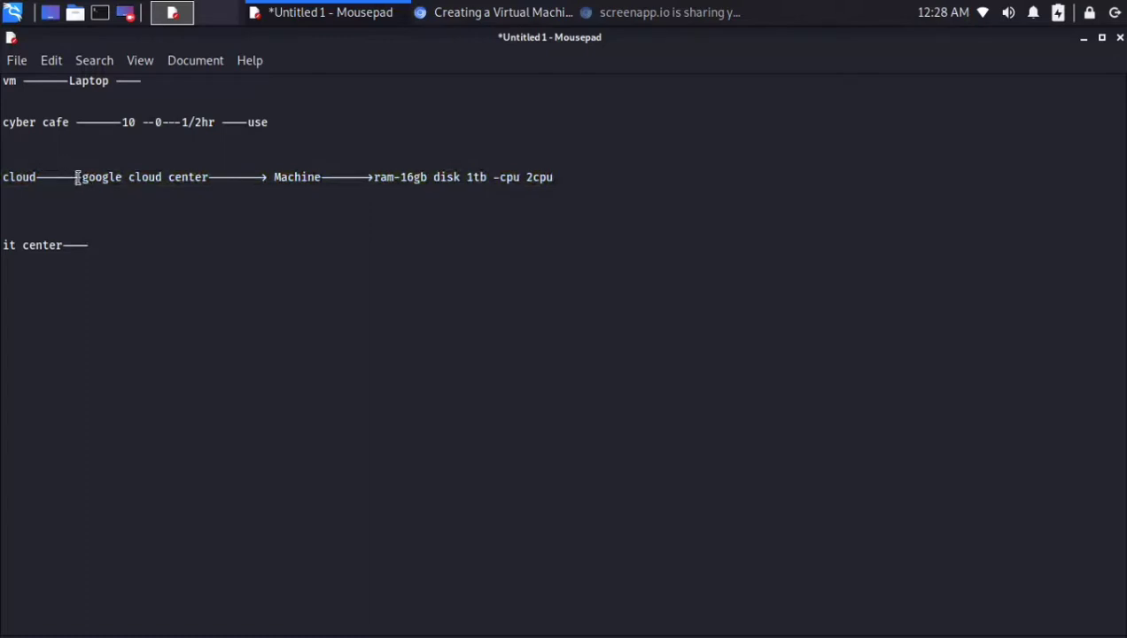
left_click_drag(76, 177, 222, 177)
left_click(221, 178)
key("ctrl+shift+Left")
key("ctrl+shift+Left")
key("ctrl+shift+Left")
key("ctrl+shift+Left")
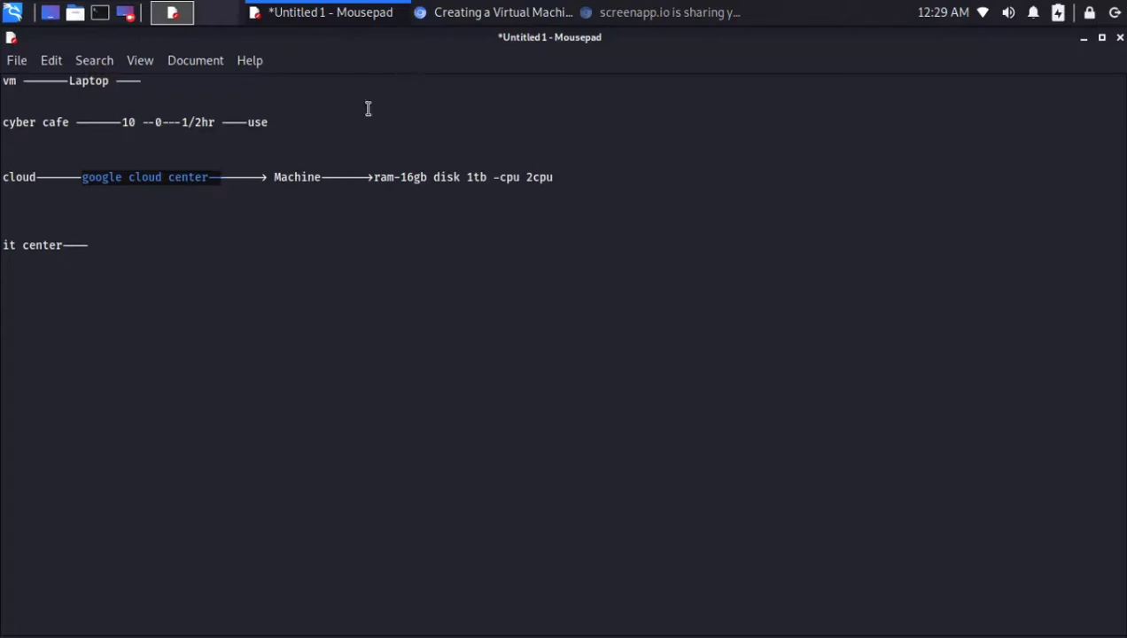
left_click(332, 189)
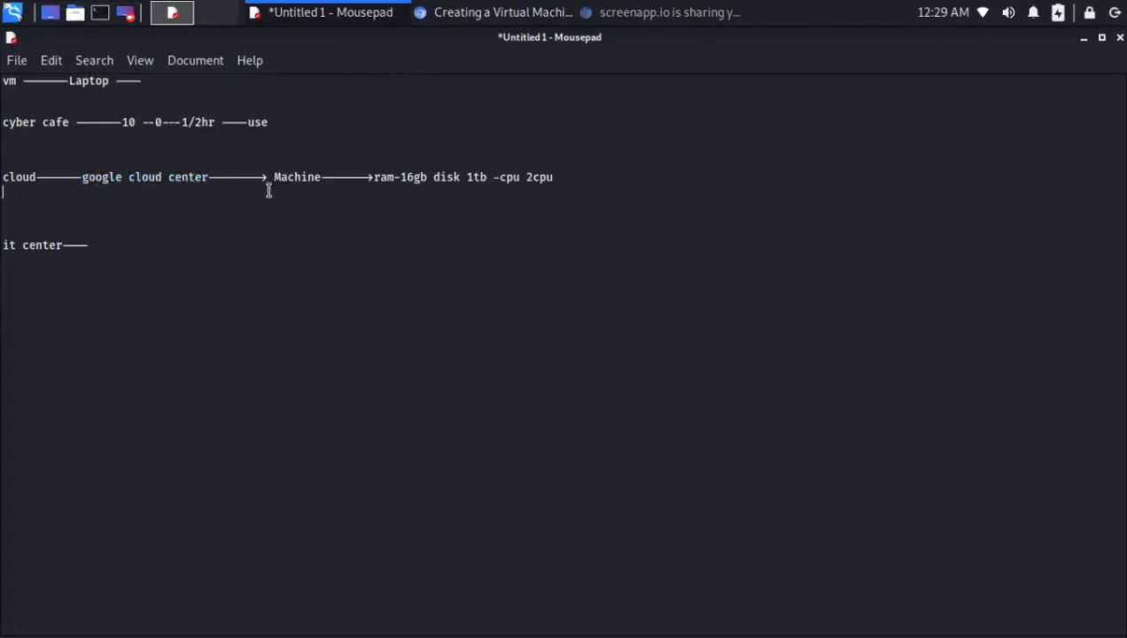
Highlight the "Machine" part of the cloud line through its ram, disk and cpu specs, and clear the selection.
left_click_drag(270, 177, 709, 177)
left_click(712, 177)
key("shift+Left")
key("shift+Left")
key("shift+Left")
key("shift+Left")
key("shift+Left")
key("shift+Left")
key("shift+Left")
key("shift+Left")
key("shift+Left")
key("shift+Left")
key("shift+Left")
key("shift+Left")
key("shift+Left")
key("shift+Left")
key("shift+Left")
key("shift+Left")
key("shift+Left")
key("shift+Left")
key("shift+Left")
key("shift+Left")
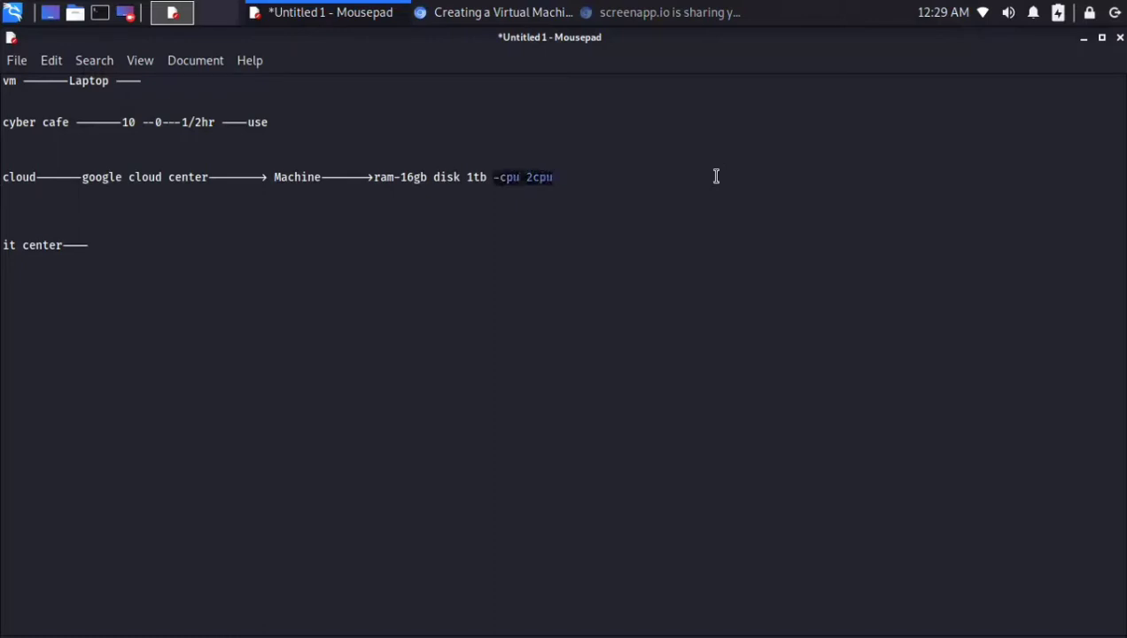
key("shift+Left")
key("shift+Left")
key("shift+Left")
key("shift+Left")
key("shift+Left")
key("shift+Left")
key("shift+Left")
key("shift+Left")
key("shift+Left")
key("shift+Left")
key("shift+Left")
key("shift+Left")
key("shift+Left")
key("shift+Left")
key("shift+Left")
key("shift+Left")
key("shift+Left")
key("shift+Left")
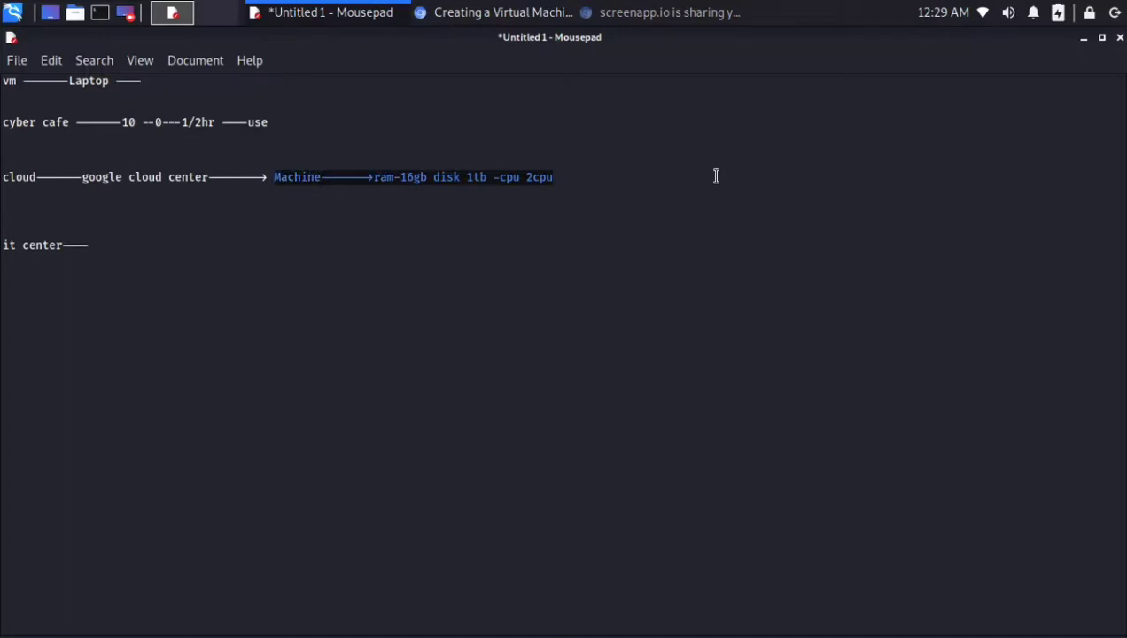
left_click(716, 176)
Add a note line between the cloud and it center lines reading "VM-----os windows /LINUX /".
key("Down")
key("Down")
key("Return")
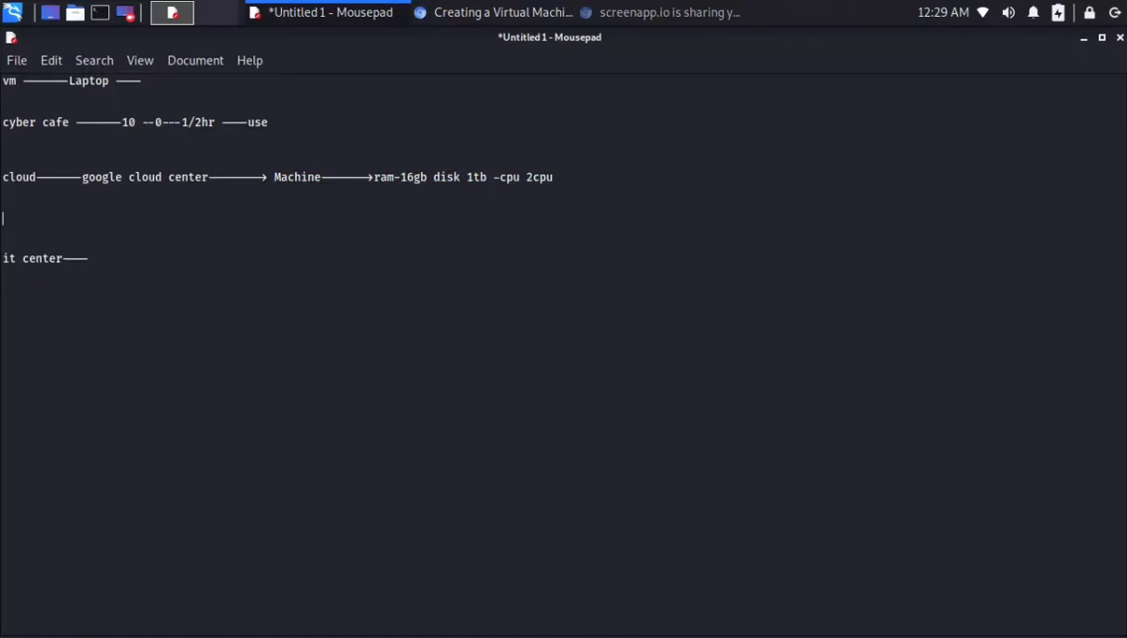
type("cm")
key("BackSpace")
type("m")
key("BackSpace")
key("BackSpace")
key("BackSpace")
type("VM")
type("-----os")
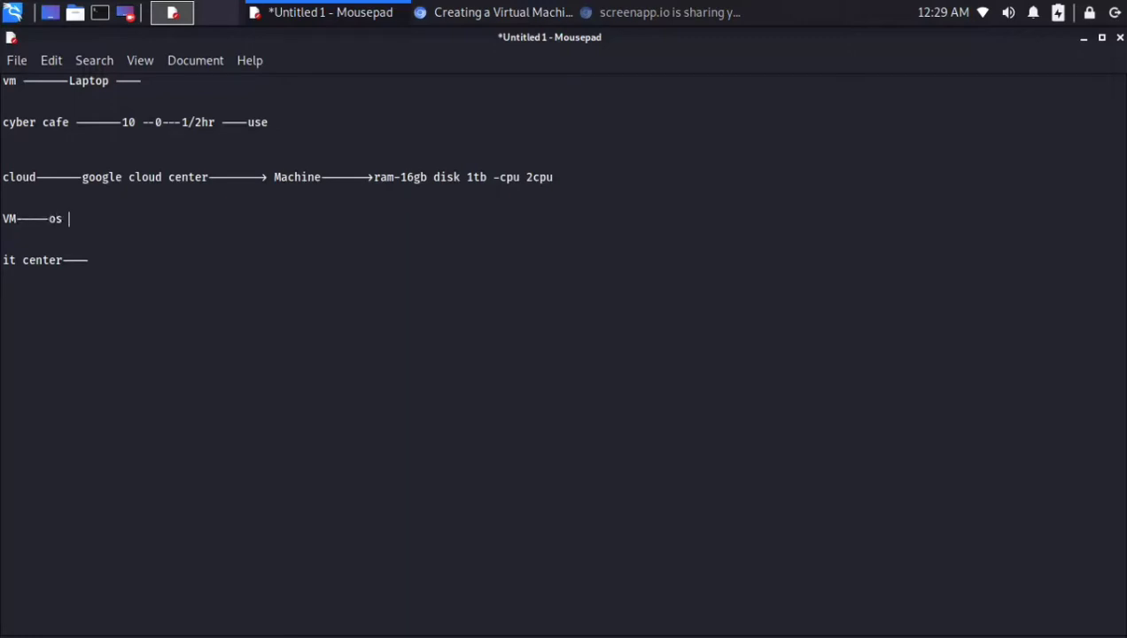
type(" windows ?")
key("BackSpace")
type("/LINUX")
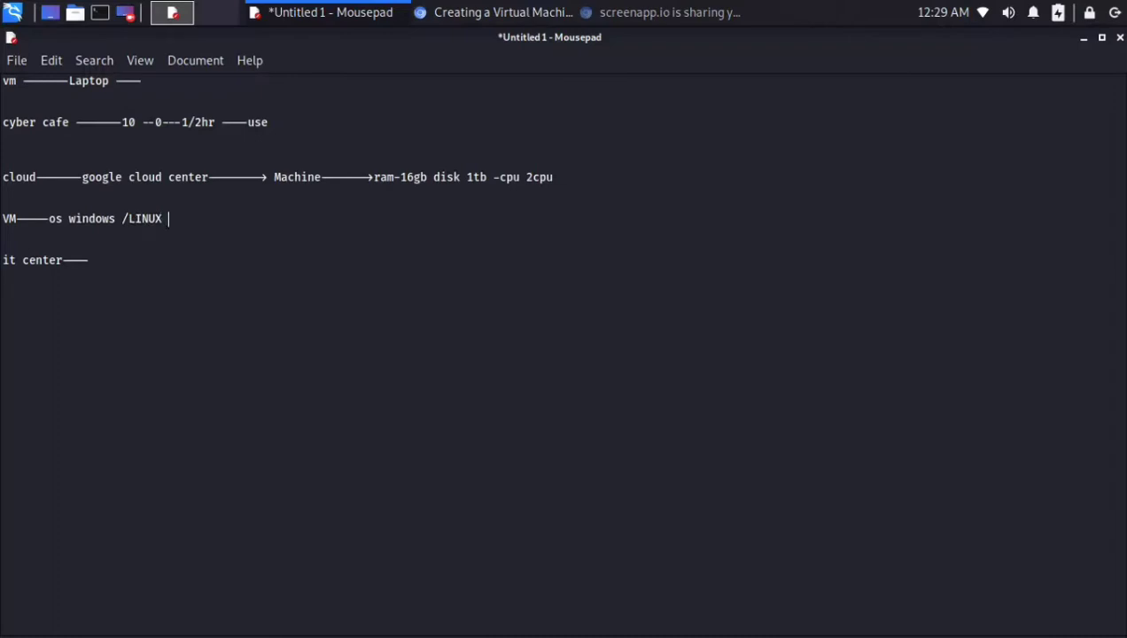
type(" /")
Add a "webserver" note line several rows below the VM line, above the it center line.
key("Return")
key("Return")
key("Return")
key("Return")
key("Return")
key("Return")
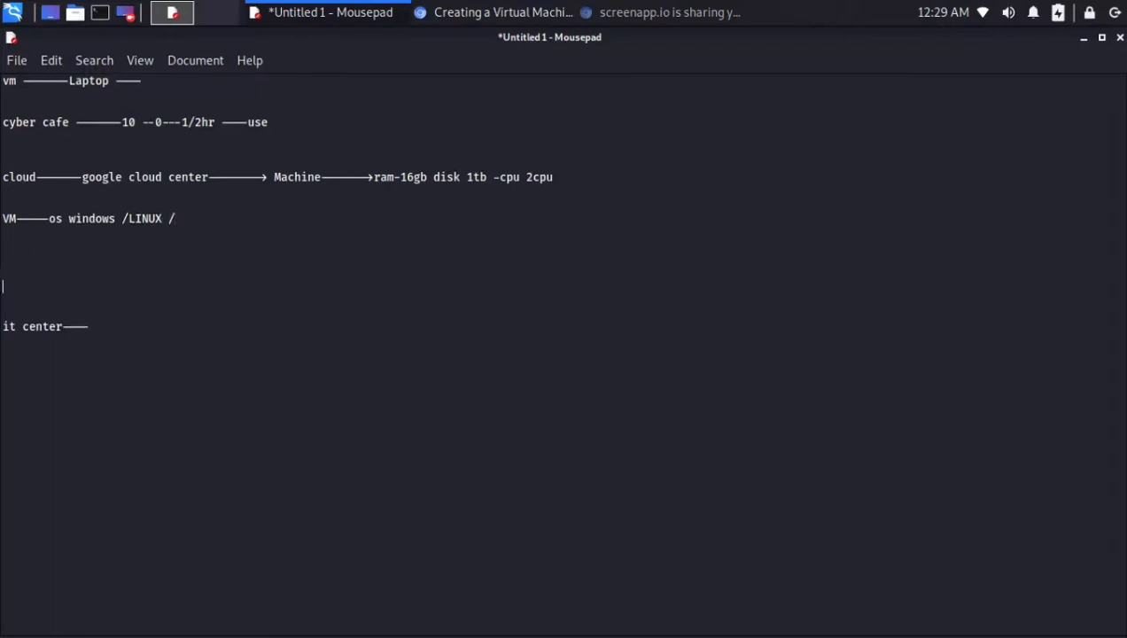
type("webse")
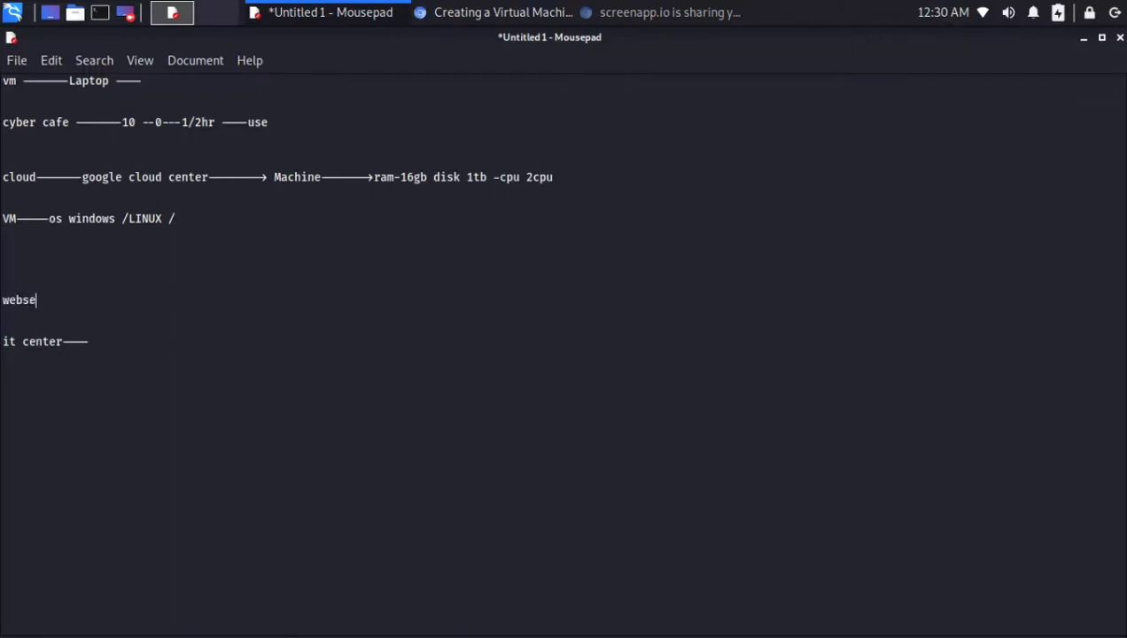
type("rver")
Switch to the lab page in Chromium, pass the reCAPTCHA bus challenge, and launch the lab using the subscription.
left_click(387, 9)
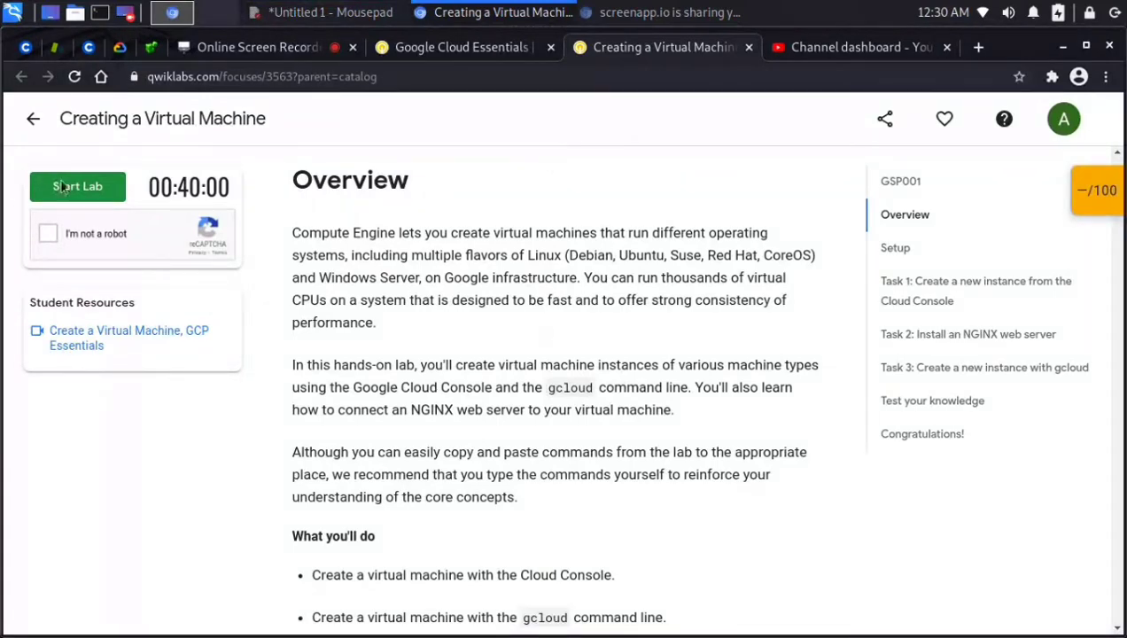
left_click(78, 237)
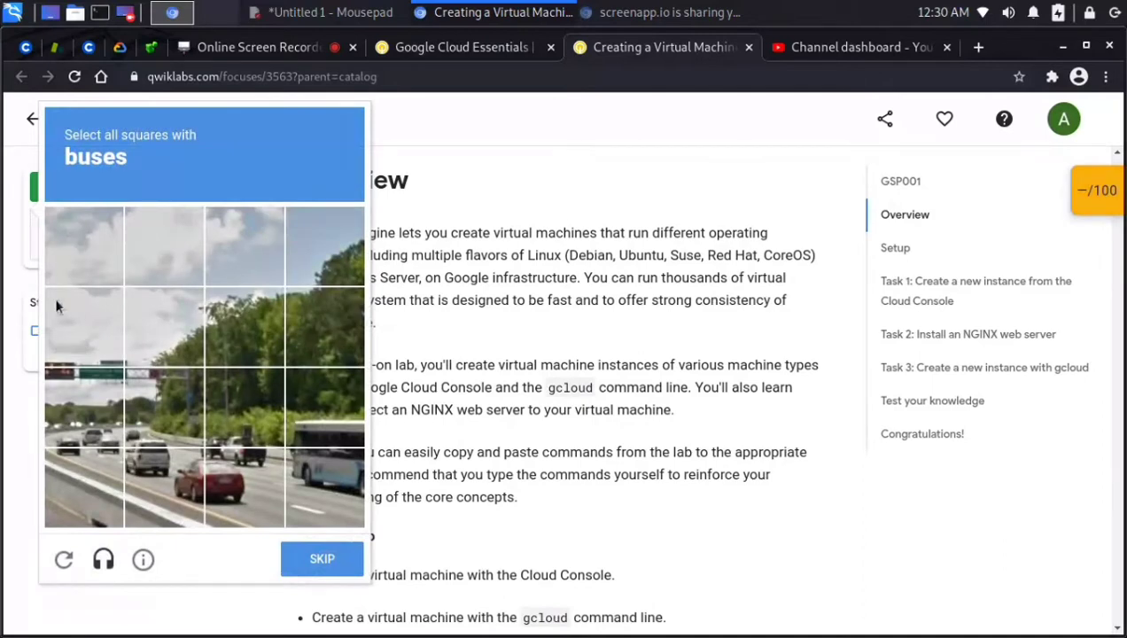
left_click(325, 439)
left_click(328, 474)
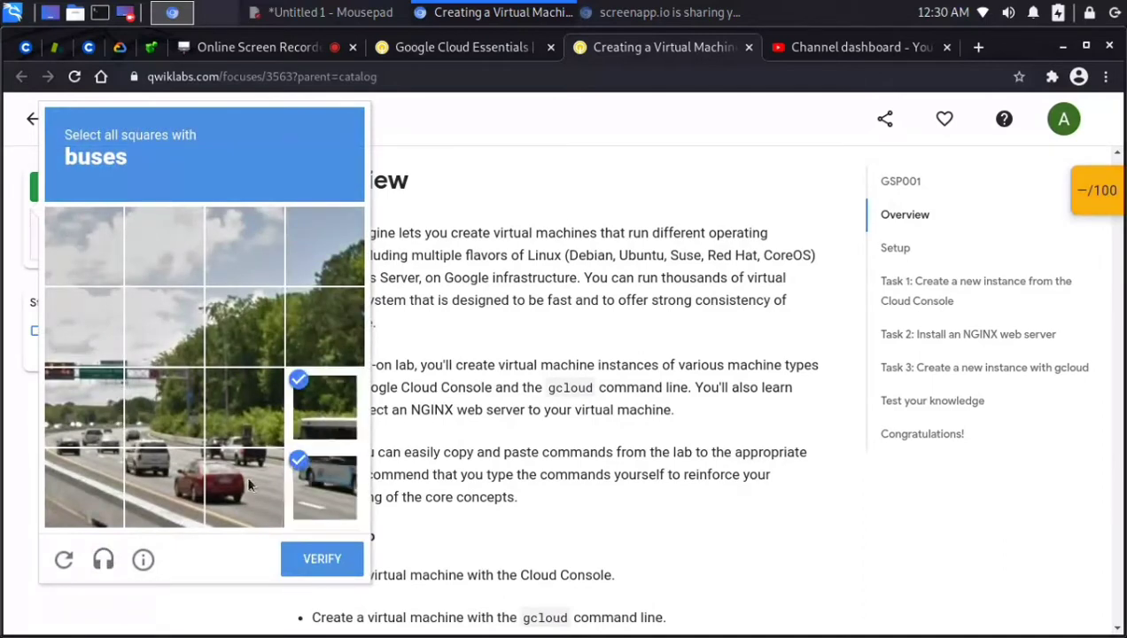
left_click(87, 438)
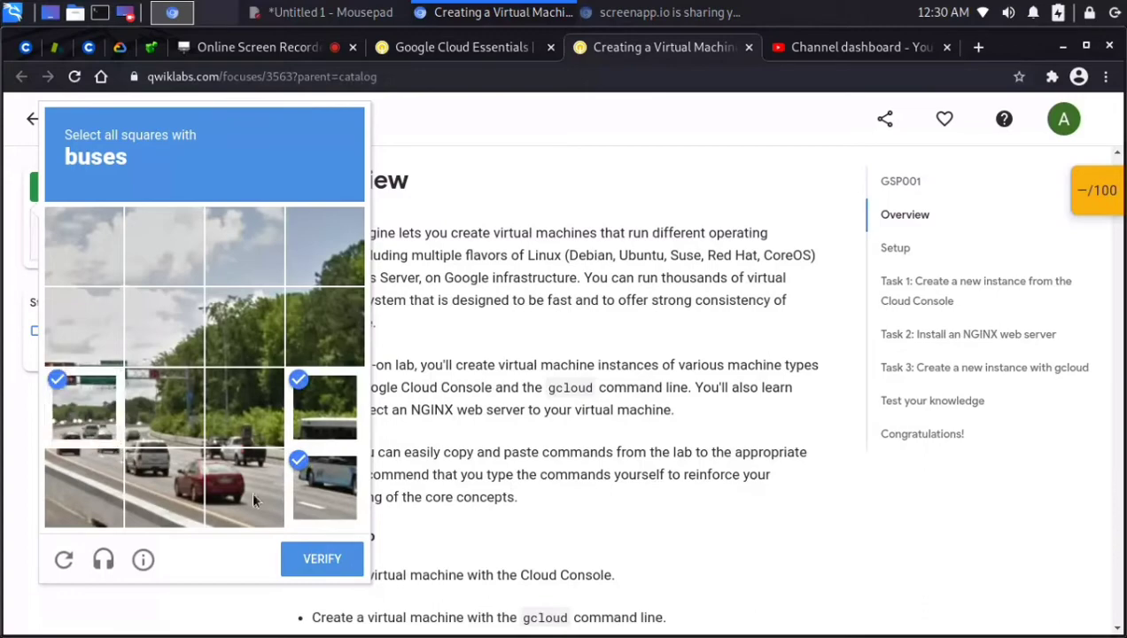
left_click(319, 558)
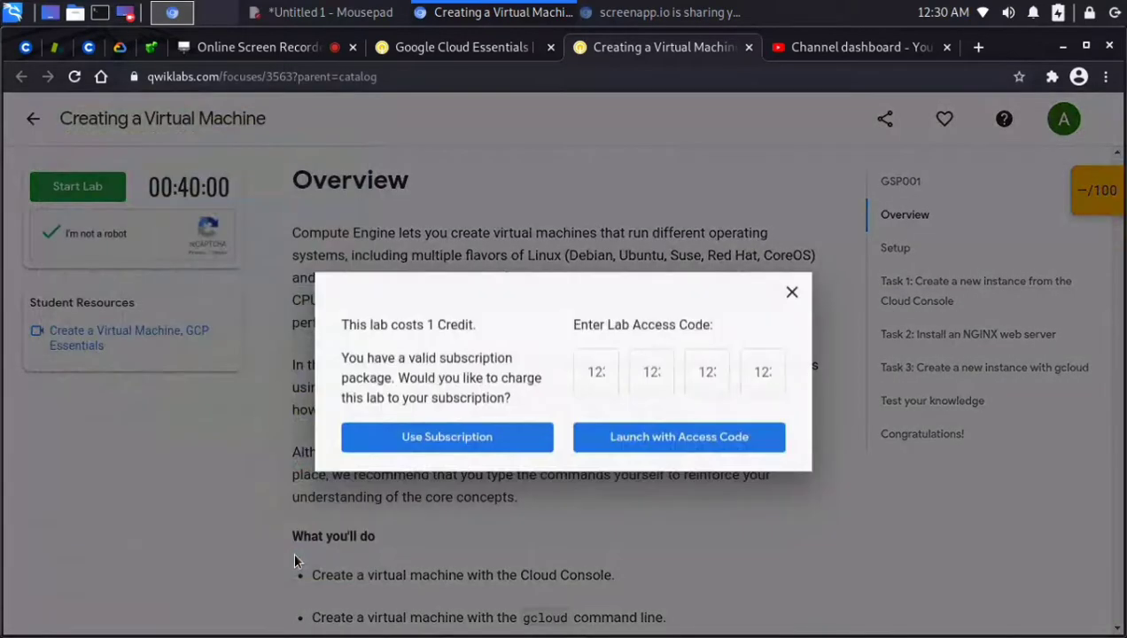
left_click(465, 433)
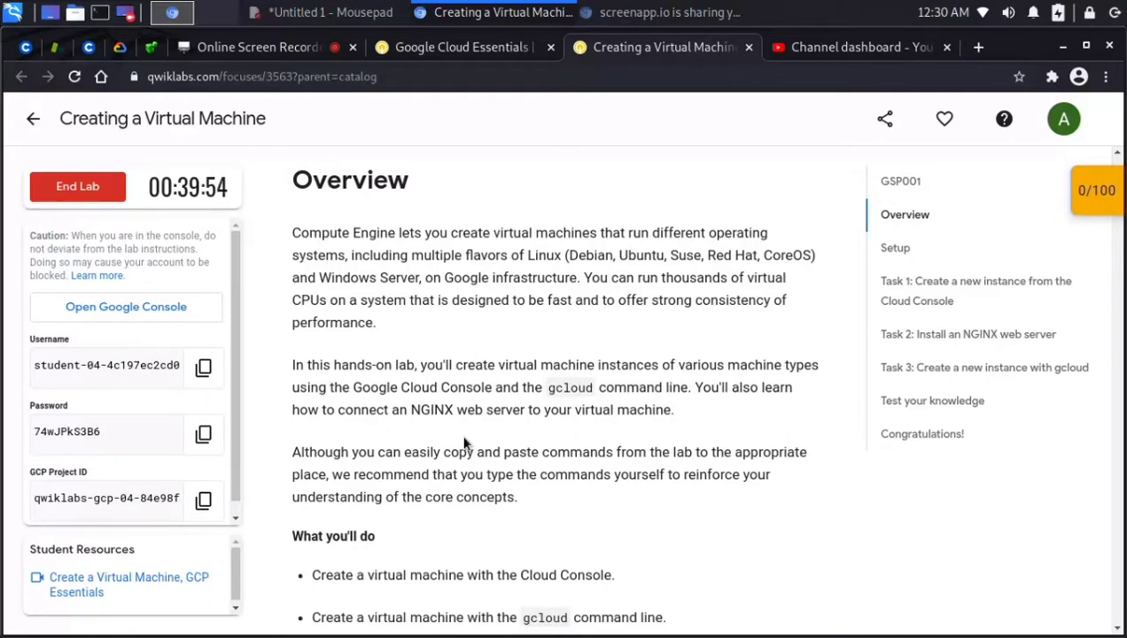
Open the Google Console sign-in page and submit the copied lab username as another account.
left_click(146, 310)
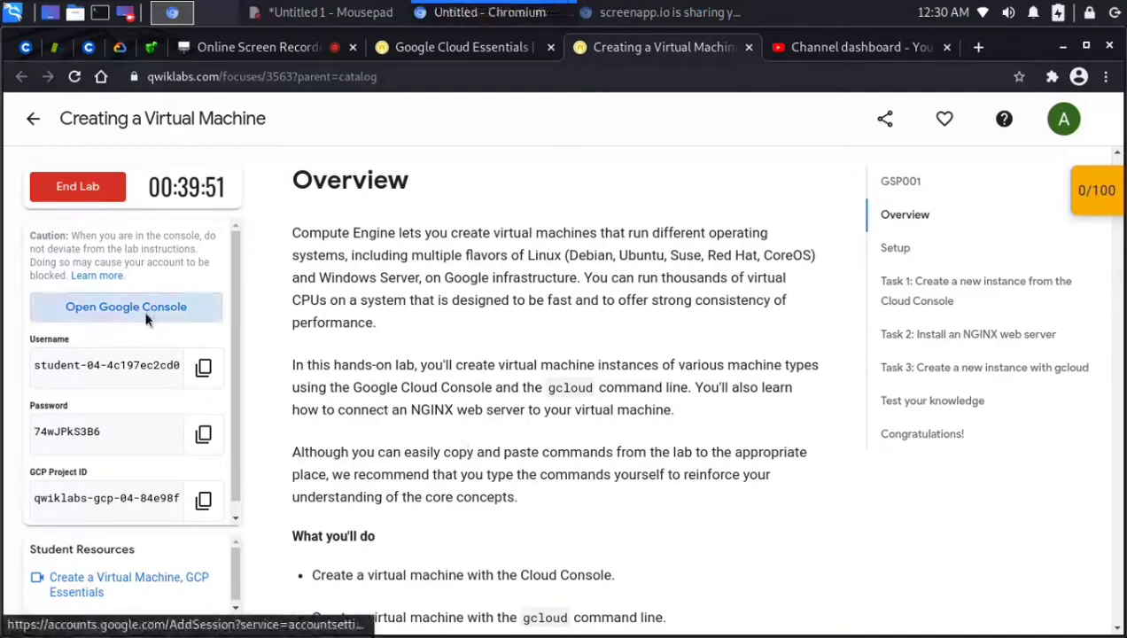
left_click(552, 53)
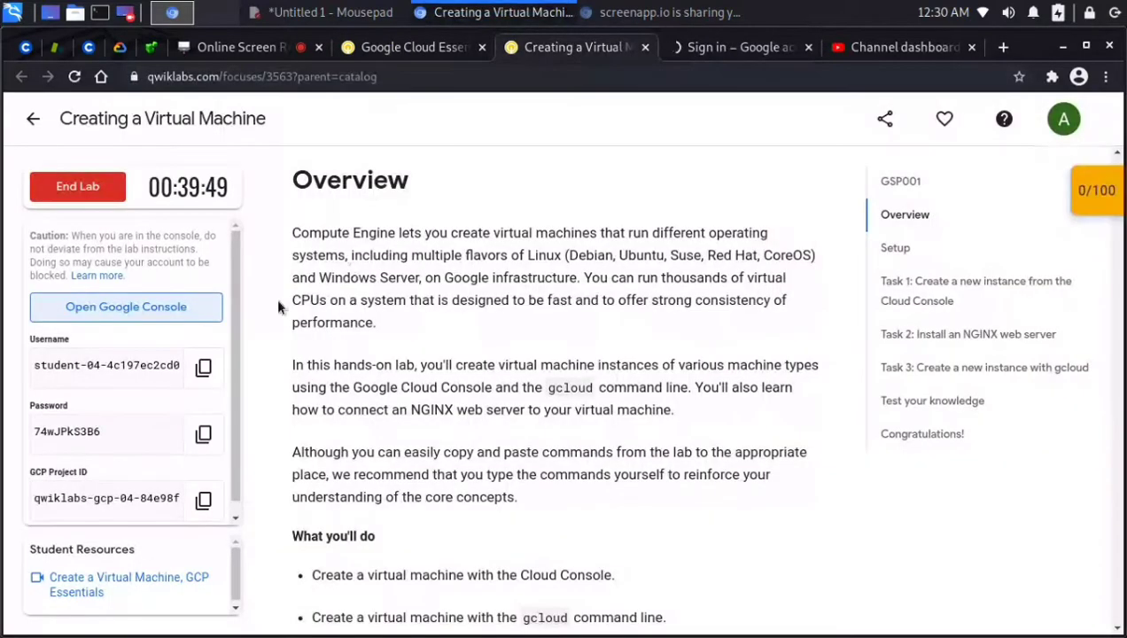
left_click(203, 367)
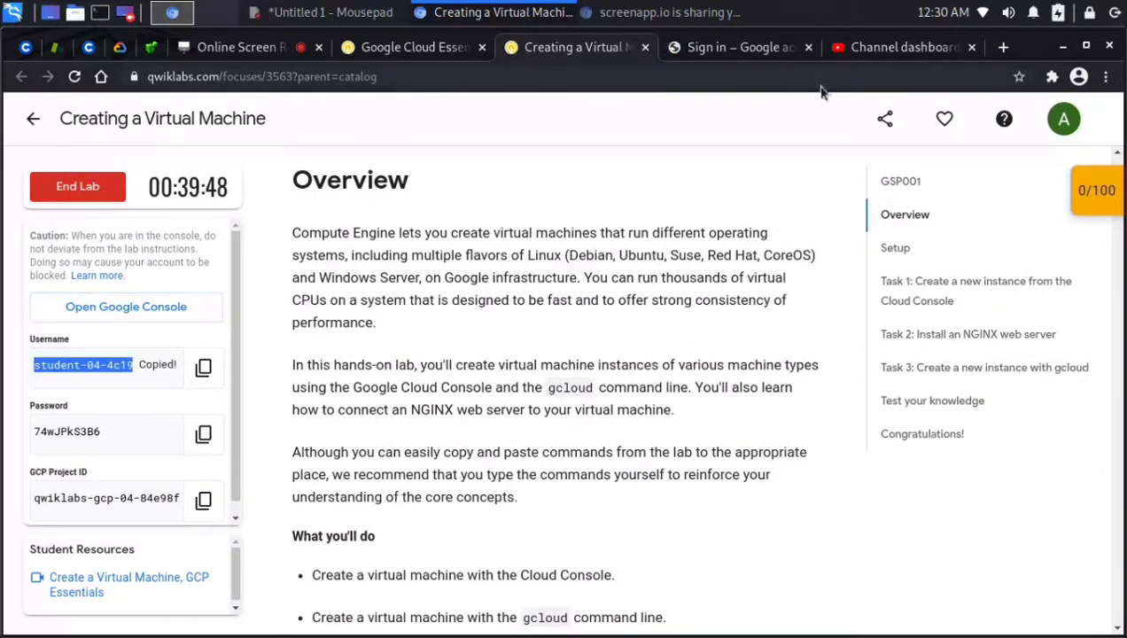
left_click(736, 47)
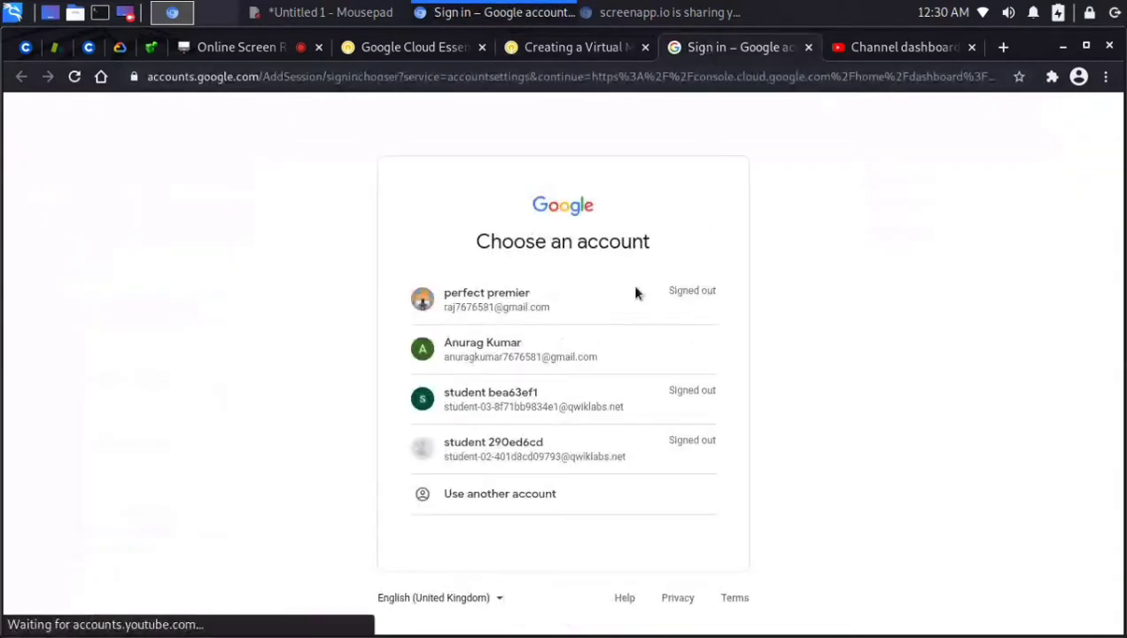
left_click(528, 490)
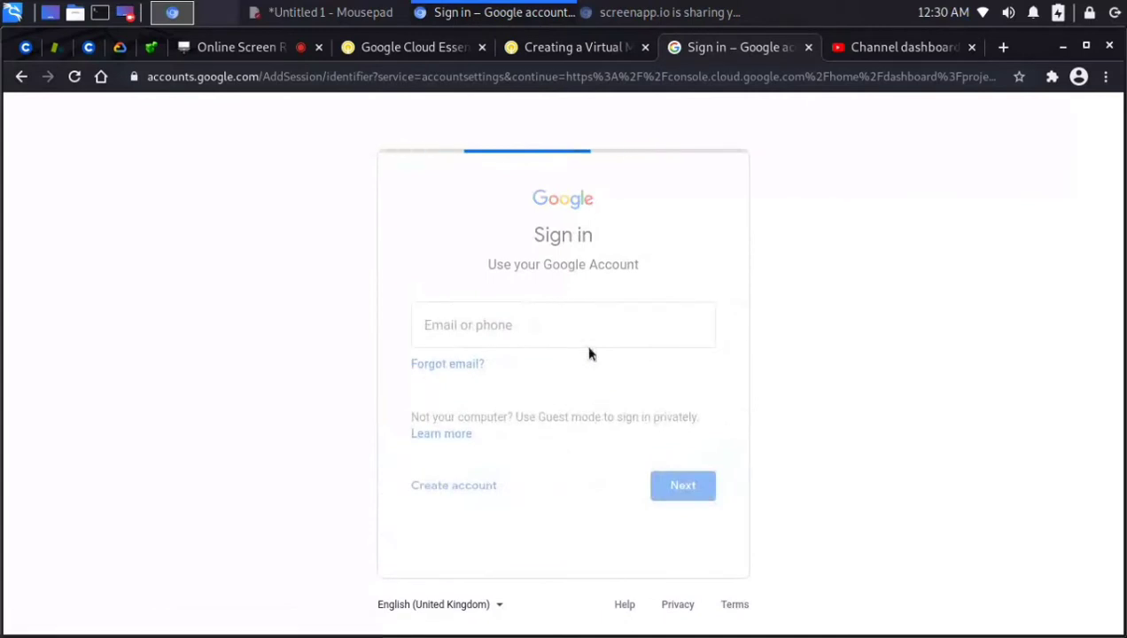
left_click(588, 337)
key("ctrl+v")
left_click(692, 499)
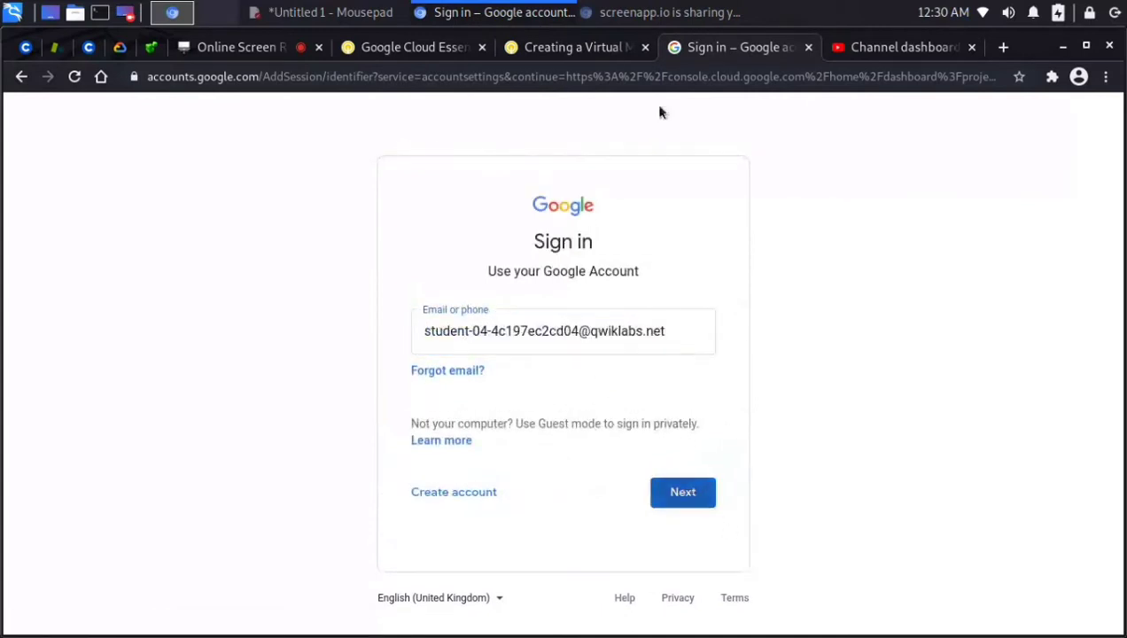
Copy the lab password from the lab page and submit it in the Google sign-in password field.
left_click(544, 47)
left_click(203, 434)
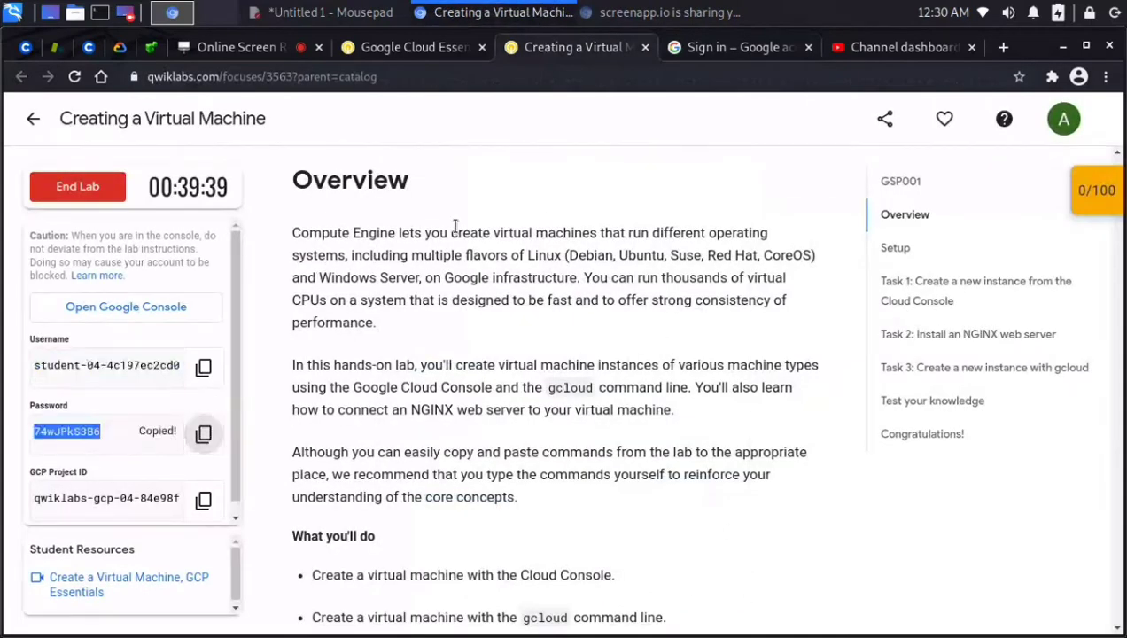
left_click(709, 53)
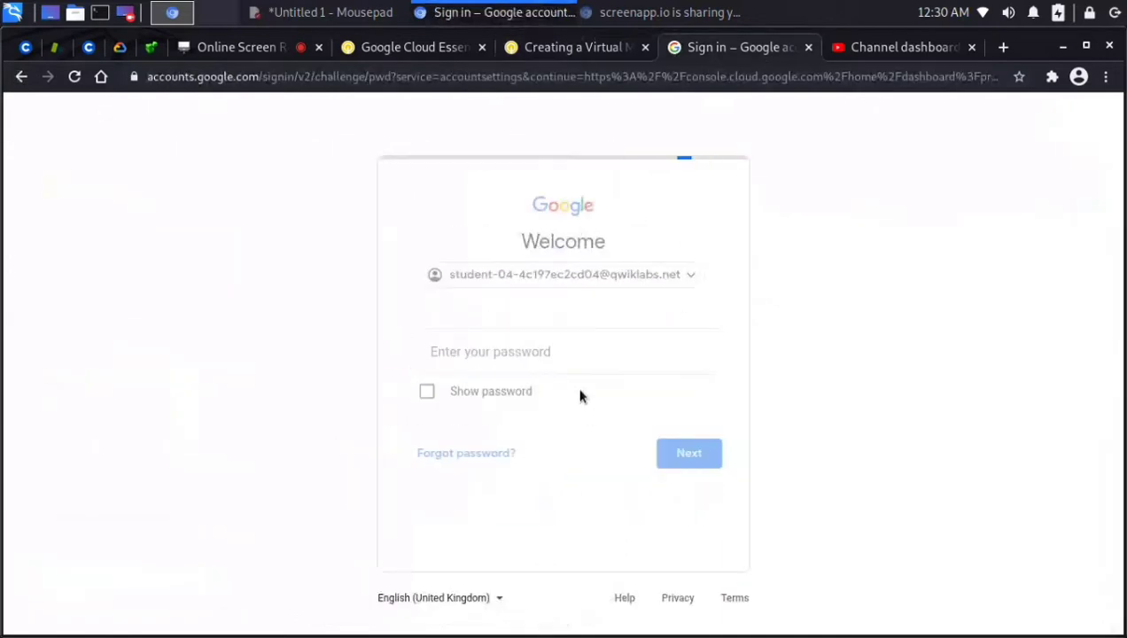
key("ctrl+v")
key("Return")
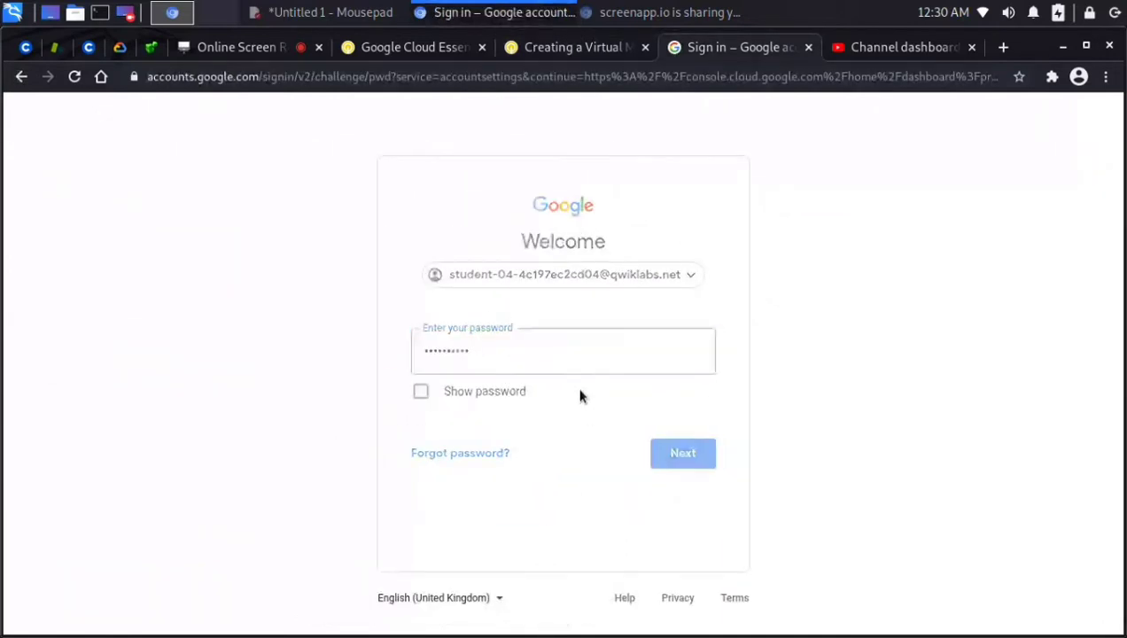
Confirm the student account's recovery options without adding any, and continue to the Google Cloud console.
left_click(586, 53)
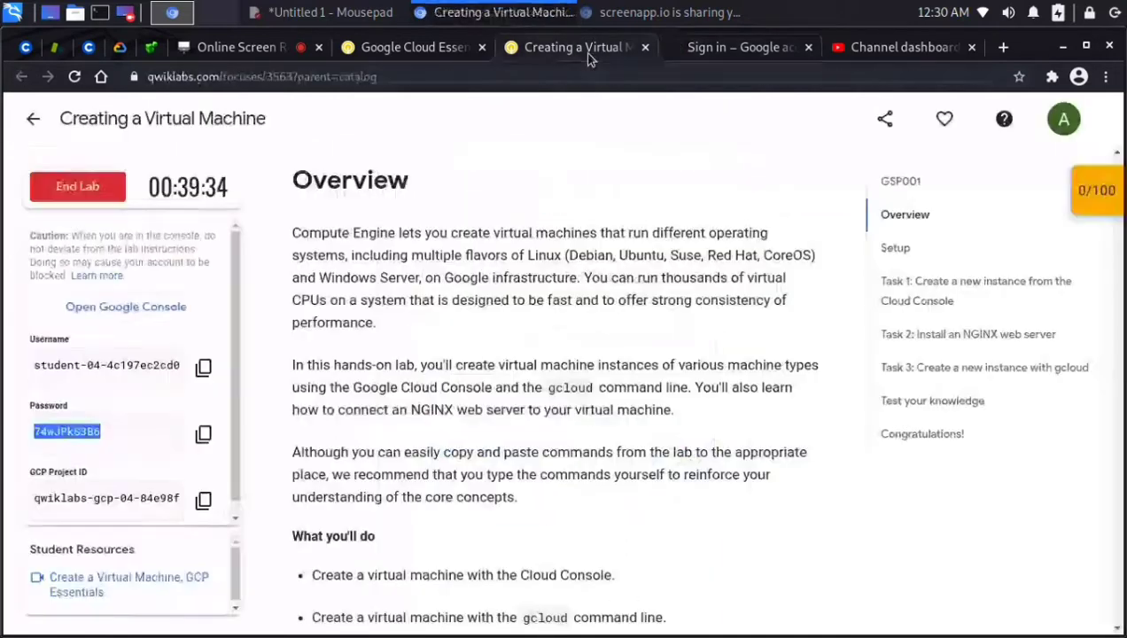
left_click(770, 55)
left_click(568, 536)
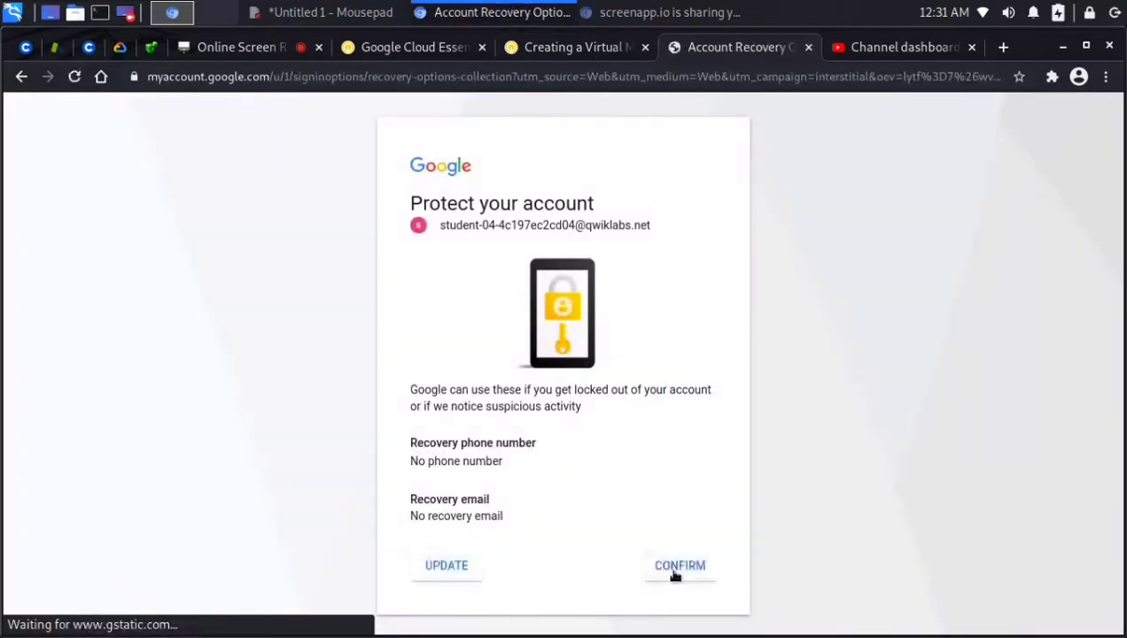
left_click(577, 62)
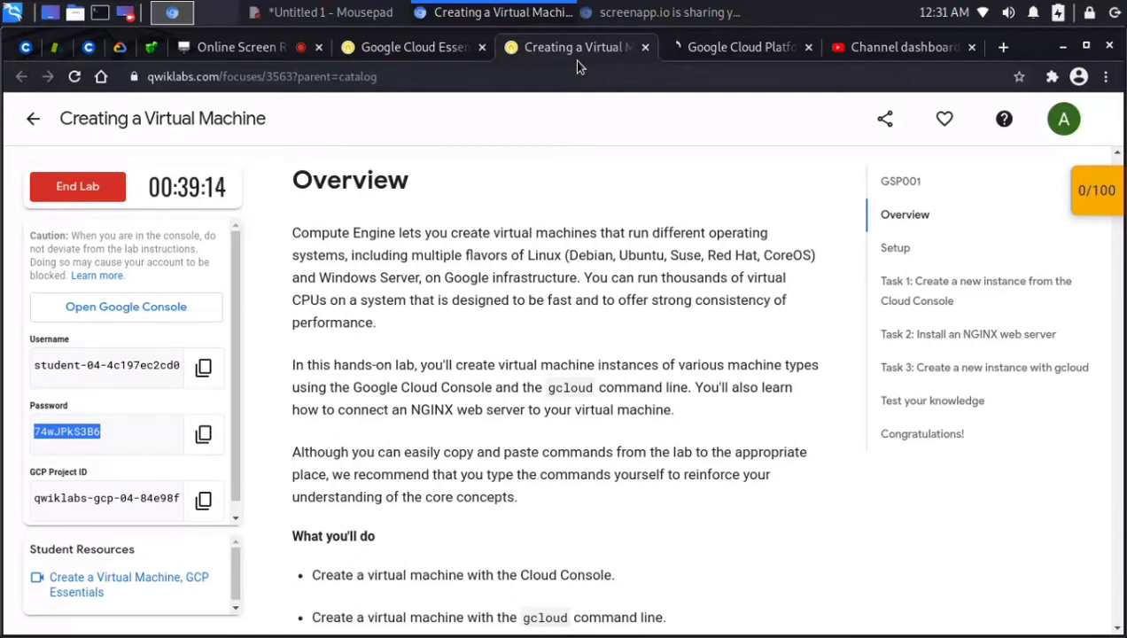
left_click(744, 48)
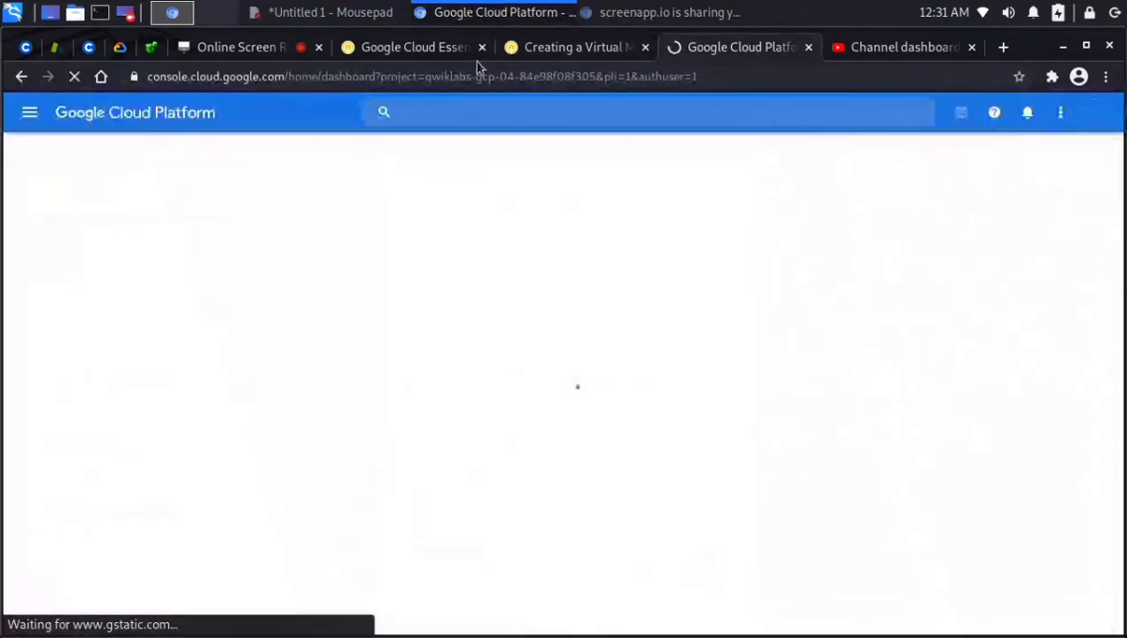
Agree to the Google Cloud Platform Terms of Service with India as the country.
left_click(578, 49)
left_click(730, 50)
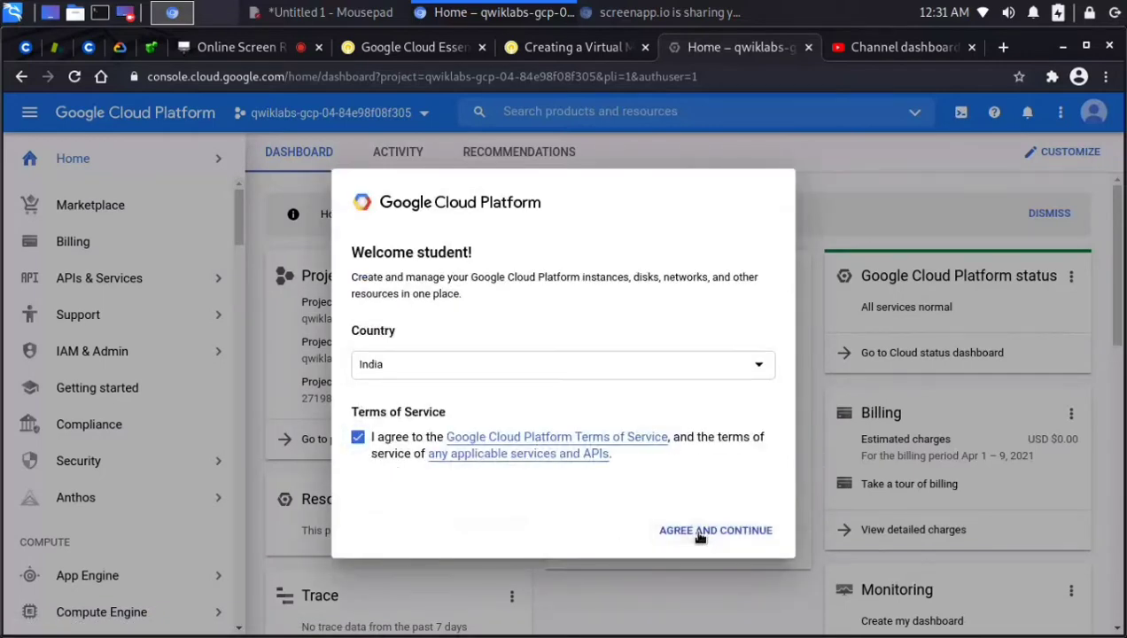
left_click(698, 534)
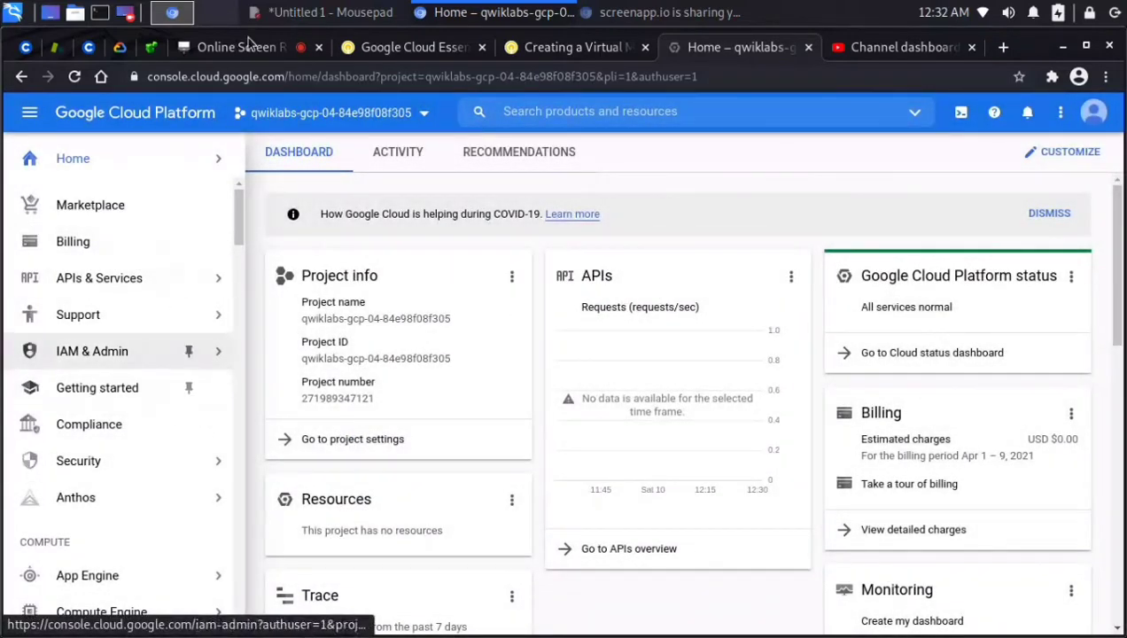
Examine the lab's Task 1 instance instructions and the regions and zones explanation in the Setup section.
left_click(578, 53)
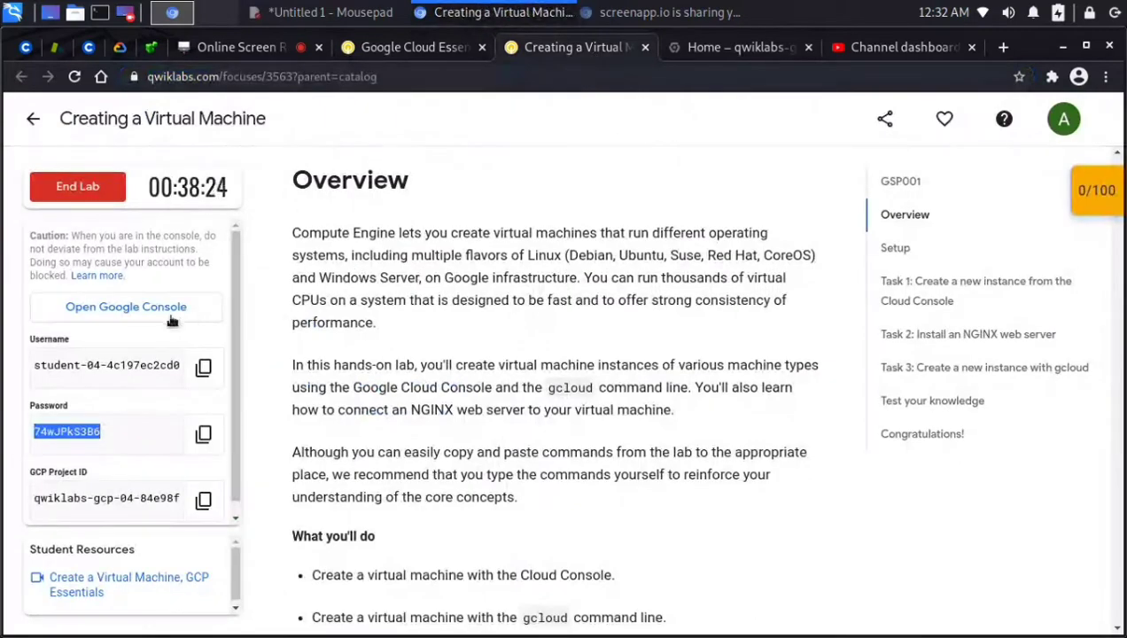
scroll(699, 326, "down", 5)
scroll(704, 330, "down", 5)
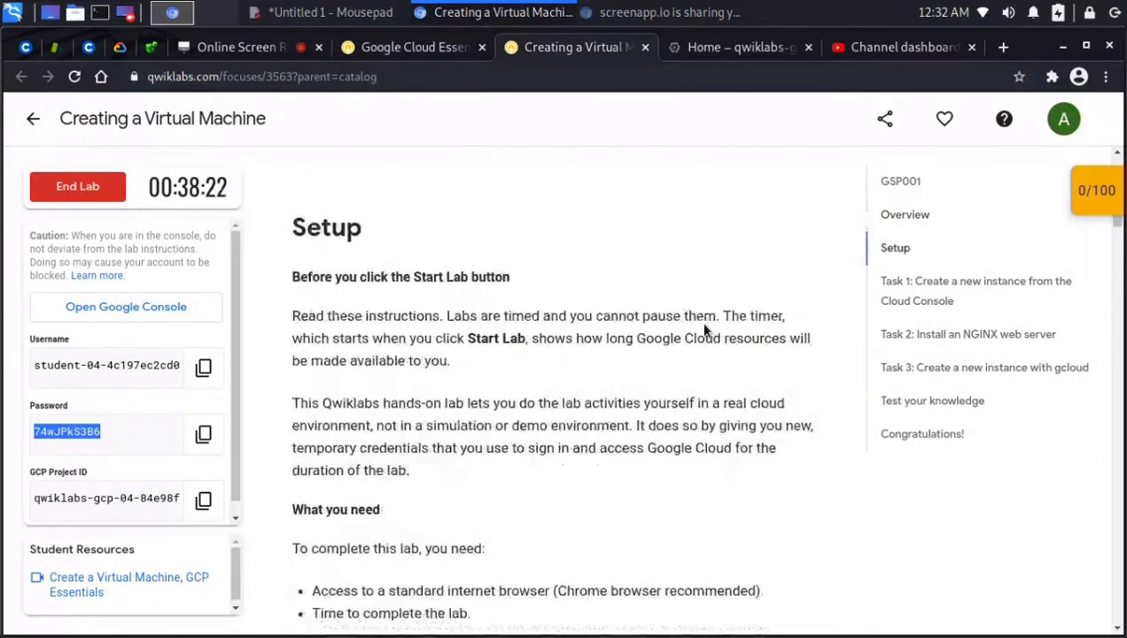
left_click(926, 317)
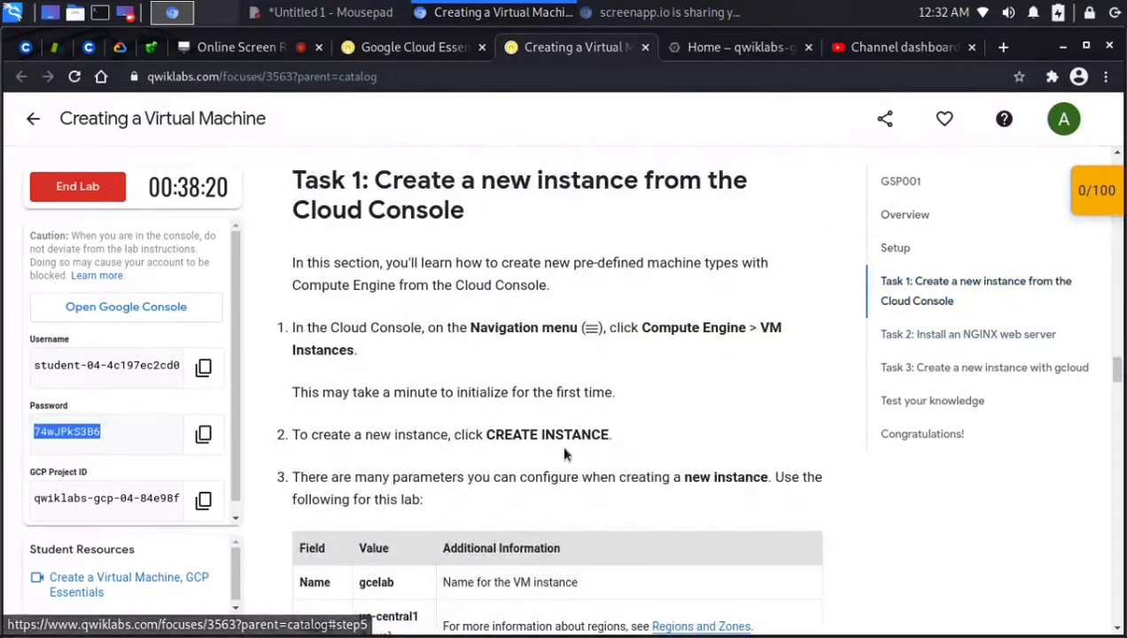
scroll(569, 447, "down", 2)
scroll(585, 434, "up", 5)
scroll(584, 434, "up", 7)
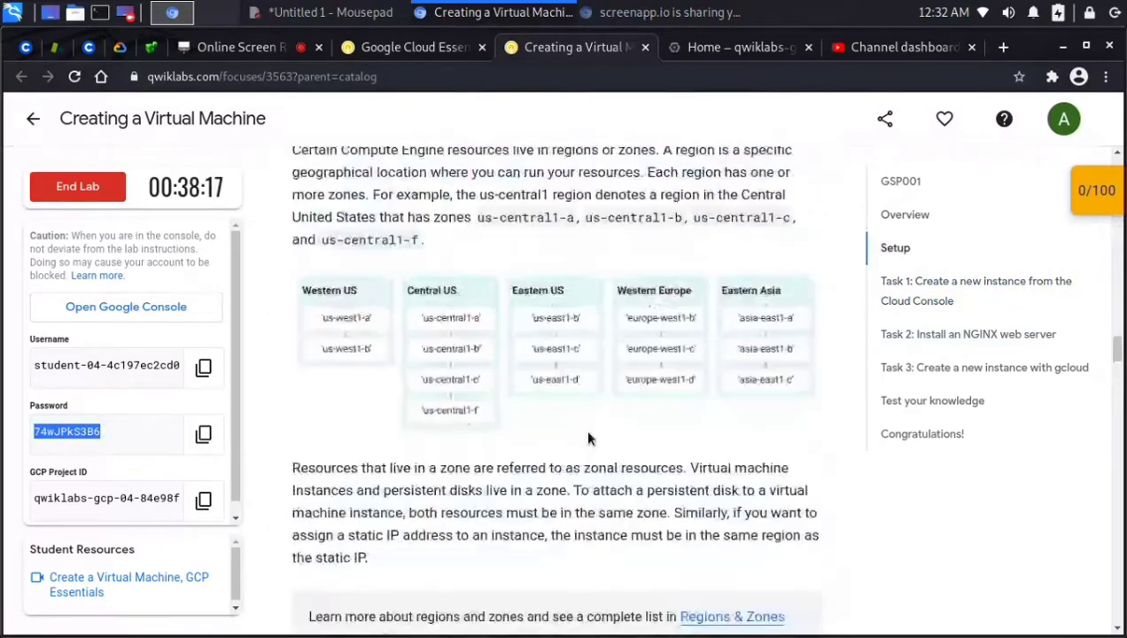
Switch to the Mousepad notes and add a "region" line and a "zone ---0-" line below the VM line.
left_click(315, 13)
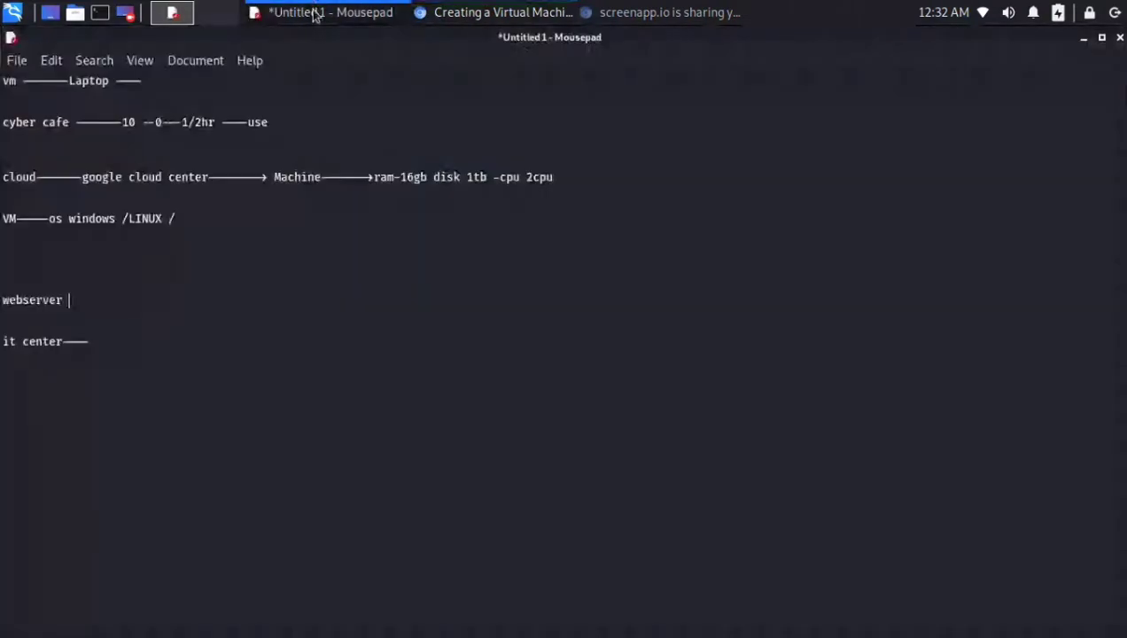
left_click(278, 388)
left_click(225, 248)
type("region")
key("Return")
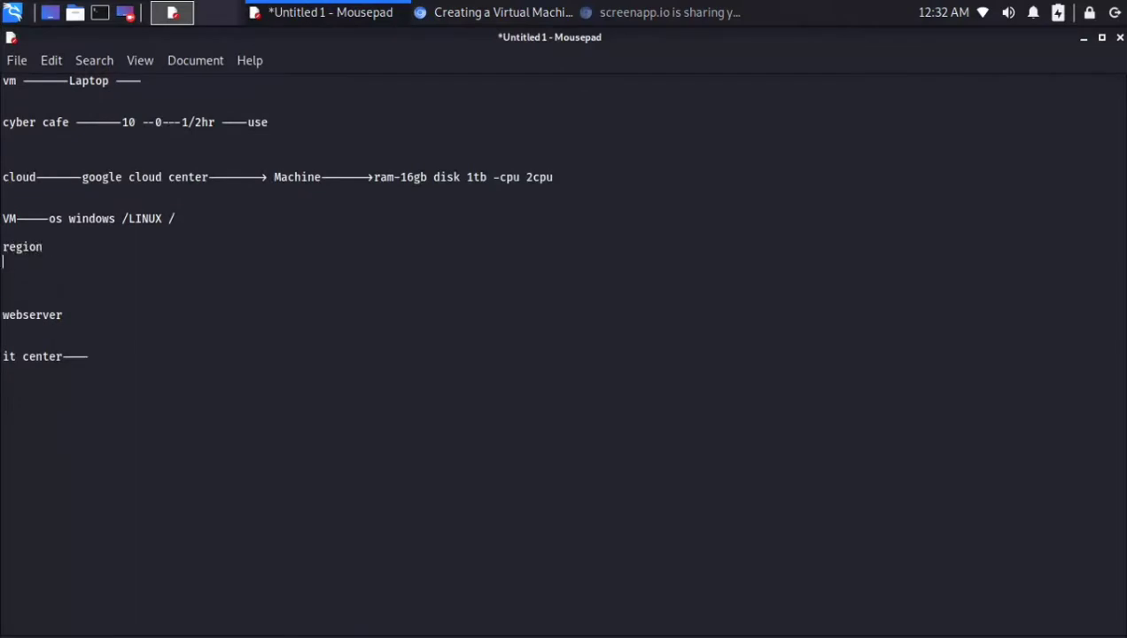
type("zone ---0-")
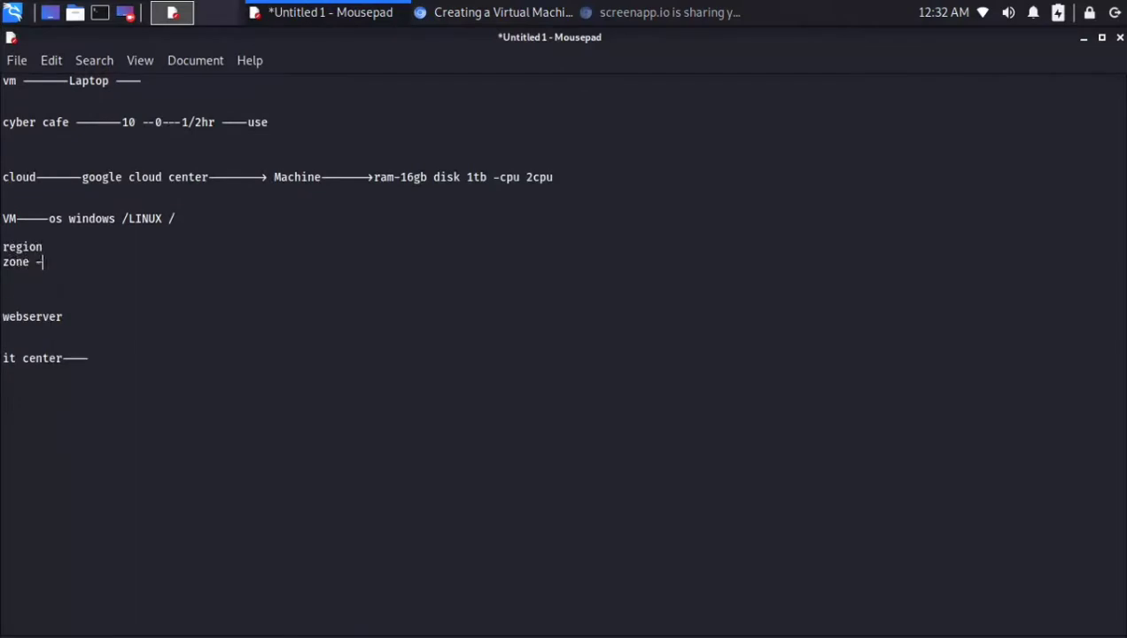
Extend the region line so it reads "region -----india-------south india-----north india -----central india".
key("Up")
type("----india-------soiu")
key("BackSpace")
key("BackSpace")
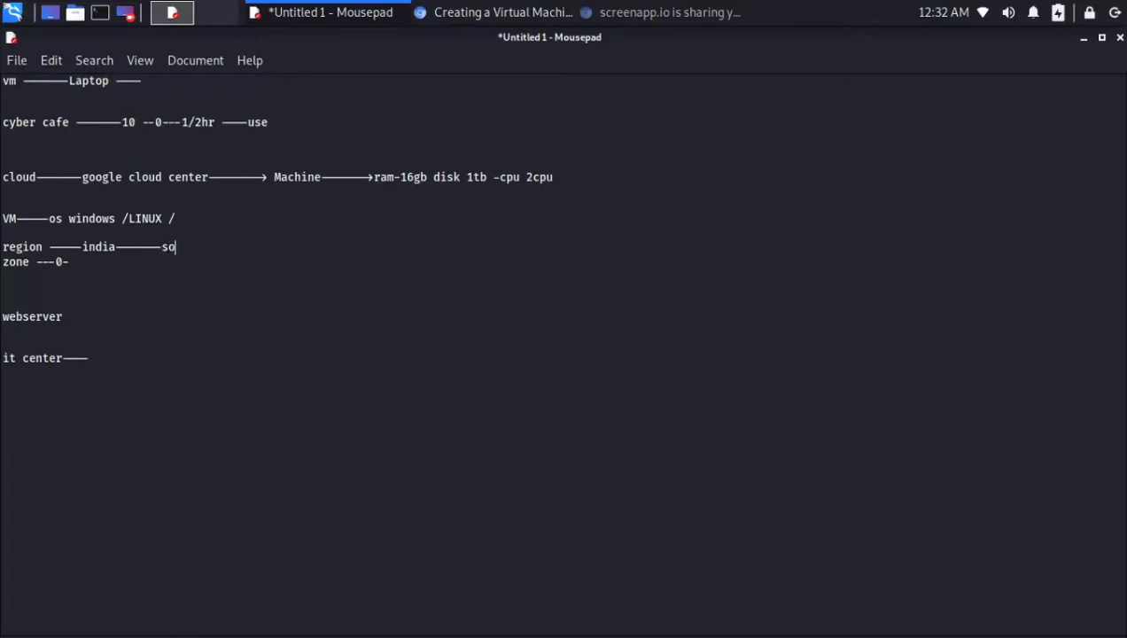
type("uth india-----norht")
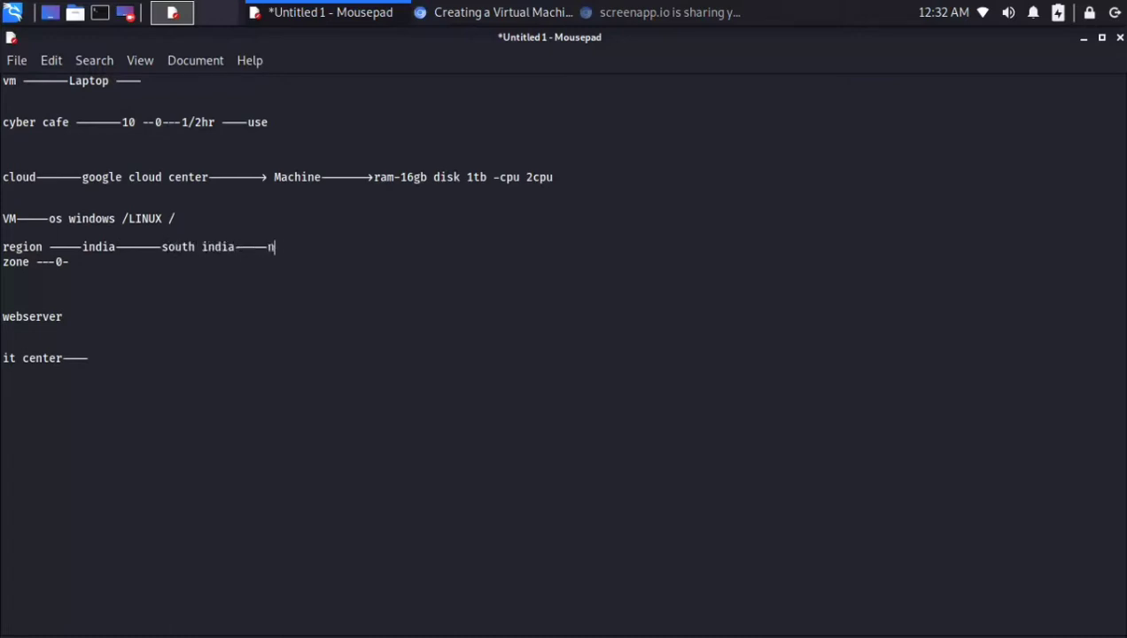
key("BackSpace")
key("BackSpace")
type("th india -----ce")
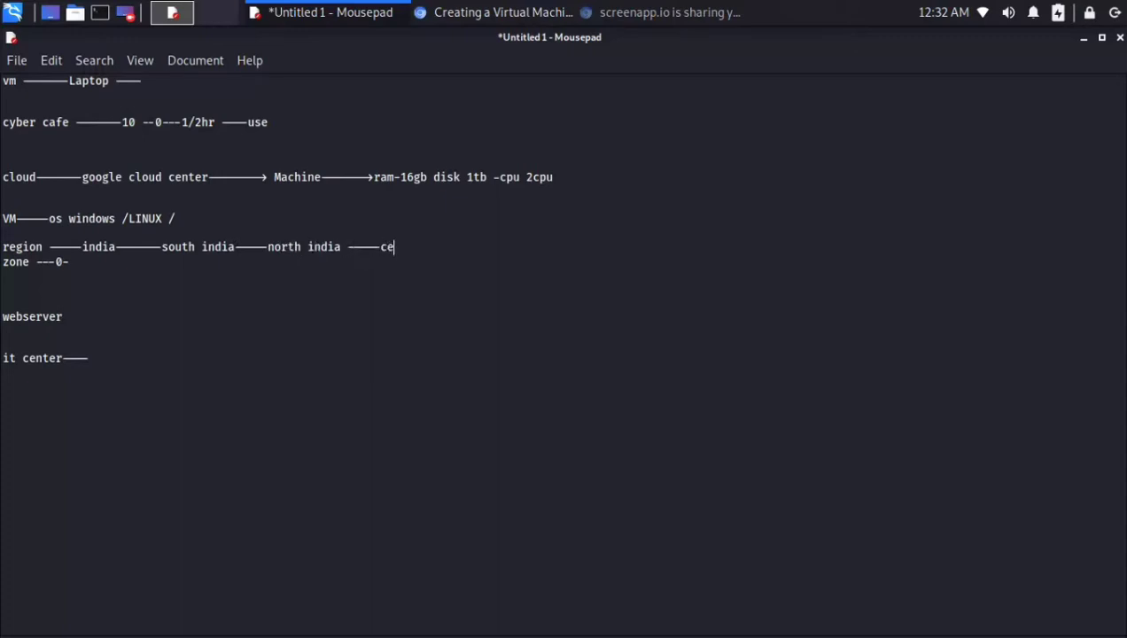
type("ntral inda")
key("BackSpace")
type("ia")
Highlight "central india" and "north india" in turn in the region line.
key("ctrl+shift+Left")
key("ctrl+shift+Left")
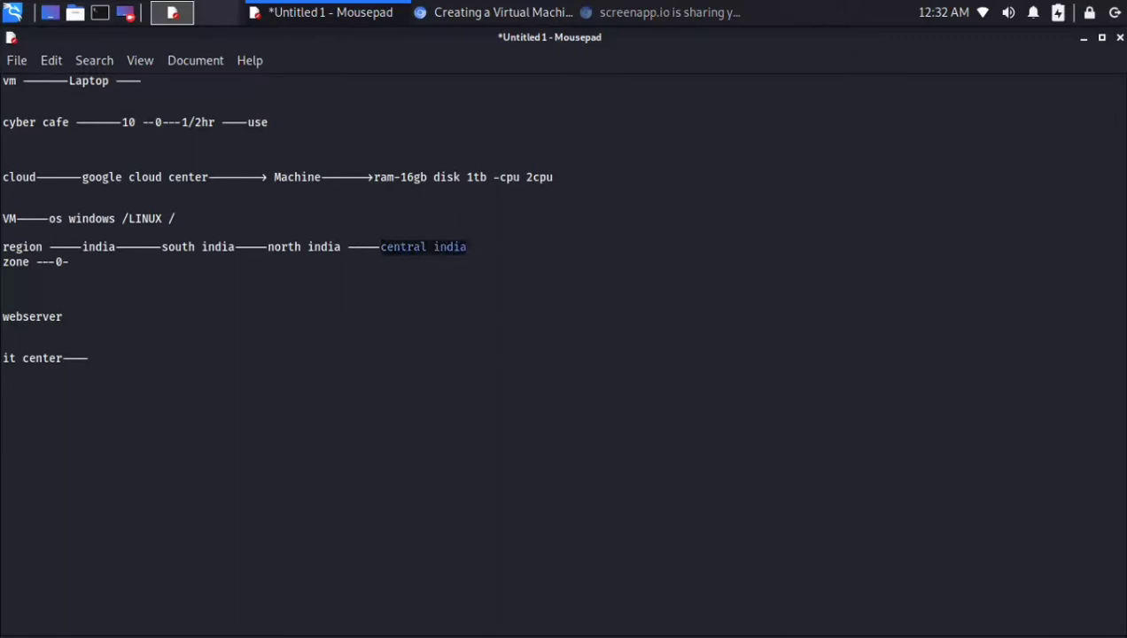
key("Left")
key("Left")
key("Left")
key("Left")
key("Left")
key("Left")
key("ctrl+shift+Left")
key("ctrl+shift+Left")
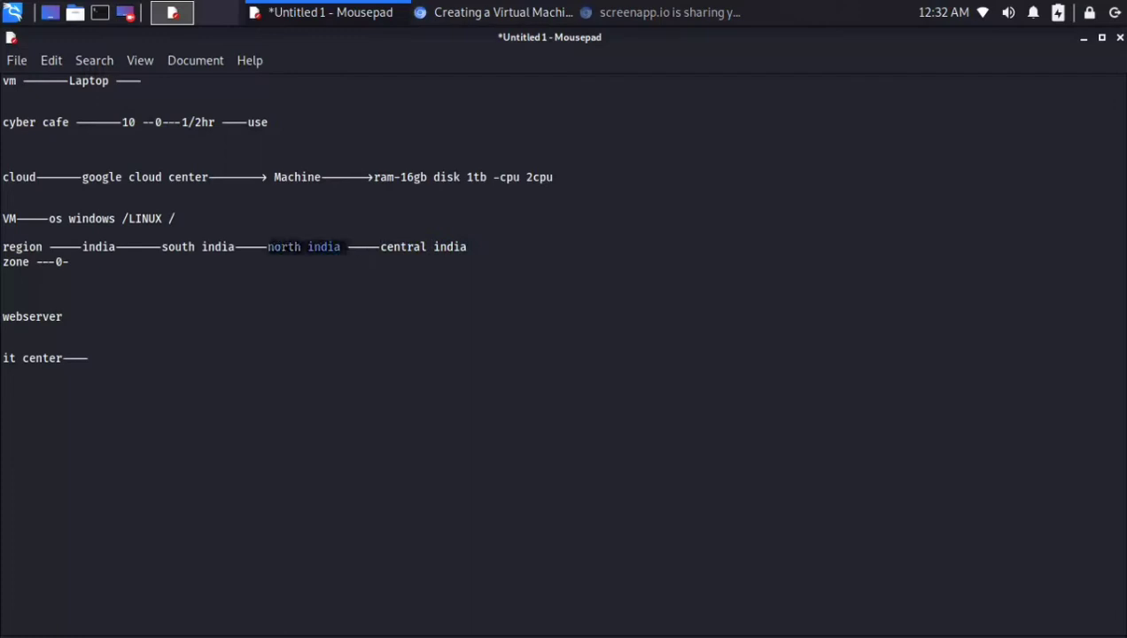
key("ctrl+shift+Left")
key("Right")
key("Right")
key("Right")
key("Right")
key("Right")
key("Right")
key("Right")
key("Right")
key("Right")
key("Right")
key("Right")
key("Right")
key("Right")
key("Right")
key("Right")
key("Right")
key("Right")
key("Right")
key("Right")
key("Right")
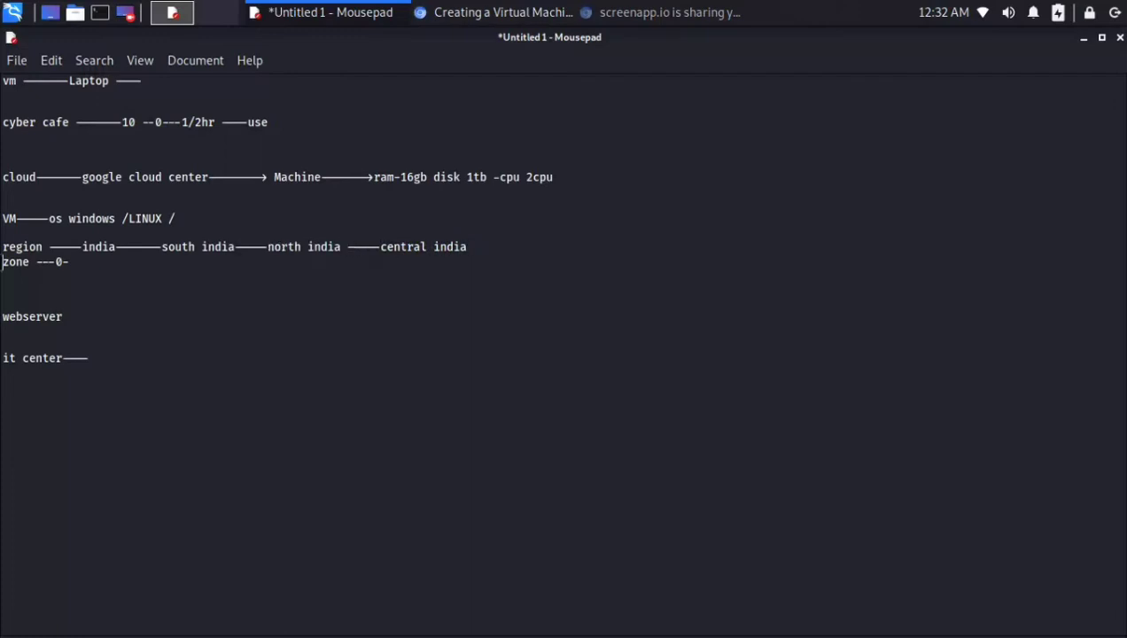
Insert a blank line above the zone line and change that line to "zone south india-----".
key("Left")
key("Right")
key("Return")
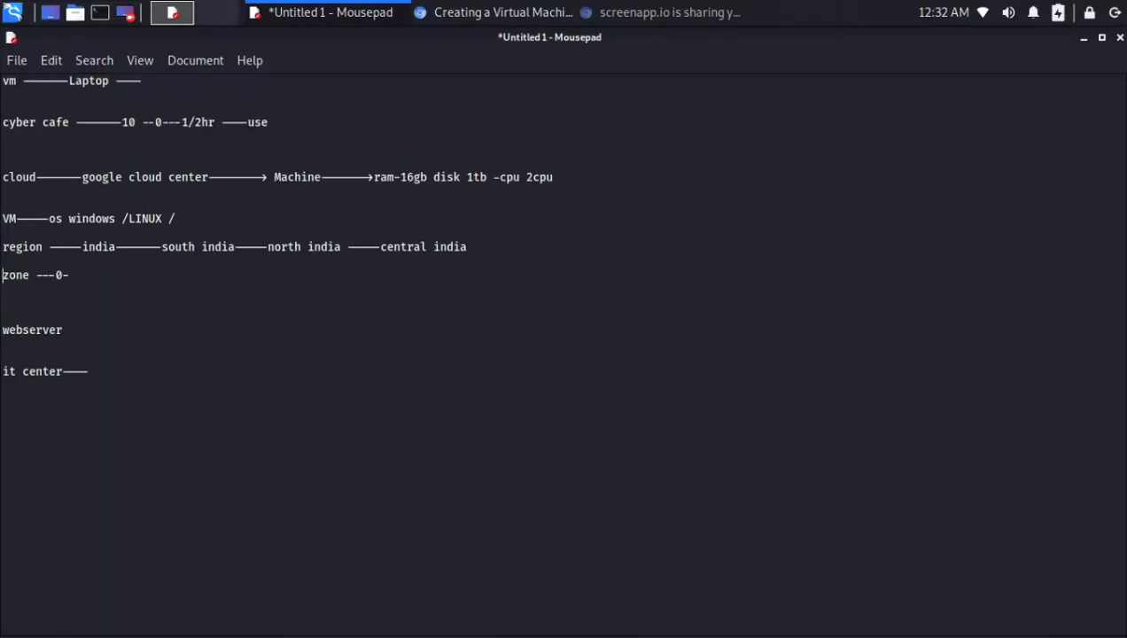
key("Right")
key("Right")
key("Right")
key("Right")
key("shift+Right")
key("shift+Right")
key("shift+Right")
key("Delete")
type("south india")
key("BackSpace")
type("a-----")
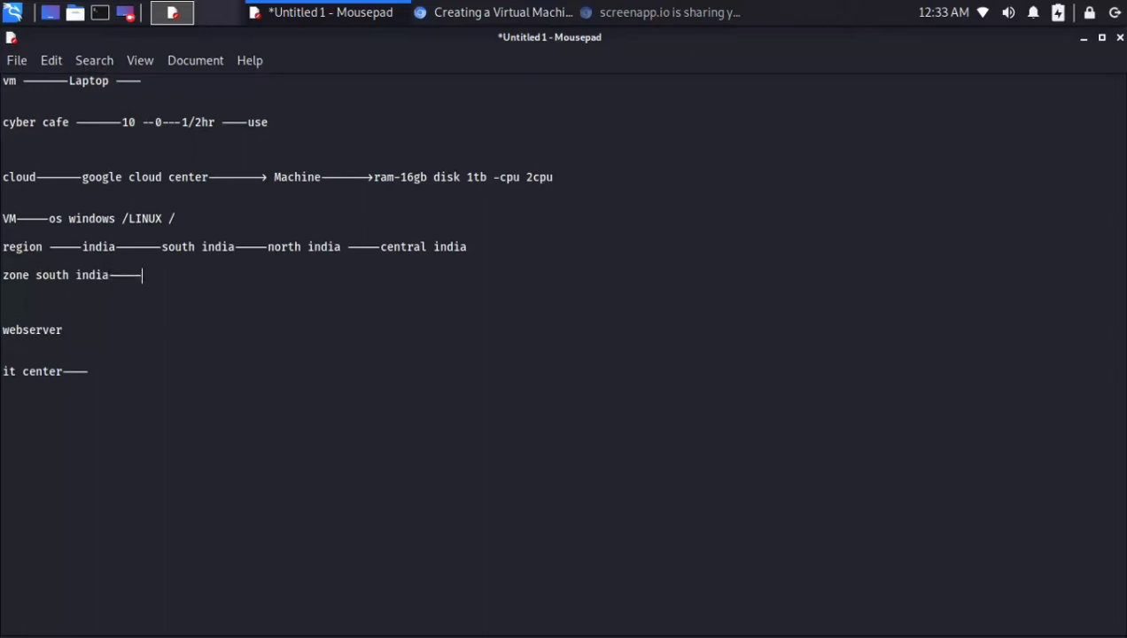
Add an indented entry "south india a-1" below the zone line, separated by a blank line.
key("Return")
key("Return")
key("Tab")
key("Tab")
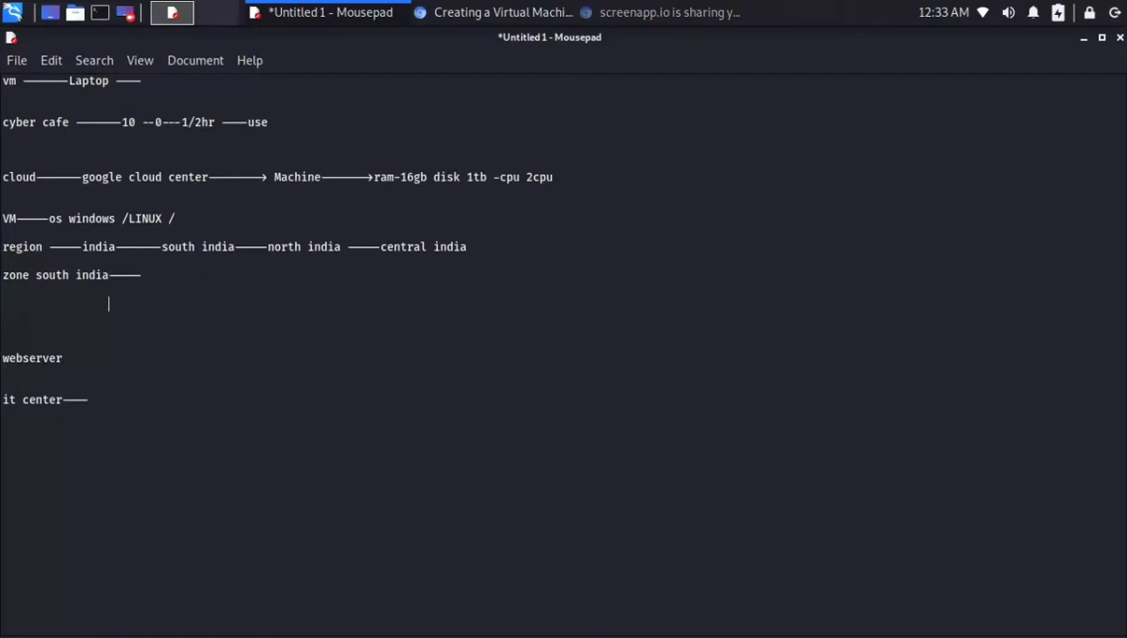
type("south")
type(" india")
type("-")
type("a")
key("BackSpace")
key("BackSpace")
type("a-1")
key("Return")
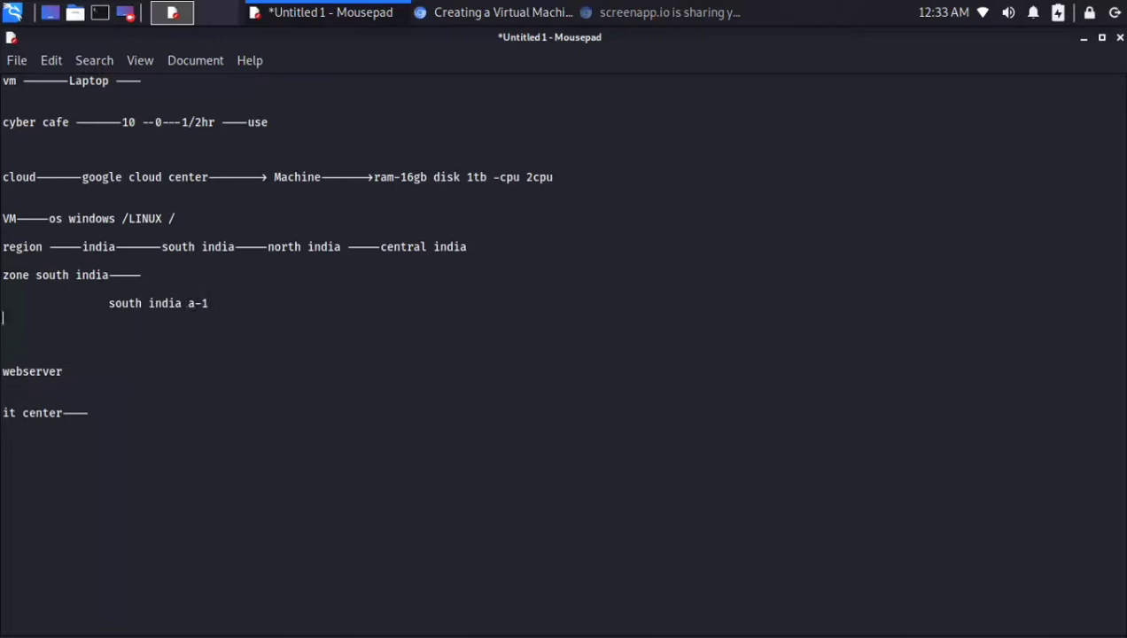
Add a second indented entry "south indiab-1" and remove the space before "a-1" in the first entry.
key("Tab")
key("Tab")
type("so")
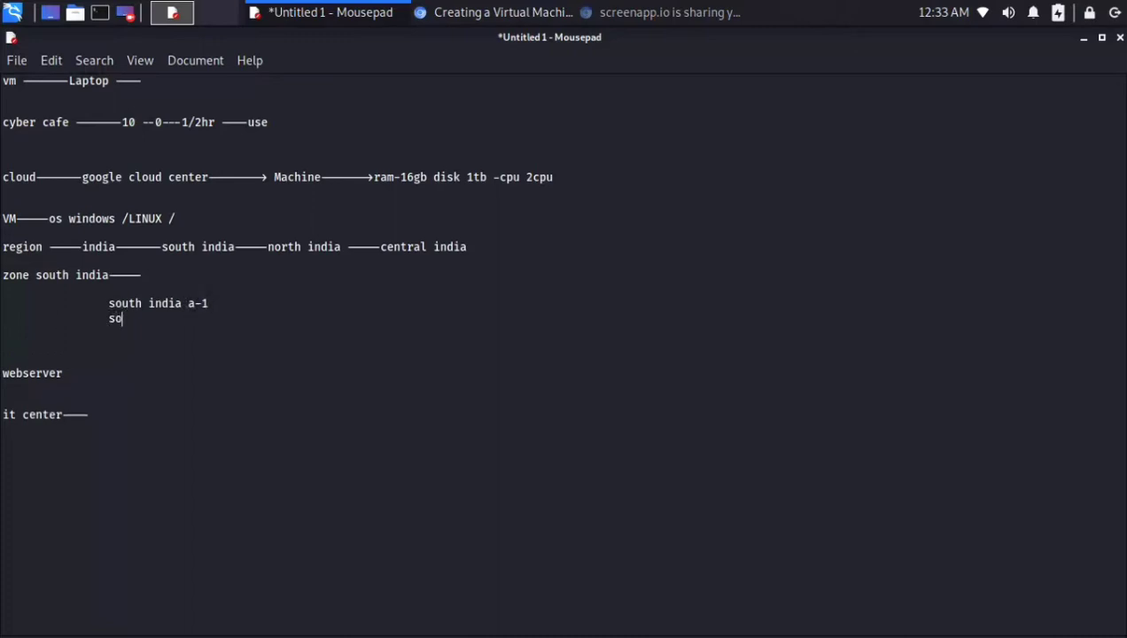
type("uth india")
key("BackSpace")
key("Up")
key("Right")
key("BackSpace")
key("Down")
type("b-1")
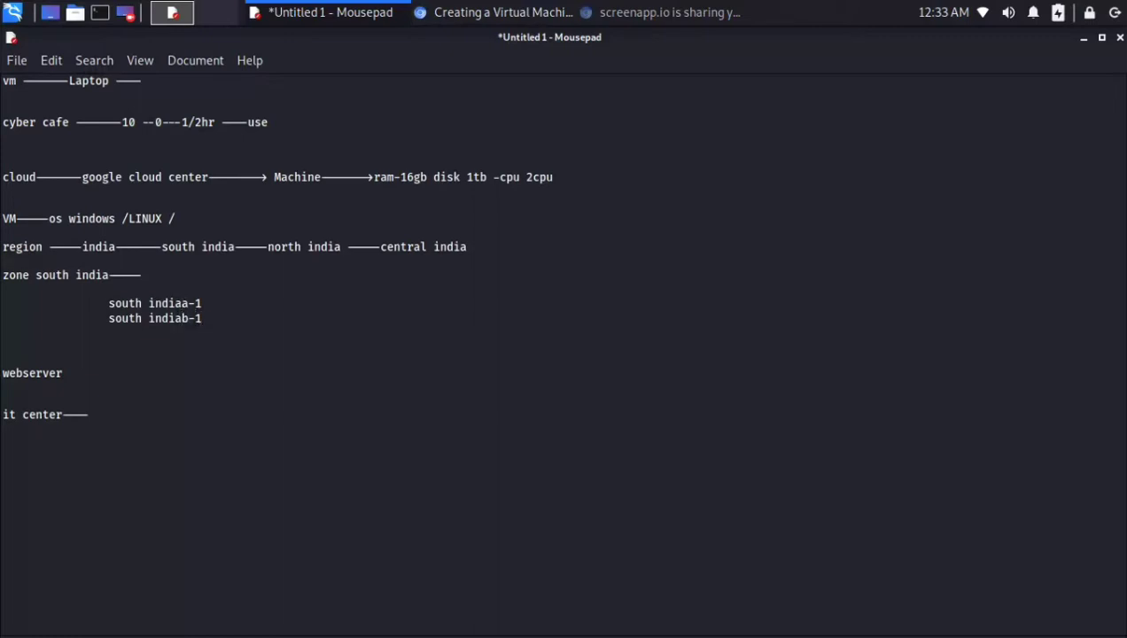
Renumber the second zone entry as "south indiab-2" and append "-----" to both entries.
key("BackSpace")
type("2-----")
key("Up")
type("-----")
key("Down")
key("Up")
Highlight the first south India zone entry and compare the notes with the lab page's regions and zones table.
key("ctrl+shift+Left")
key("ctrl+shift+Left")
key("ctrl+shift+Left")
key("ctrl+shift+Left")
key("ctrl+shift+Left")
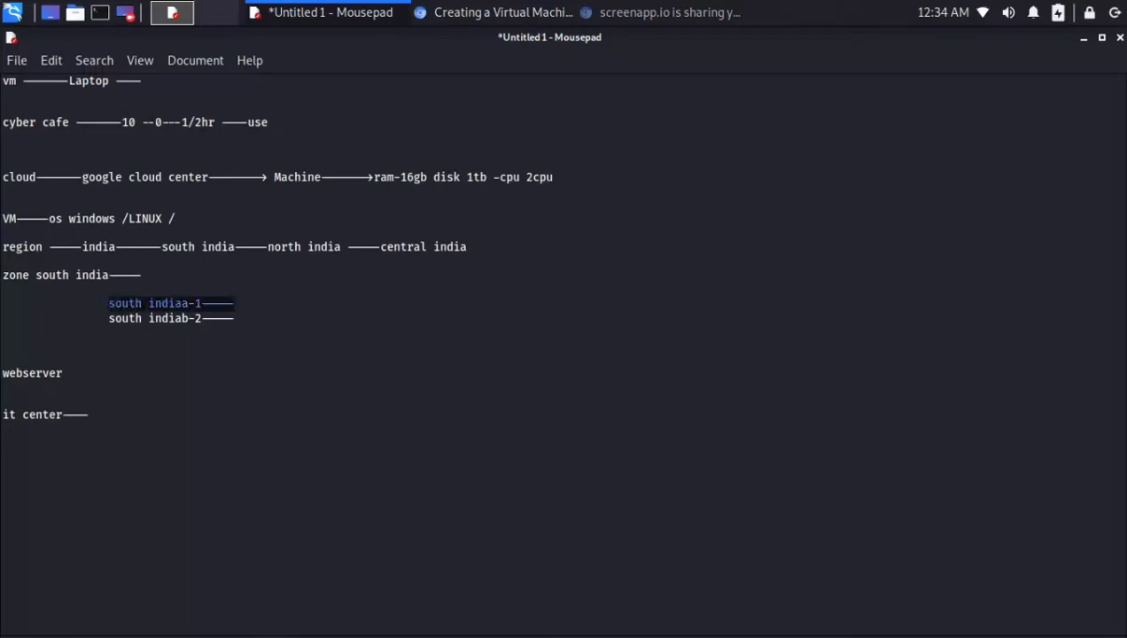
left_click(523, 11)
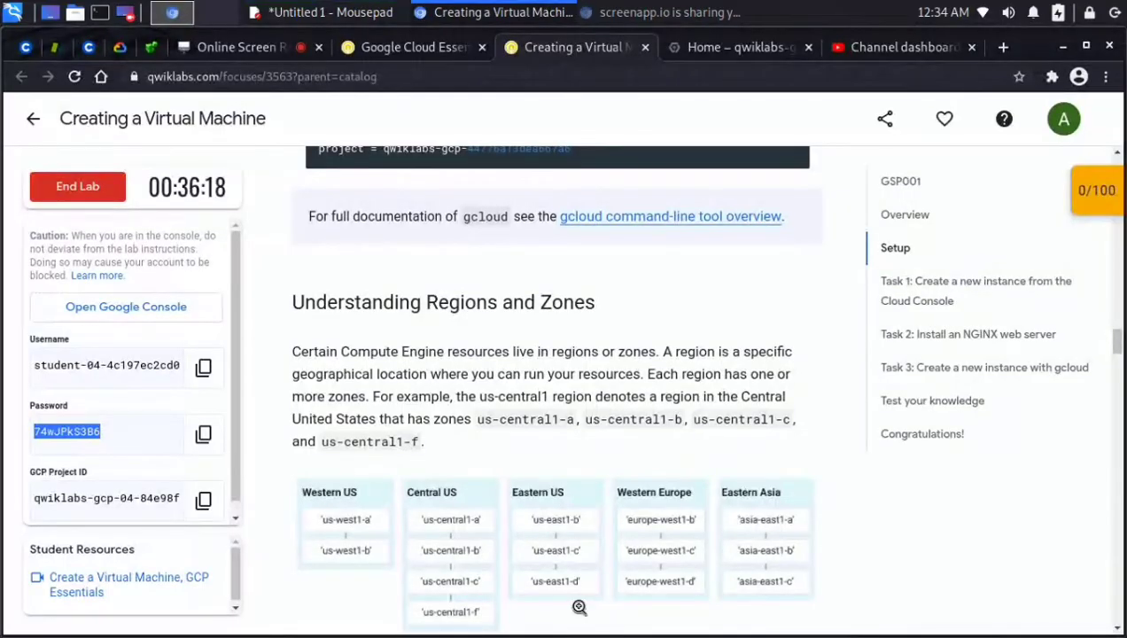
scroll(642, 421, "down", 4)
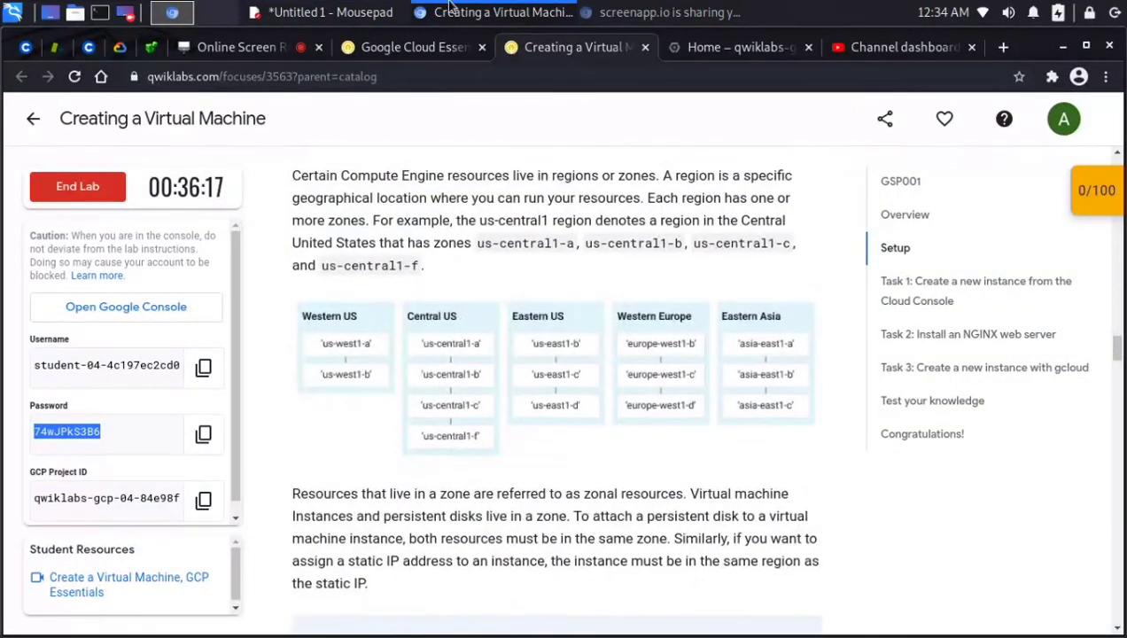
left_click(172, 10)
left_click(241, 287)
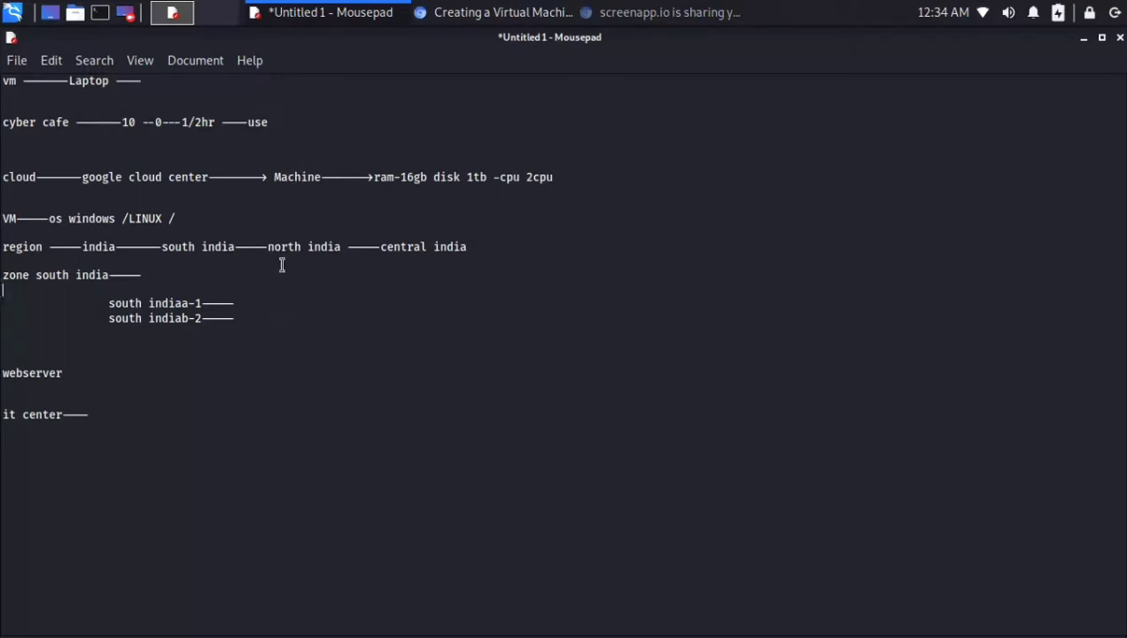
left_click(179, 257)
left_click(233, 245)
Return to the lab page in the browser and review the Task 1 instructions for creating a new instance.
left_click(518, 7)
scroll(518, 193, "up", 5)
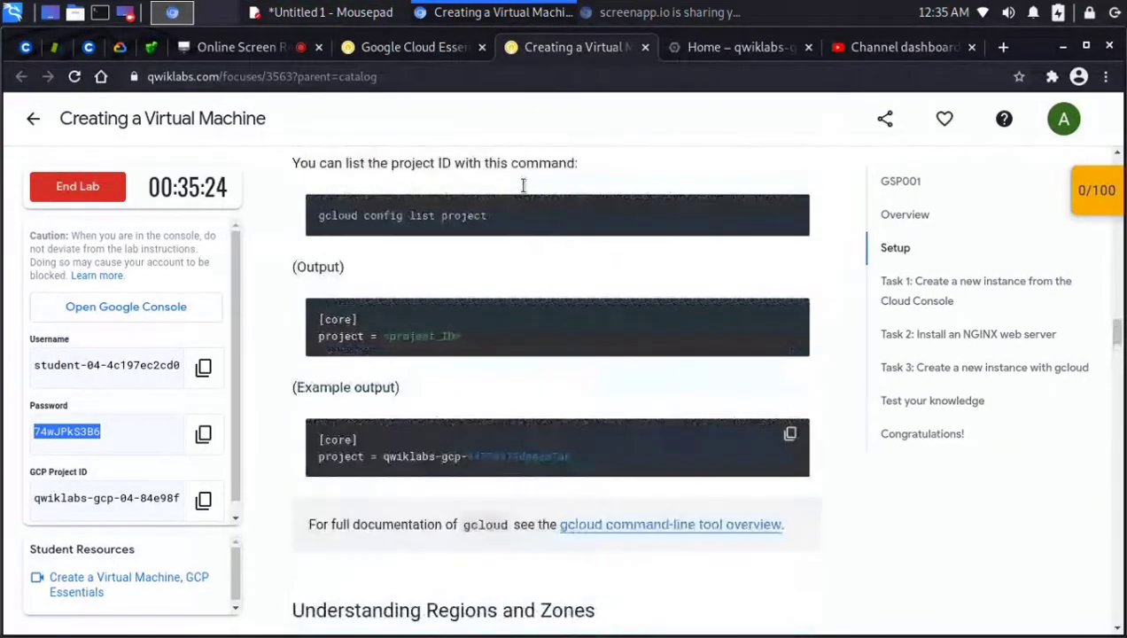
left_click(926, 291)
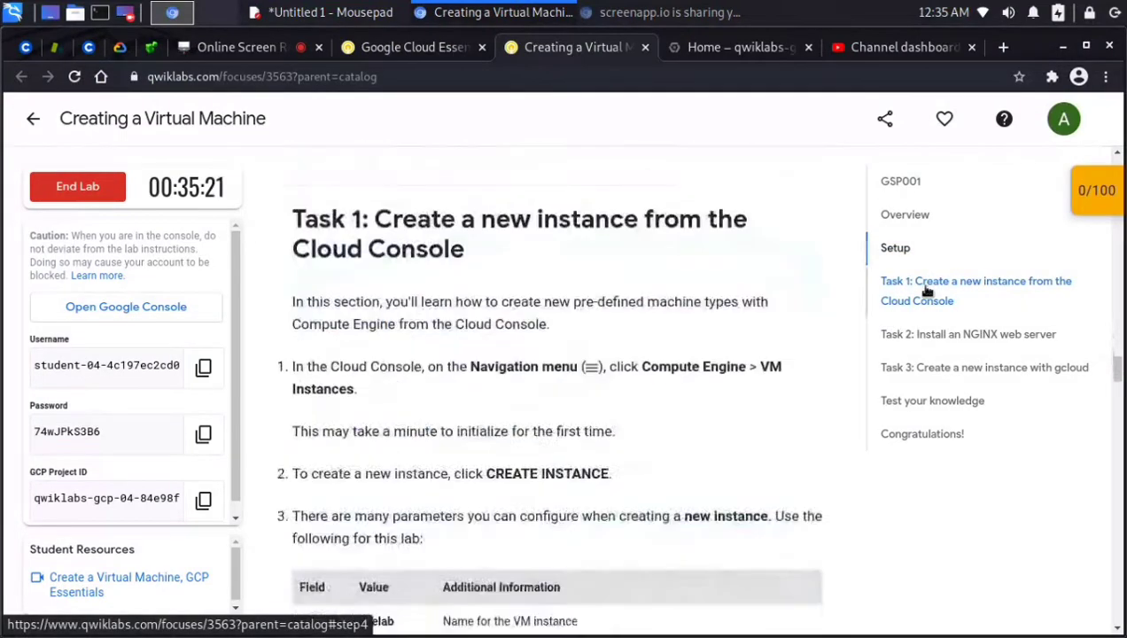
scroll(653, 364, "down", 8)
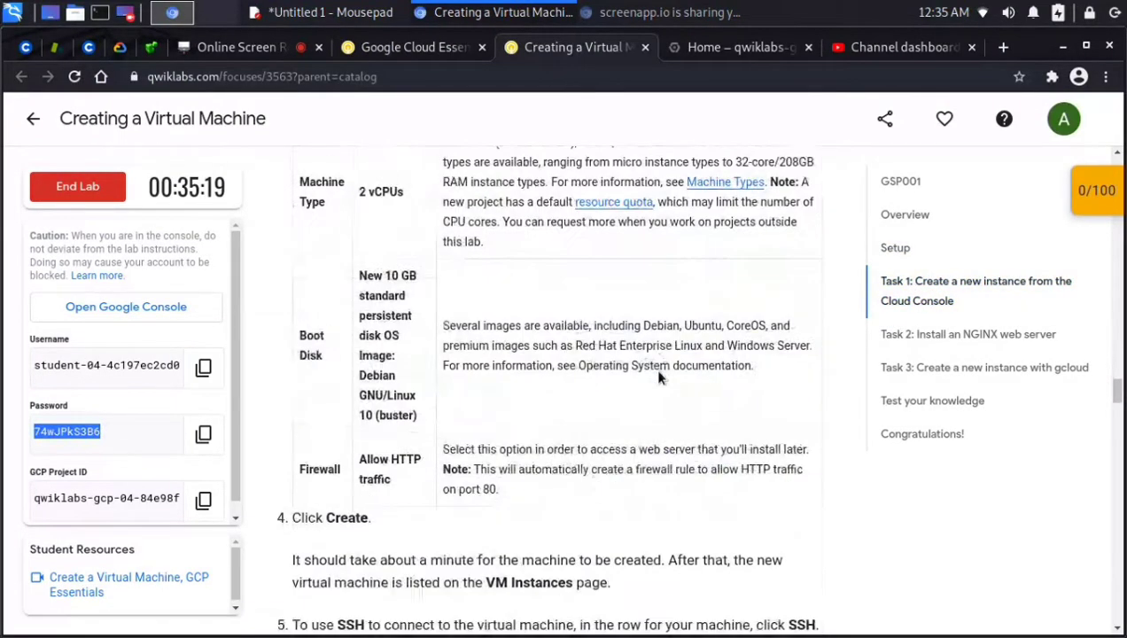
scroll(658, 376, "up", 8)
Open the Compute Engine VM instances page in the Google Cloud console and start creating a new instance.
left_click(716, 55)
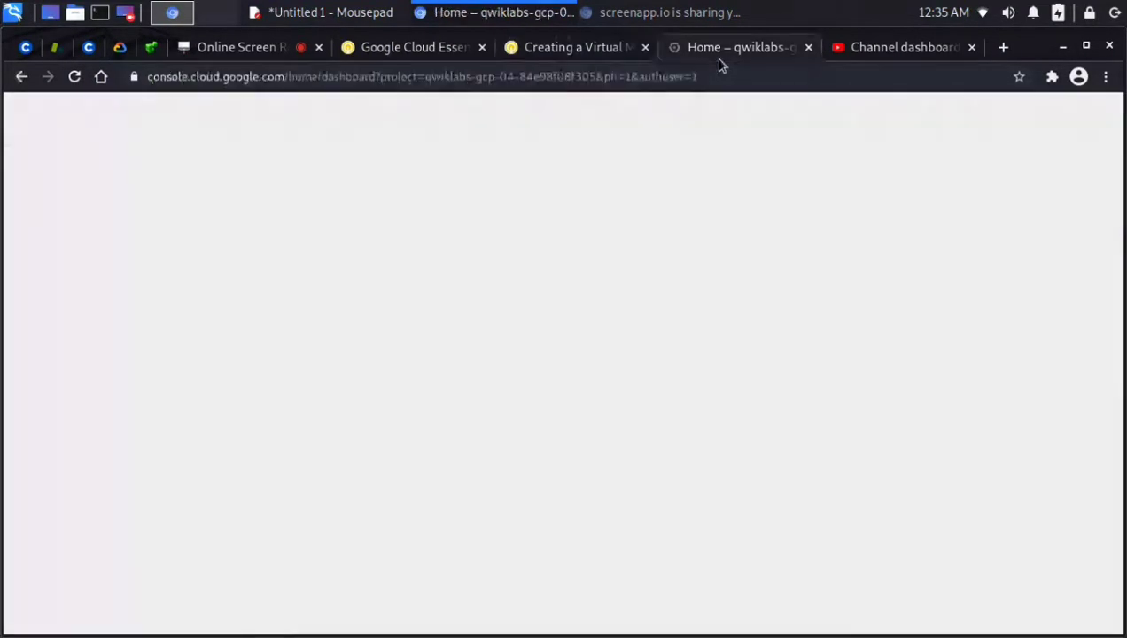
mouse_move(26, 155)
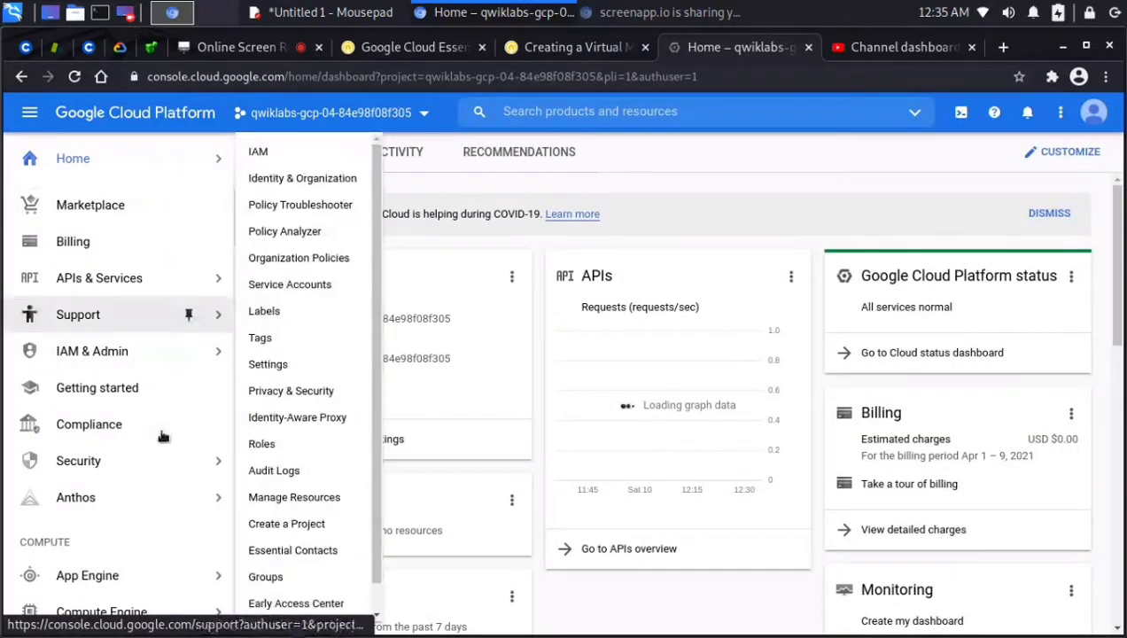
scroll(162, 435, "down", 4)
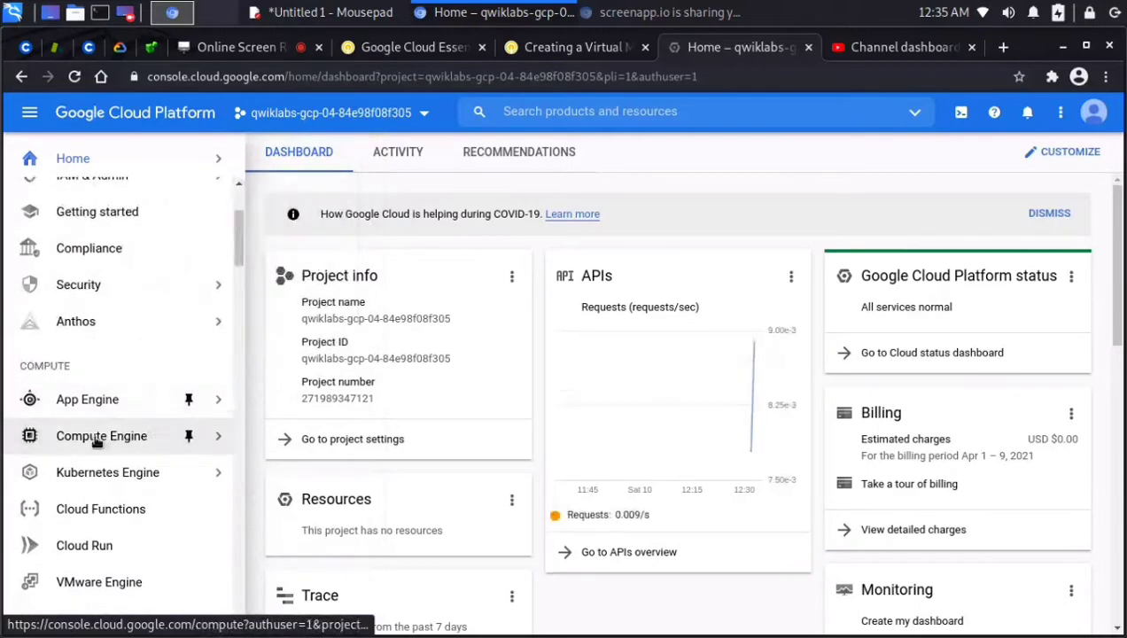
mouse_move(89, 440)
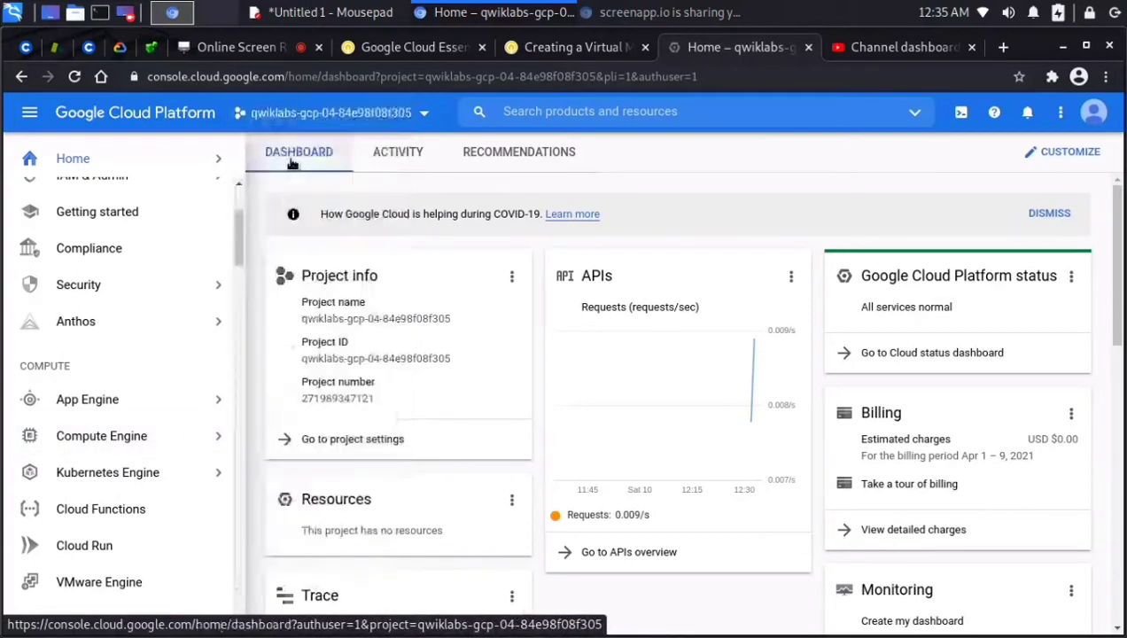
mouse_move(212, 436)
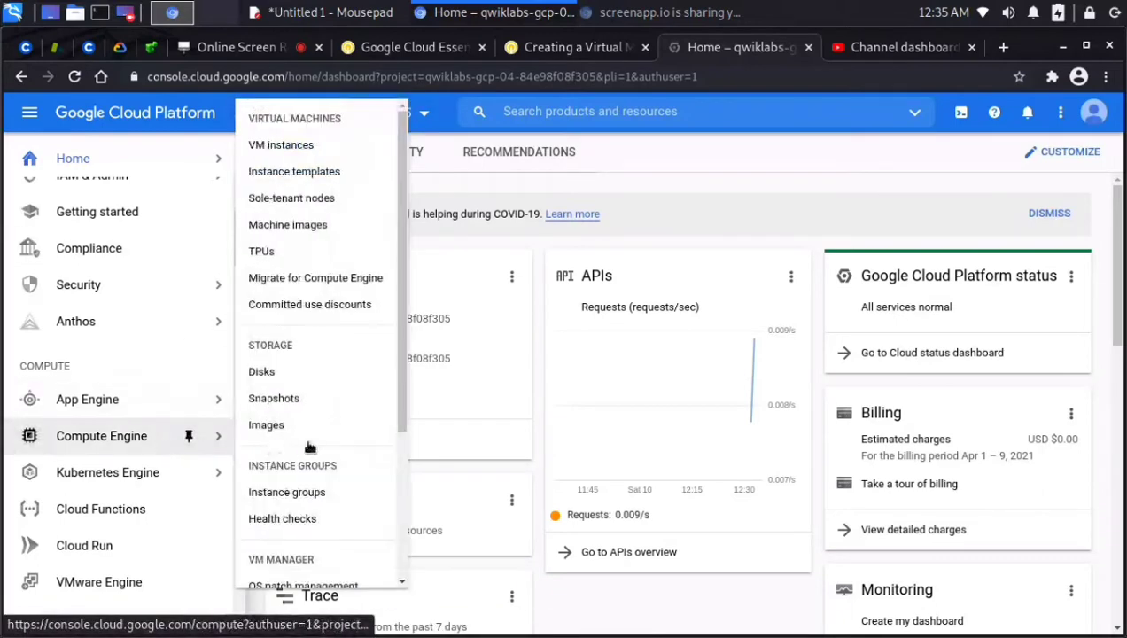
left_click(300, 145)
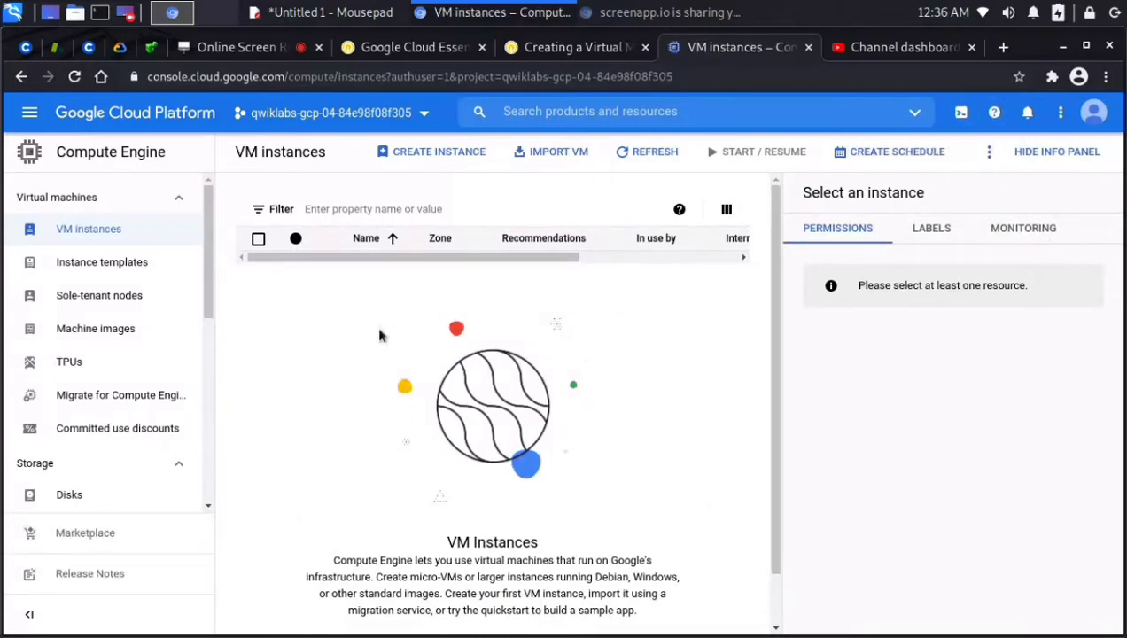
left_click(448, 156)
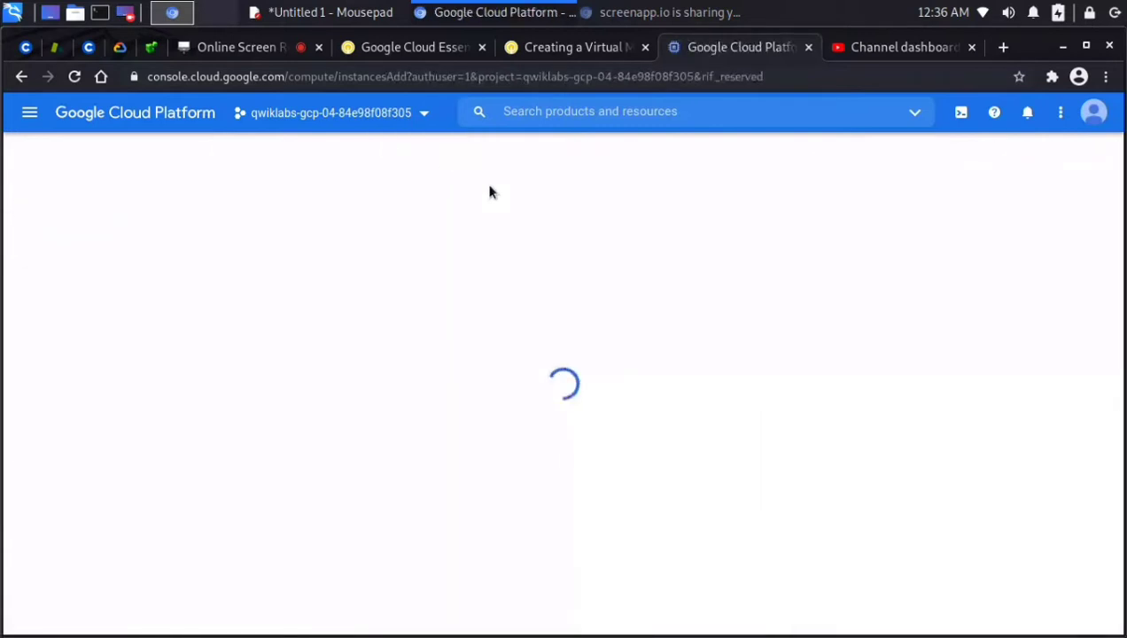
Copy the instance name "gcelab" from the Task 1 parameter table on the lab page.
left_click(545, 47)
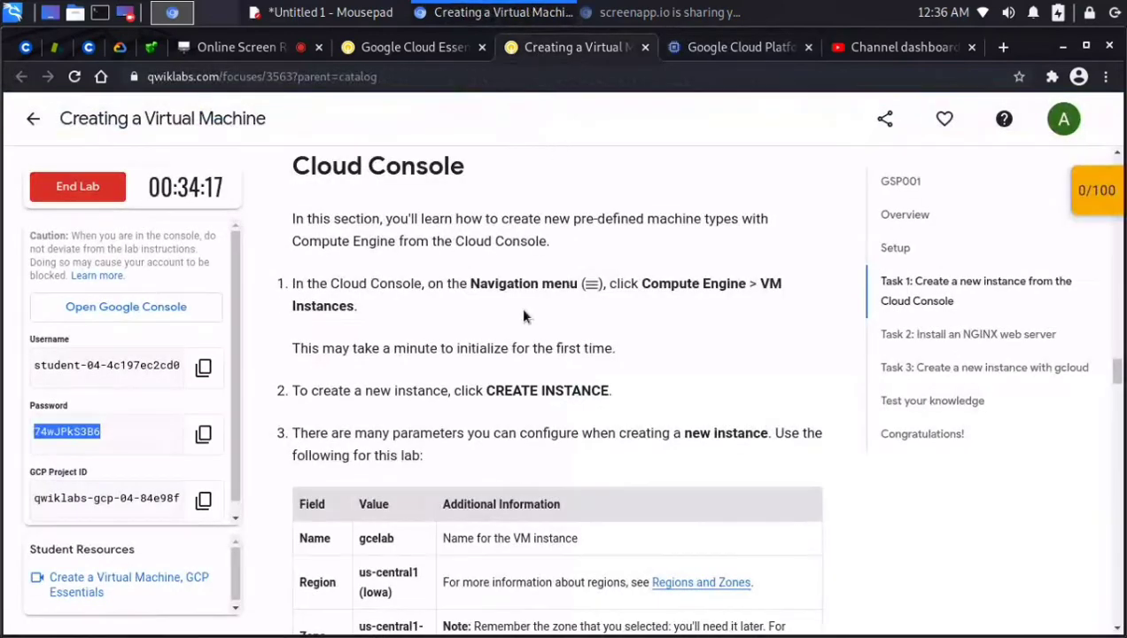
scroll(520, 307, "down", 3)
scroll(487, 316, "down", 2)
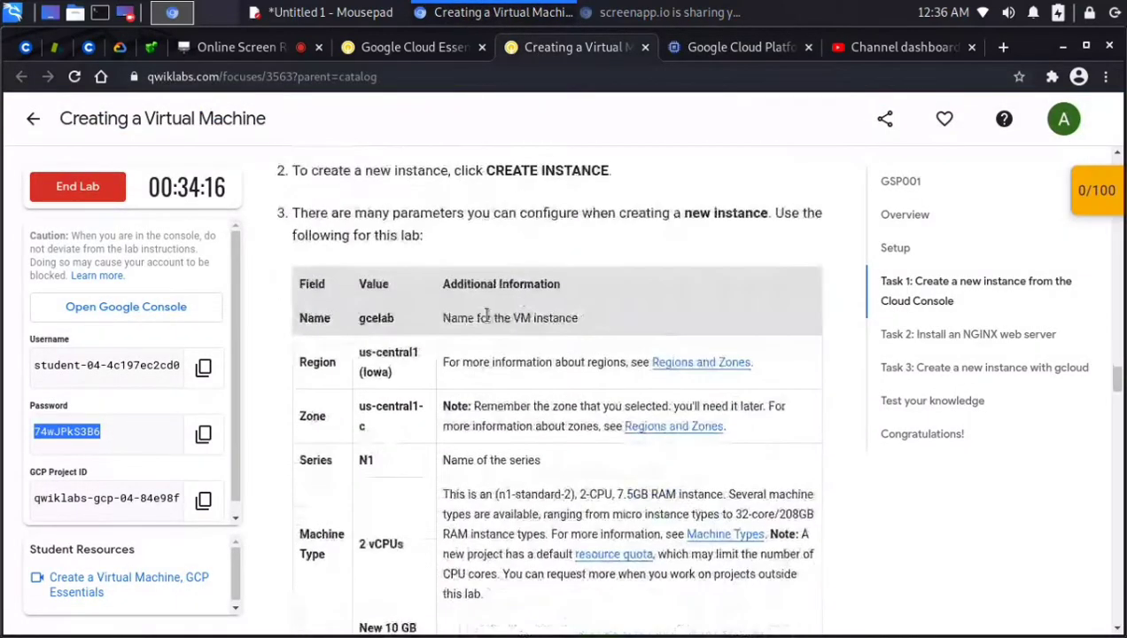
left_click_drag(357, 317, 392, 317)
right_click(393, 317)
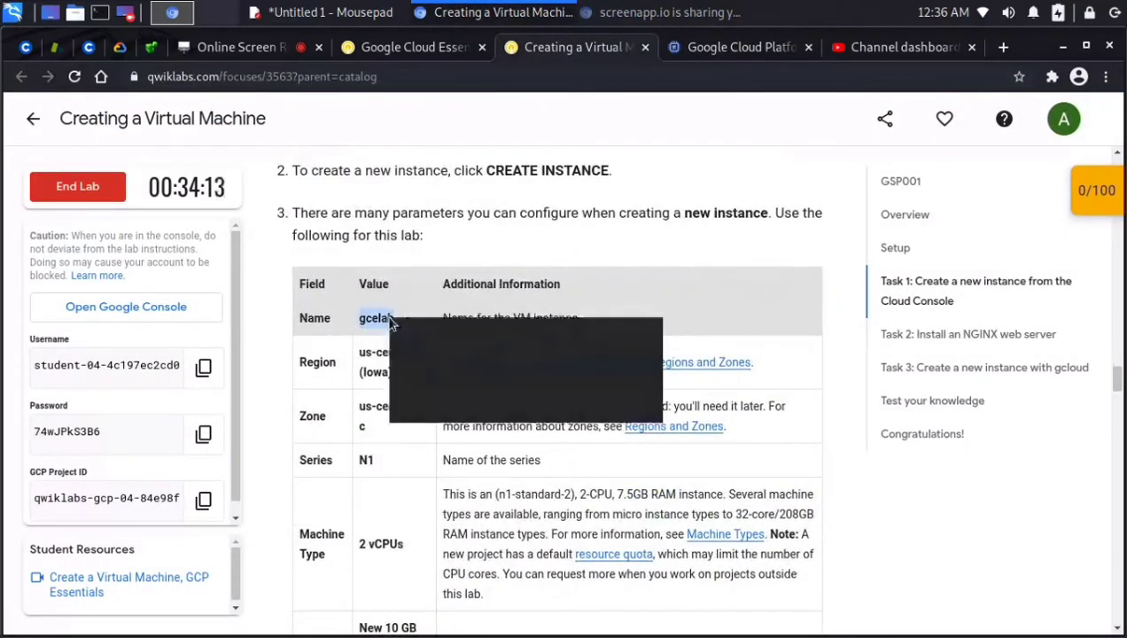
left_click(399, 324)
Highlight the region value us-central1 (Iowa) and the zone value us-central1-c in the Task 1 parameter table.
scroll(376, 302, "down", 1)
left_click_drag(358, 262, 411, 292)
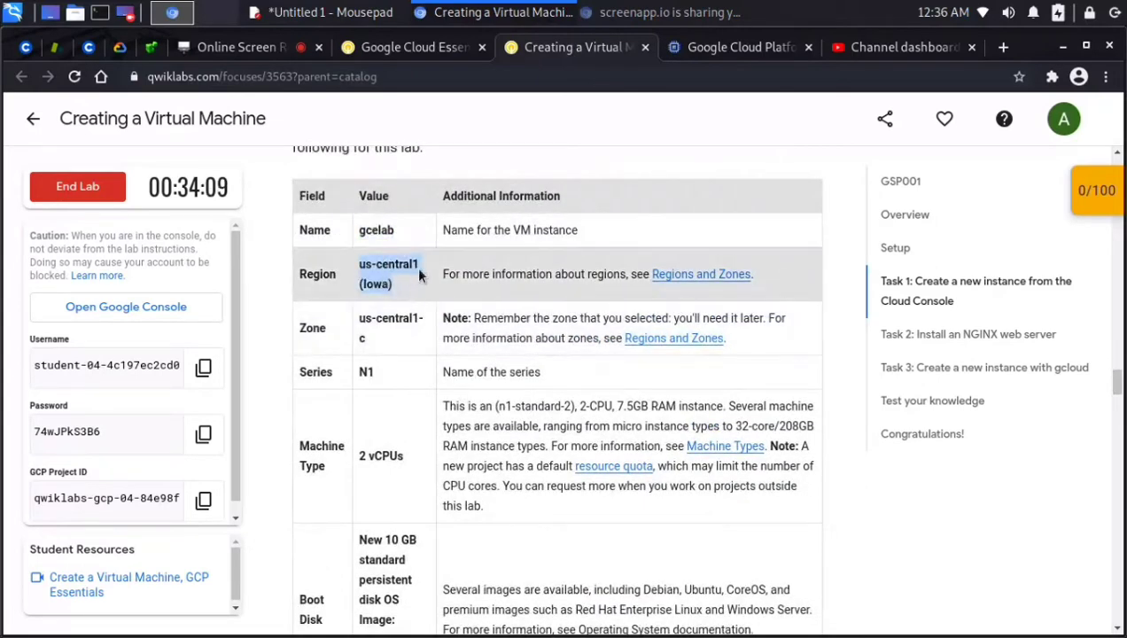
scroll(418, 274, "down", 1)
triple_click(400, 273)
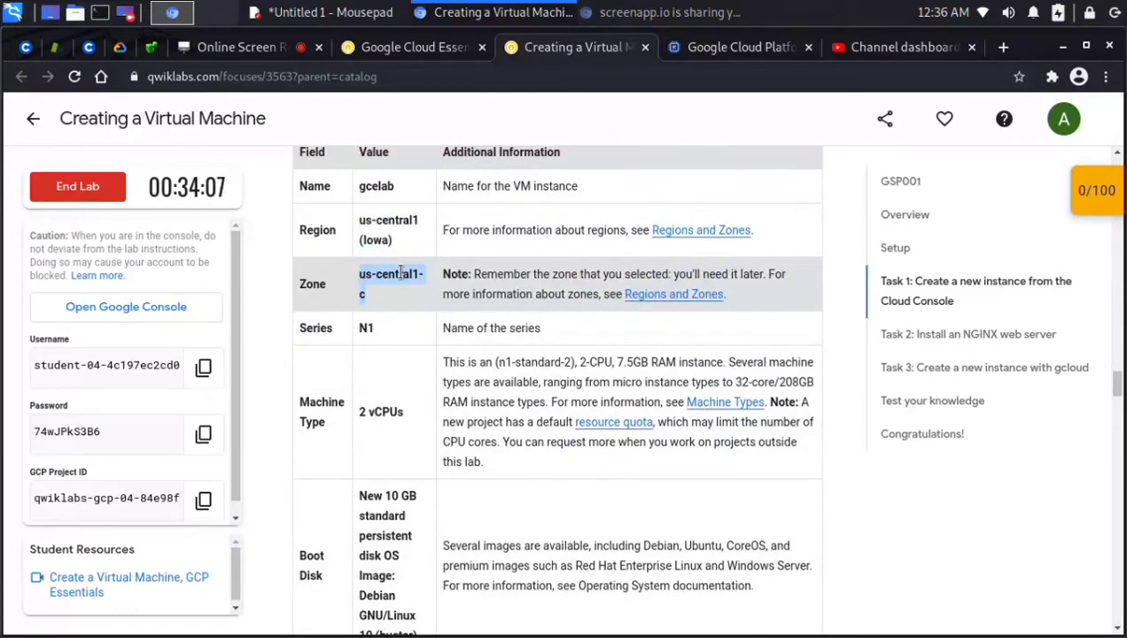
triple_click(379, 235)
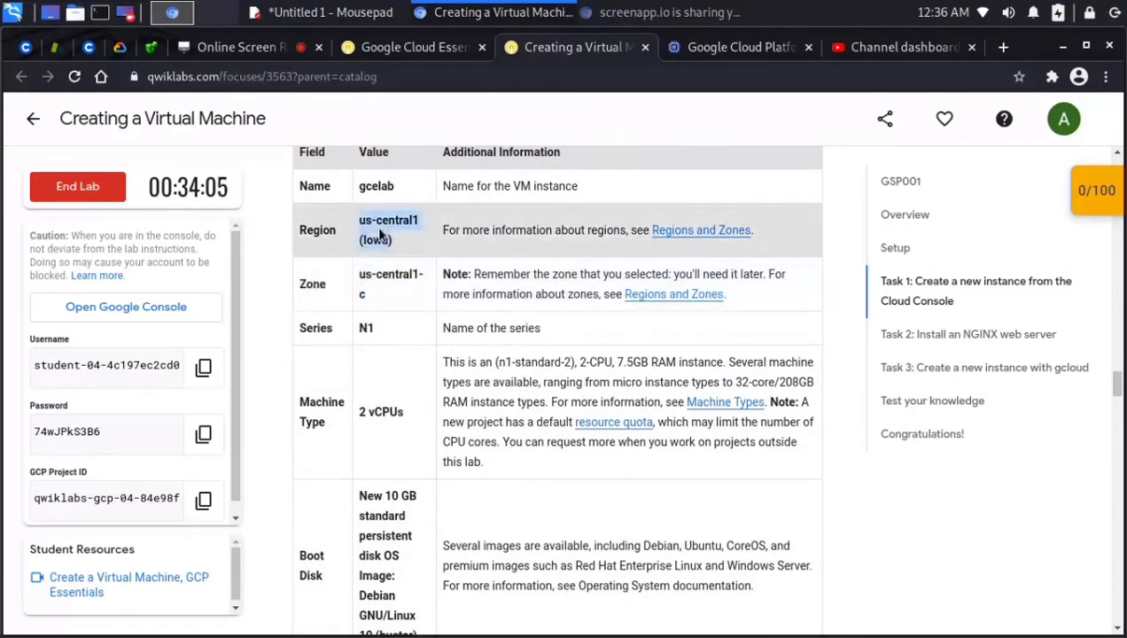
Highlight the zone value us-central1-c and the series value N1 in the Task 1 parameter table.
triple_click(376, 281)
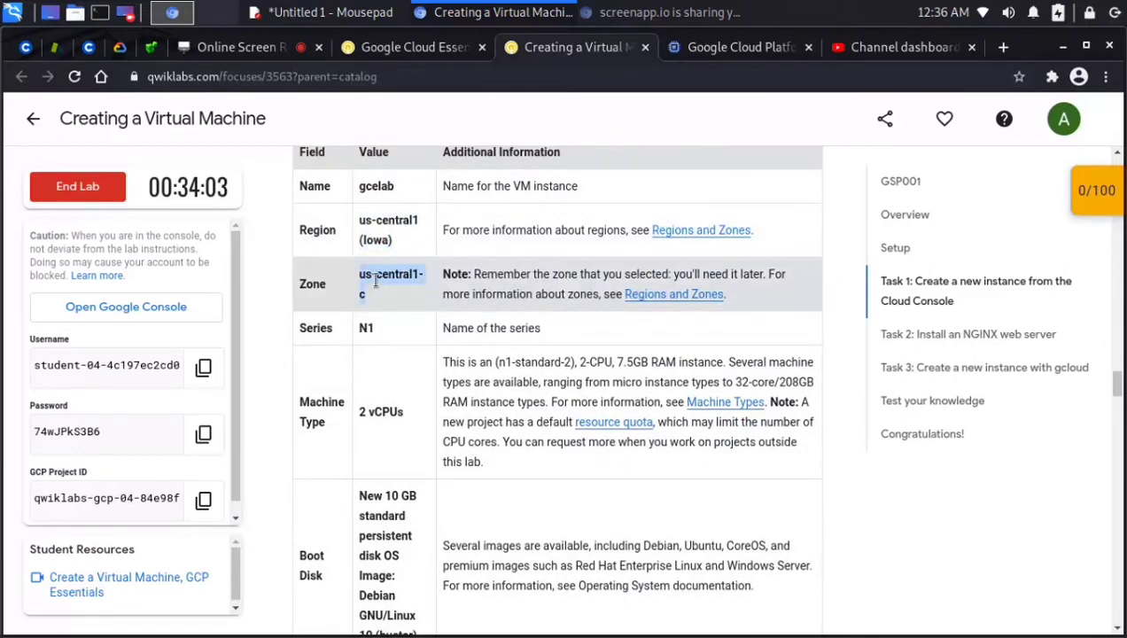
triple_click(376, 281)
triple_click(376, 281)
double_click(376, 281)
scroll(376, 281, "down", 1)
scroll(376, 266, "down", 1)
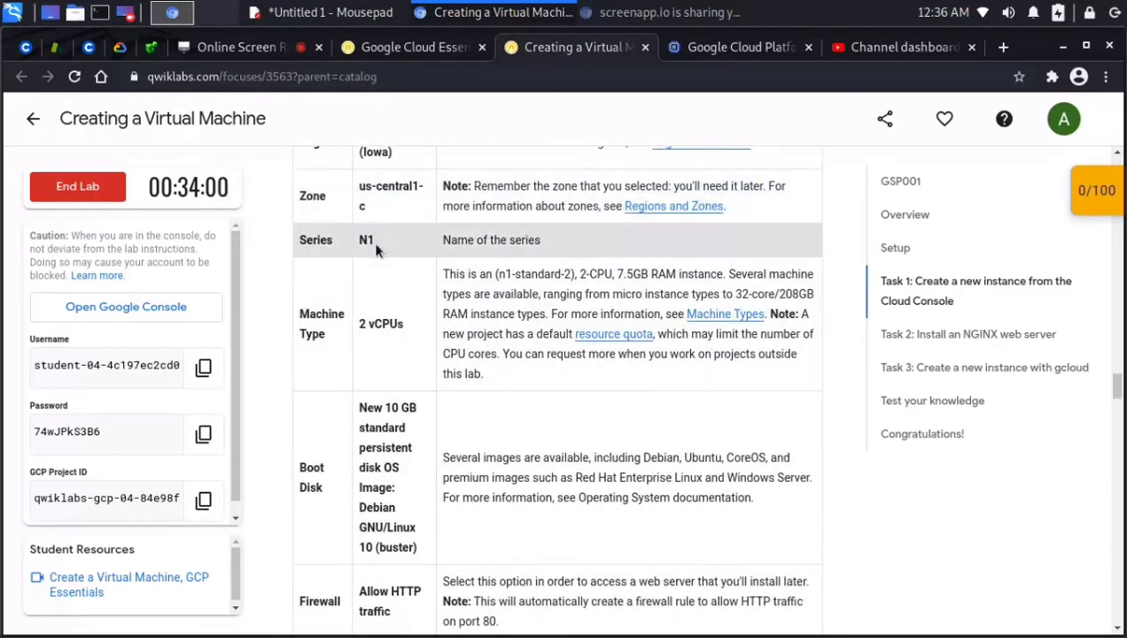
double_click(372, 241)
scroll(377, 257, "up", 2)
left_click(387, 373)
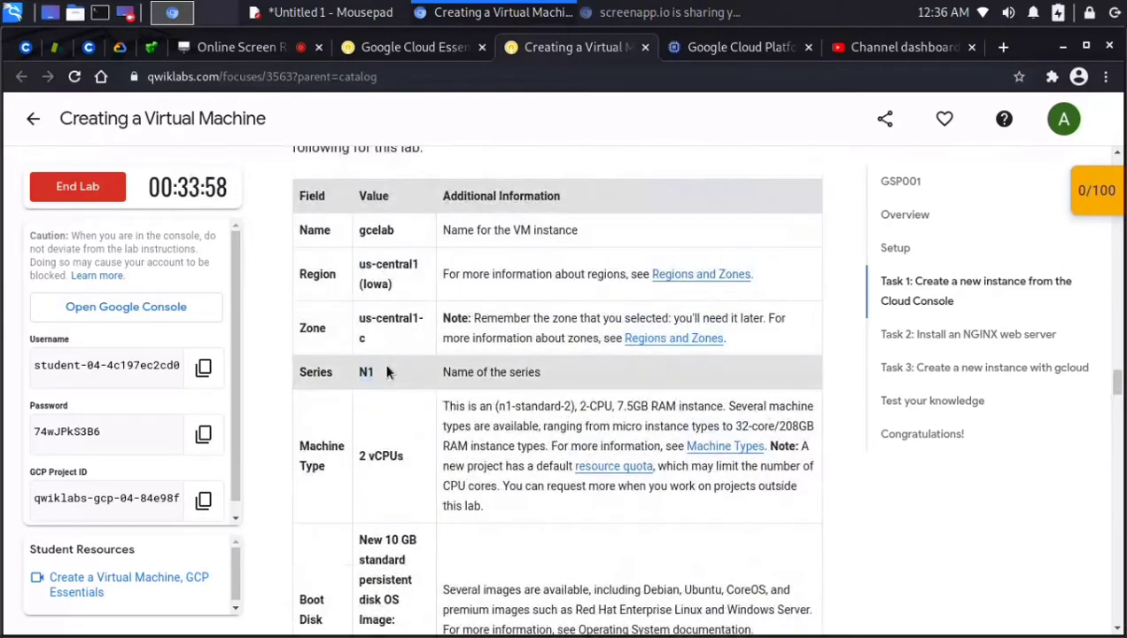
left_click(388, 373)
Return to the Create an instance form in the Google Cloud console and clear the default instance name.
left_click(708, 59)
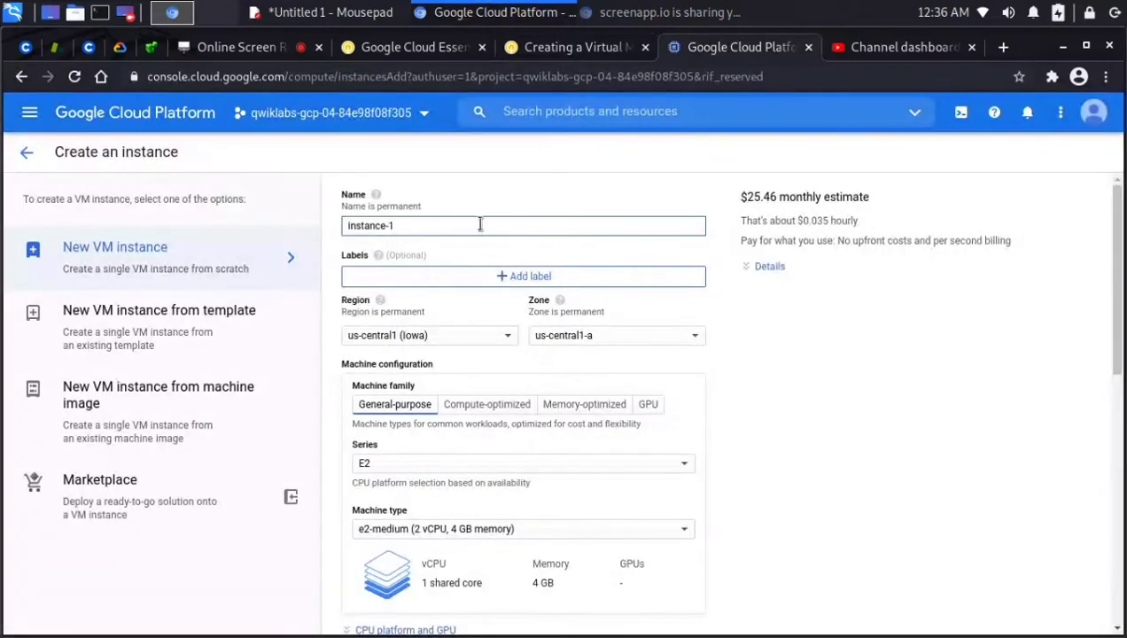
left_click(479, 224)
left_click(480, 224)
left_click(480, 224)
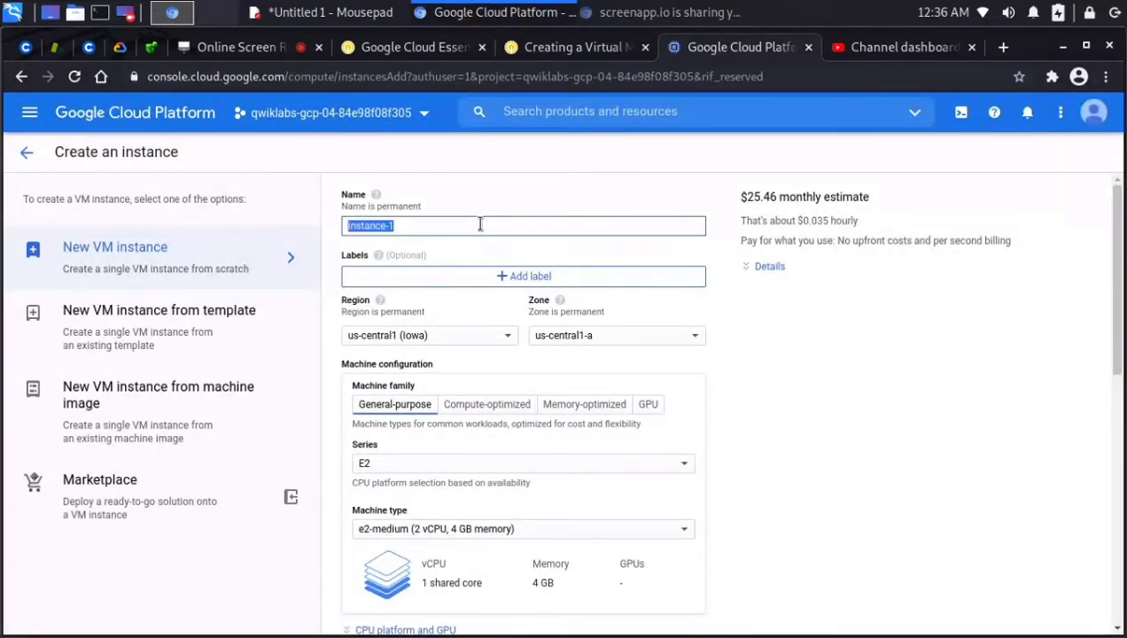
type("v")
key("BackSpace")
key("ctrl+f")
key("ctrl+v")
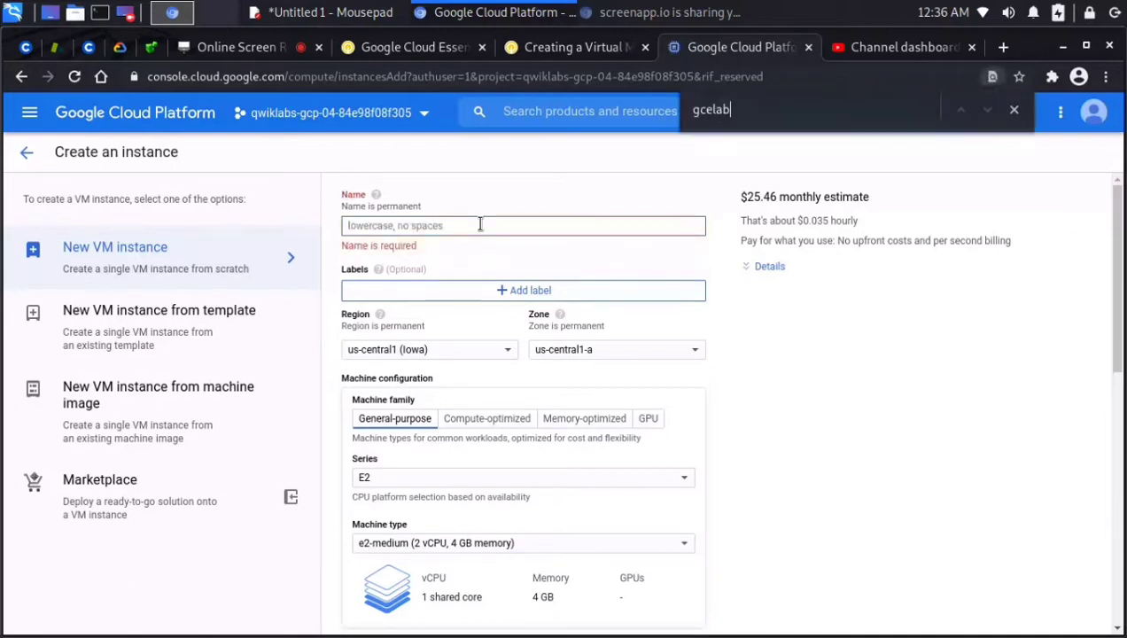
key("ctrl+v")
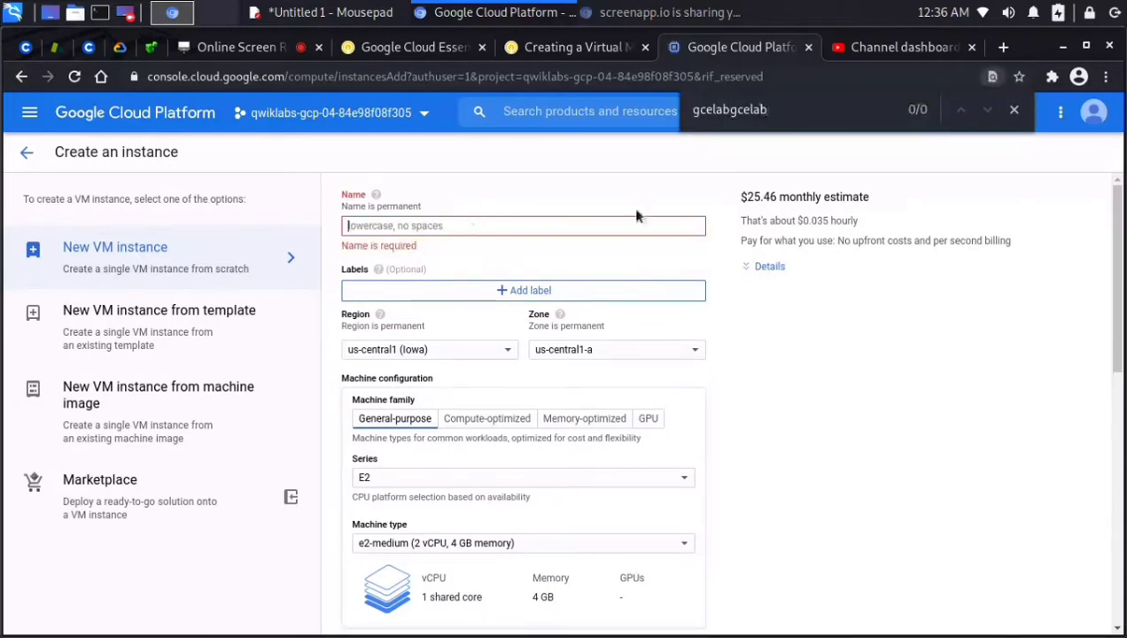
left_click(1015, 110)
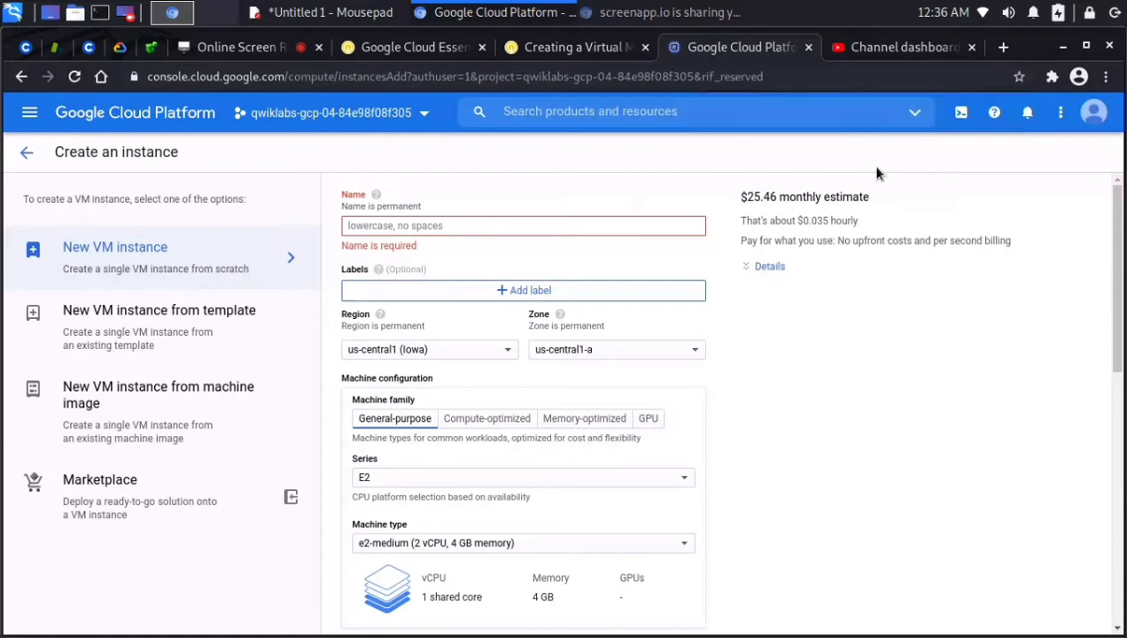
Name the new instance gcelab and choose the region us-central1 (Iowa).
left_click(423, 226)
key("ctrl+v")
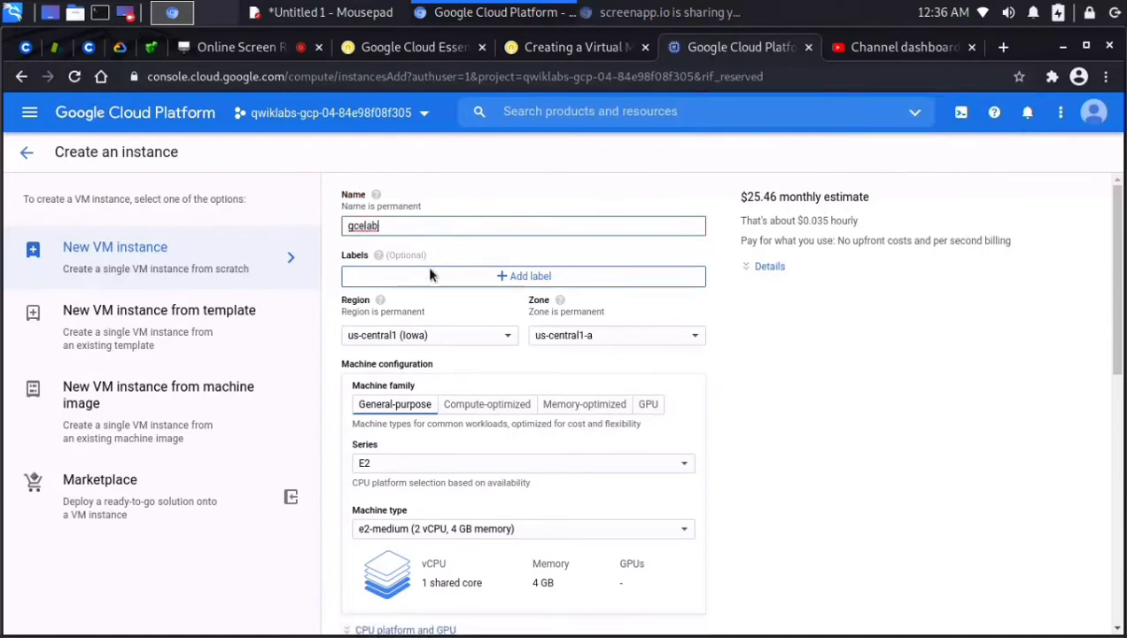
left_click(445, 337)
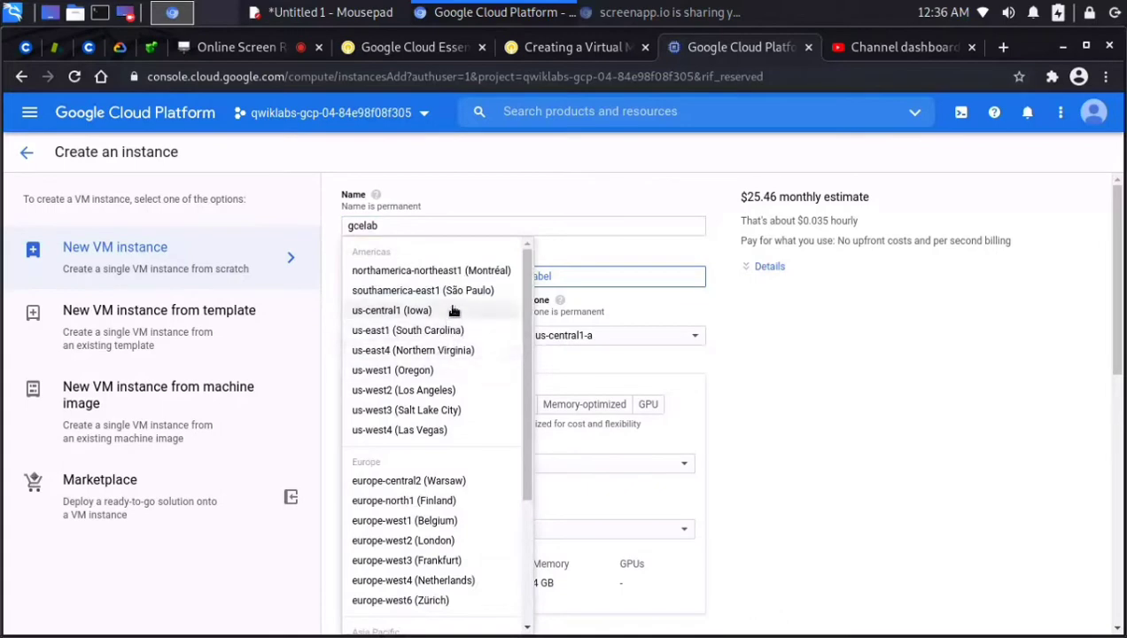
left_click(453, 310)
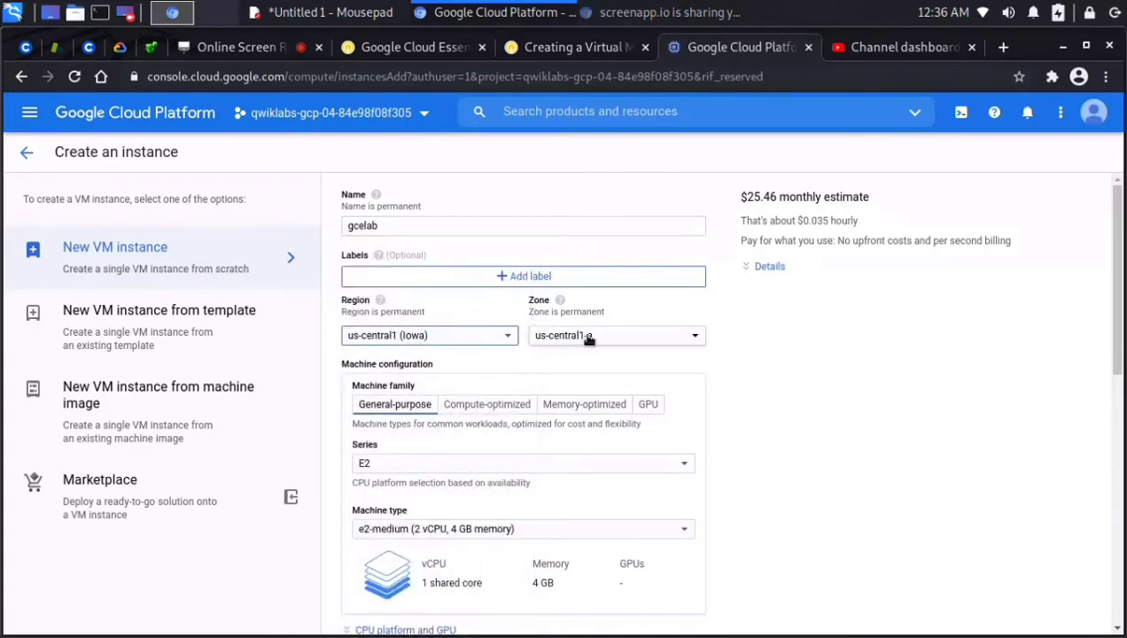
Check the required series on the lab page and set the instance's machine series to N1.
left_click(582, 47)
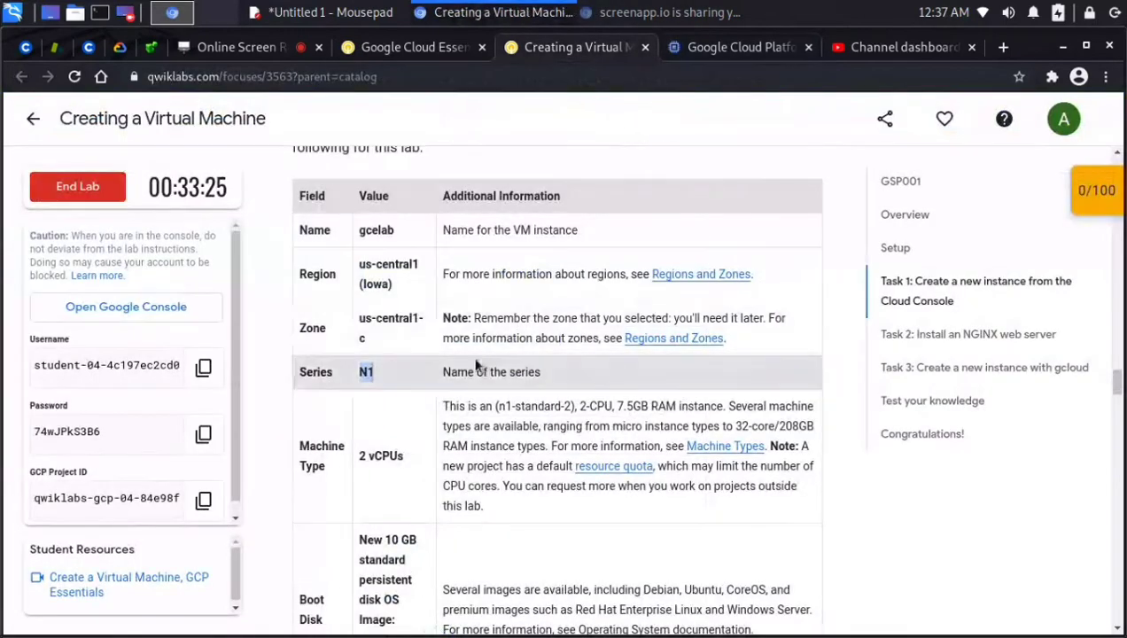
left_click(754, 47)
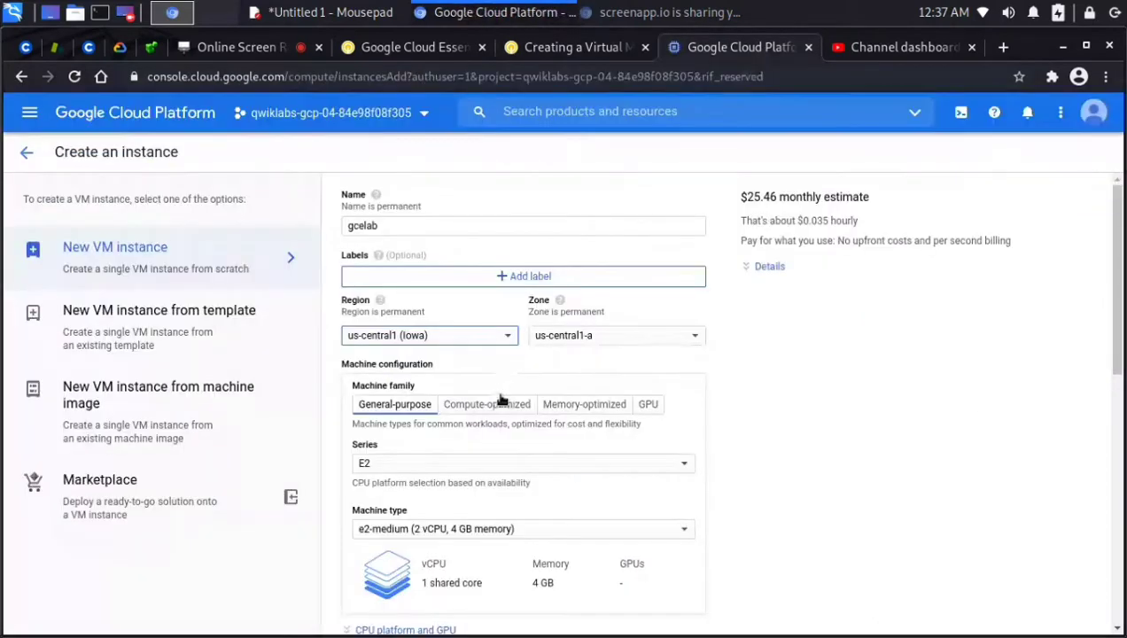
scroll(509, 418, "down", 1)
left_click(513, 379)
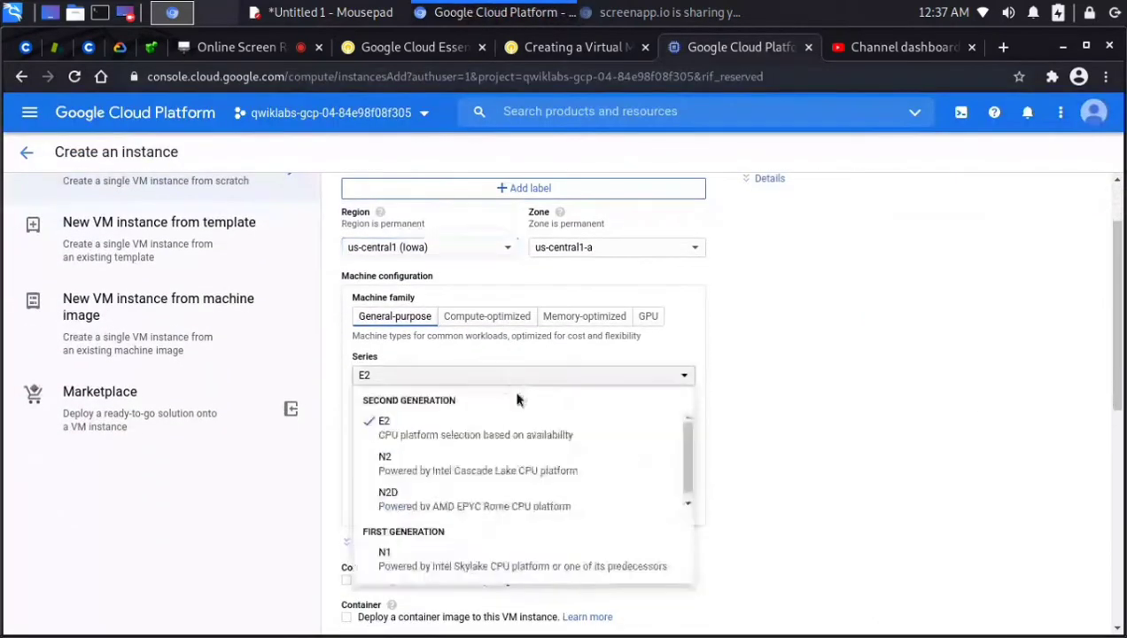
scroll(513, 484, "down", 2)
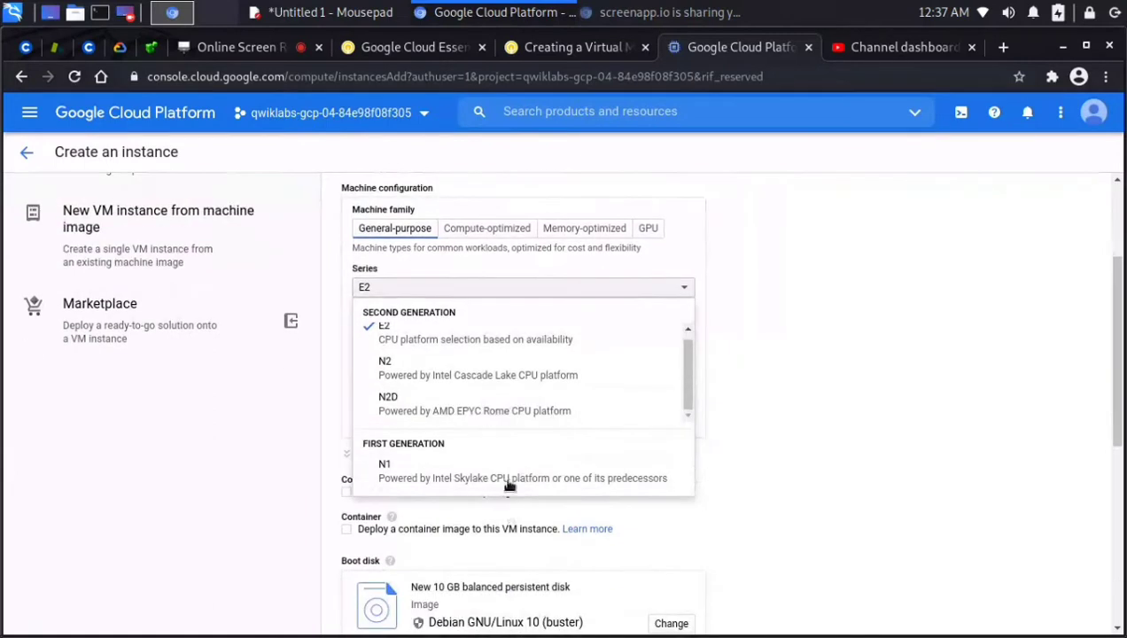
left_click(509, 475)
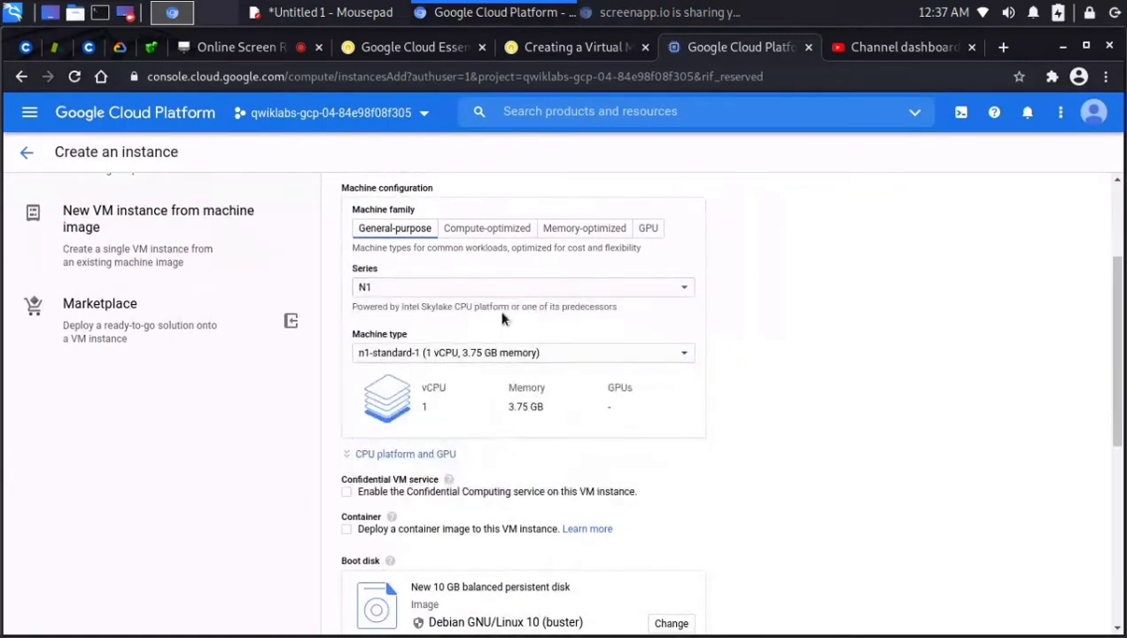
left_click(488, 288)
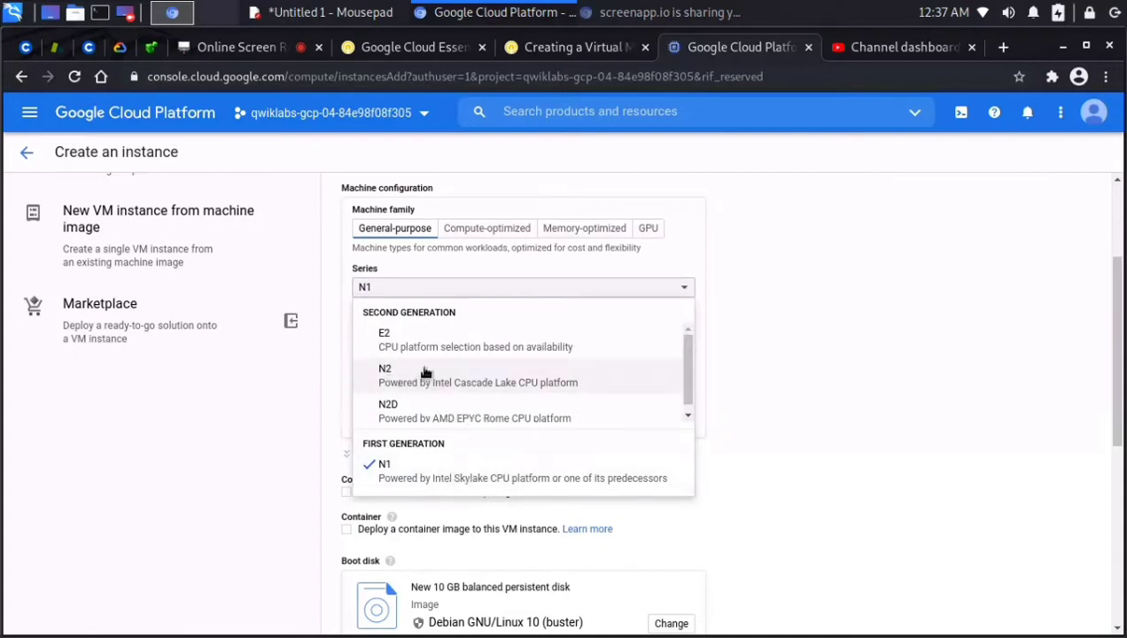
left_click(480, 478)
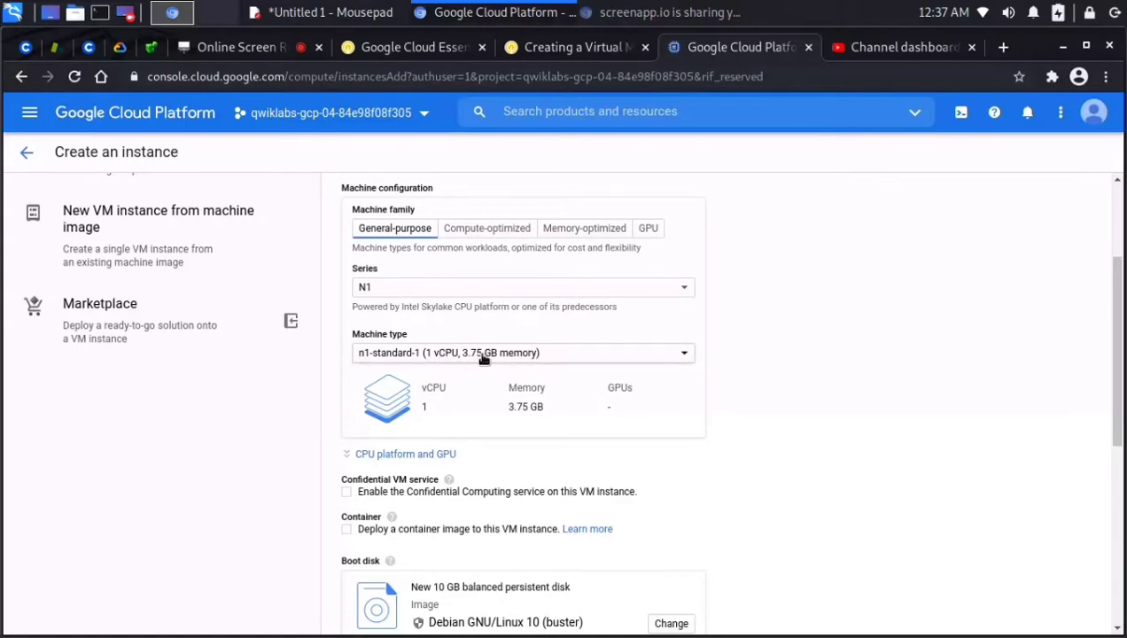
Check the 2 vCPUs requirement on the lab page and set the machine type to n1-standard-2.
left_click(534, 357)
scroll(553, 493, "down", 2)
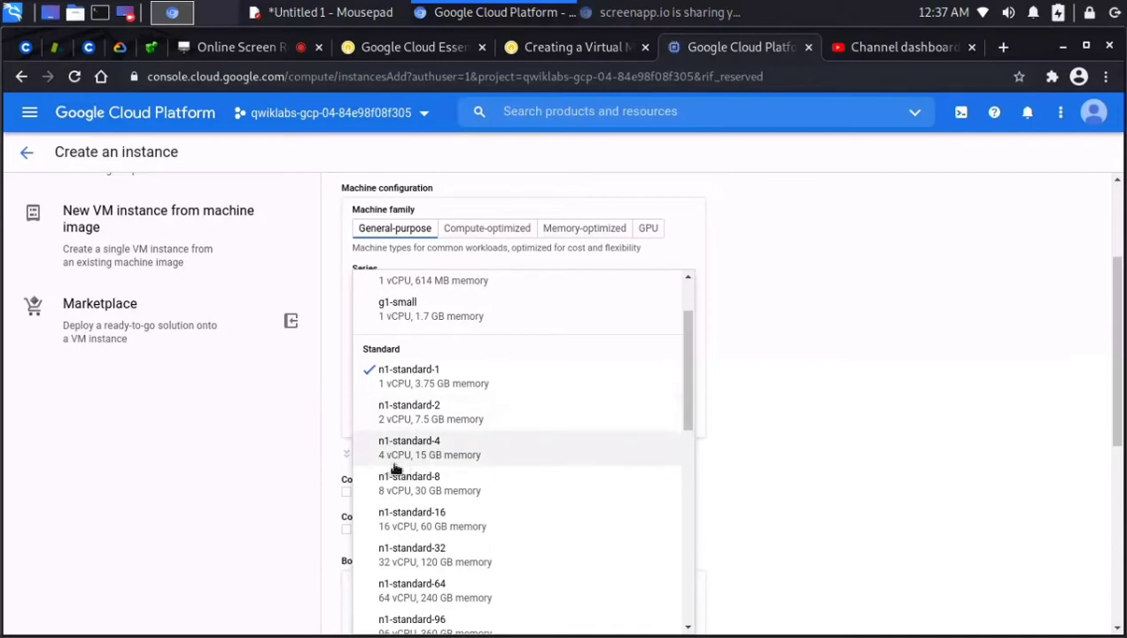
left_click(585, 49)
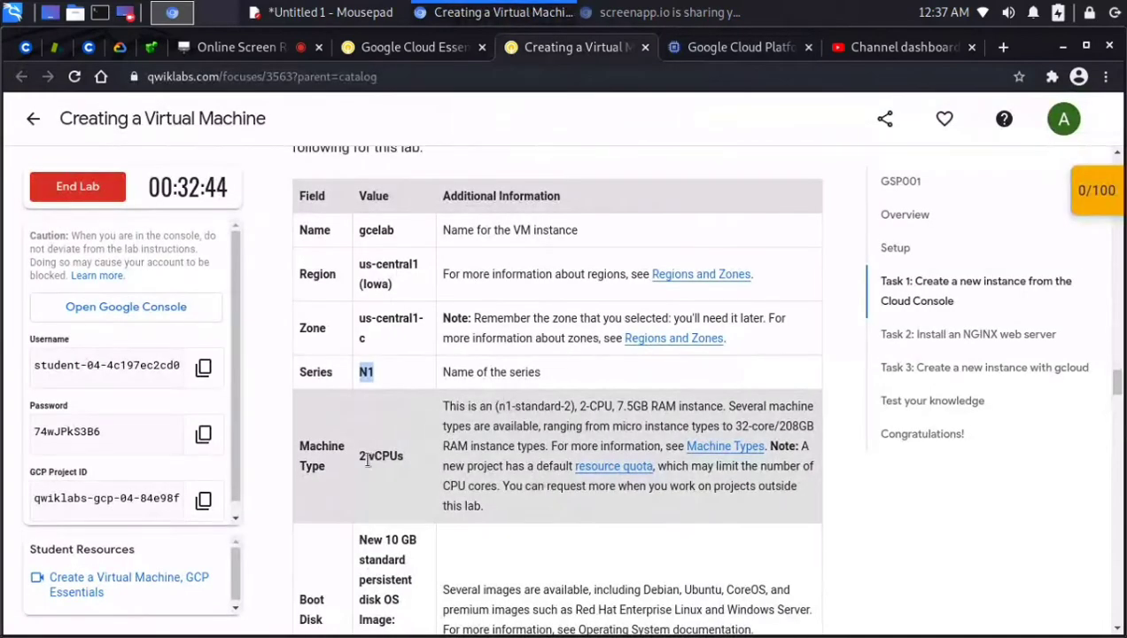
left_click_drag(357, 454, 405, 452)
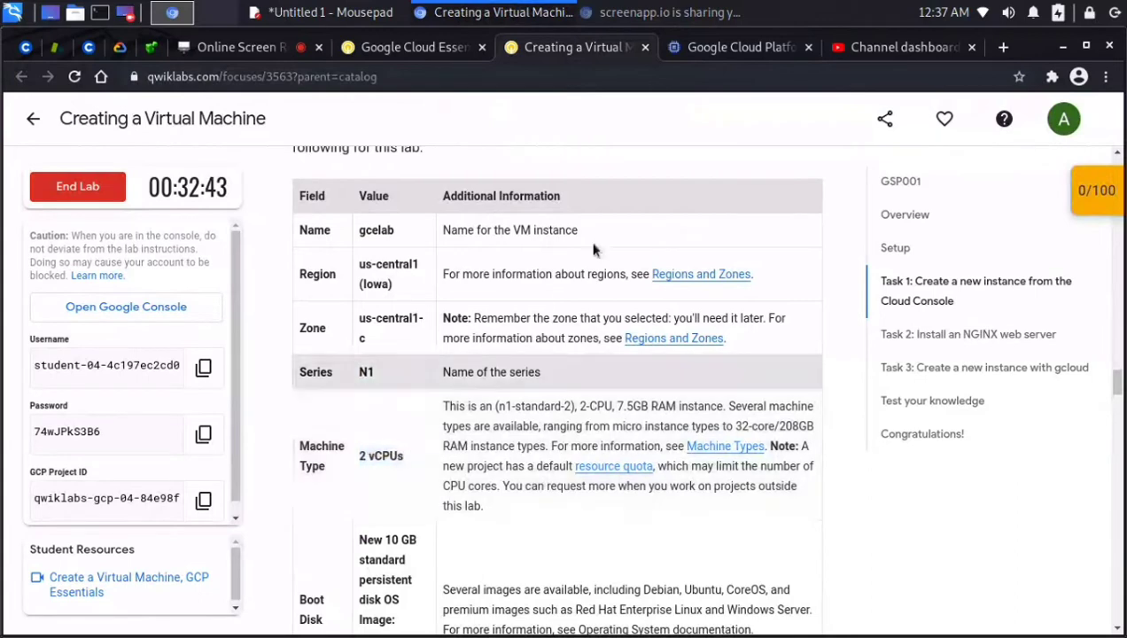
left_click(735, 47)
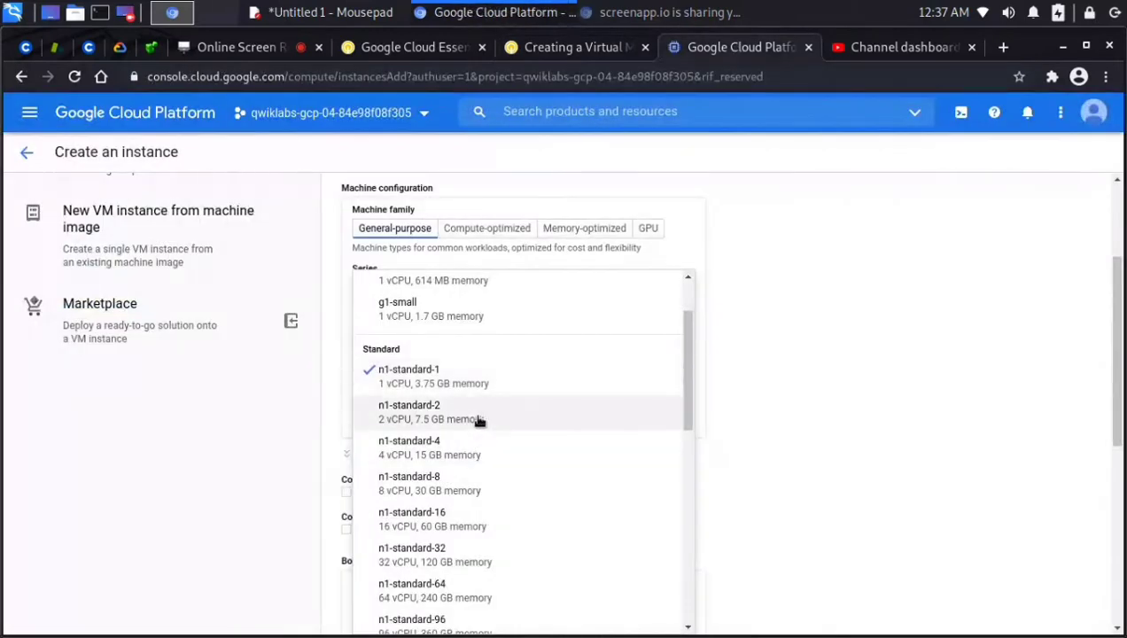
left_click(479, 420)
Compare the instance's boot disk settings with the Boot Disk row of the lab's Task 1 table.
scroll(479, 416, "down", 3)
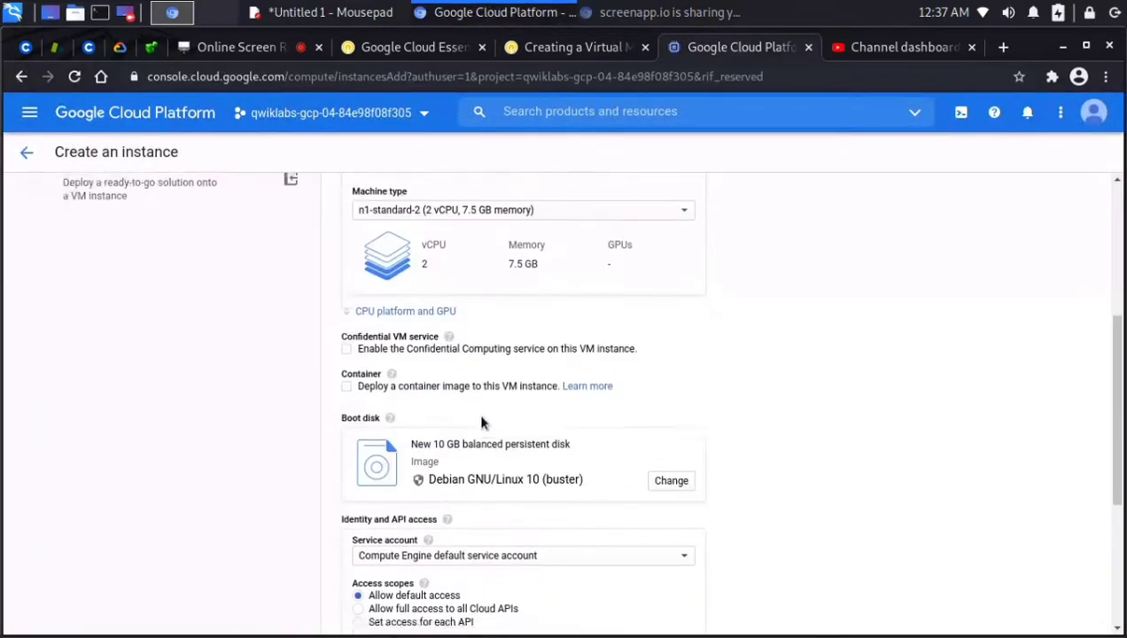
scroll(377, 381, "down", 2)
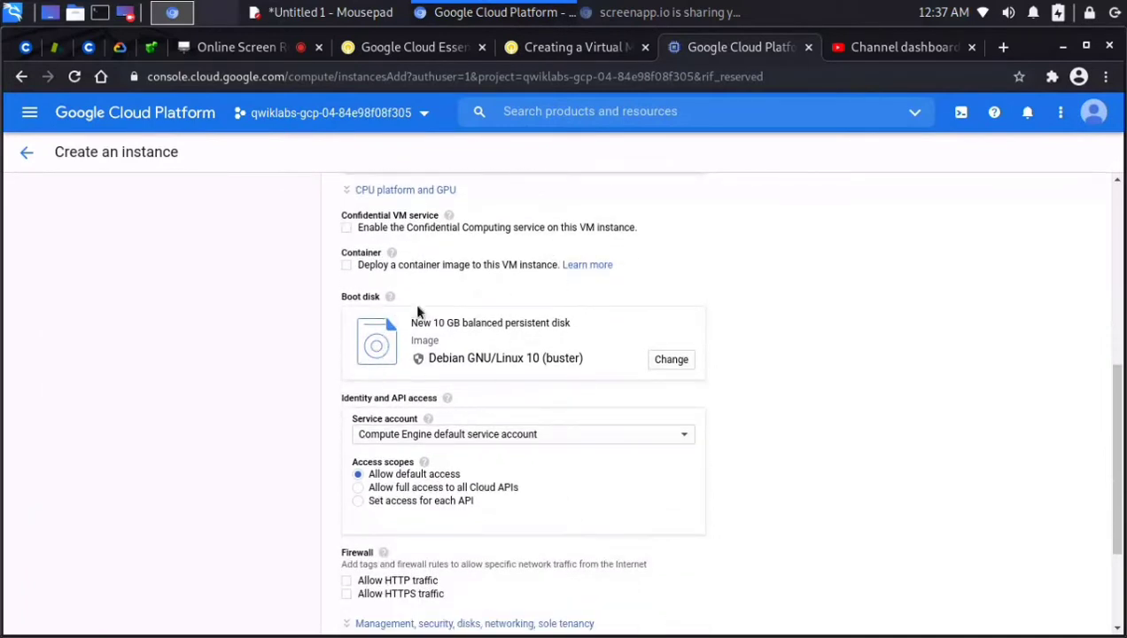
left_click(580, 47)
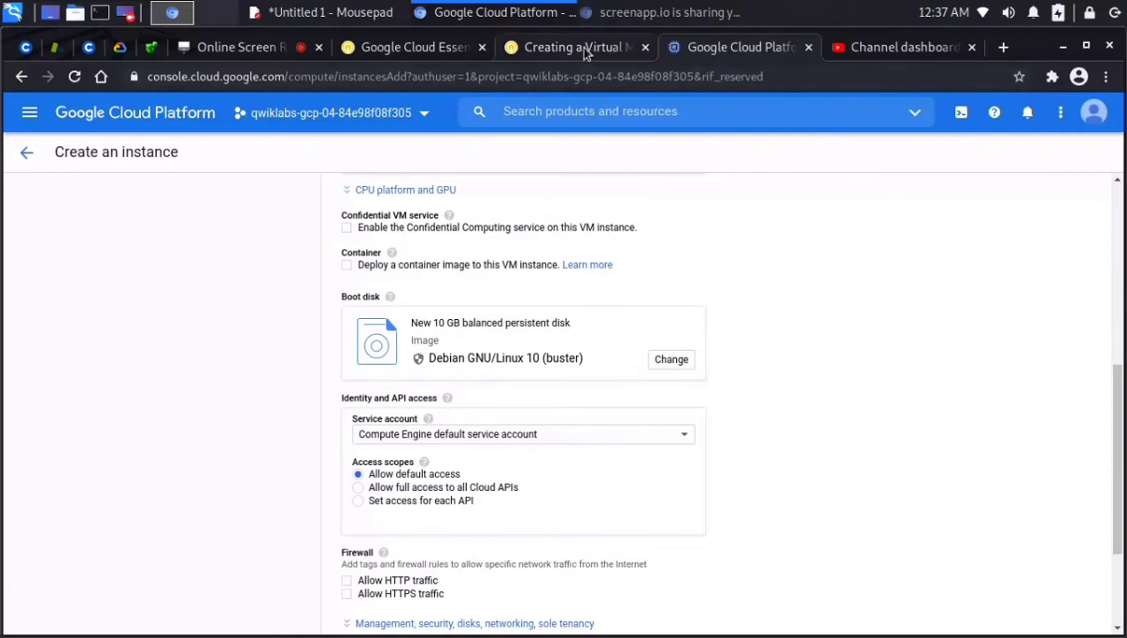
scroll(443, 431, "down", 3)
scroll(442, 429, "down", 1)
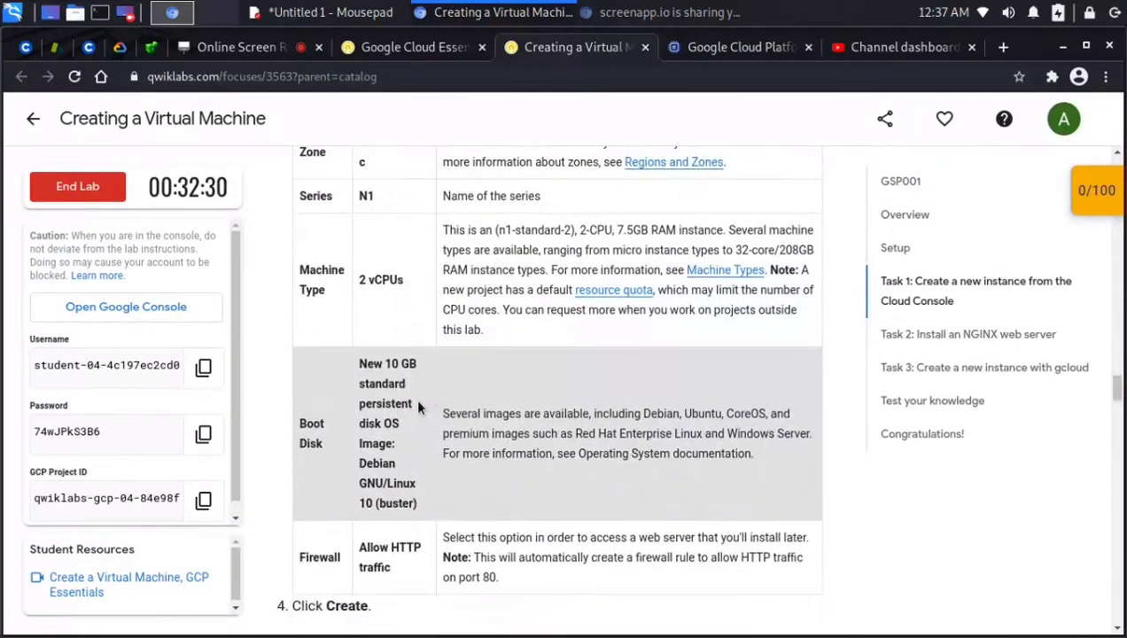
left_click_drag(362, 358, 396, 454)
left_click(407, 431)
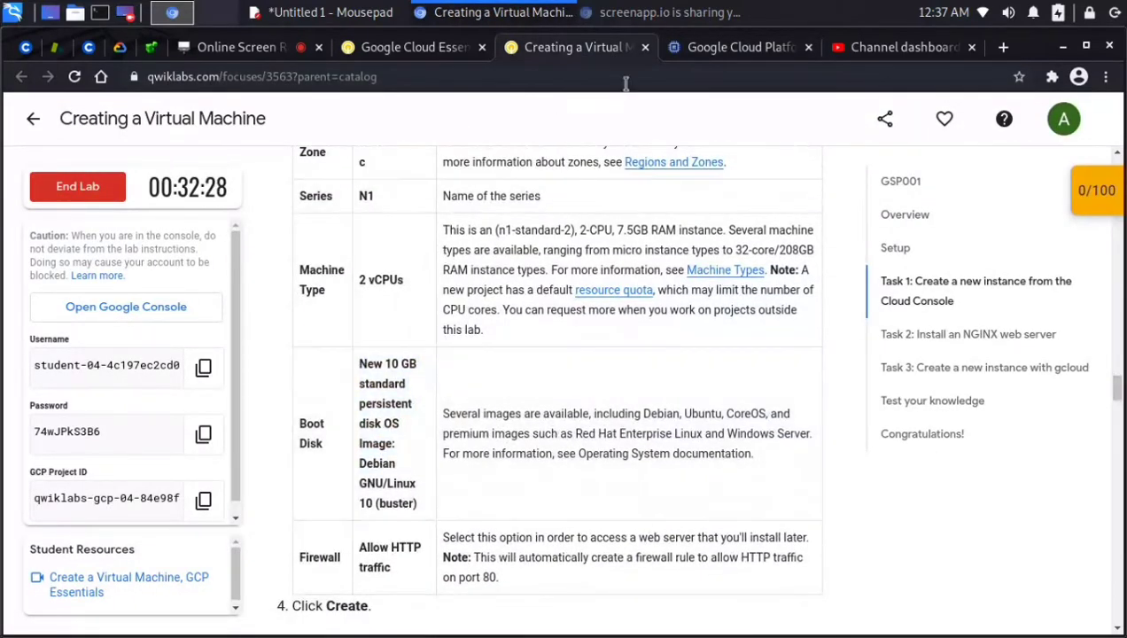
left_click(731, 47)
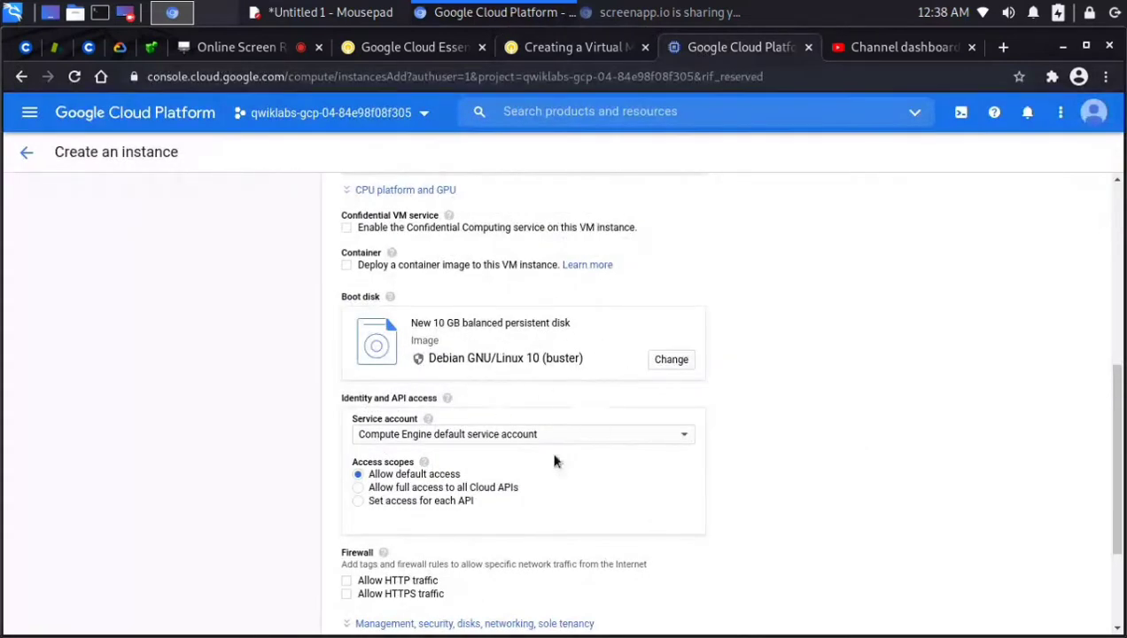
Check the firewall requirement on the lab page and allow HTTP traffic for the instance.
scroll(544, 403, "down", 3)
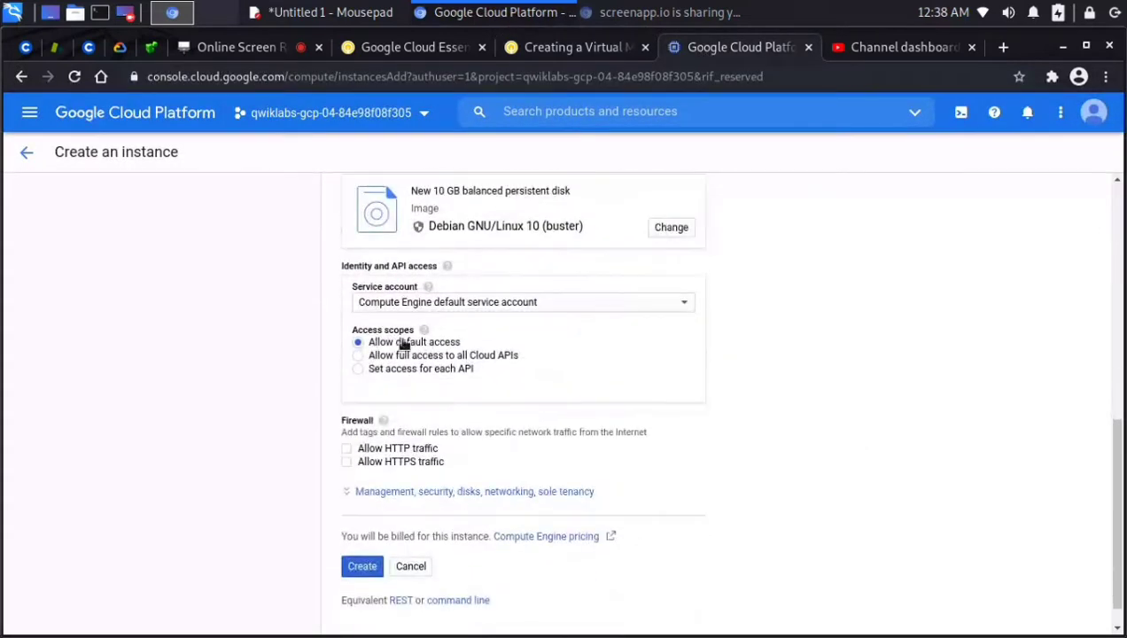
left_click(595, 53)
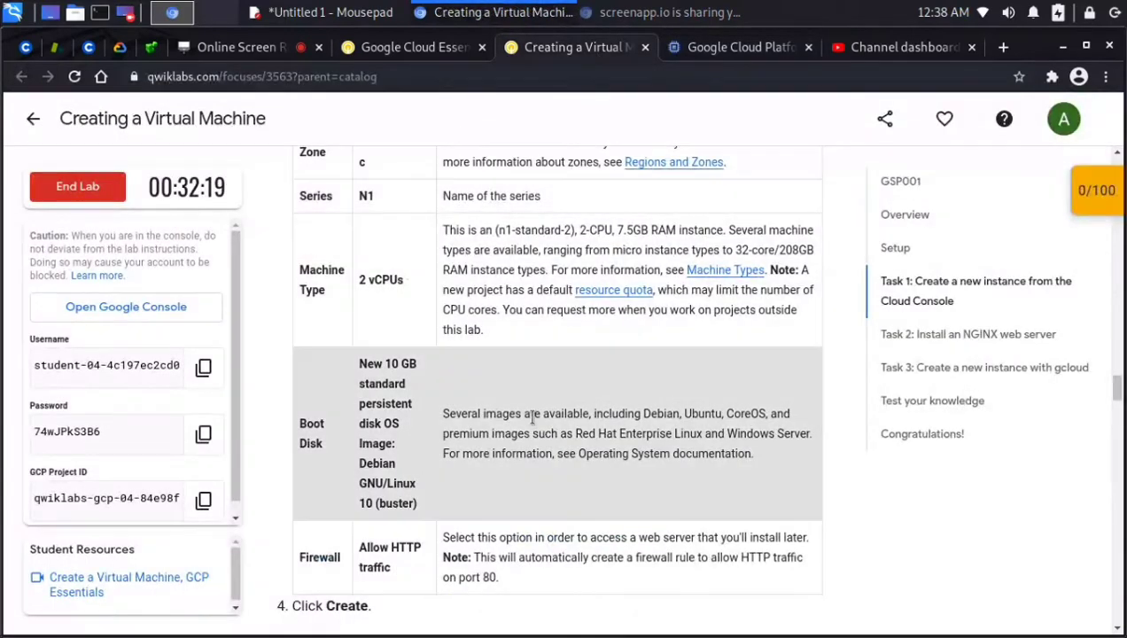
scroll(523, 431, "down", 1)
scroll(523, 432, "down", 1)
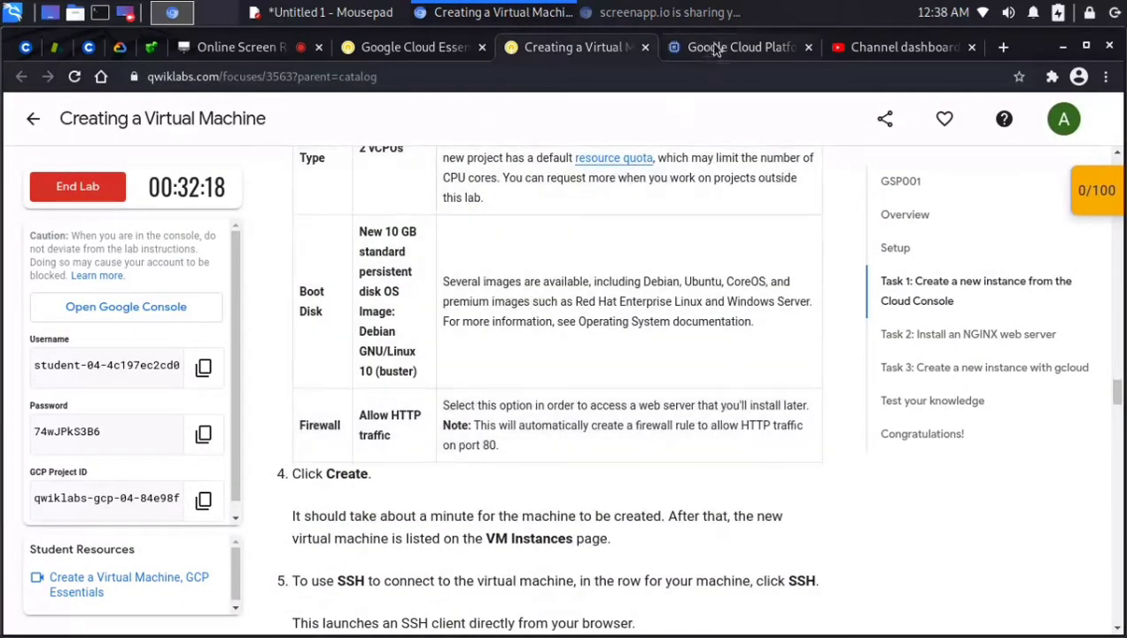
left_click(714, 47)
scroll(418, 443, "down", 1)
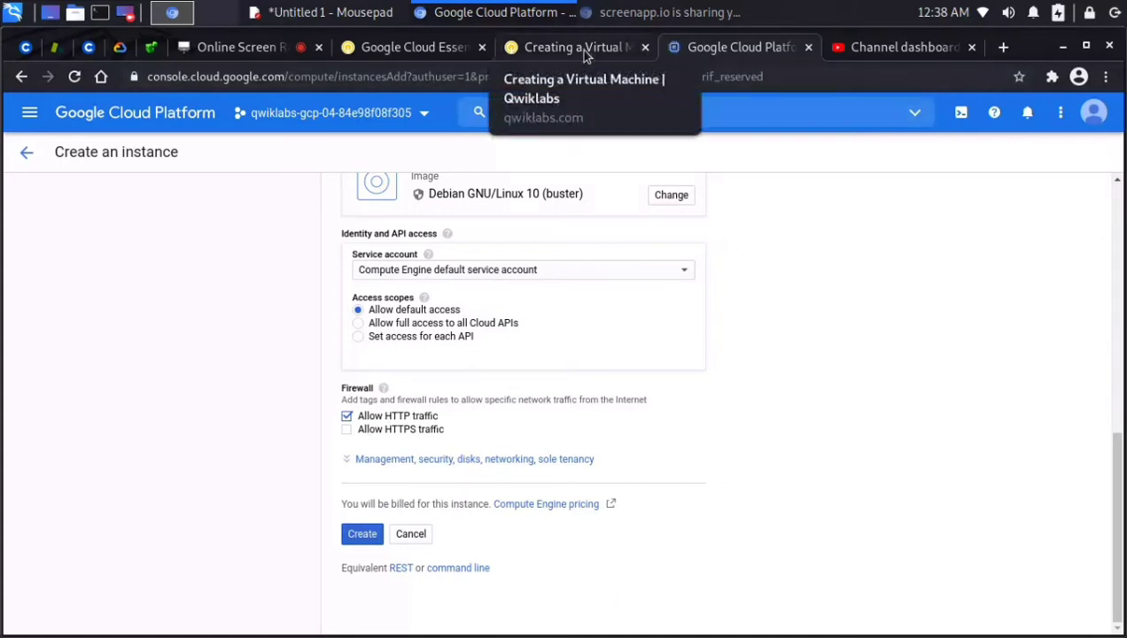
Create the configured gcelab instance and check the VM instances list for it.
left_click(365, 535)
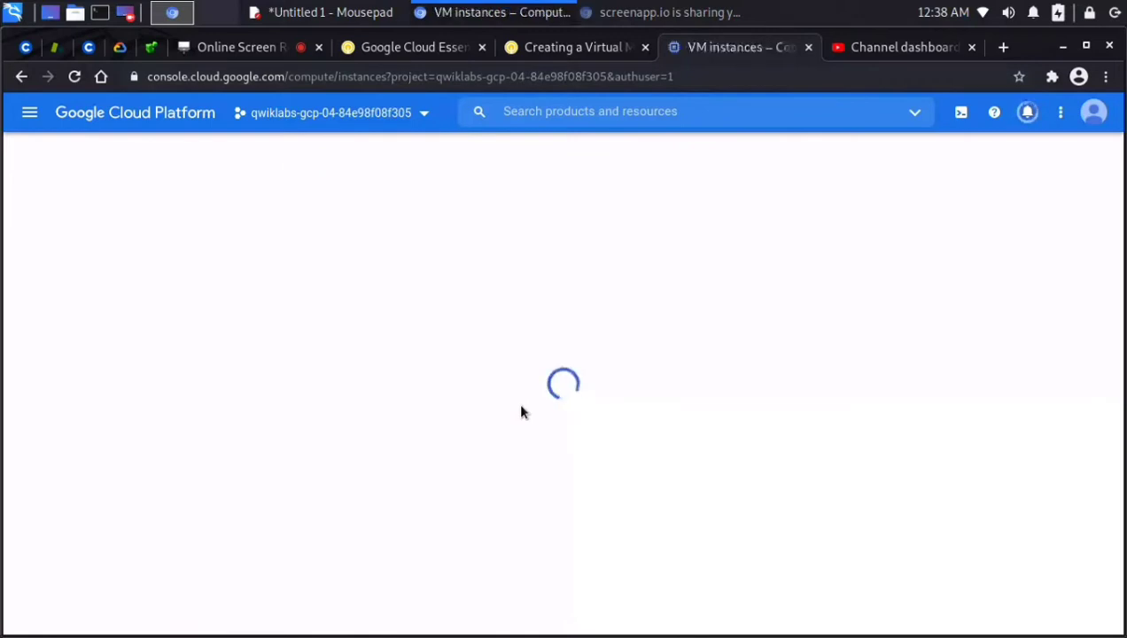
left_click(552, 49)
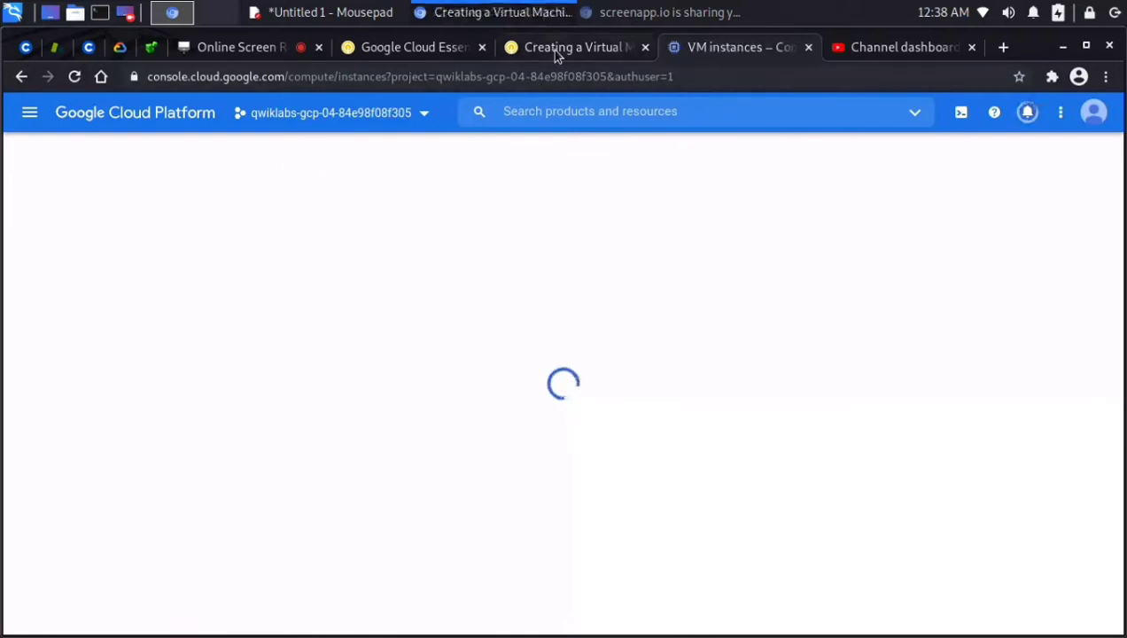
left_click(686, 51)
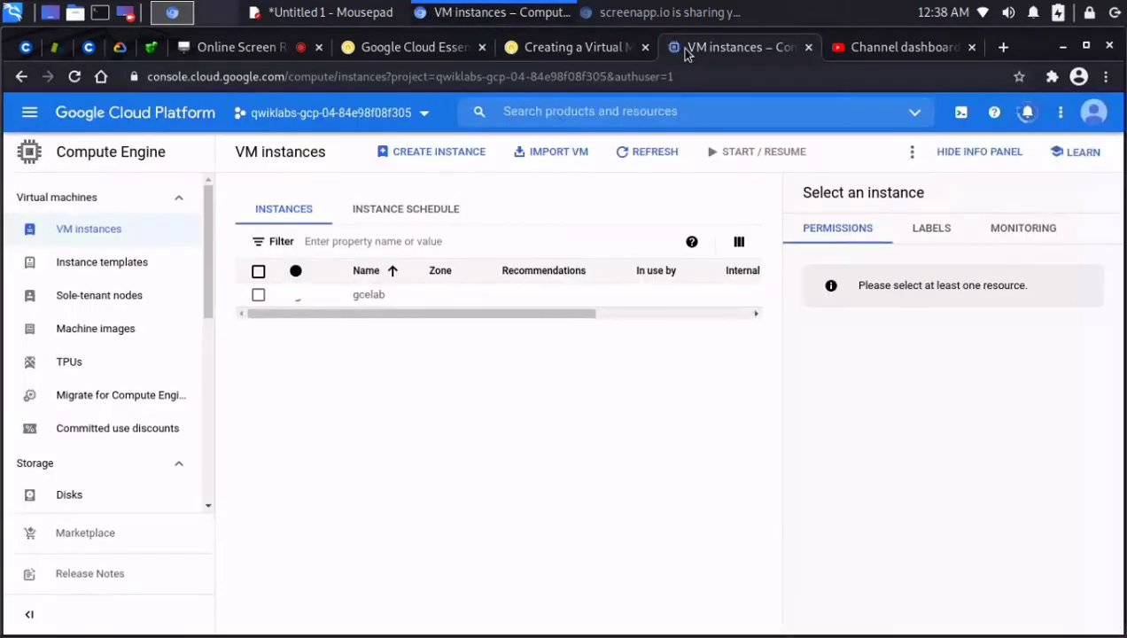
Review the gcelab row's IP and connection columns alongside the lab's instruction for connecting to the virtual machine with SSH.
left_click_drag(531, 315, 603, 310)
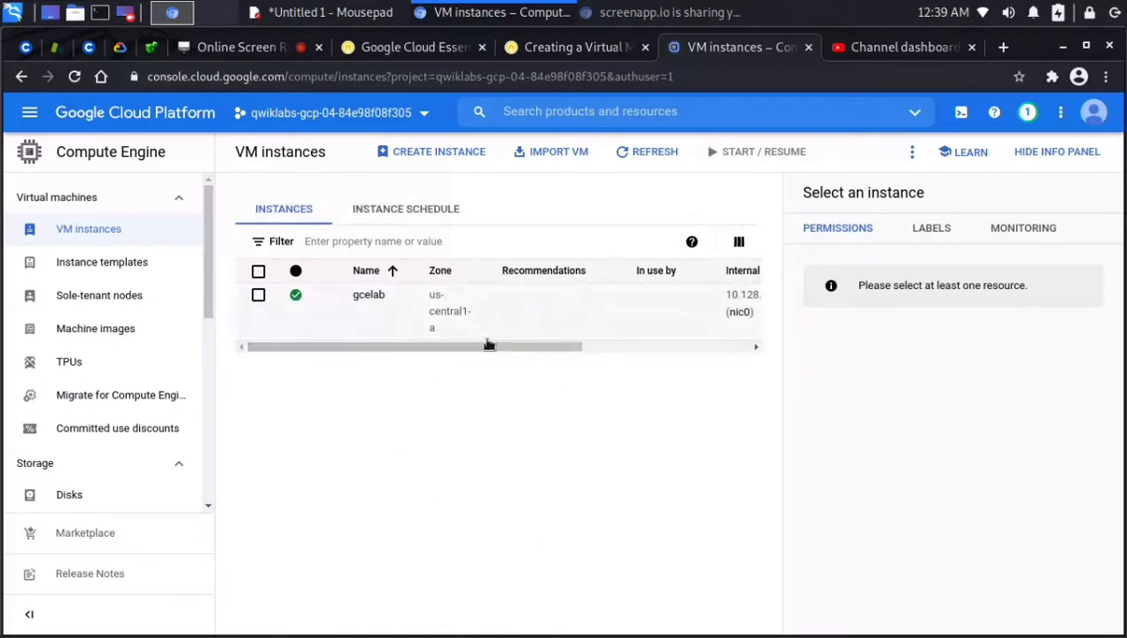
left_click_drag(531, 347, 692, 355)
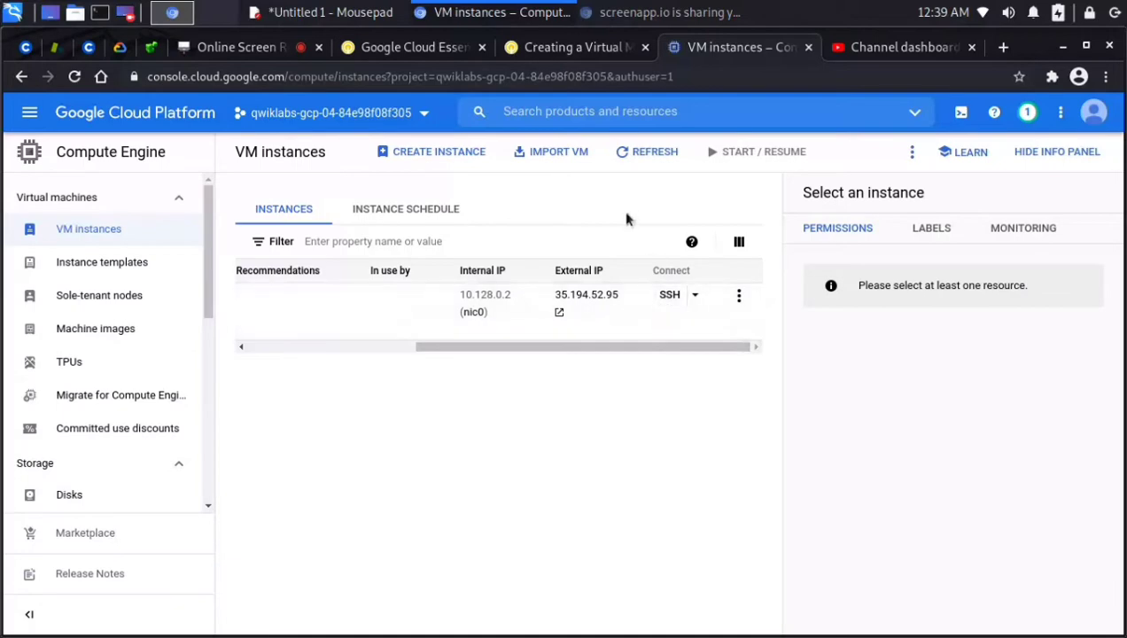
left_click(595, 54)
scroll(574, 319, "down", 3)
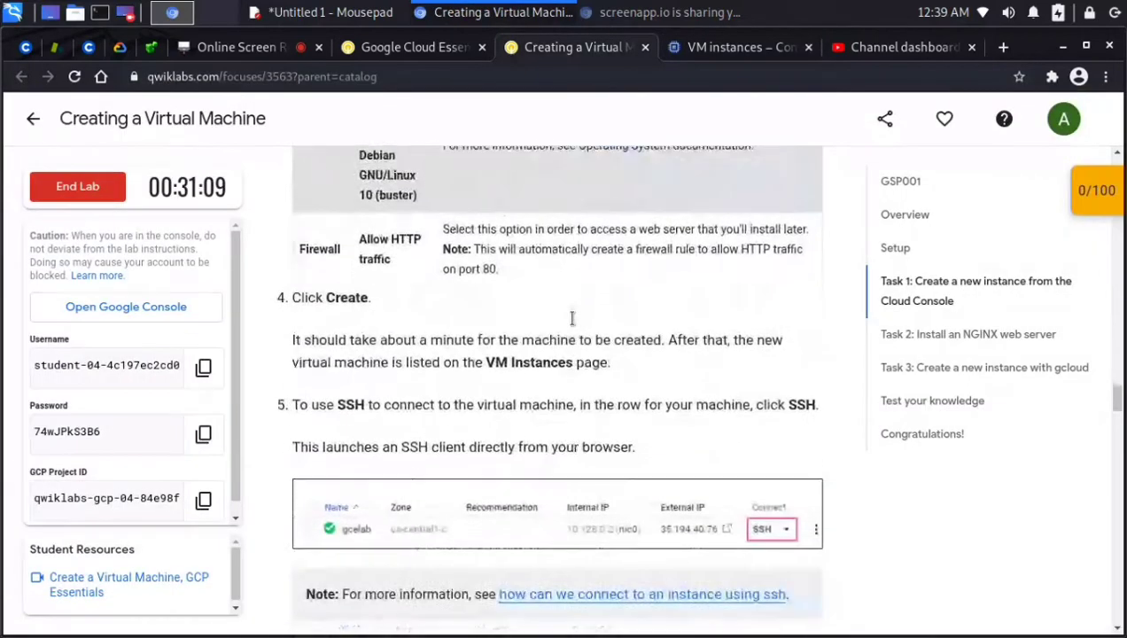
scroll(573, 319, "up", 2)
scroll(574, 319, "down", 3)
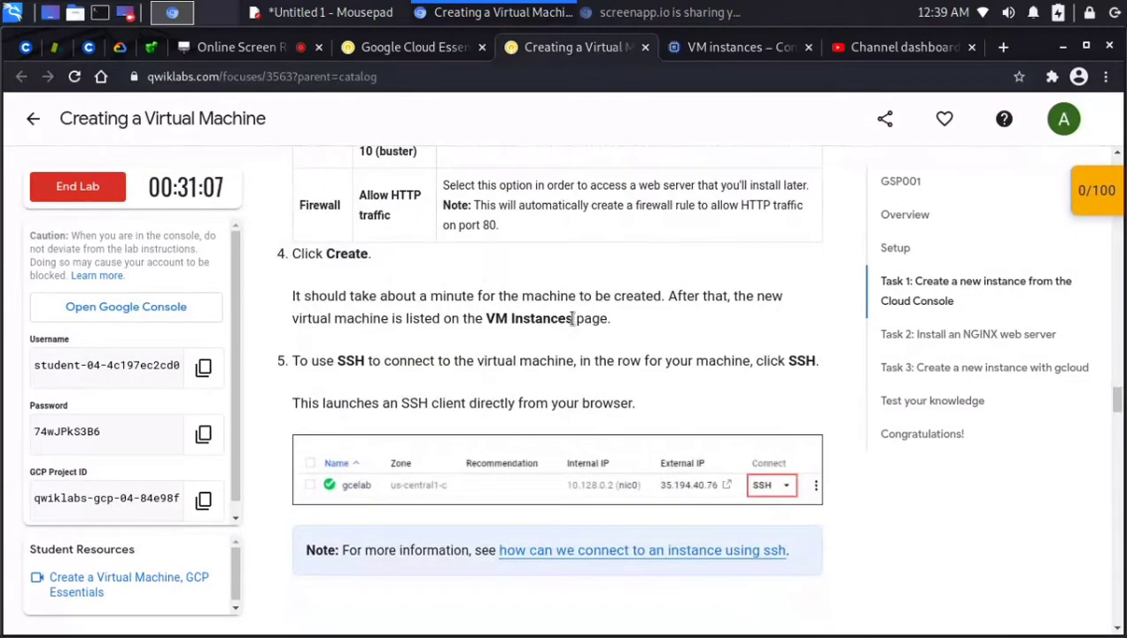
scroll(573, 319, "down", 2)
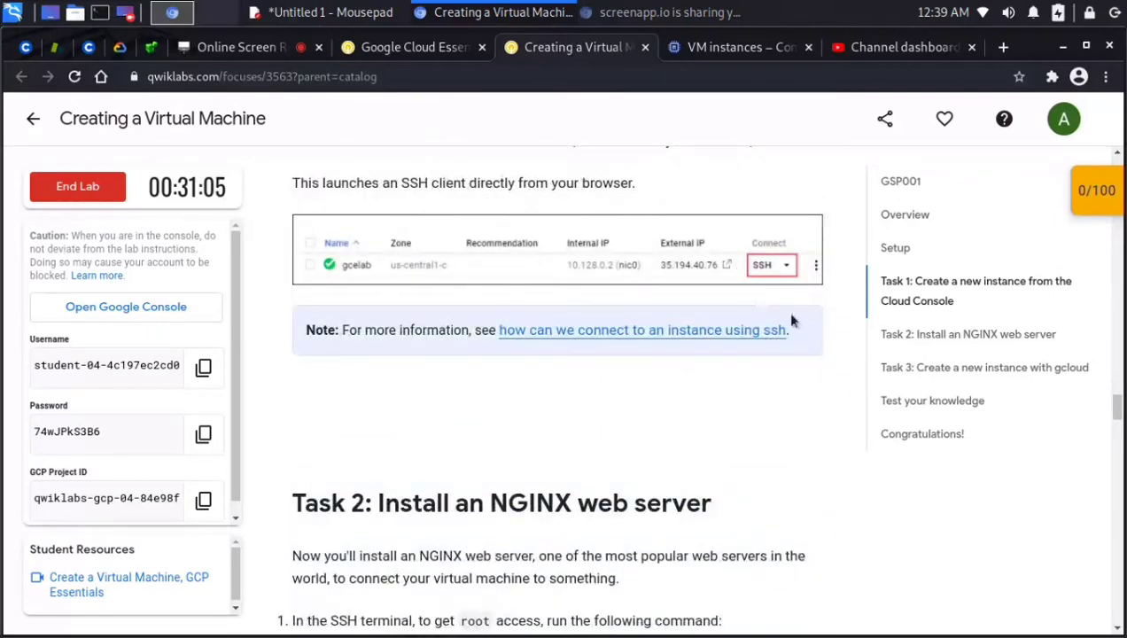
left_click(713, 54)
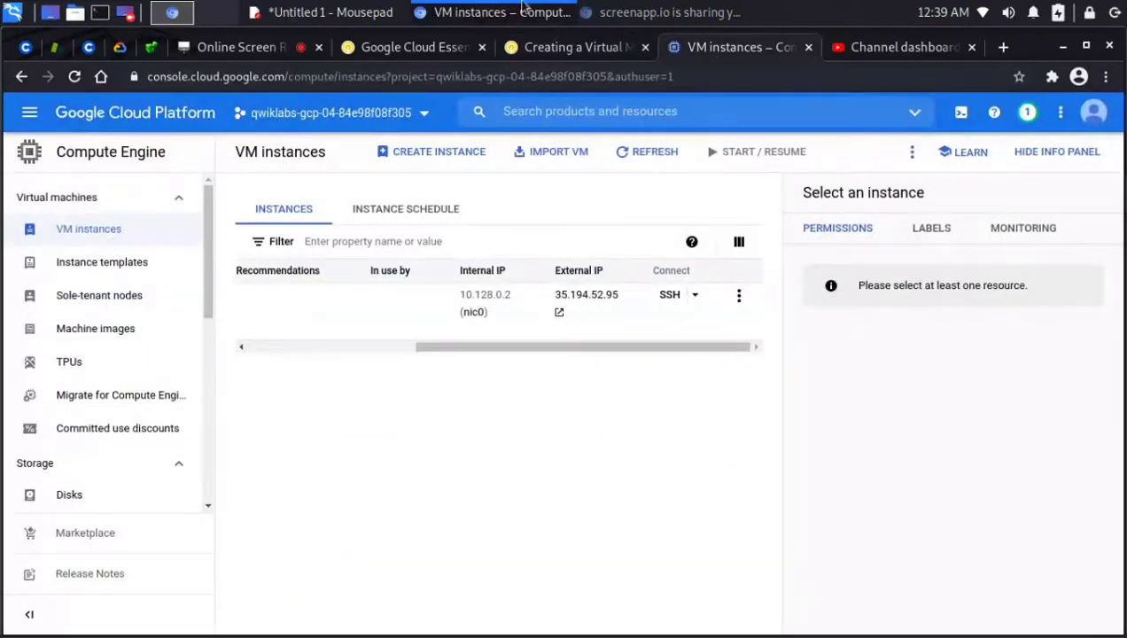
Switch to the Mousepad notes and add the line "SSH----secured shell" above "webserver".
left_click(403, 11)
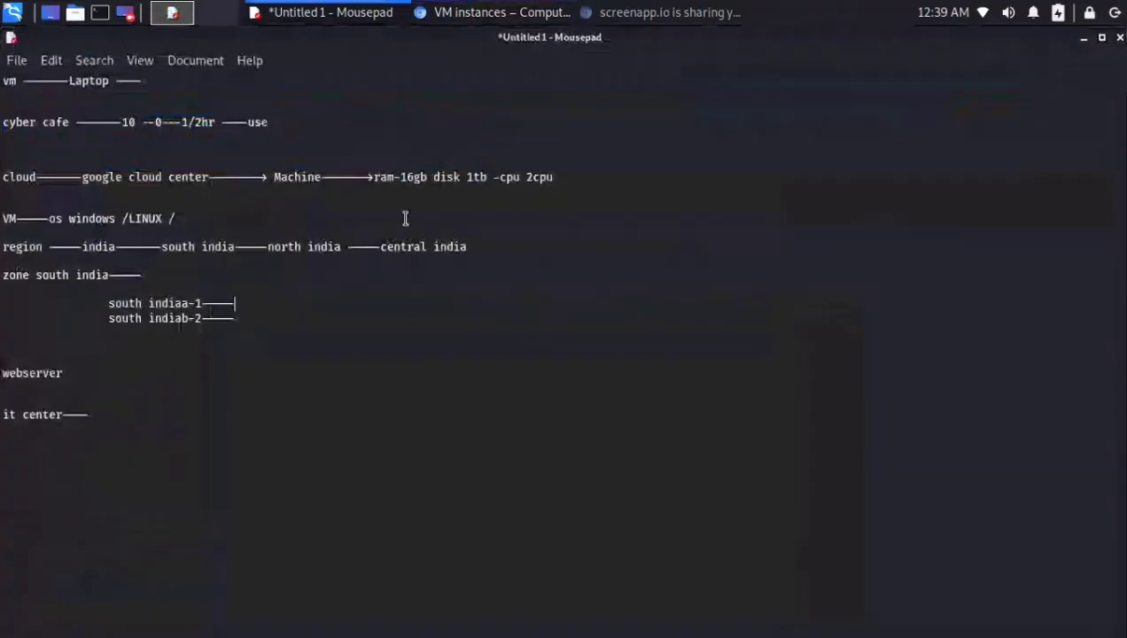
left_click(396, 348)
key("Return")
type("S")
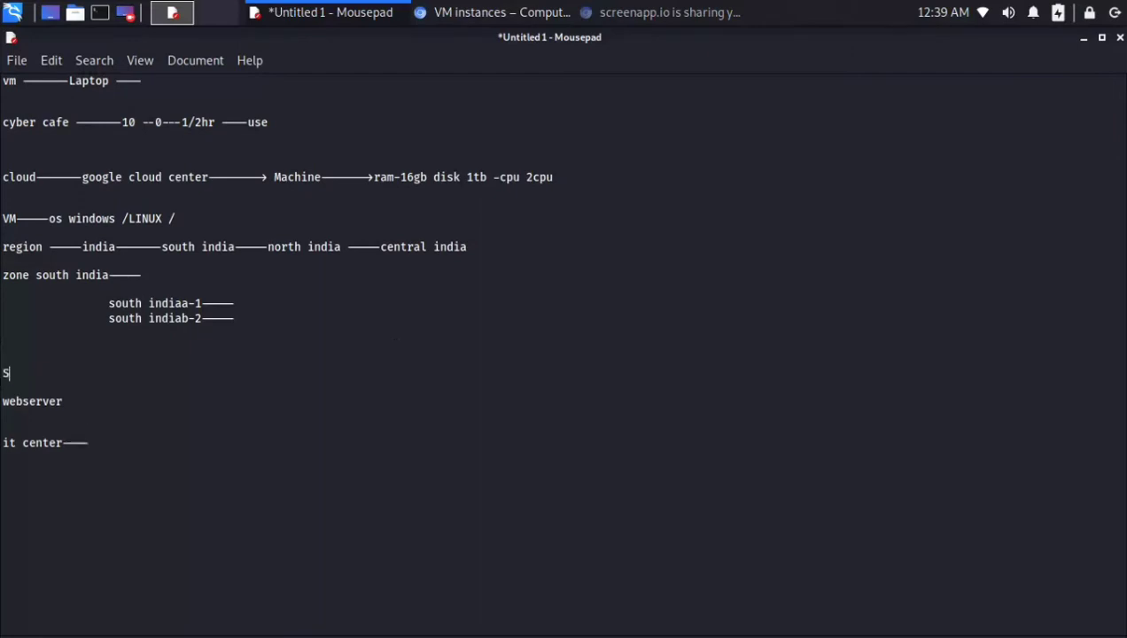
type("SH----secured sh")
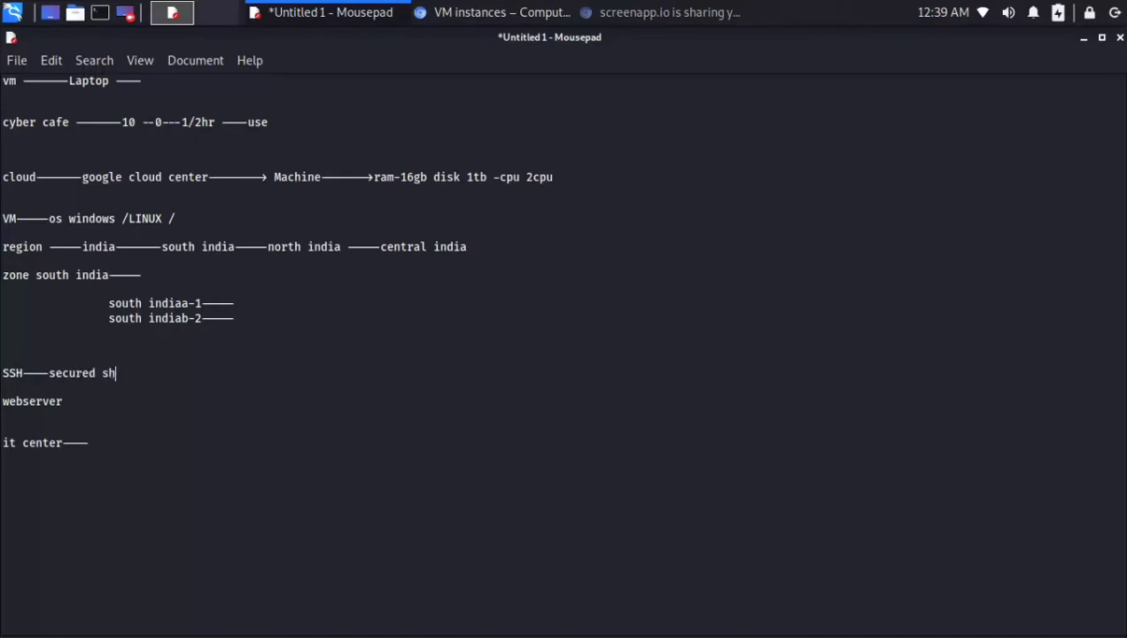
type("eel")
key("BackSpace")
key("BackSpace")
type("ll")
key("ctrl+shift+Left")
key("ctrl+shift+Left")
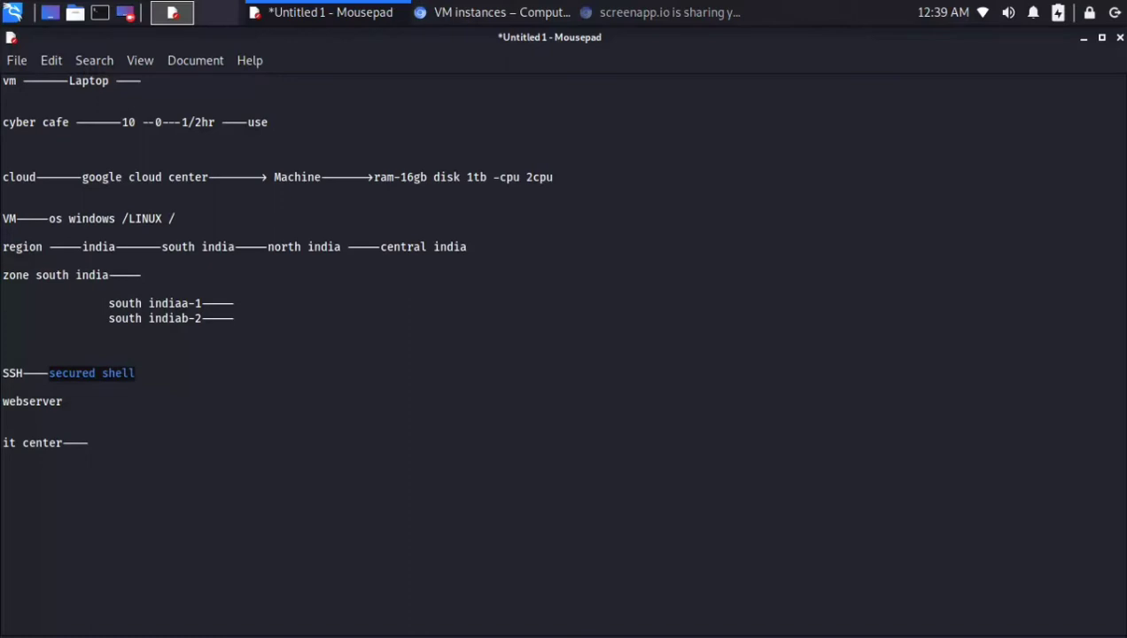
Add the line "mera laptop----connection---vm" directly below the SSH note.
key("Return")
type(",ma")
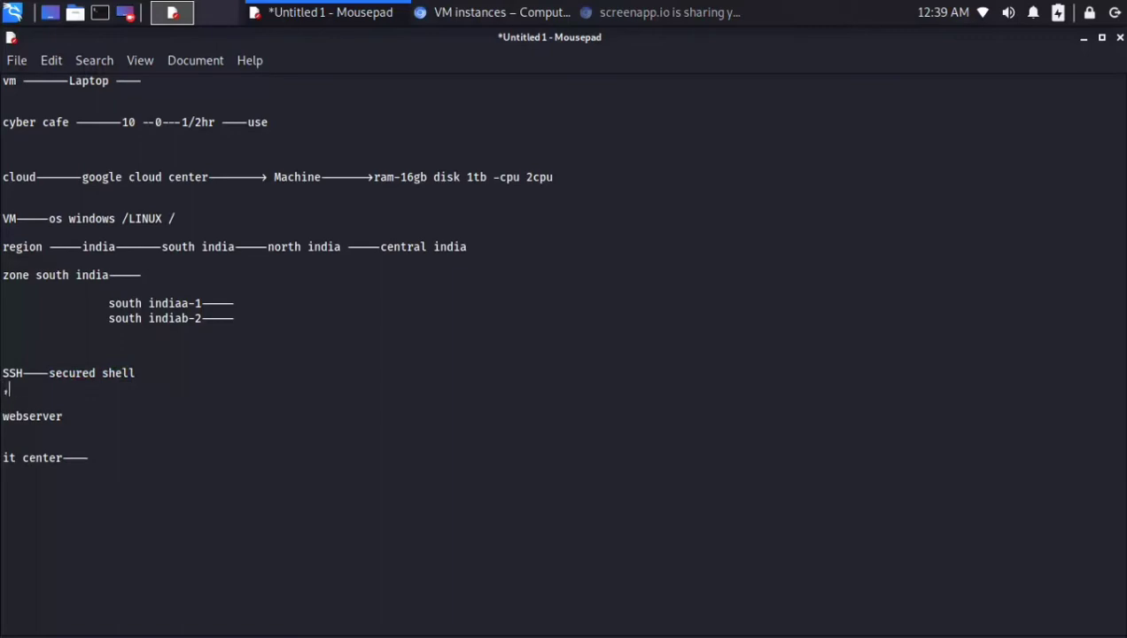
key("BackSpace")
key("BackSpace")
key("BackSpace")
key("BackSpace")
key("Return")
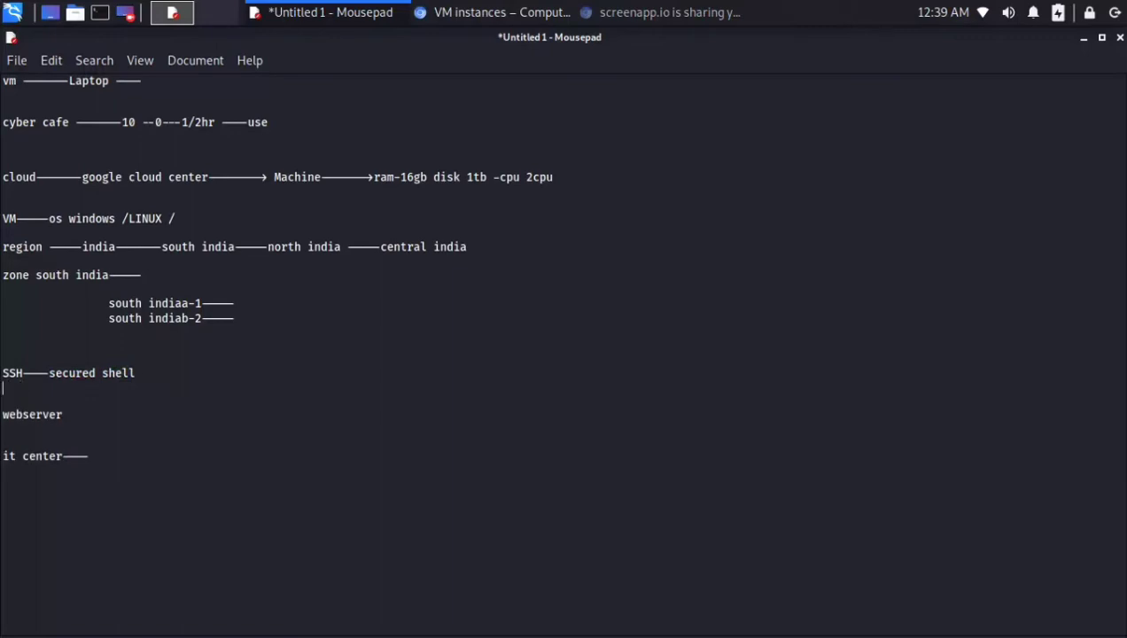
type("mera ;la")
key("BackSpace")
key("BackSpace")
key("BackSpace")
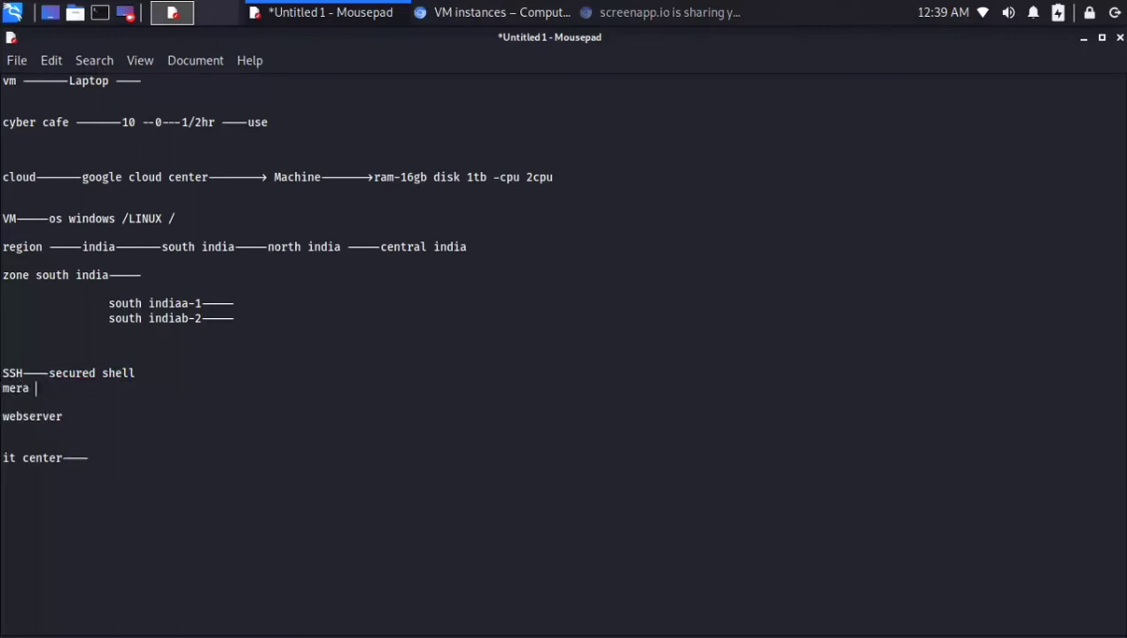
type("laptop-------cv")
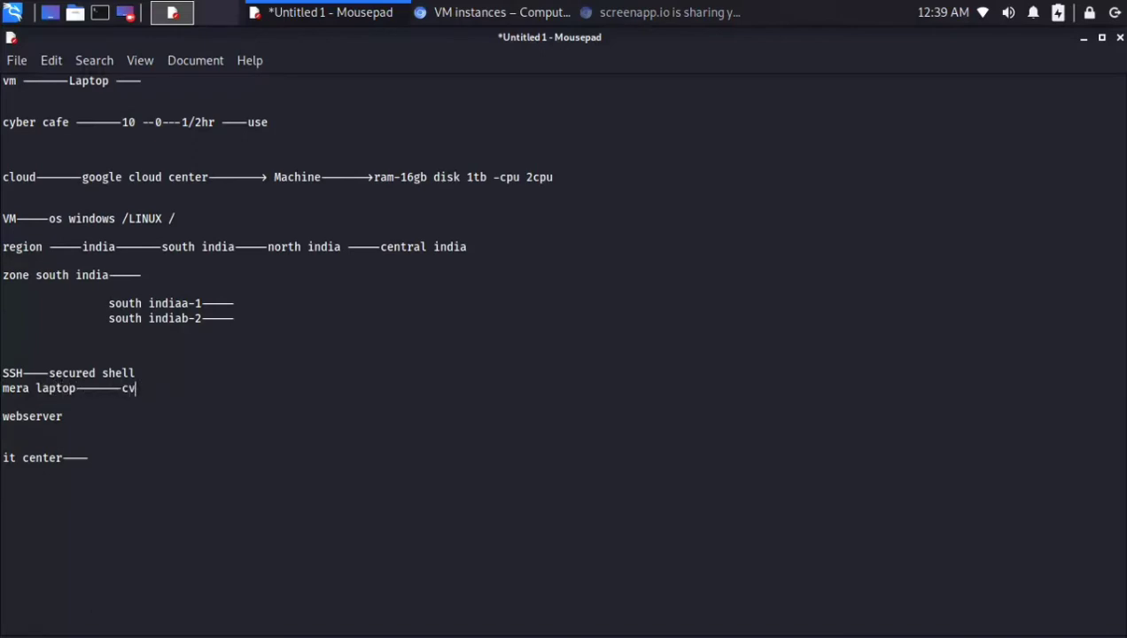
type("mm")
type("connecrion")
key("BackSpace")
key("BackSpace")
key("BackSpace")
key("BackSpace")
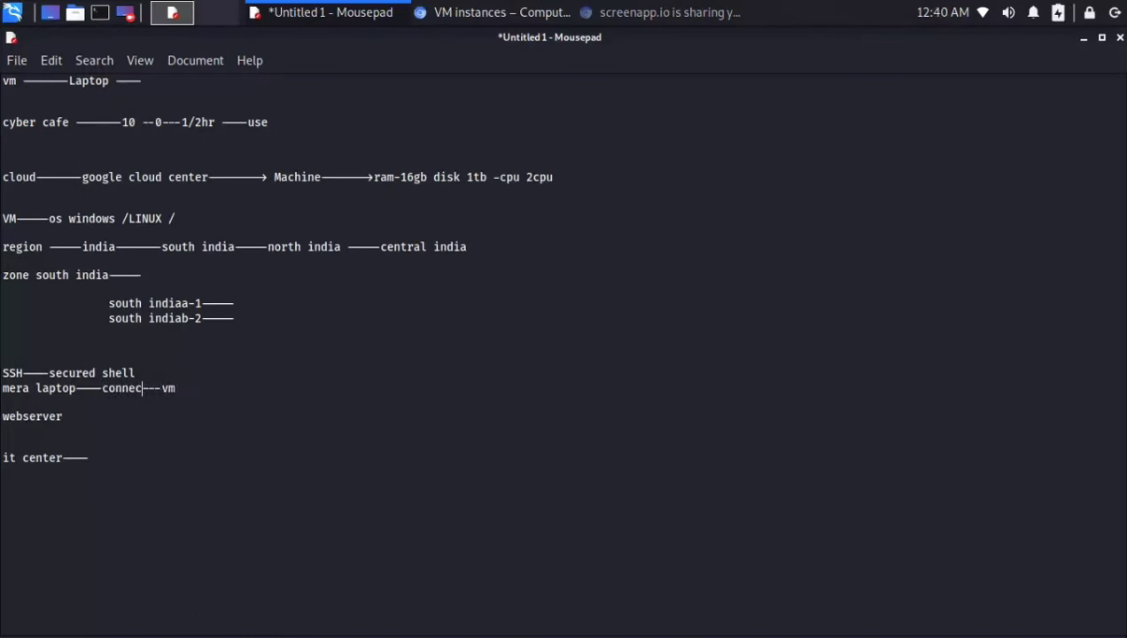
type("tion")
double_click(102, 388)
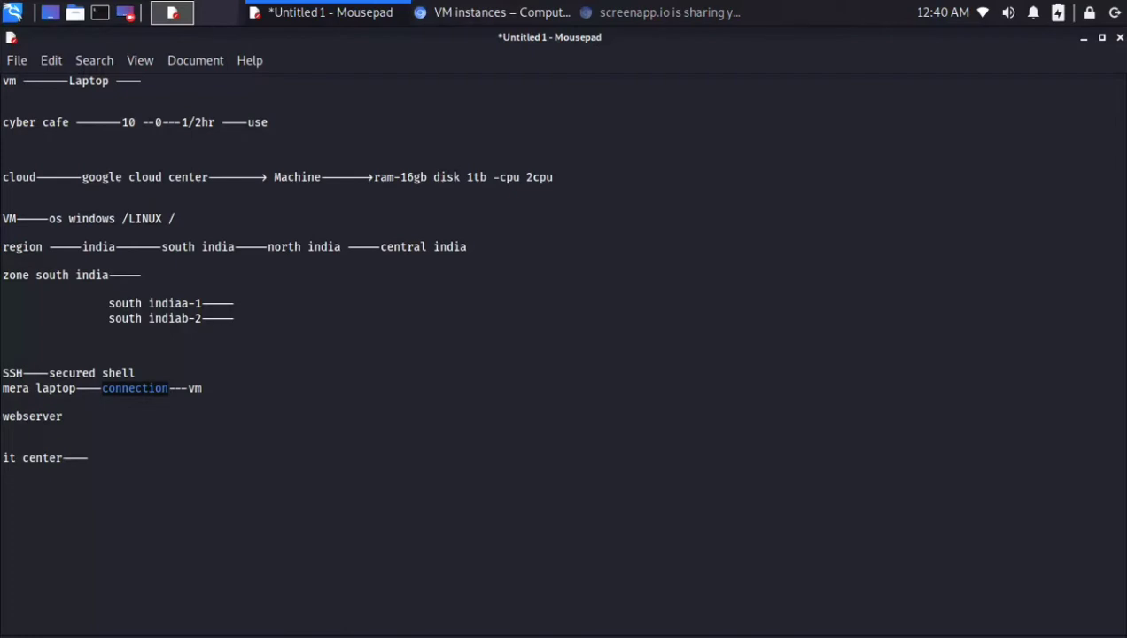
left_click(102, 388)
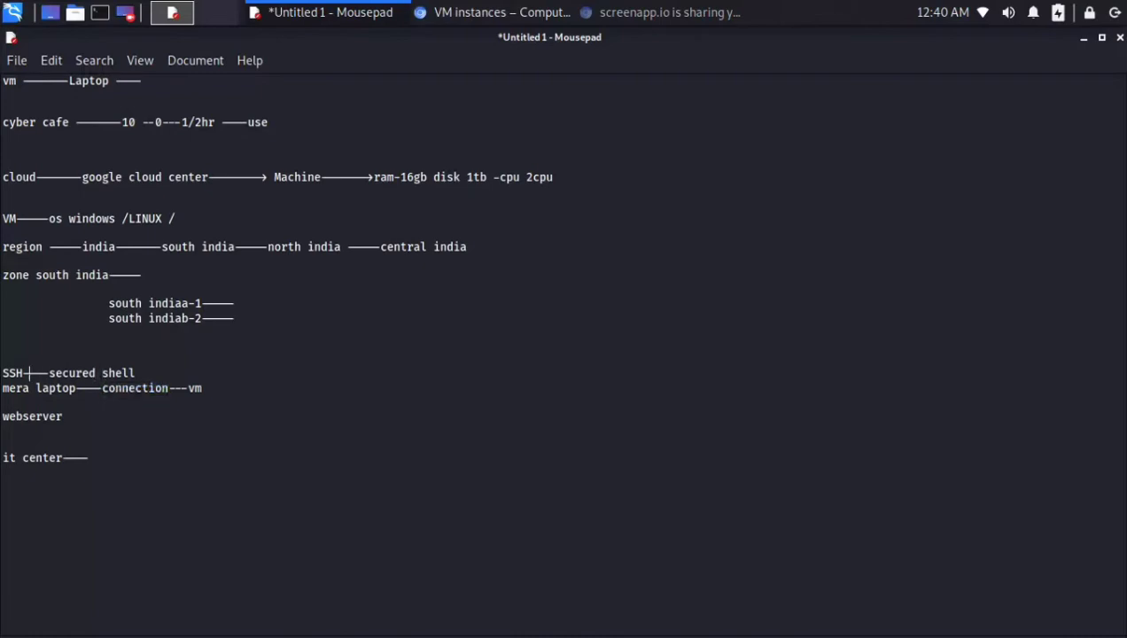
left_click_drag(23, 373, 1, 373)
mouse_move(76, 388)
left_mouse_down()
mouse_move(1, 388)
mouse_move(76, 388)
left_mouse_up()
left_click_drag(186, 389, 101, 388)
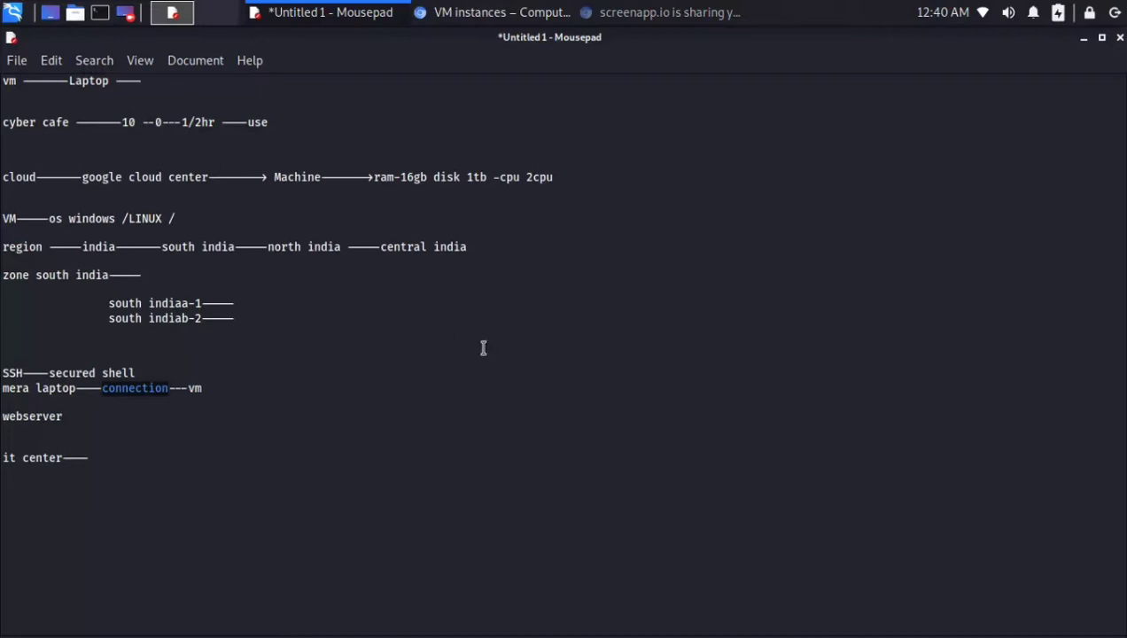
Switch to the VM instances page in Chromium and open an SSH session to gcelab, moving its window clear of the corner.
left_click(532, 12)
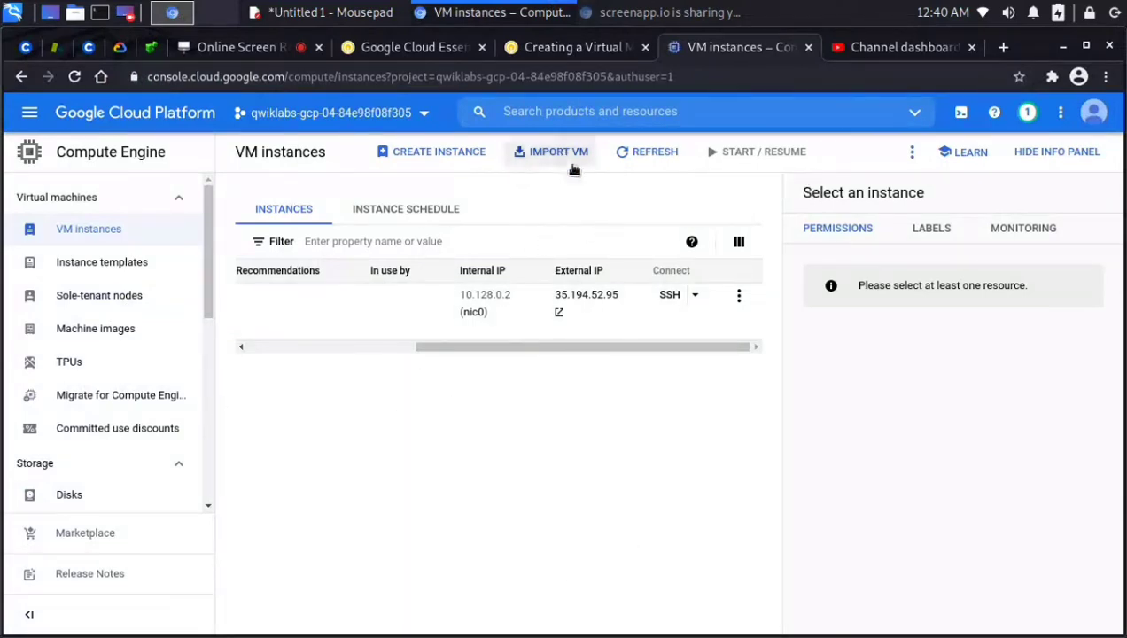
left_click_drag(567, 349, 339, 334)
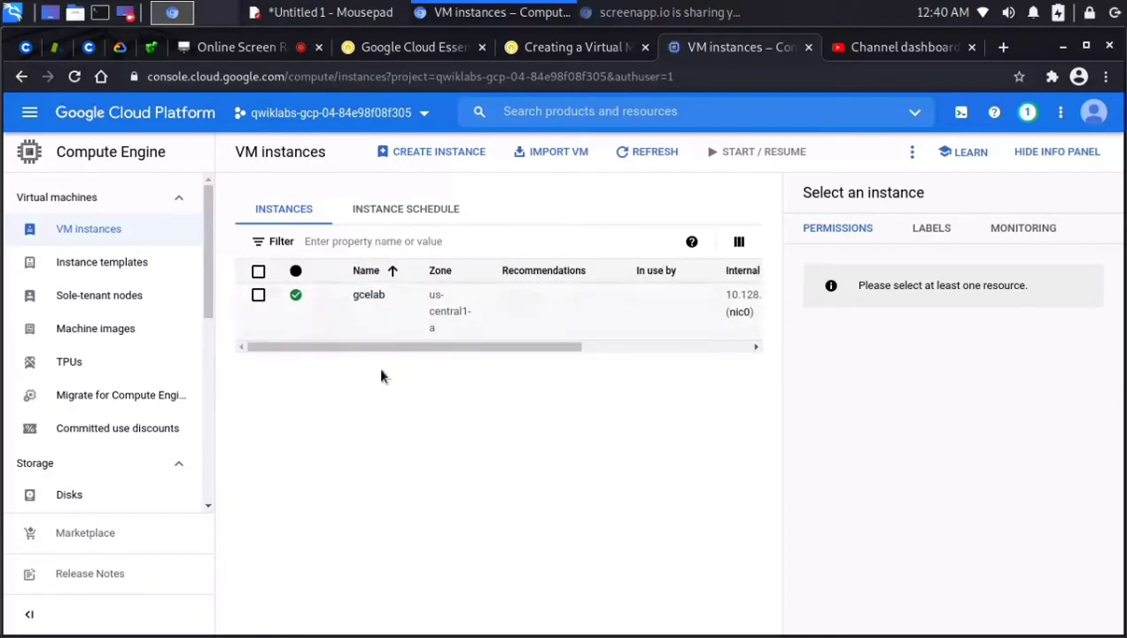
left_click_drag(387, 353, 612, 351)
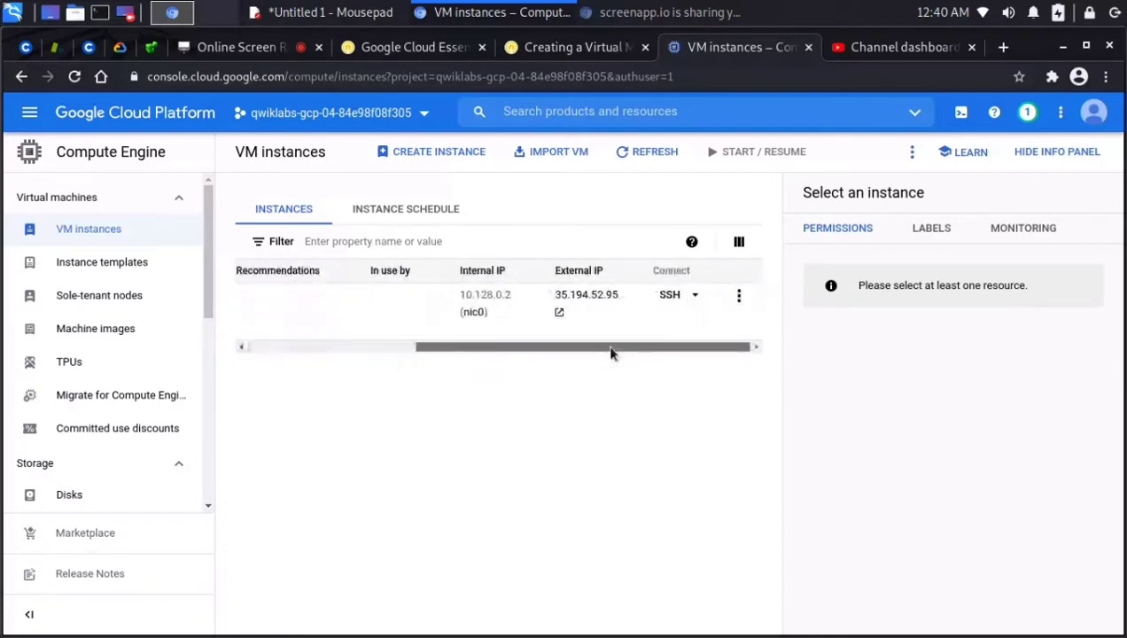
left_click(672, 298)
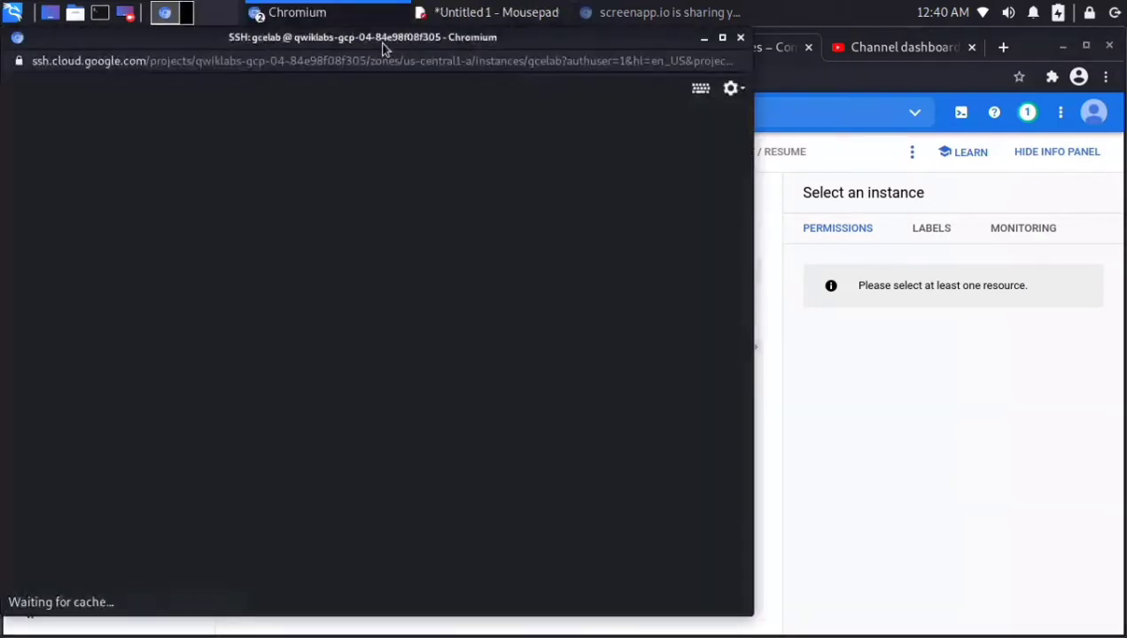
left_click_drag(383, 48, 628, 120)
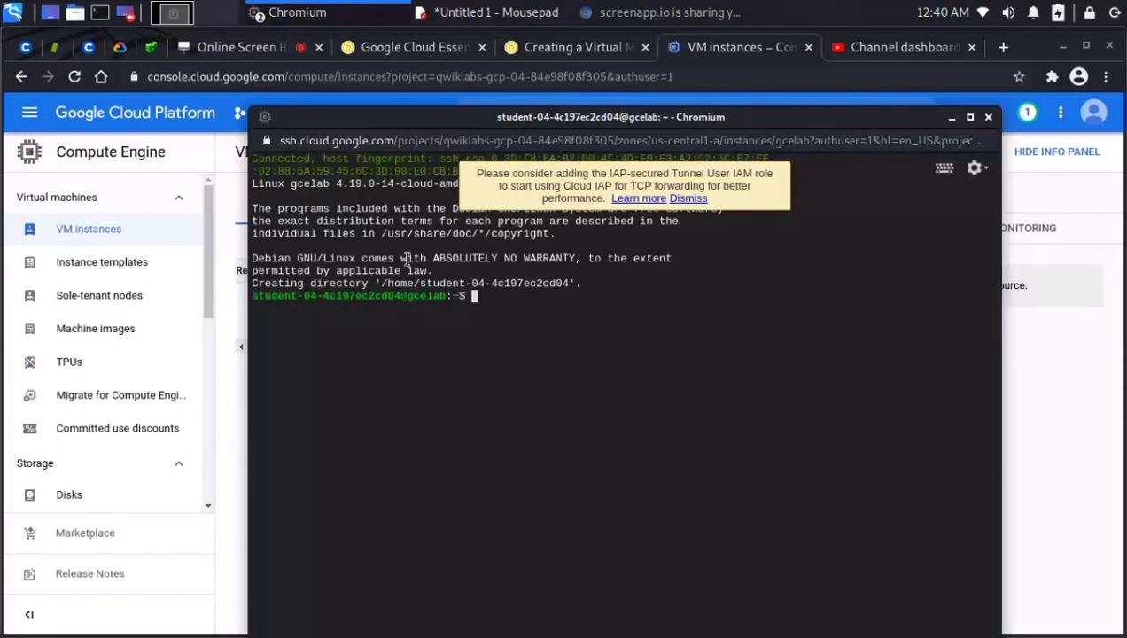
Run ls in the gcelab SSH session and minimize its window.
type("ls")
key("Return")
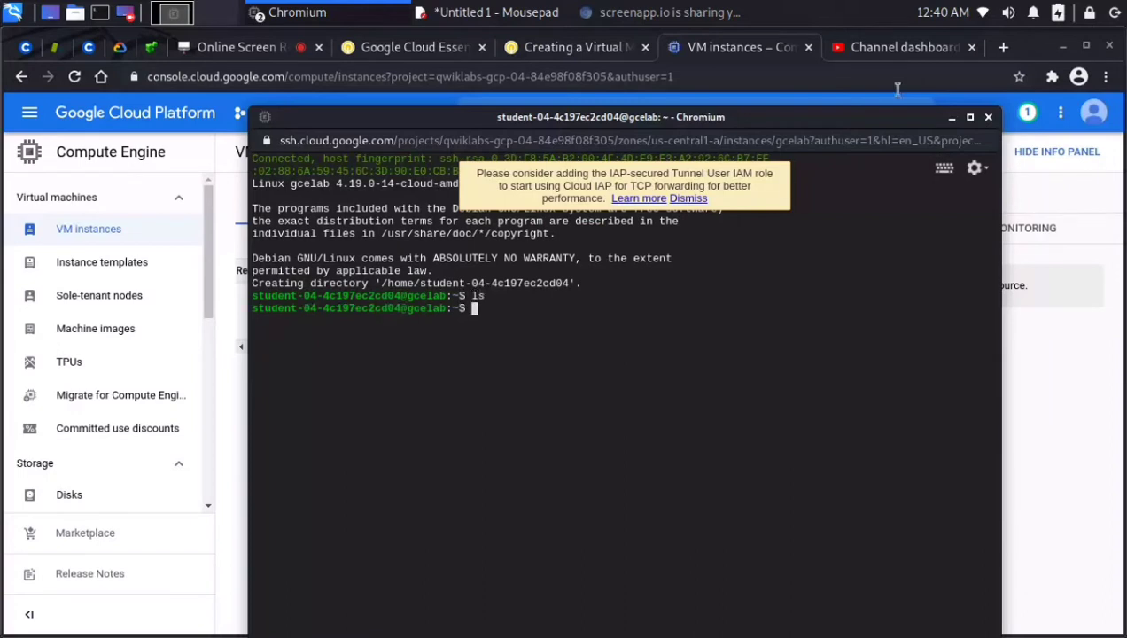
left_click(951, 120)
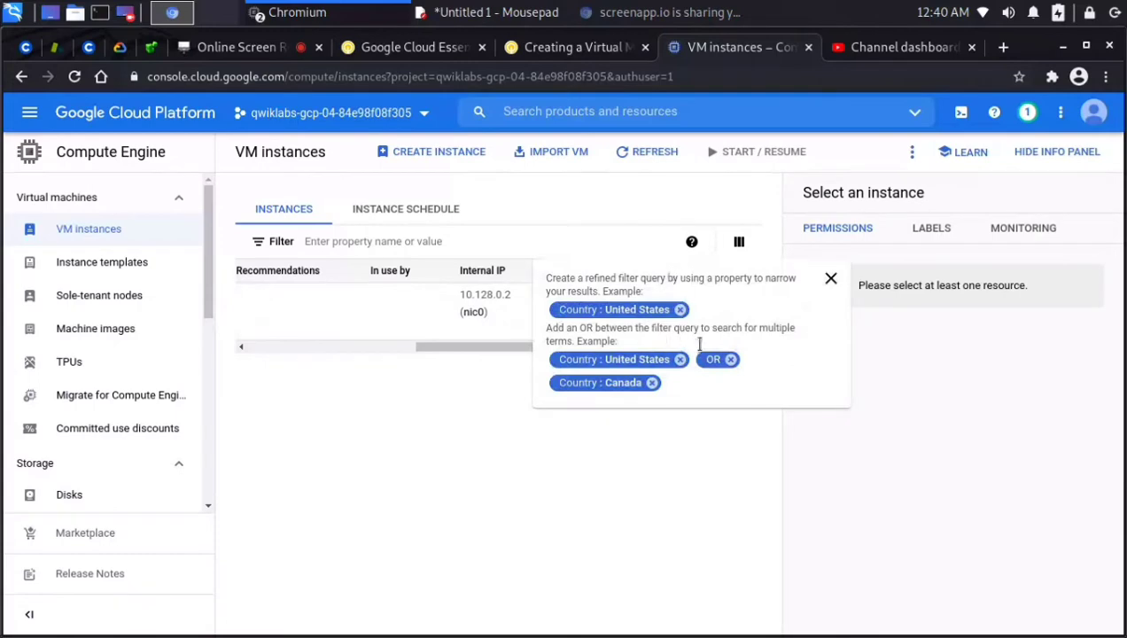
Read the lab page's Task 2 instructions for getting root access, updating the OS and installing an NGINX web server.
left_click_drag(644, 346, 434, 348)
left_click(588, 50)
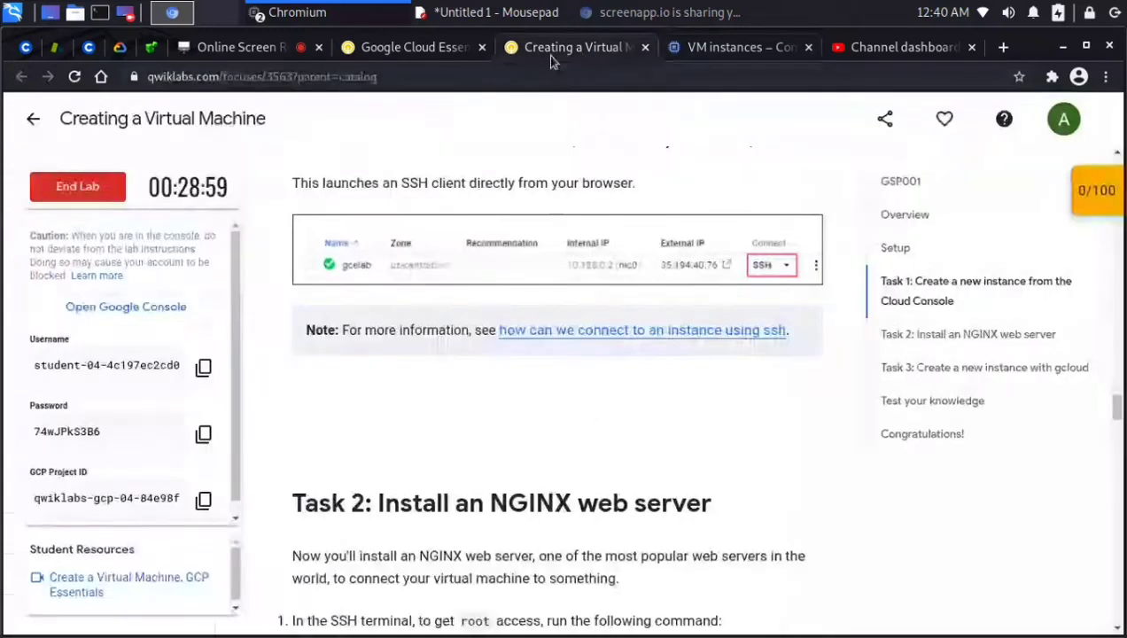
scroll(562, 278, "down", 2)
scroll(562, 278, "up", 1)
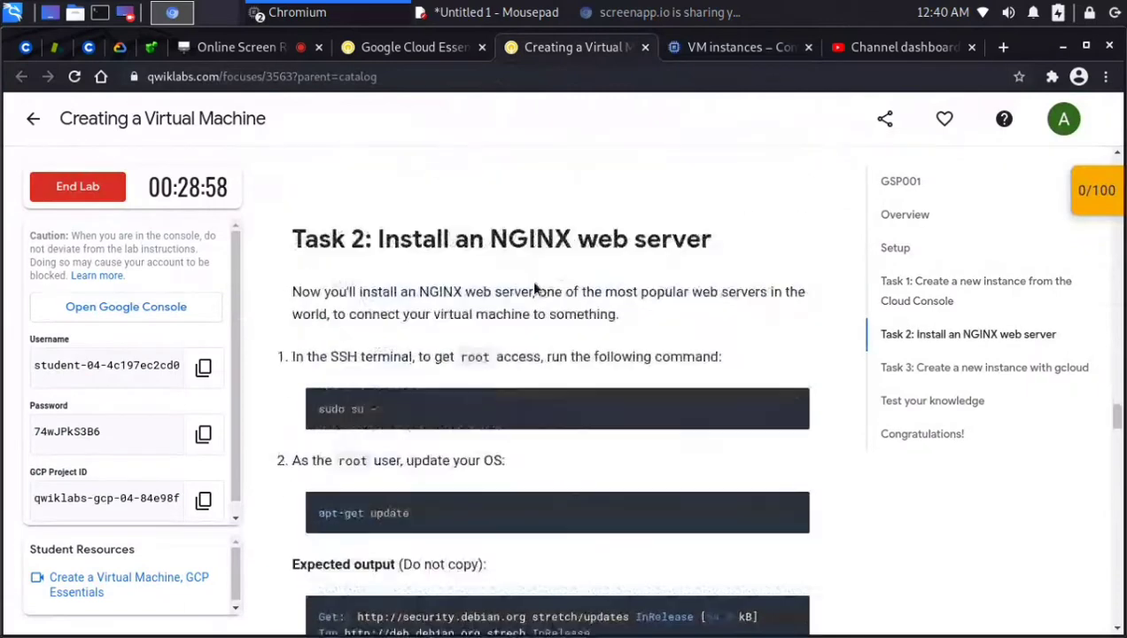
left_click_drag(489, 240, 815, 237)
left_click(725, 251)
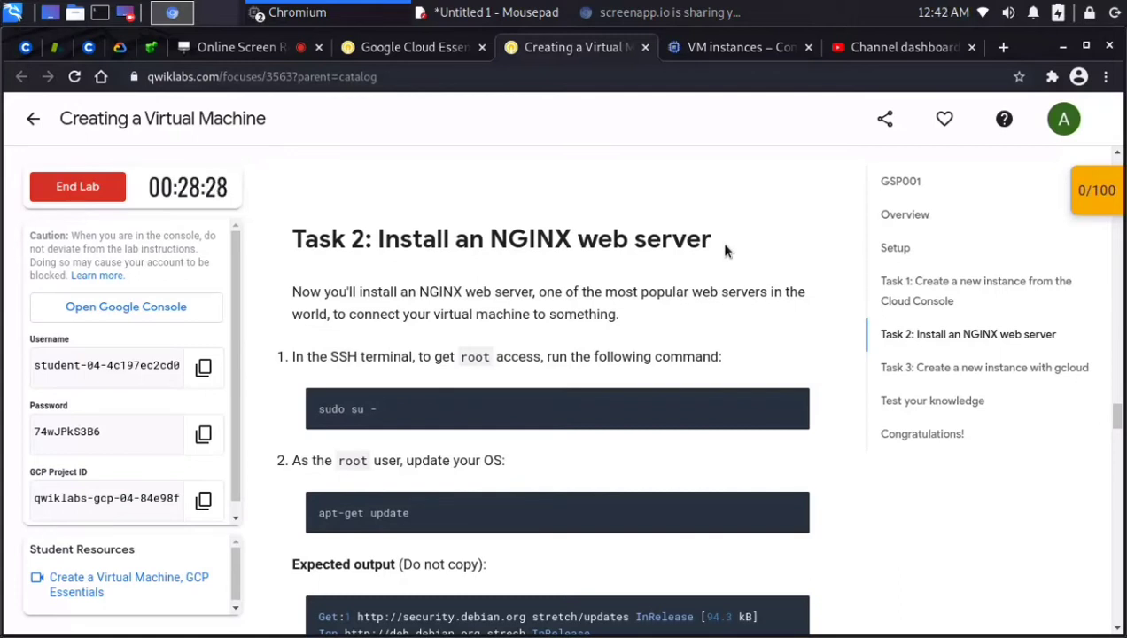
scroll(725, 251, "down", 3)
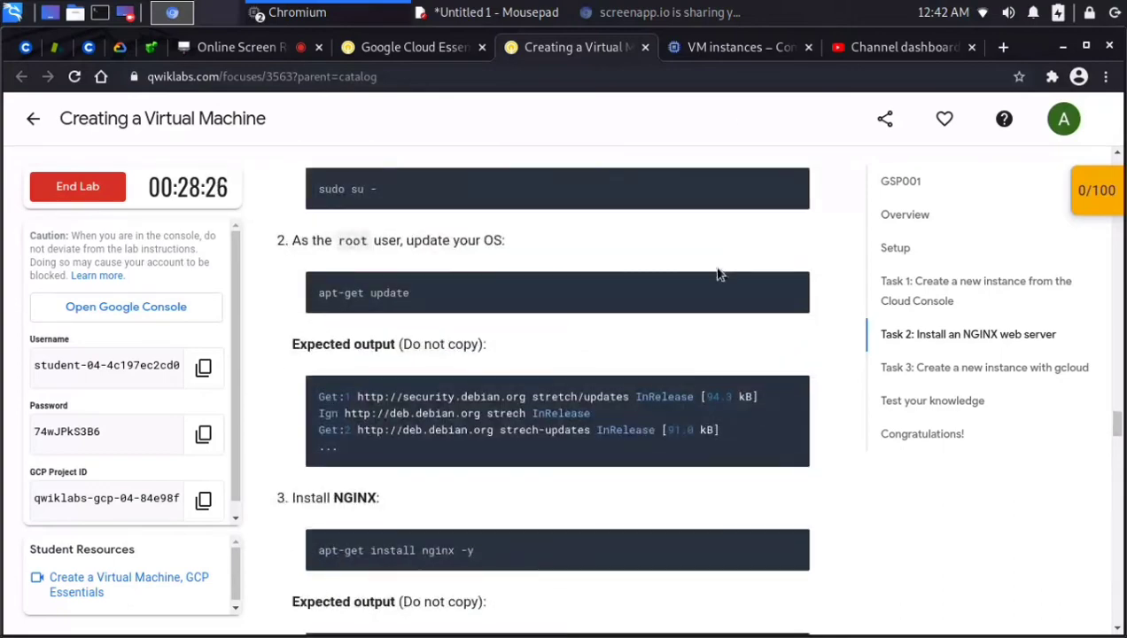
Delete the Mousepad notes from the SSH line through "it center", keeping the region and zone notes.
left_click(514, 11)
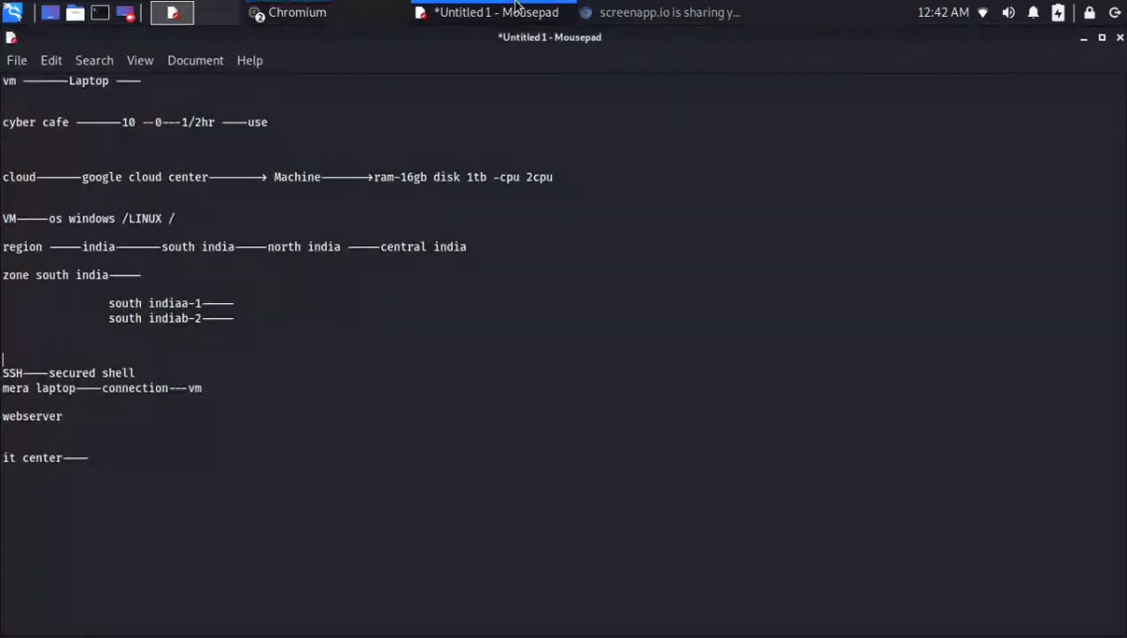
left_click_drag(259, 509, 2, 345)
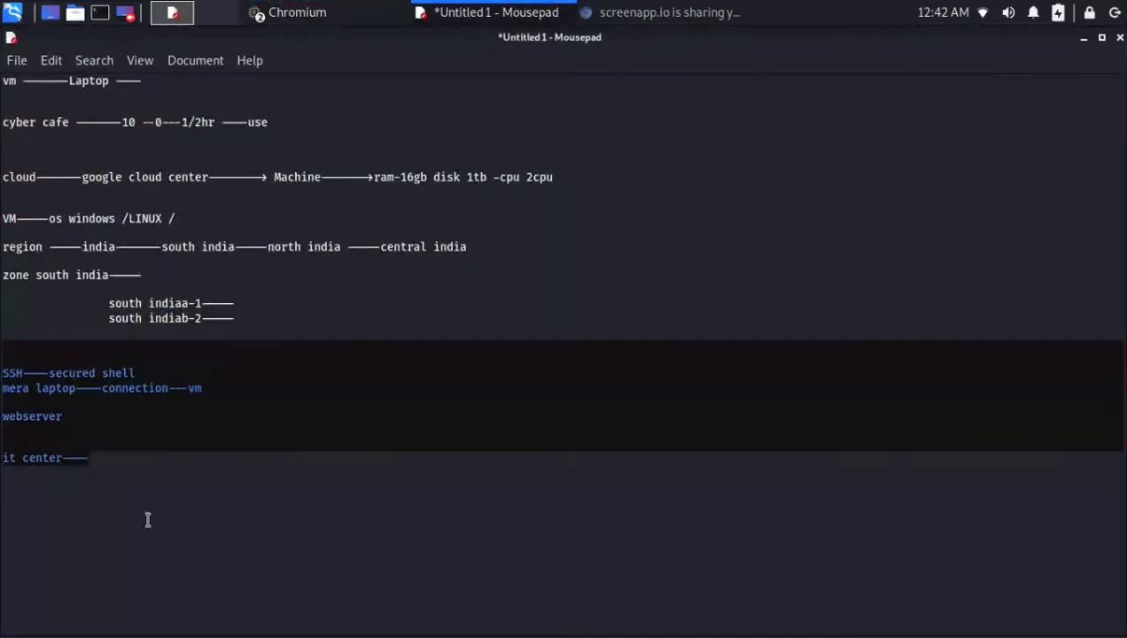
key("BackSpace")
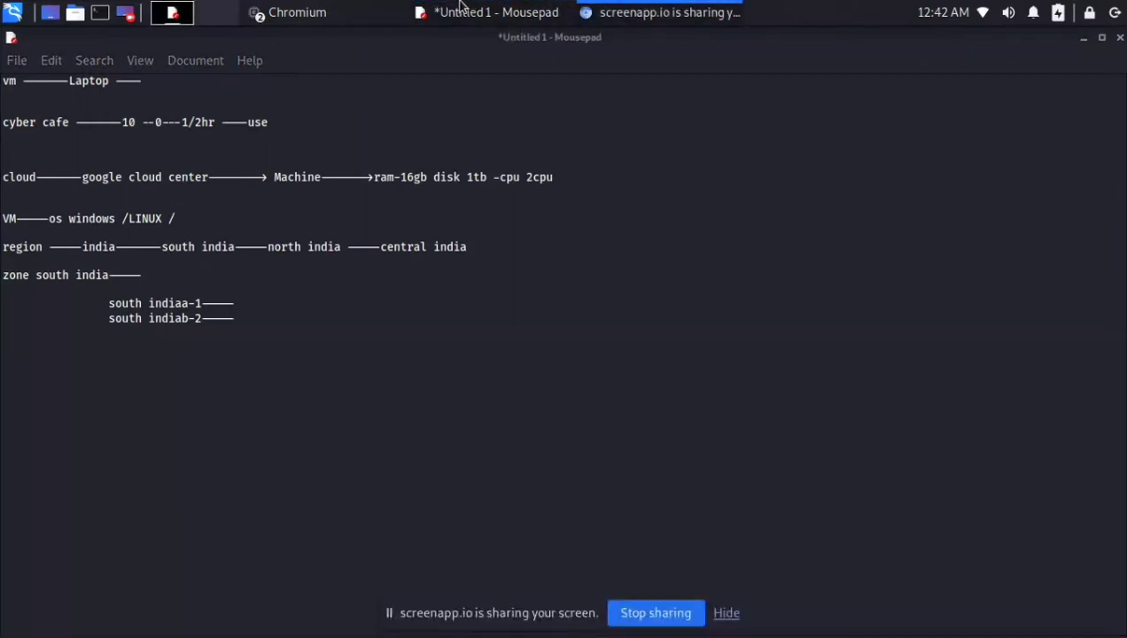
Switch to the Qwiklabs lab page in Chromium and read the Task 2 instruction for getting root access.
left_click(285, 8)
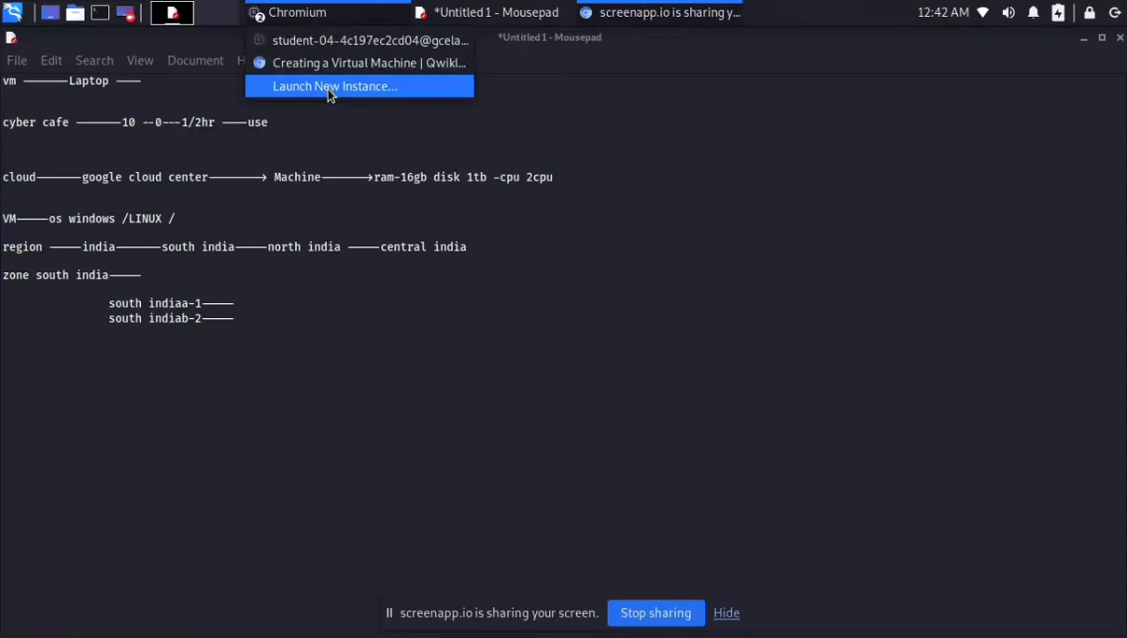
left_click(727, 615)
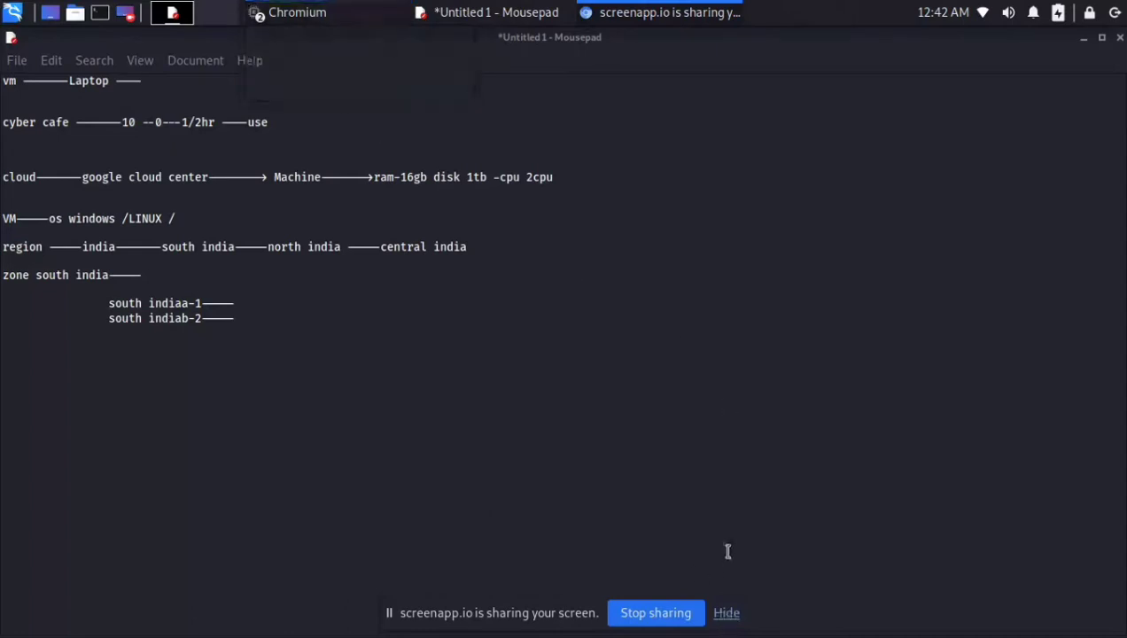
left_click(317, 13)
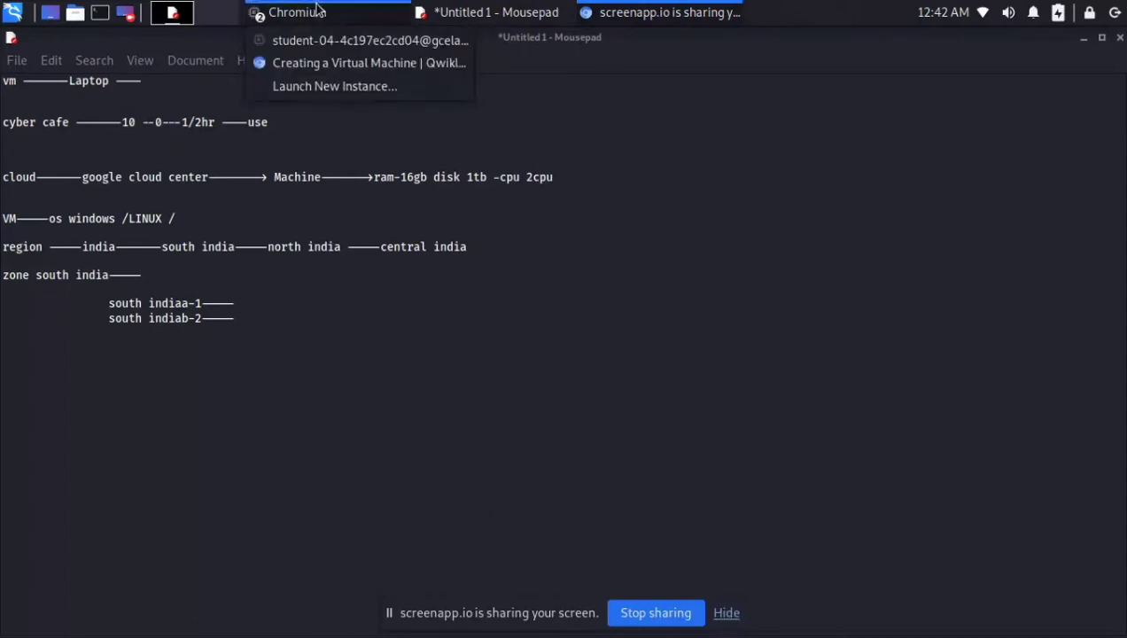
left_click(324, 63)
scroll(656, 360, "down", 2)
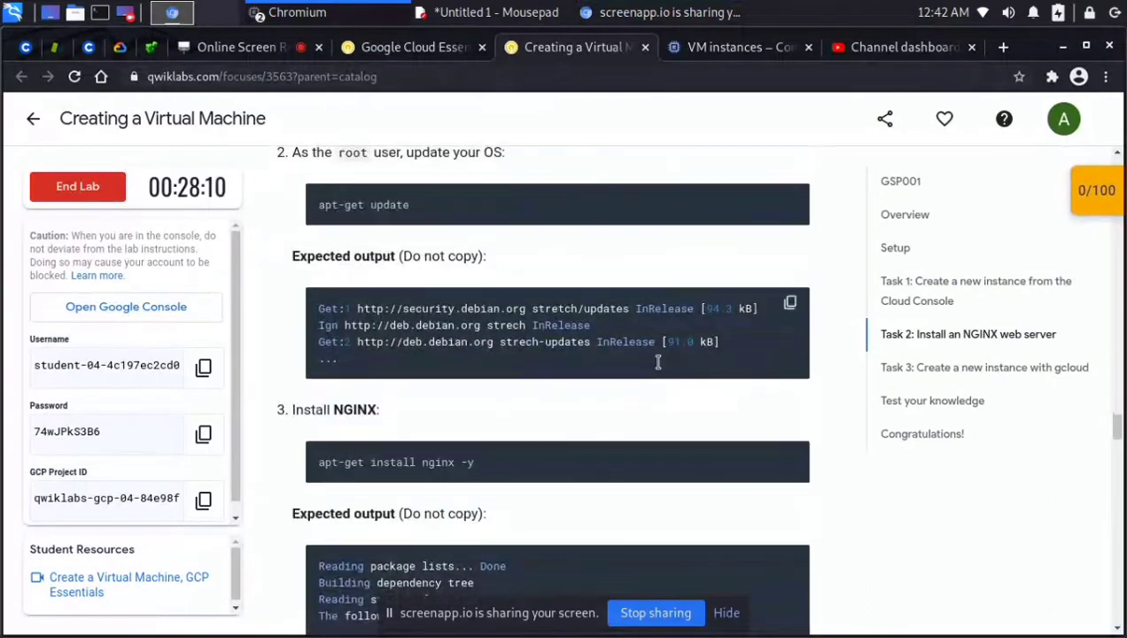
scroll(657, 361, "up", 3)
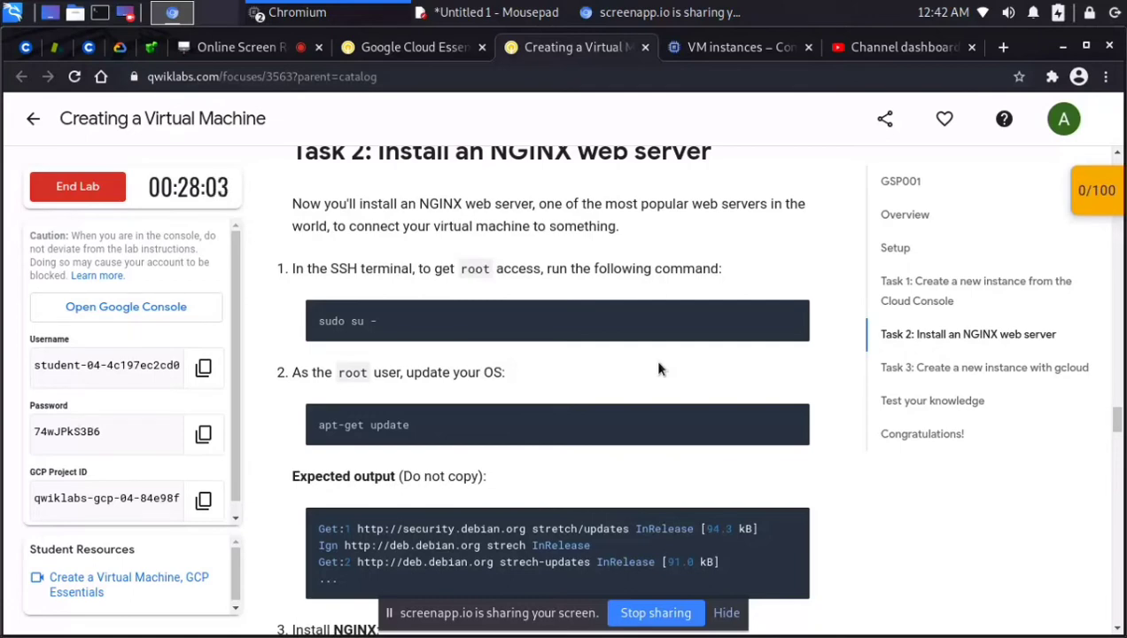
mouse_move(760, 312)
left_click(376, 326)
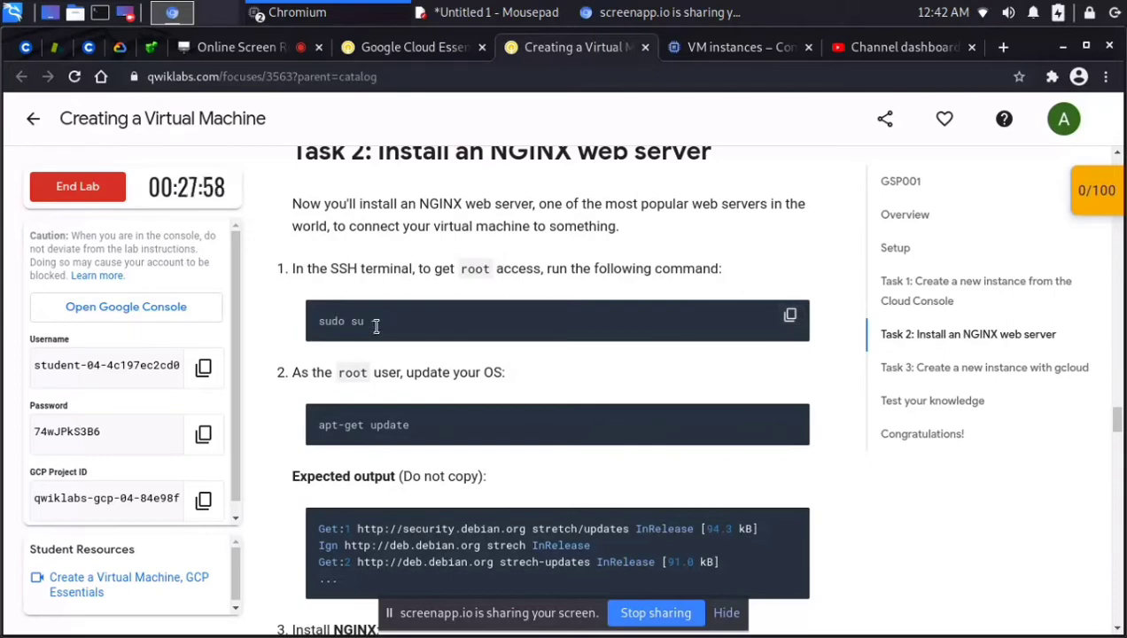
left_click(465, 312)
Bring up the gcelab SSH session, run sudo su, and highlight the root prompt.
left_click(378, 7)
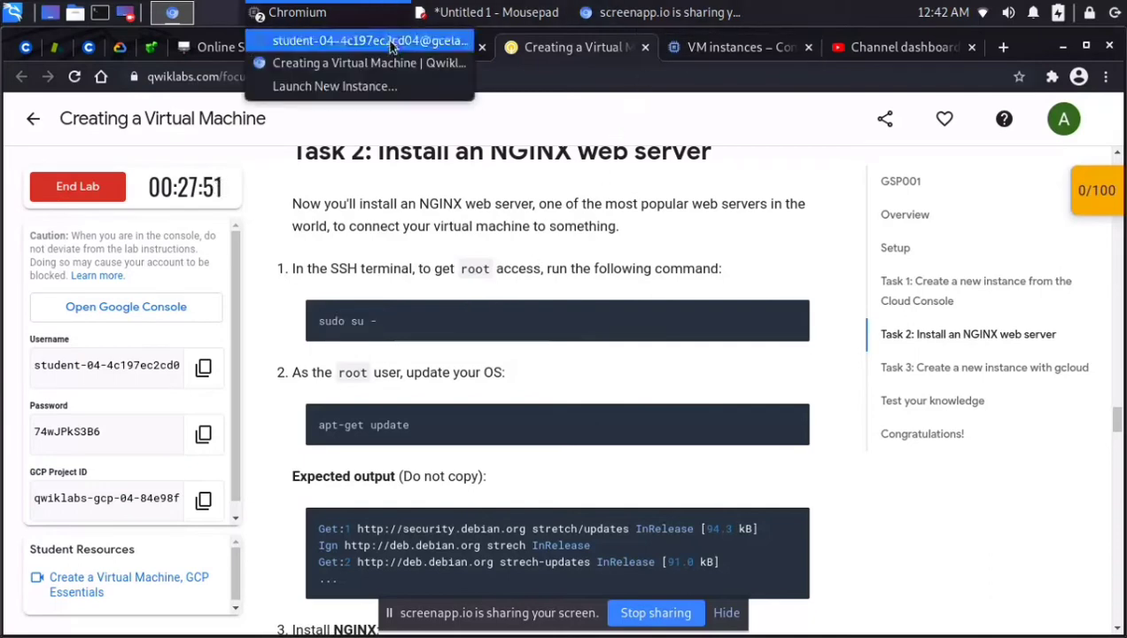
left_click(377, 40)
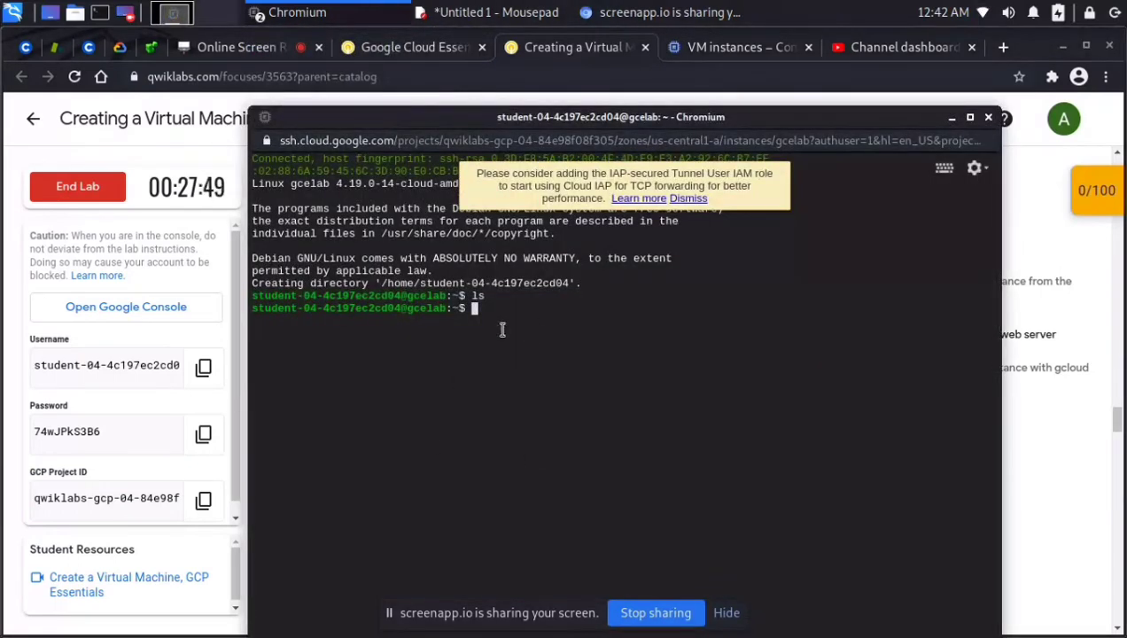
type("sudo su")
key("Return")
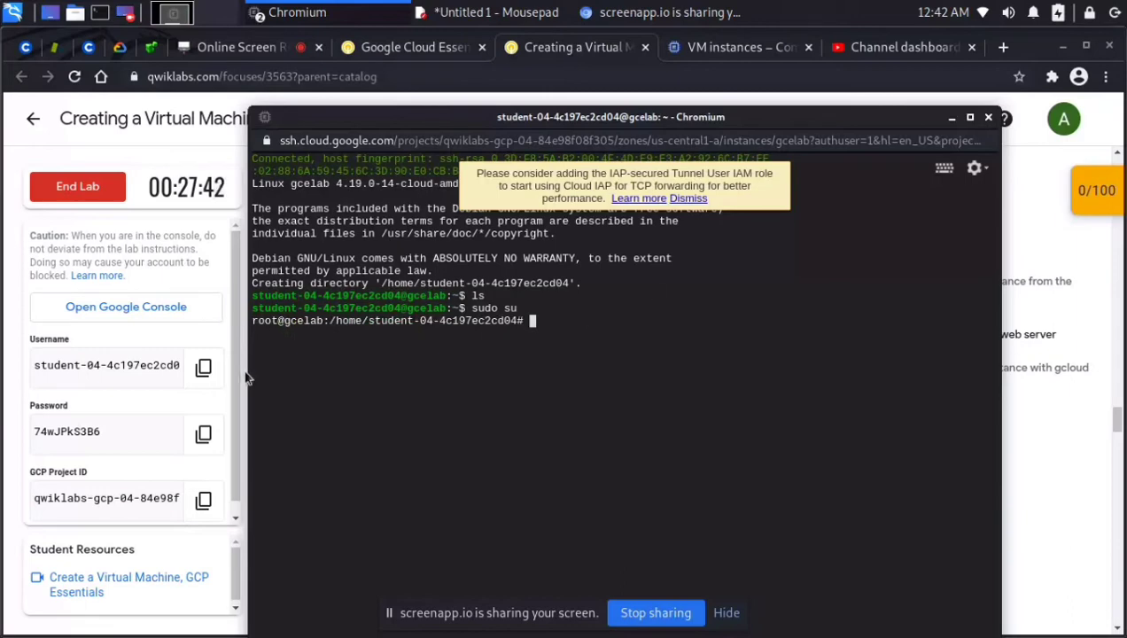
left_click_drag(284, 322, 267, 324)
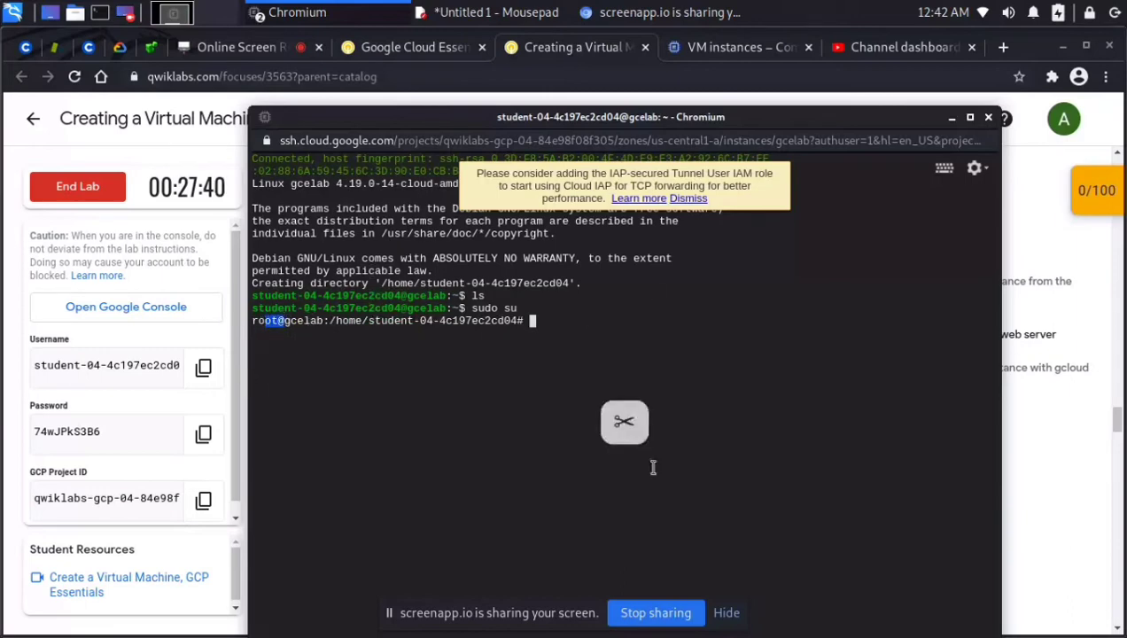
Minimize the SSH window and copy the apt-get update command from step 2 of the lab's Task 2.
left_click(953, 120)
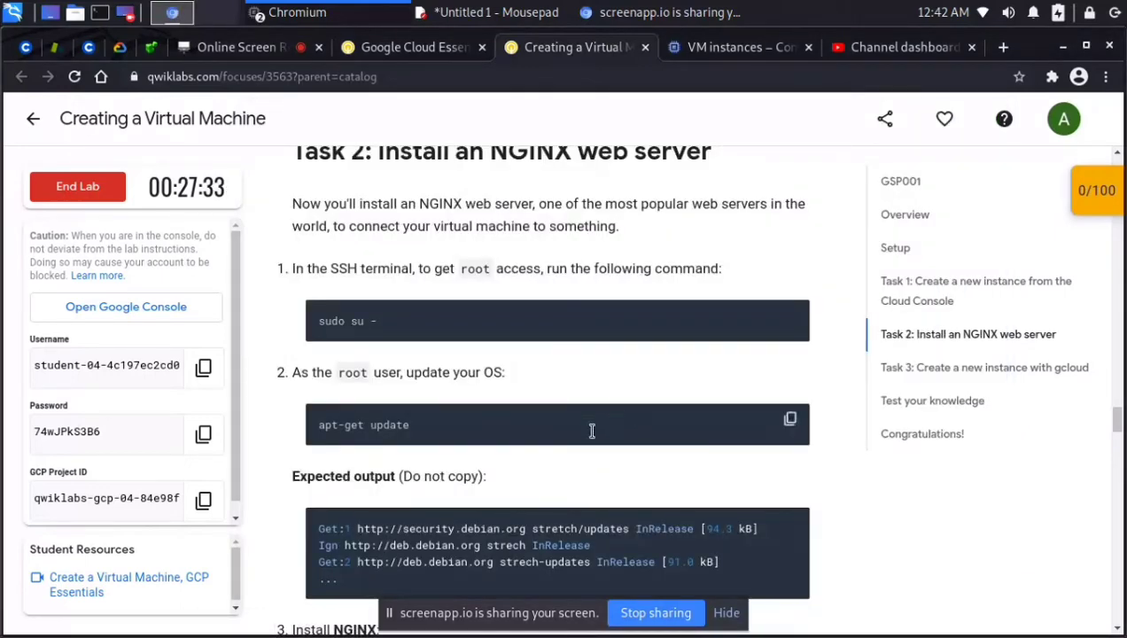
left_click_drag(316, 423, 378, 424)
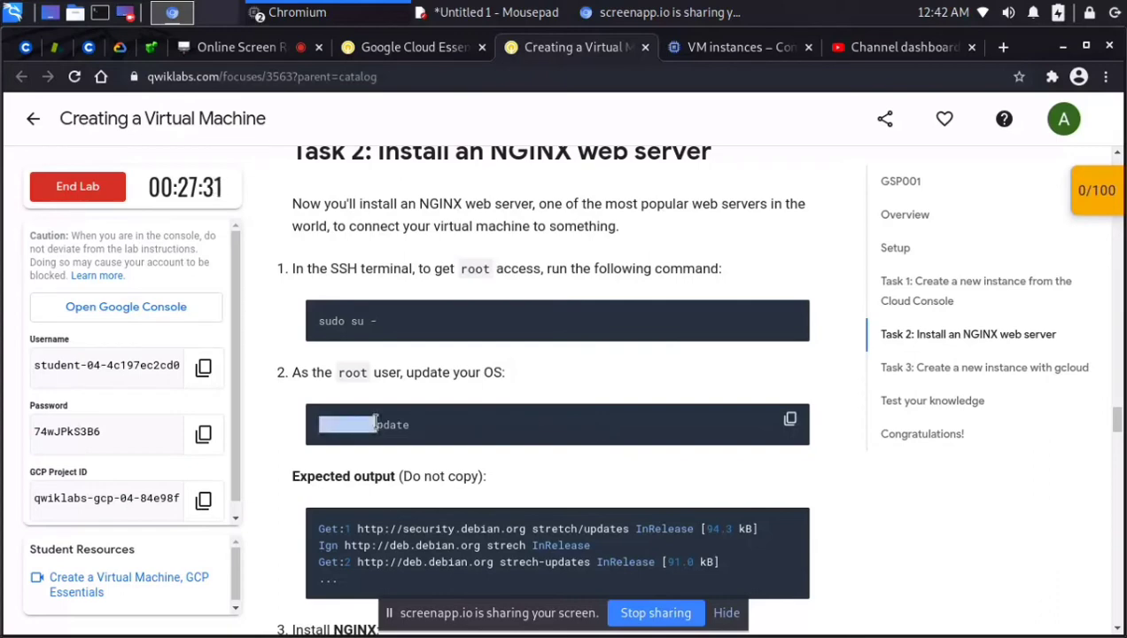
left_click_drag(353, 326, 415, 311)
left_click(413, 314)
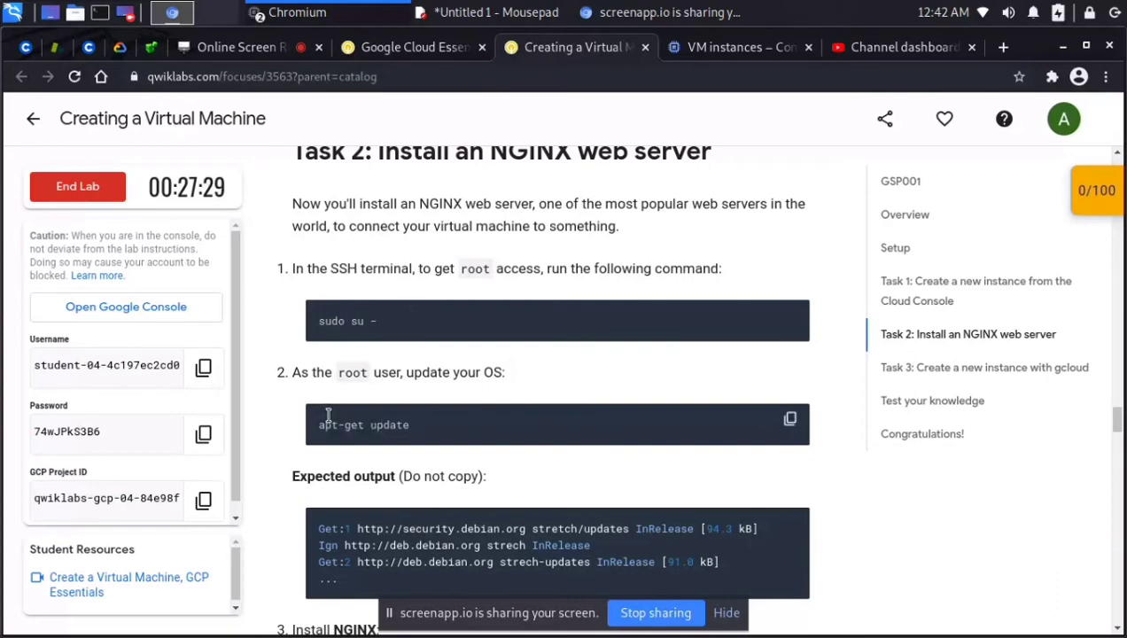
left_click_drag(315, 419, 561, 425)
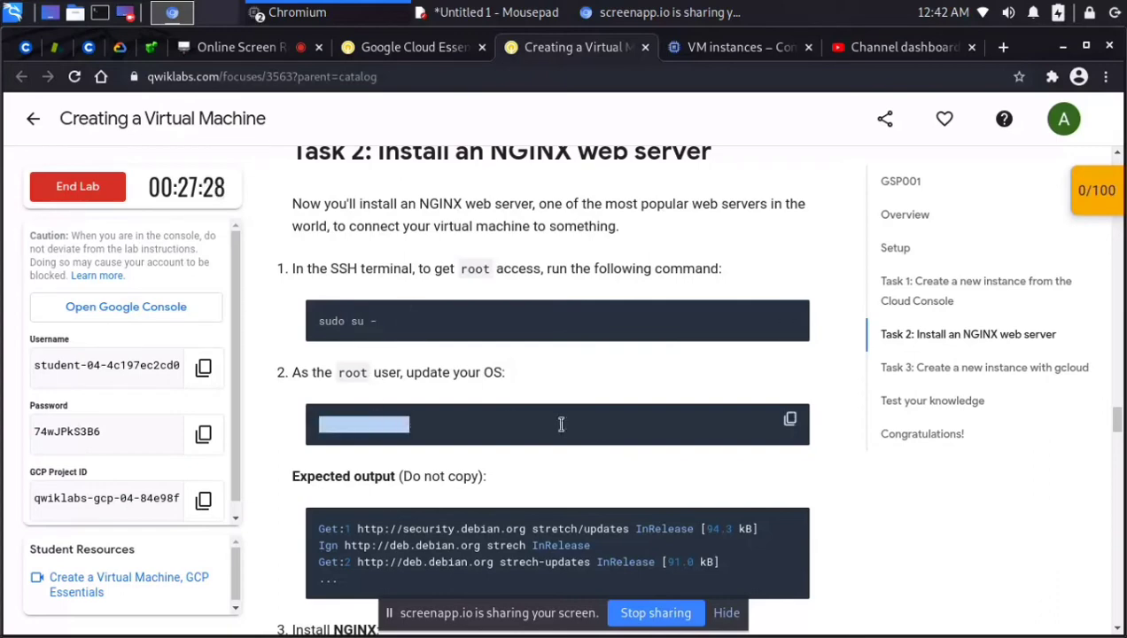
left_click(792, 420)
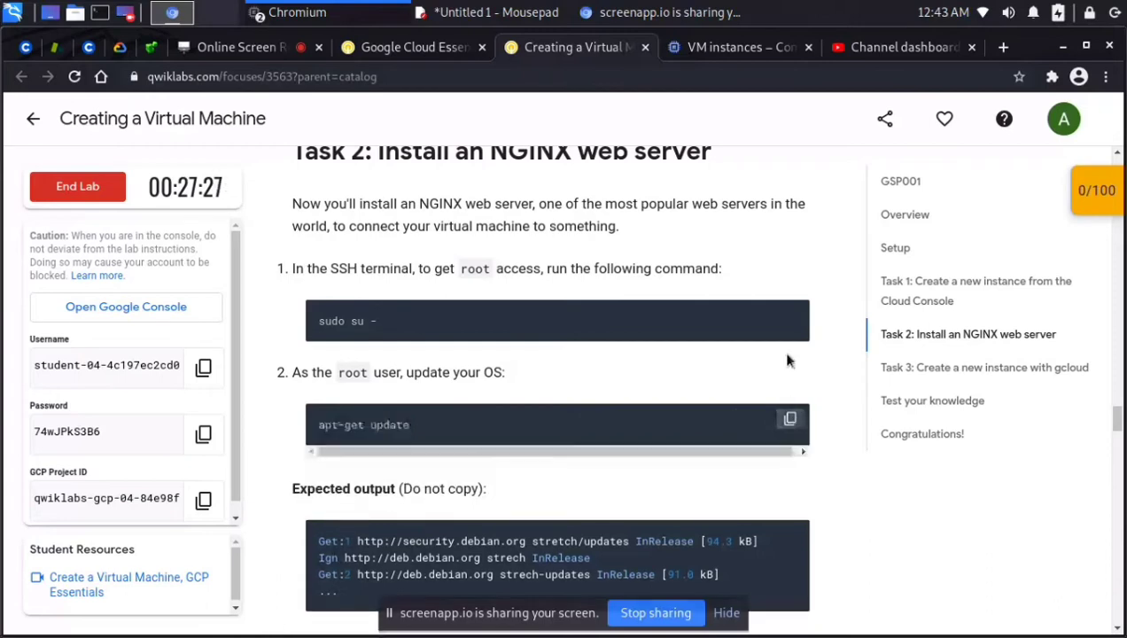
Return to the gcelab SSH session and run apt-get update as root.
left_click(299, 11)
left_click(330, 48)
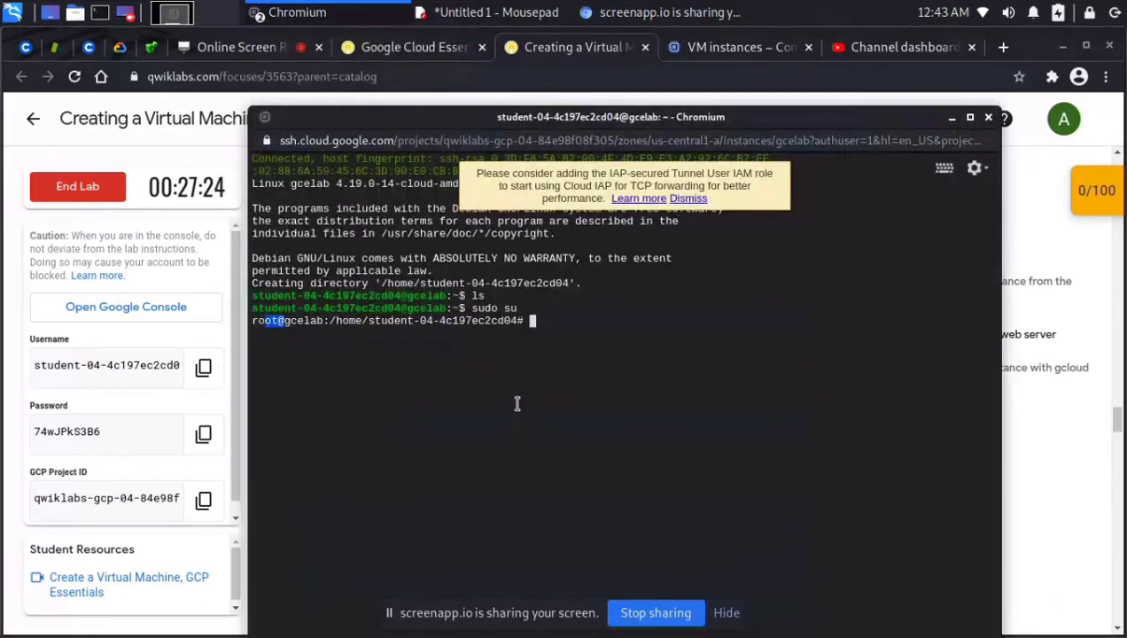
type("apt")
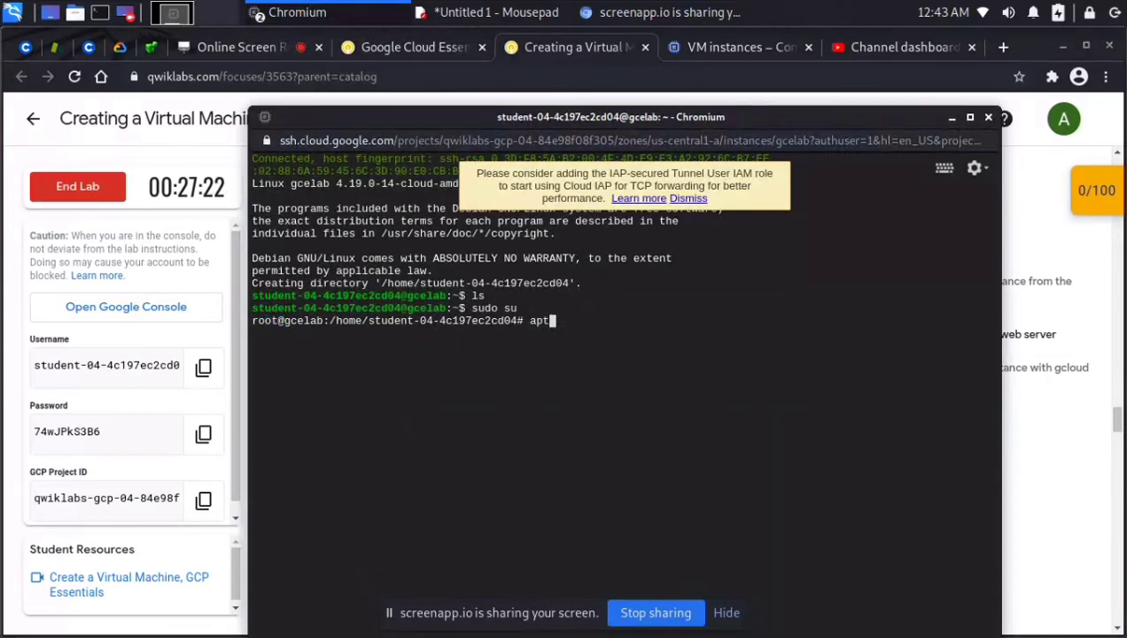
type("-get update")
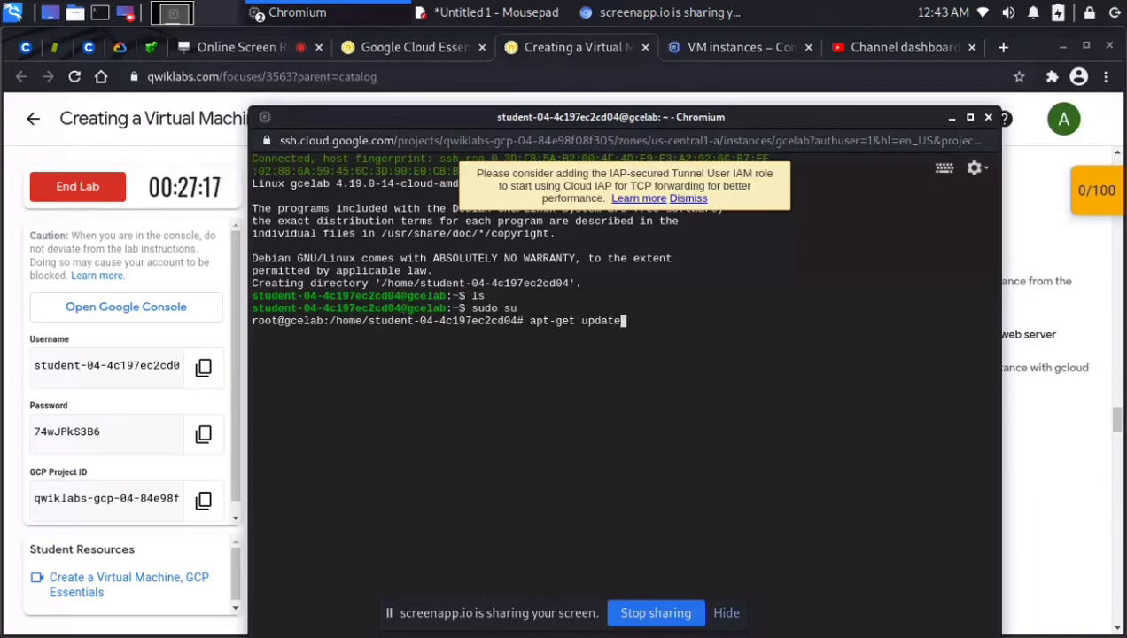
key("Return")
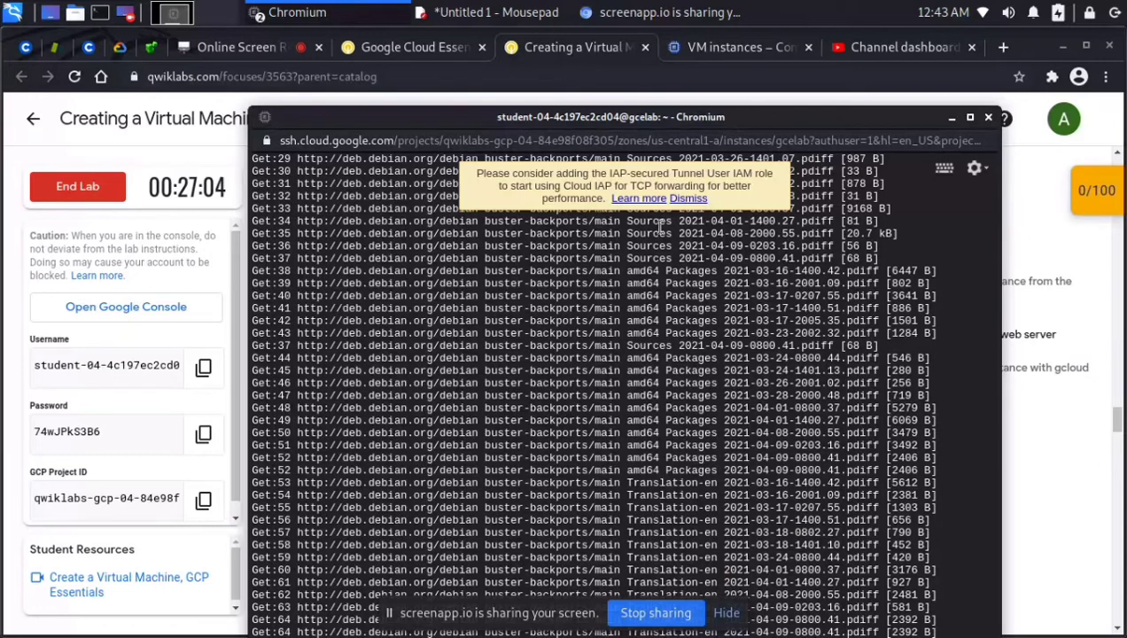
Minimize the SSH window and copy the apt-get install nginx -y command from step 3 of the lab page.
left_click(952, 118)
scroll(662, 423, "down", 4)
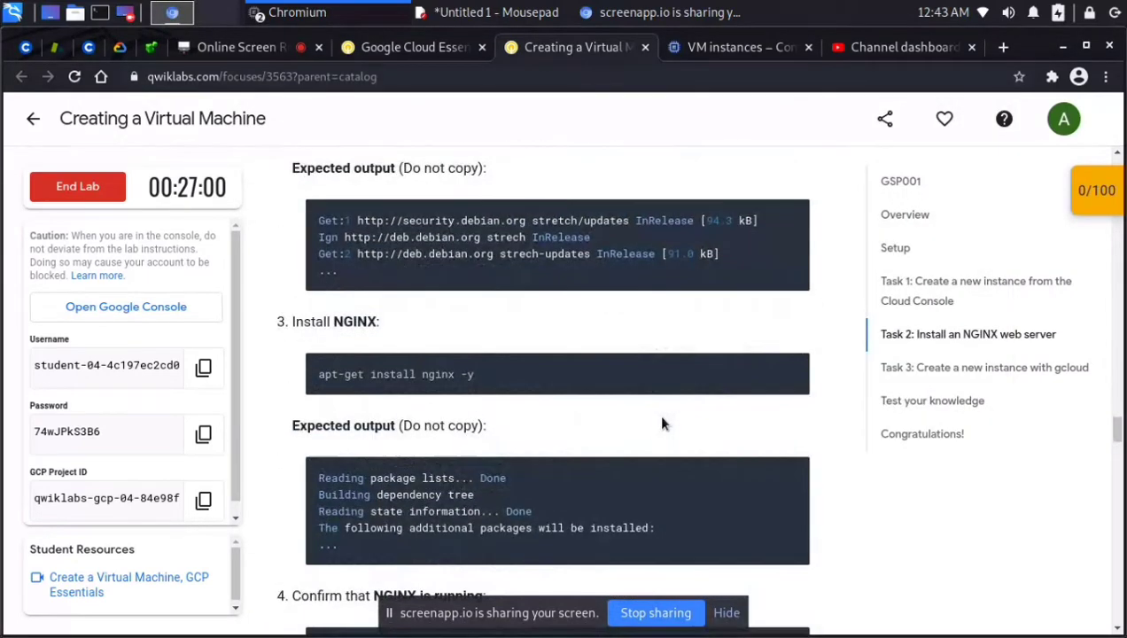
scroll(632, 381, "down", 2)
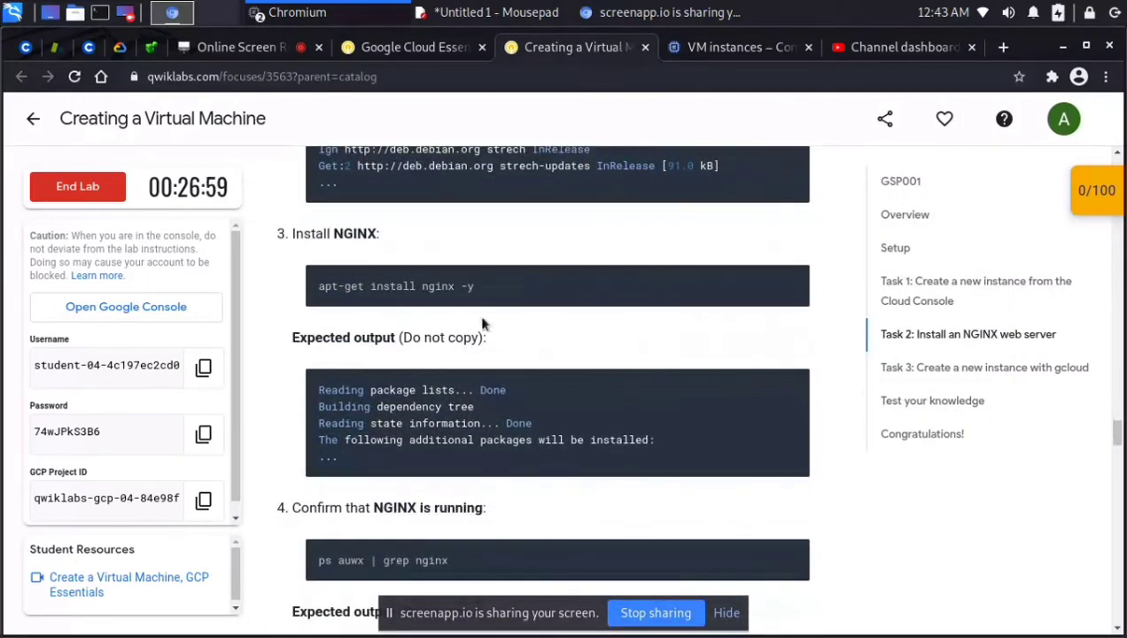
triple_click(326, 299)
left_click(684, 297)
left_click(790, 282)
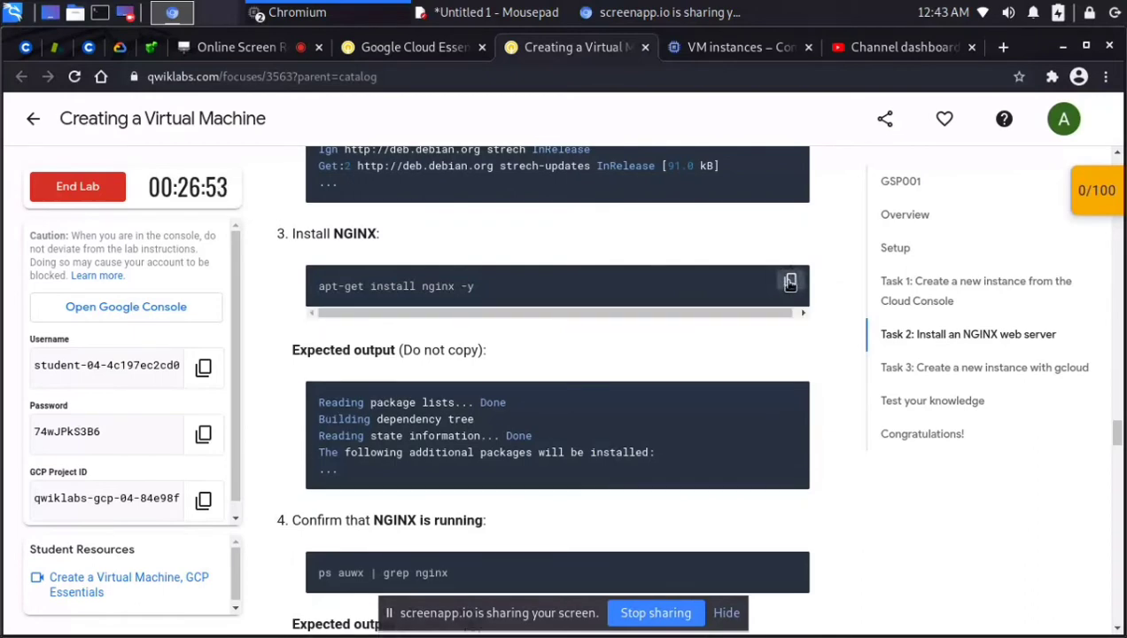
Reopen the gcelab SSH session, maximize its window and hide the screen-sharing notice.
left_click(393, 15)
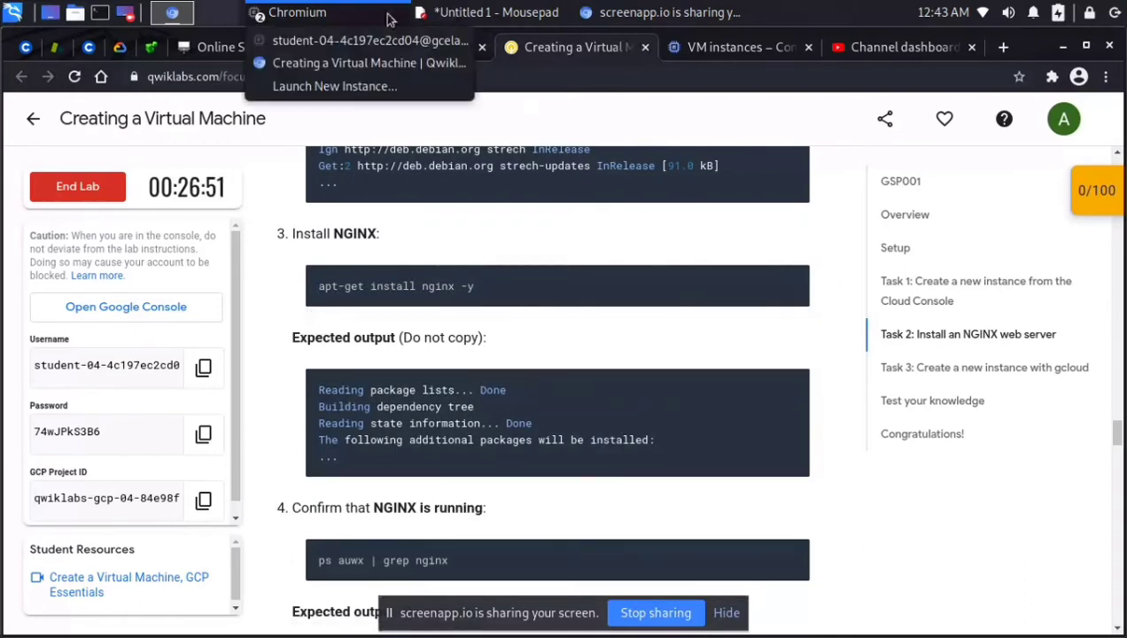
left_click(390, 40)
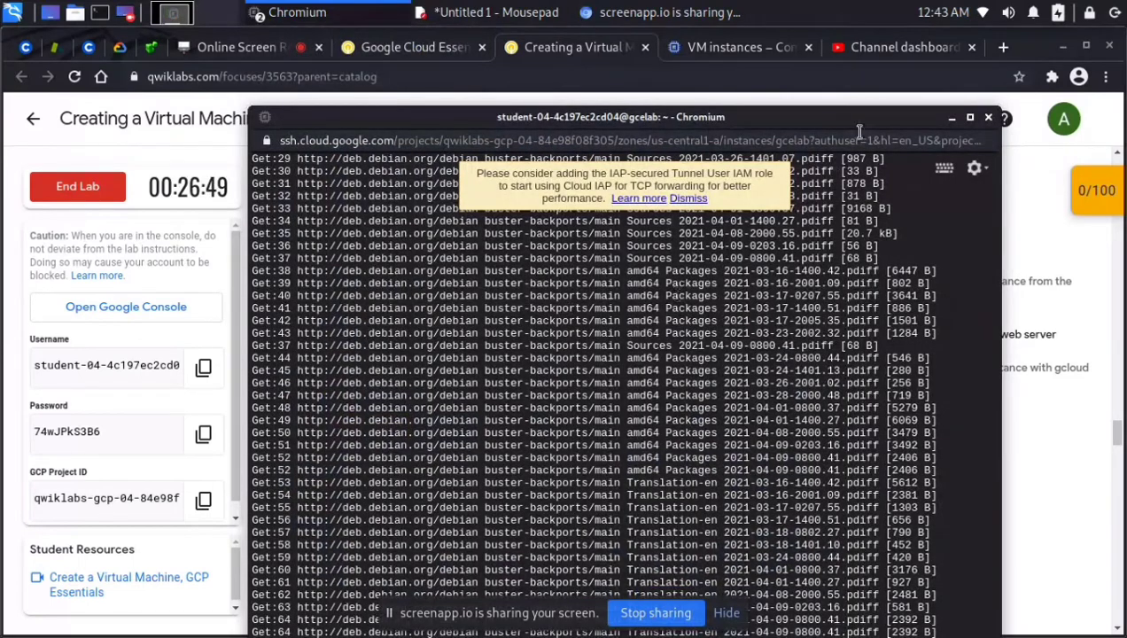
left_click(971, 117)
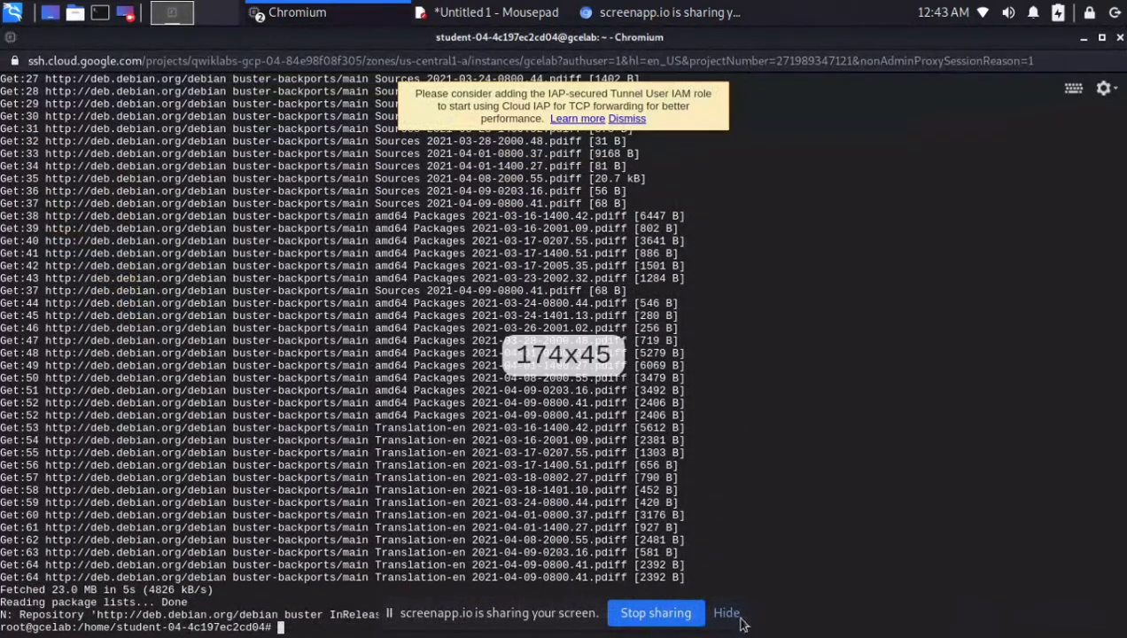
left_click(732, 619)
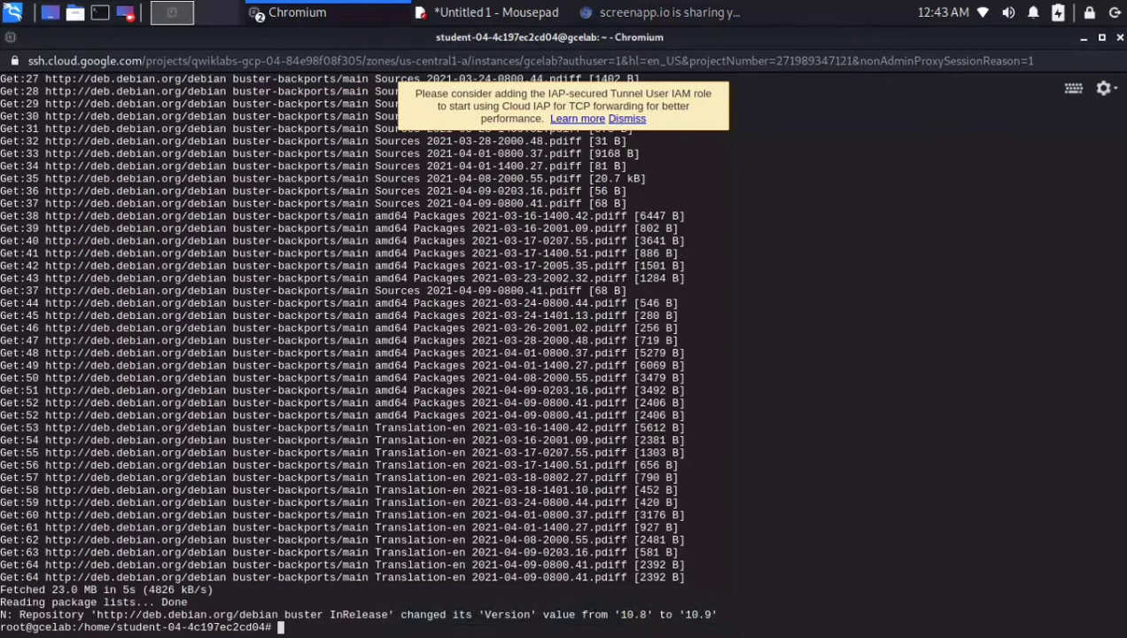
Run apt-get install nginx without the -y option in the SSH session and answer Y to continue.
key("ctrl+v")
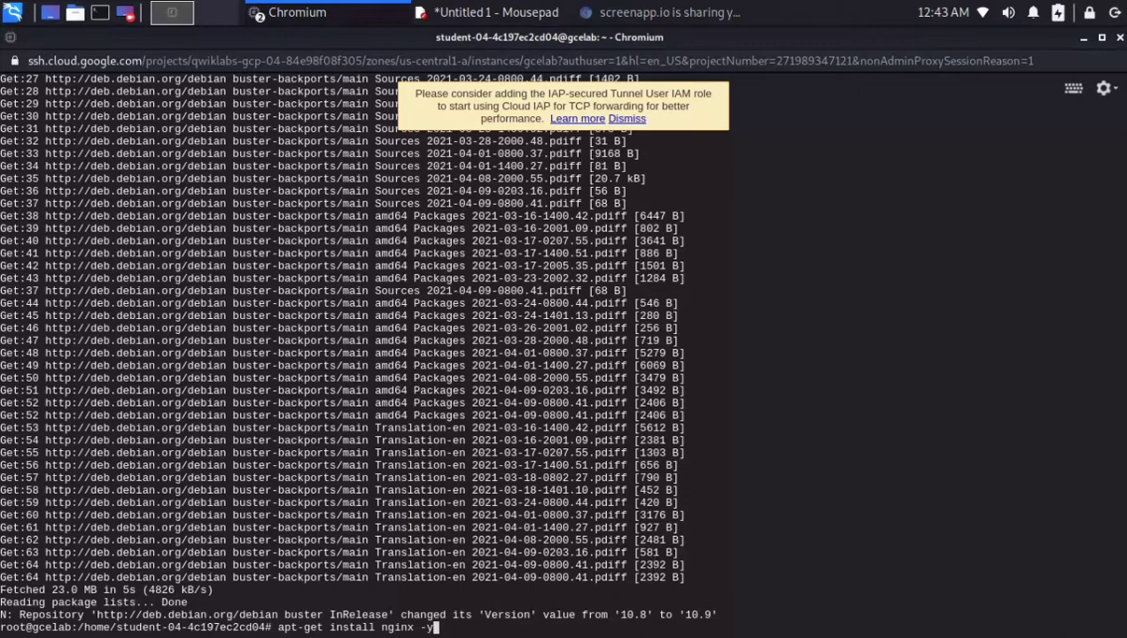
key("BackSpace")
key("BackSpace")
key("BackSpace")
key("Return")
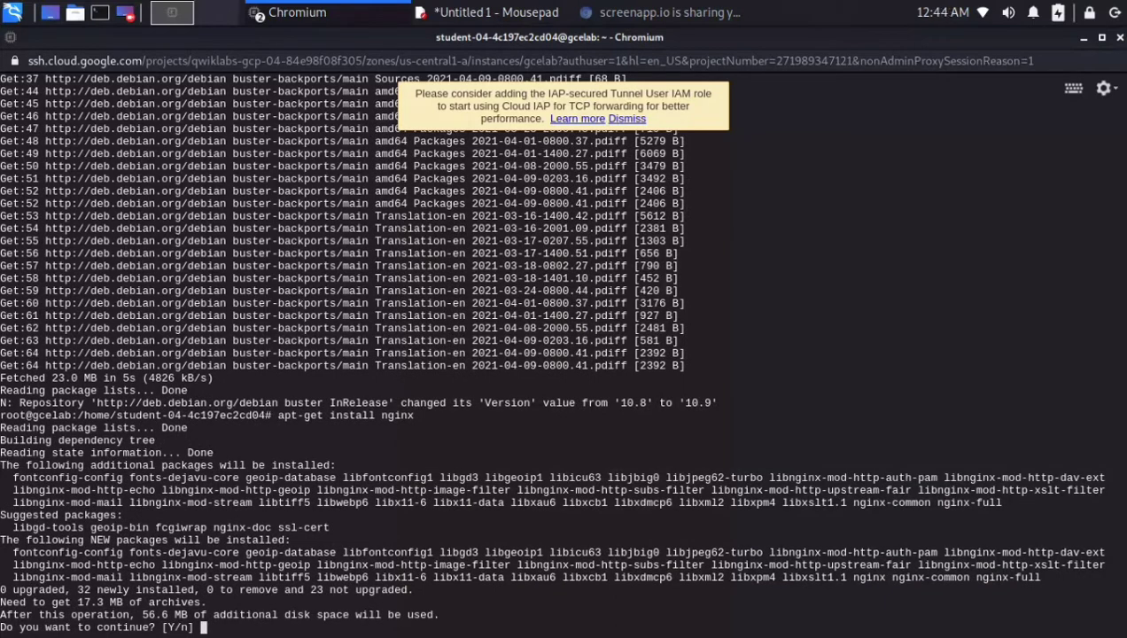
type("Y")
key("Return")
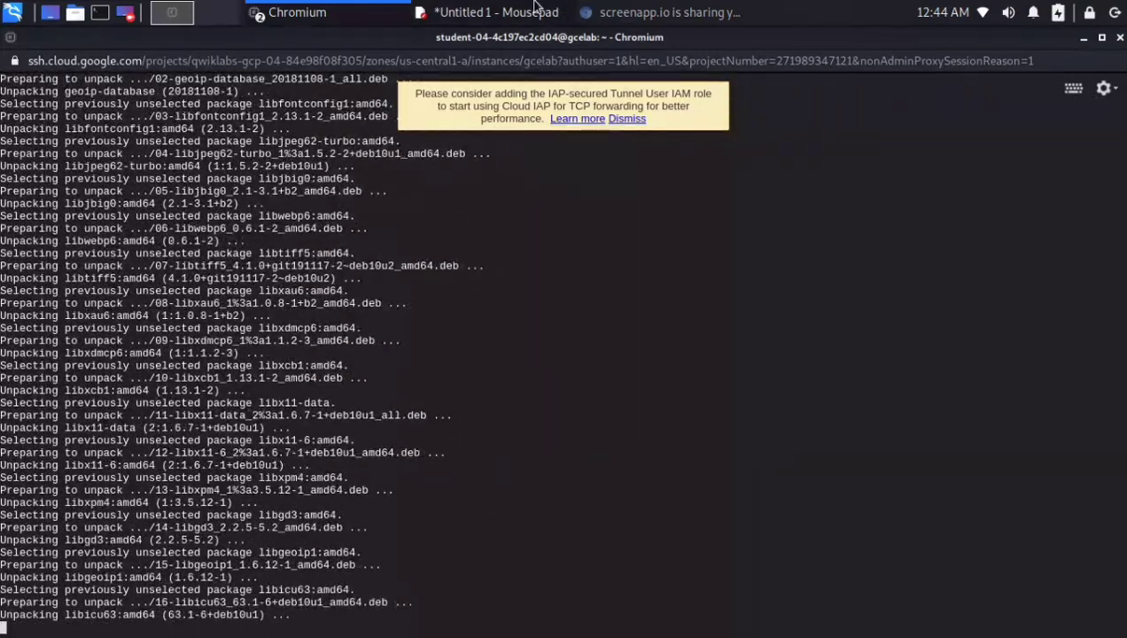
Switch to the lab page and examine step 4's command ps auwx | grep nginx for confirming that NGINX is running.
left_click(301, 13)
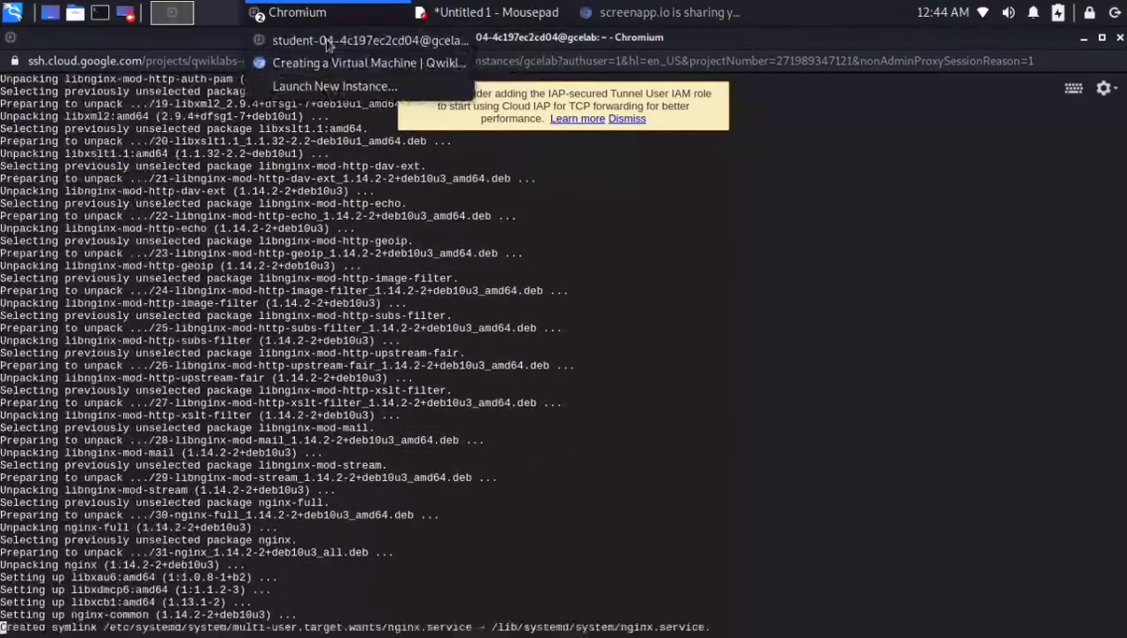
left_click(336, 63)
scroll(550, 293, "down", 3)
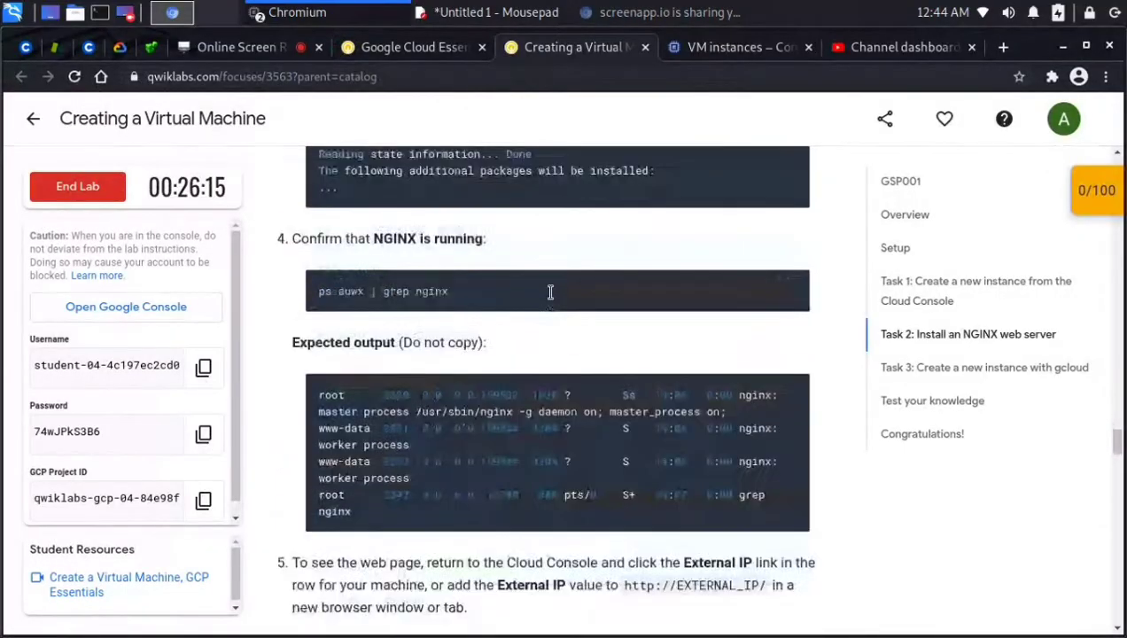
left_click_drag(324, 253, 682, 256)
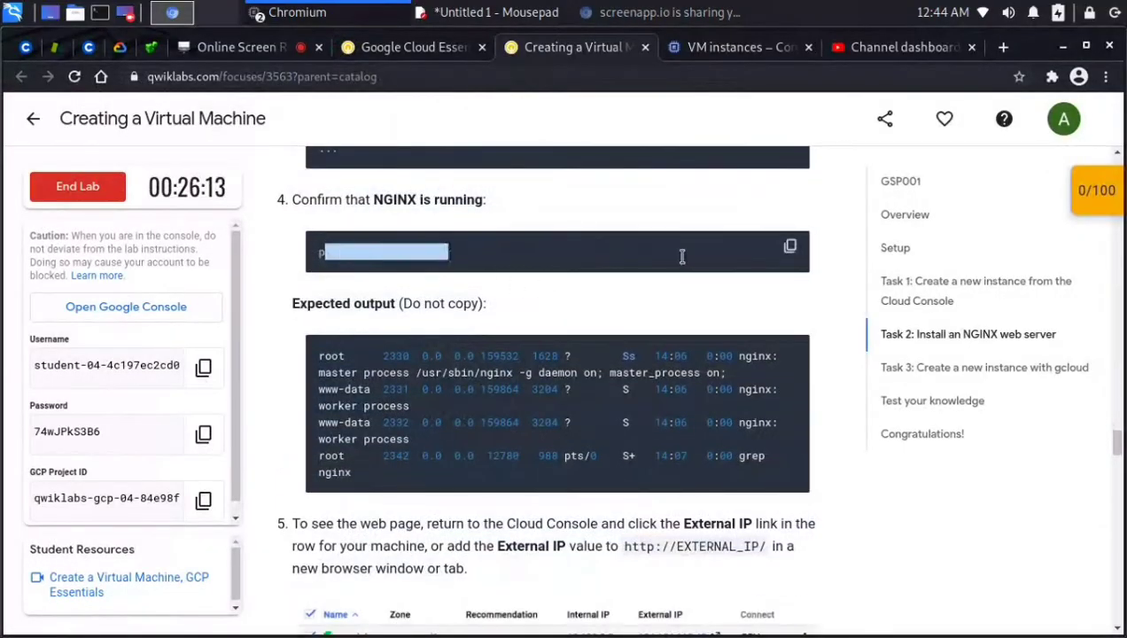
left_click(682, 256)
left_click_drag(317, 253, 572, 257)
left_click(360, 253)
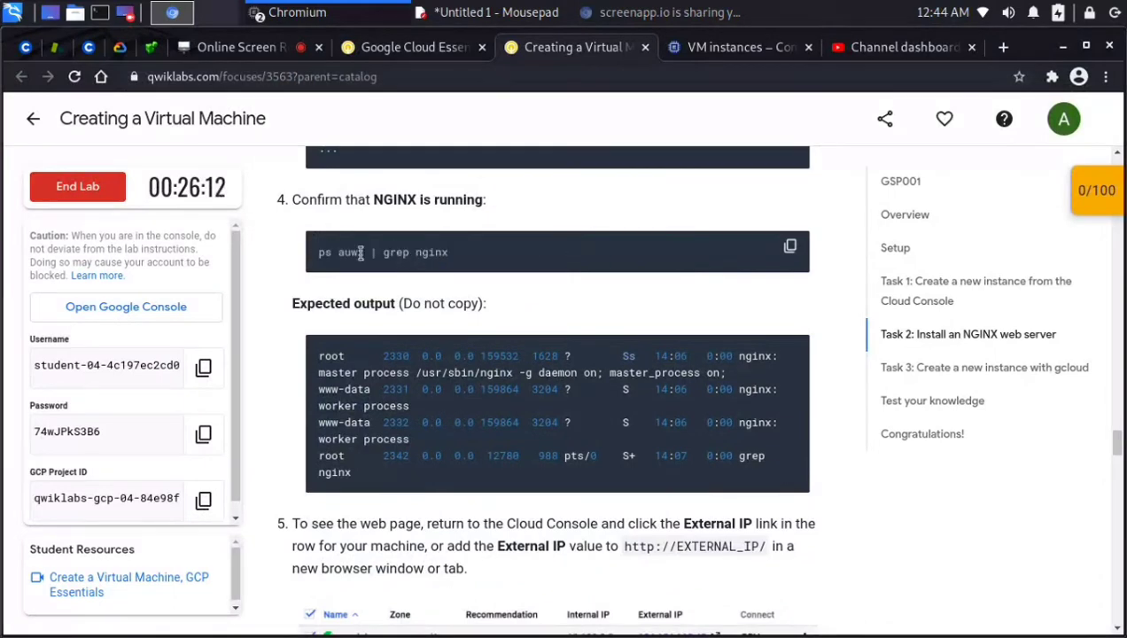
left_click_drag(310, 257, 443, 254)
left_click(432, 257)
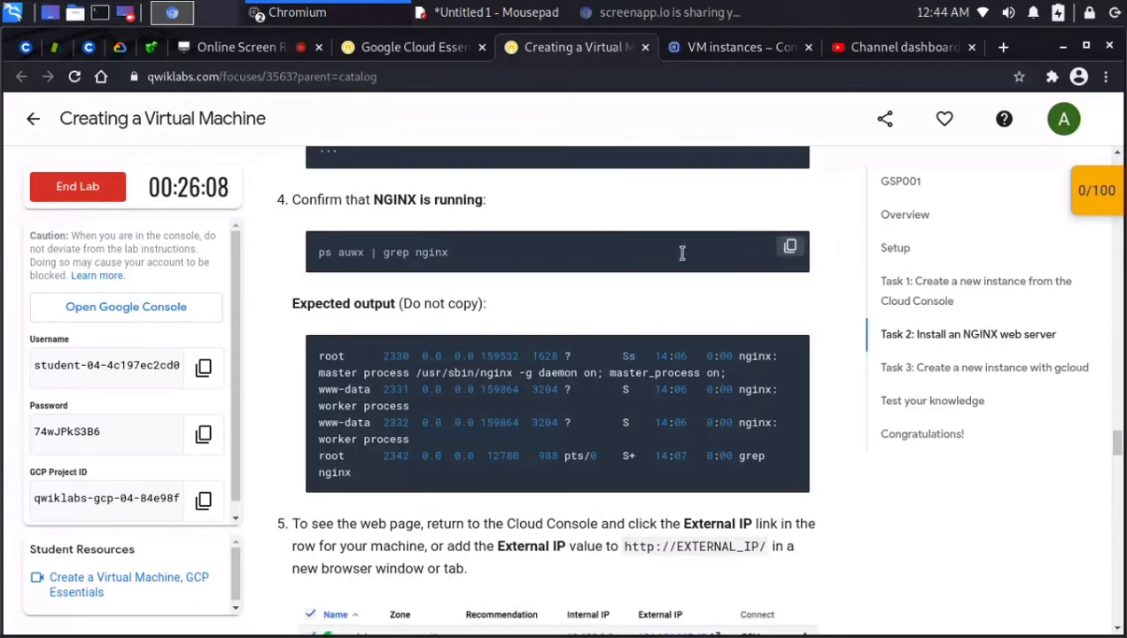
Switch to the gcelab SSH session and run ps auwx | grep nginx to list the NGINX processes.
left_click(474, 9)
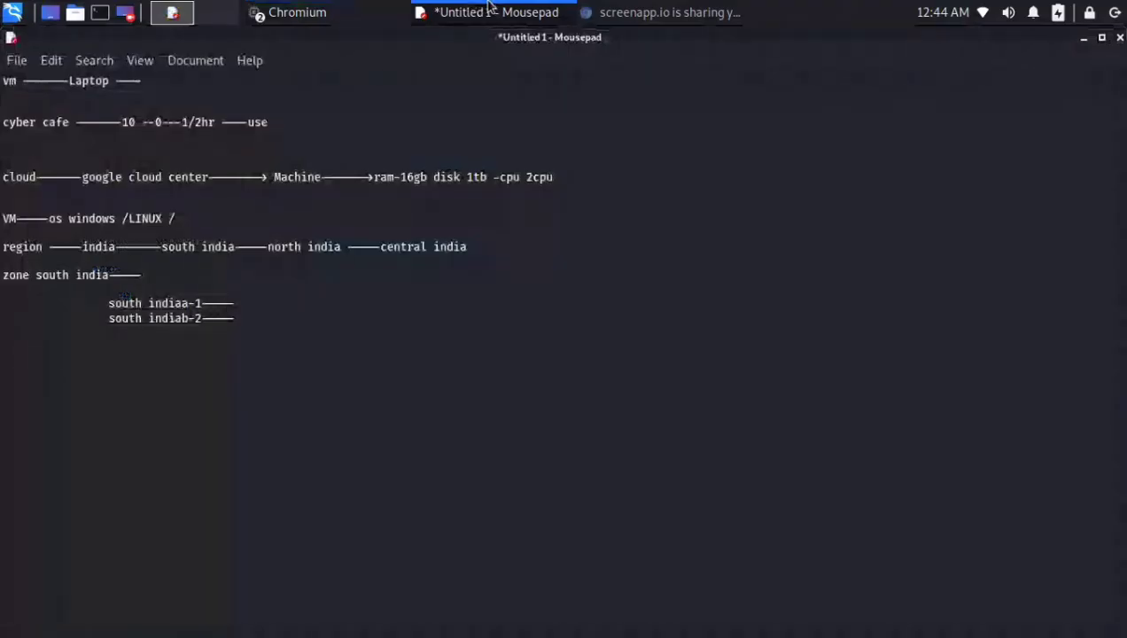
left_click(314, 10)
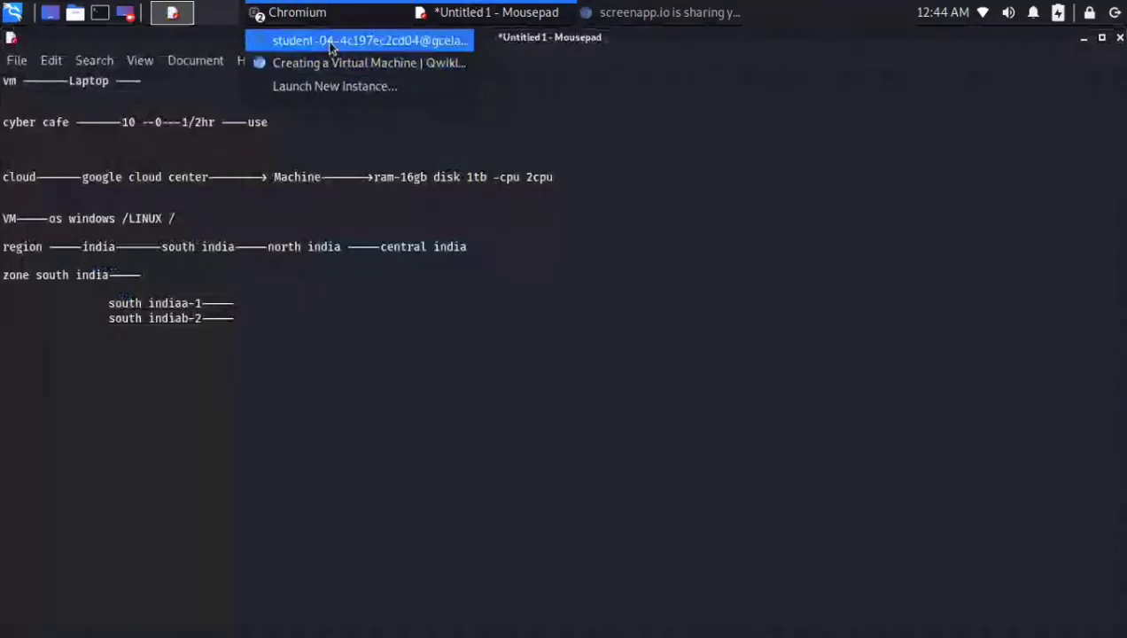
left_click(327, 41)
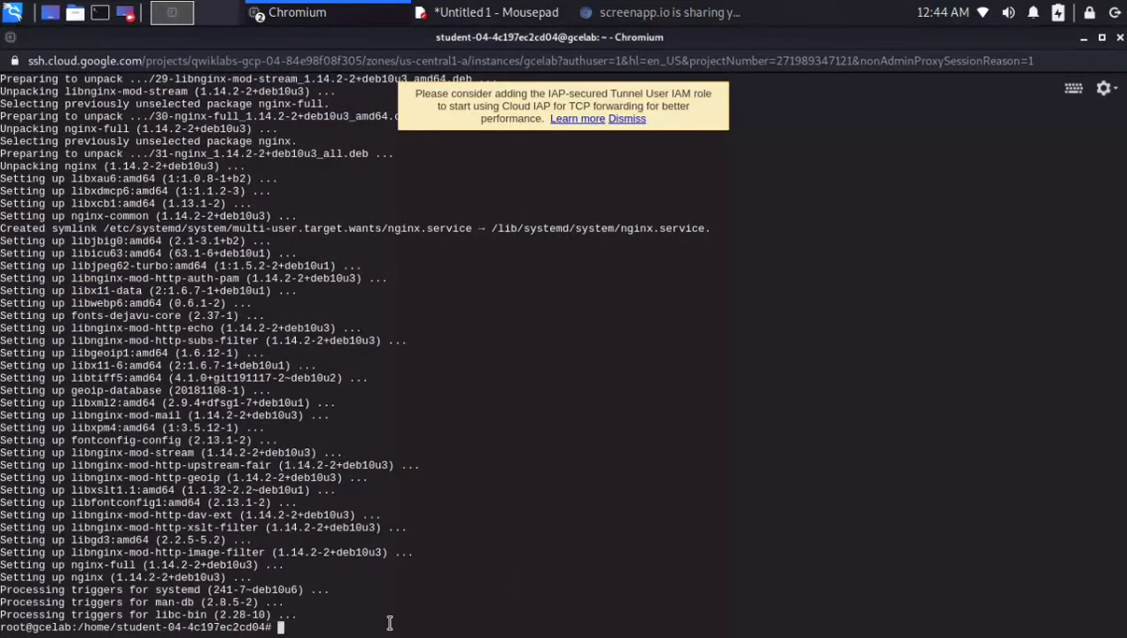
type("ps auwx | grep nginx")
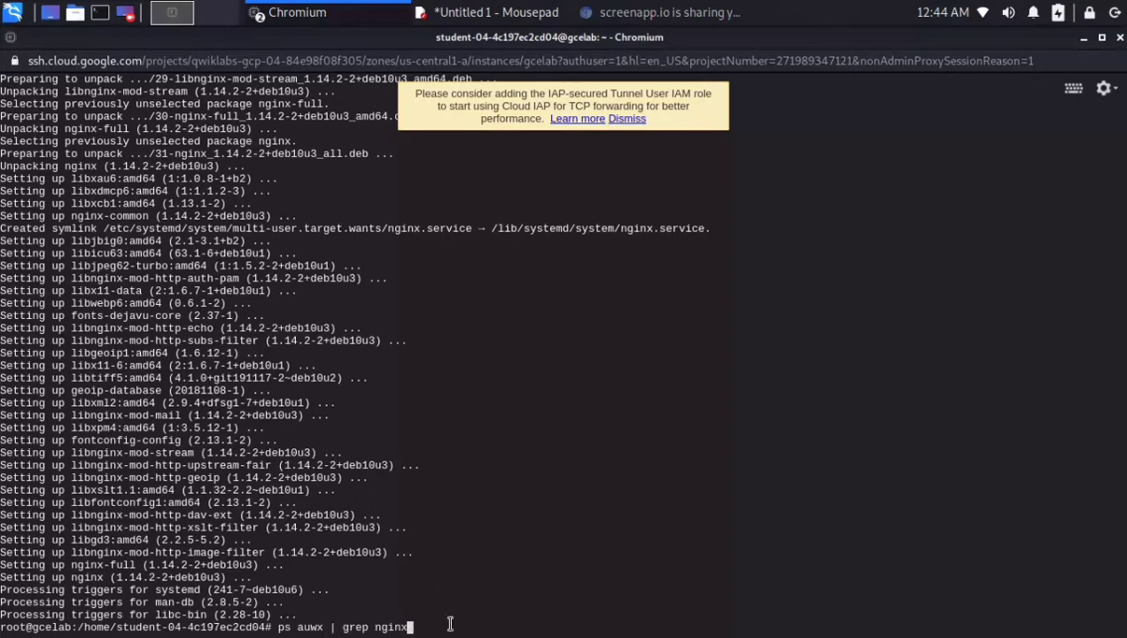
key("Return")
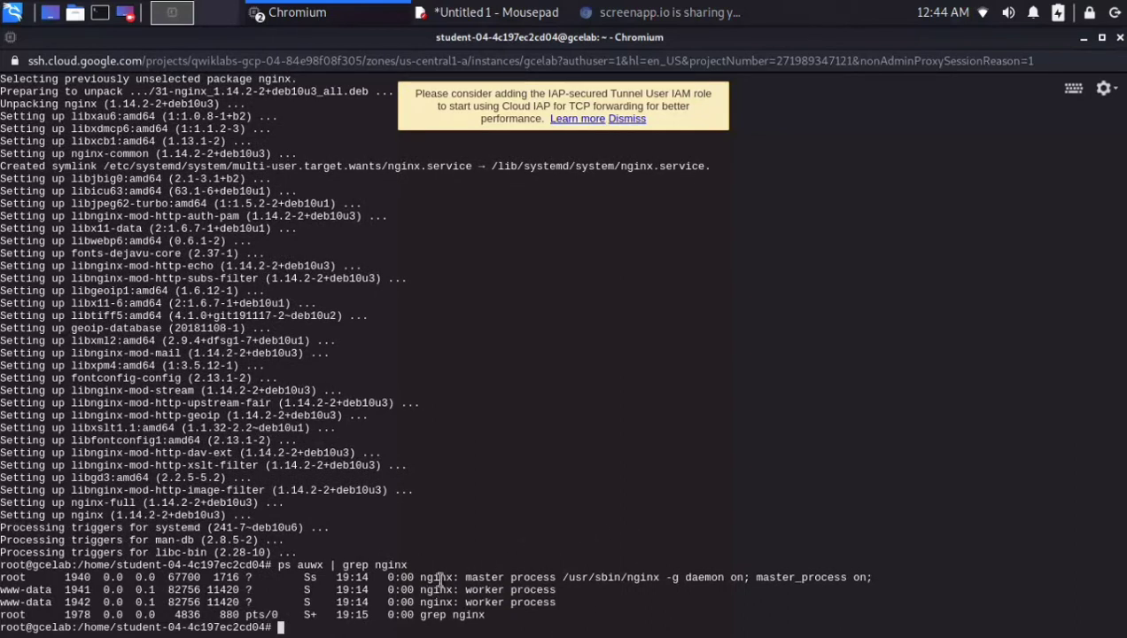
mouse_move(410, 564)
left_mouse_down()
mouse_move(447, 595)
mouse_move(540, 630)
mouse_move(401, 572)
left_mouse_up()
left_click(540, 630)
Return to the lab page and check the progress of the Compute Engine instance and NGINX server task.
left_click(297, 13)
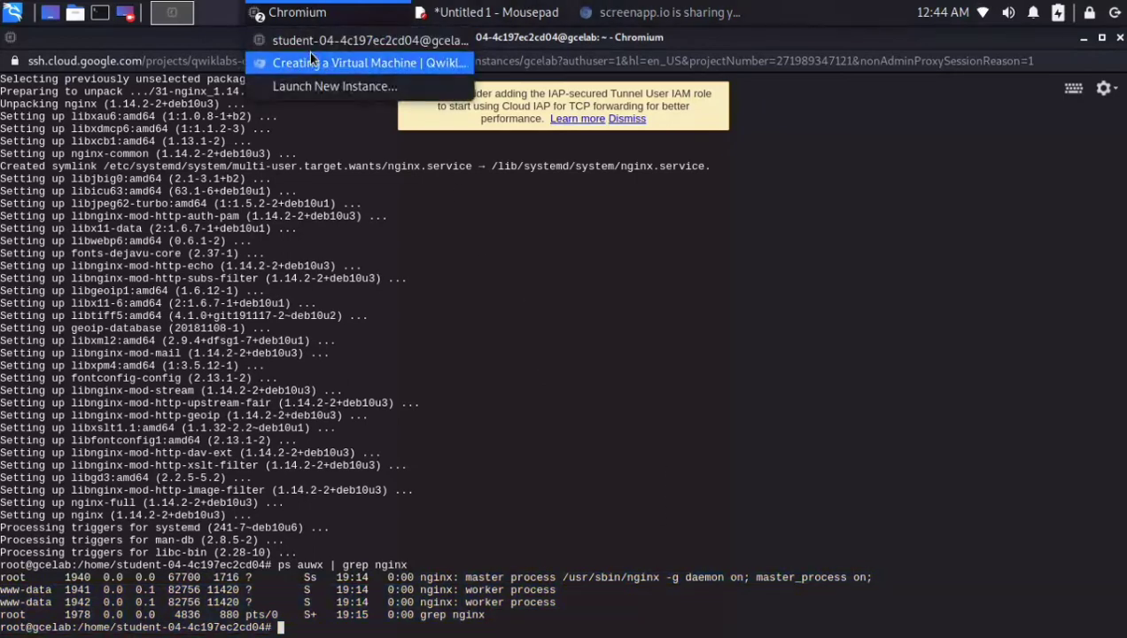
left_click(310, 87)
scroll(725, 426, "down", 10)
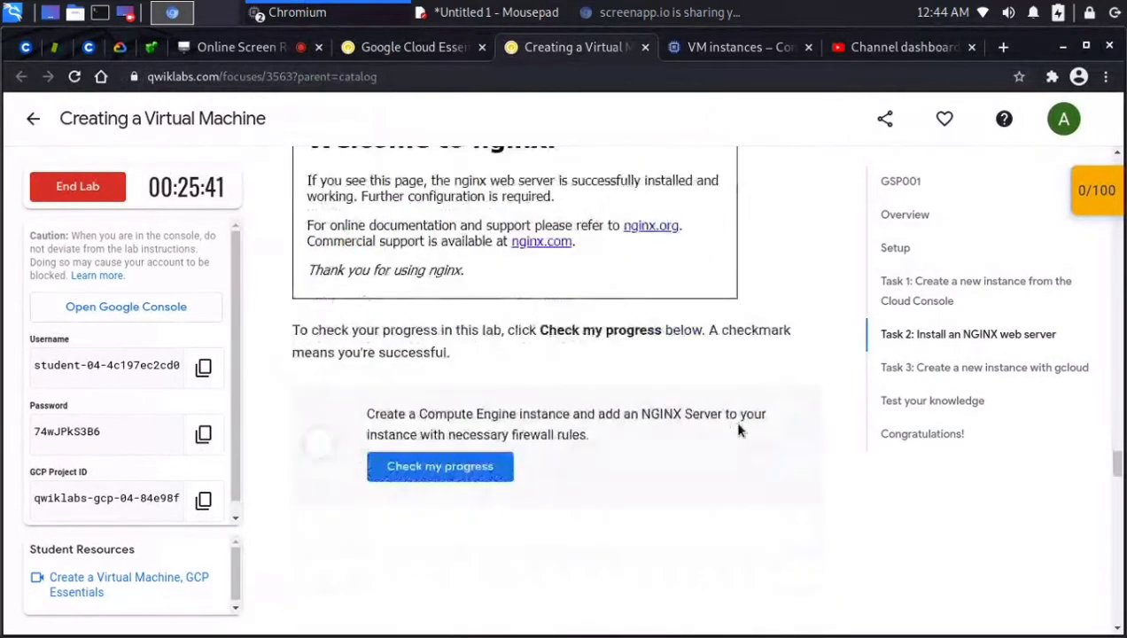
scroll(725, 427, "up", 6)
scroll(708, 423, "down", 3)
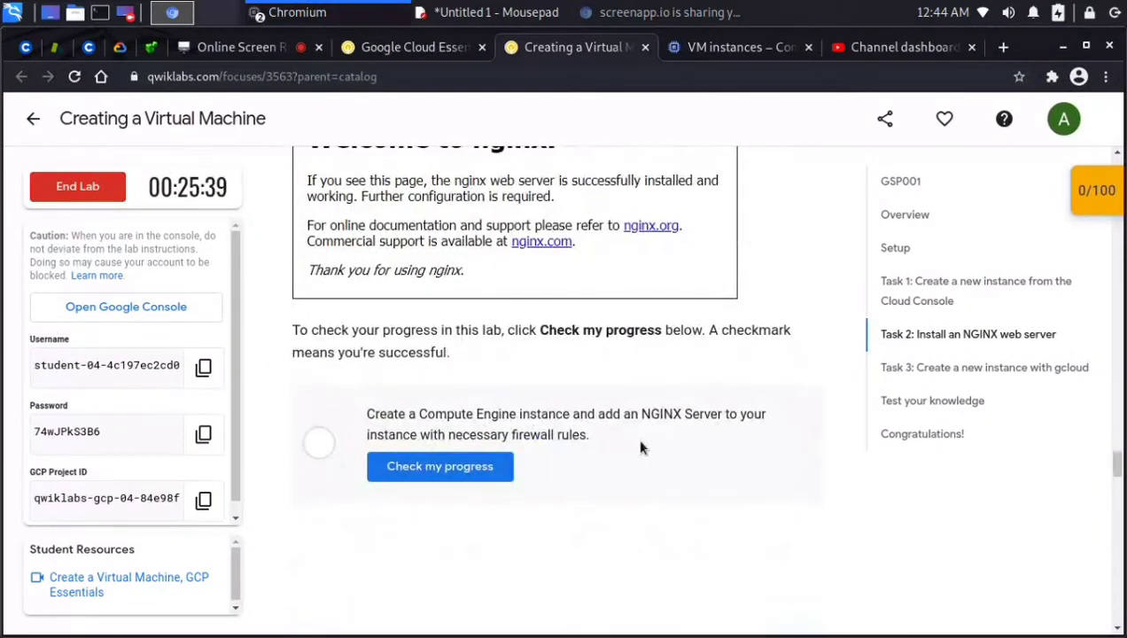
left_click(446, 465)
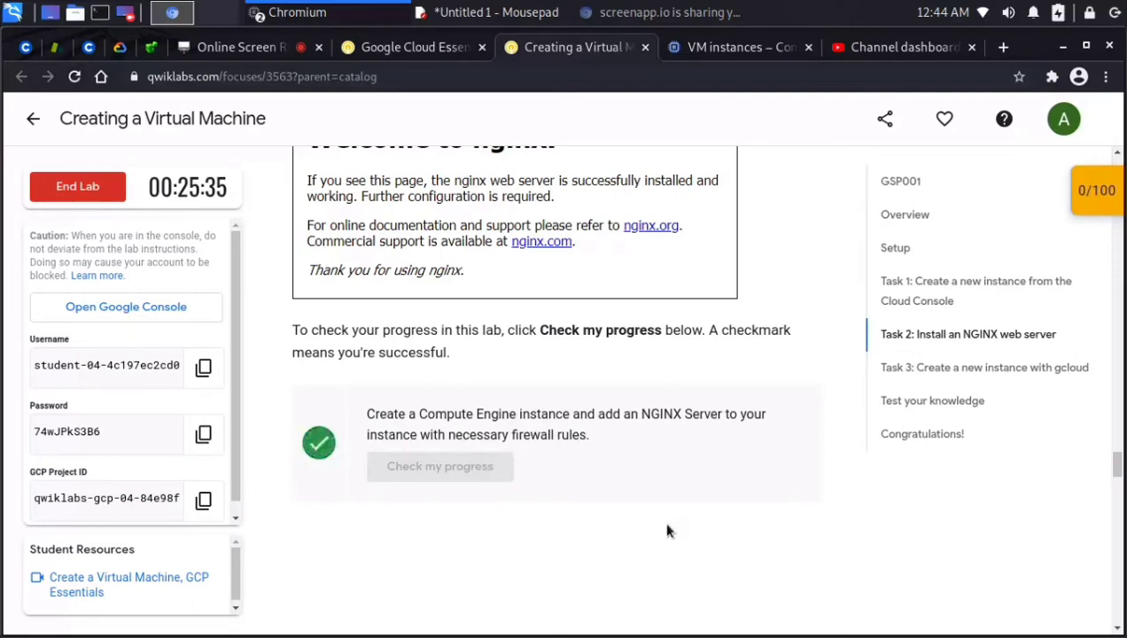
Read Task 3's gcloud instructions on the lab page and activate Cloud Shell from the VM instances console, continuing past its introduction.
scroll(696, 370, "down", 3)
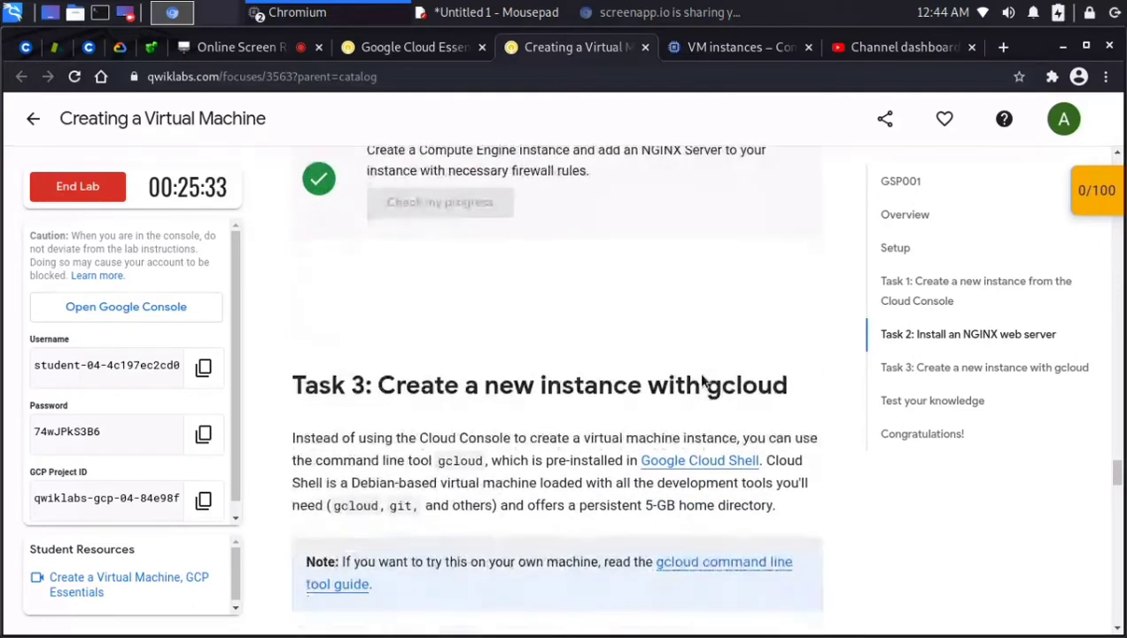
scroll(580, 344, "up", 7)
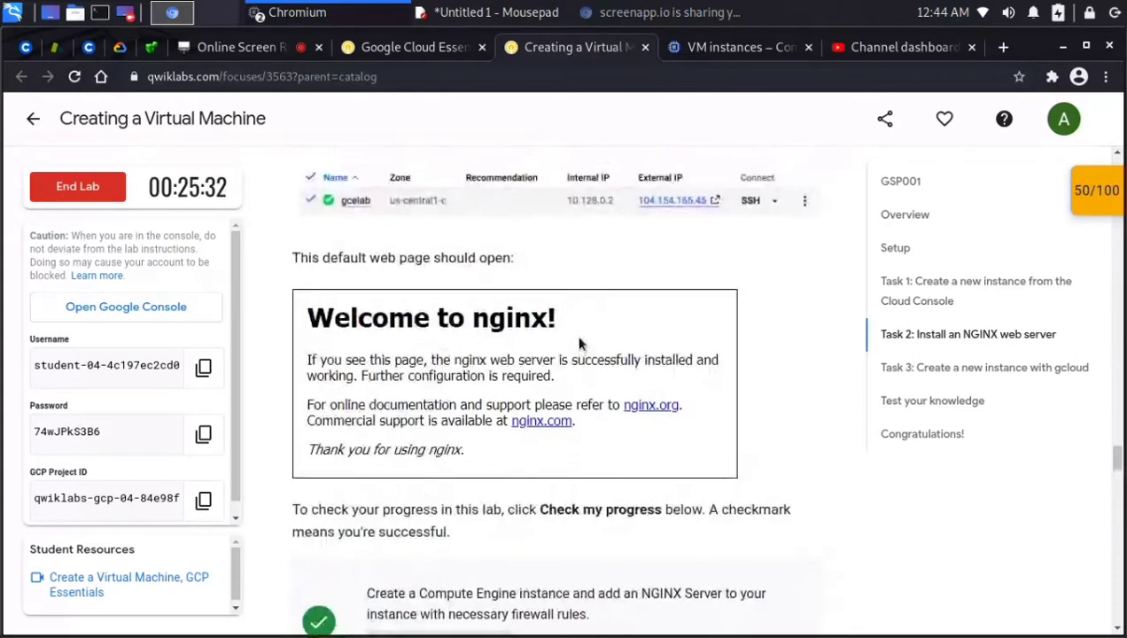
scroll(581, 344, "down", 8)
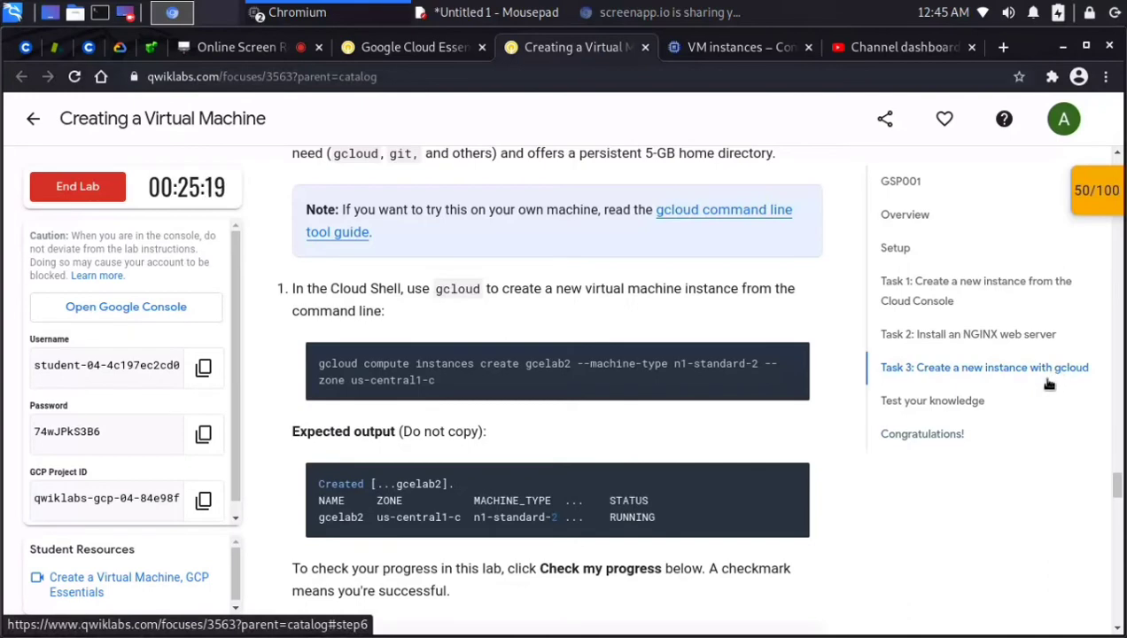
left_click(749, 49)
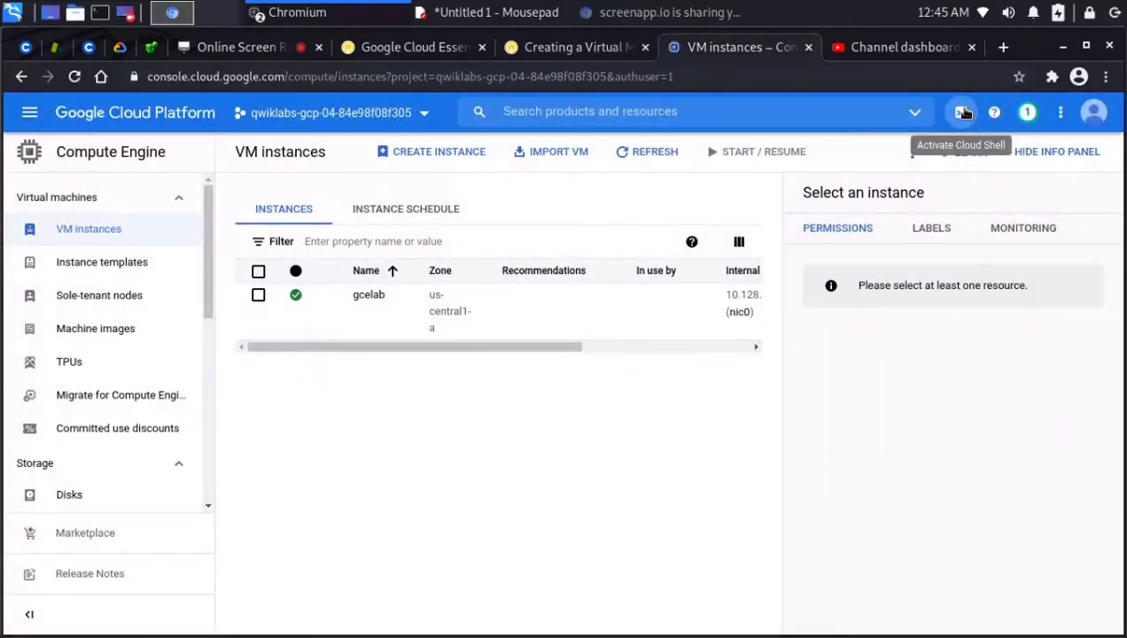
left_click(963, 113)
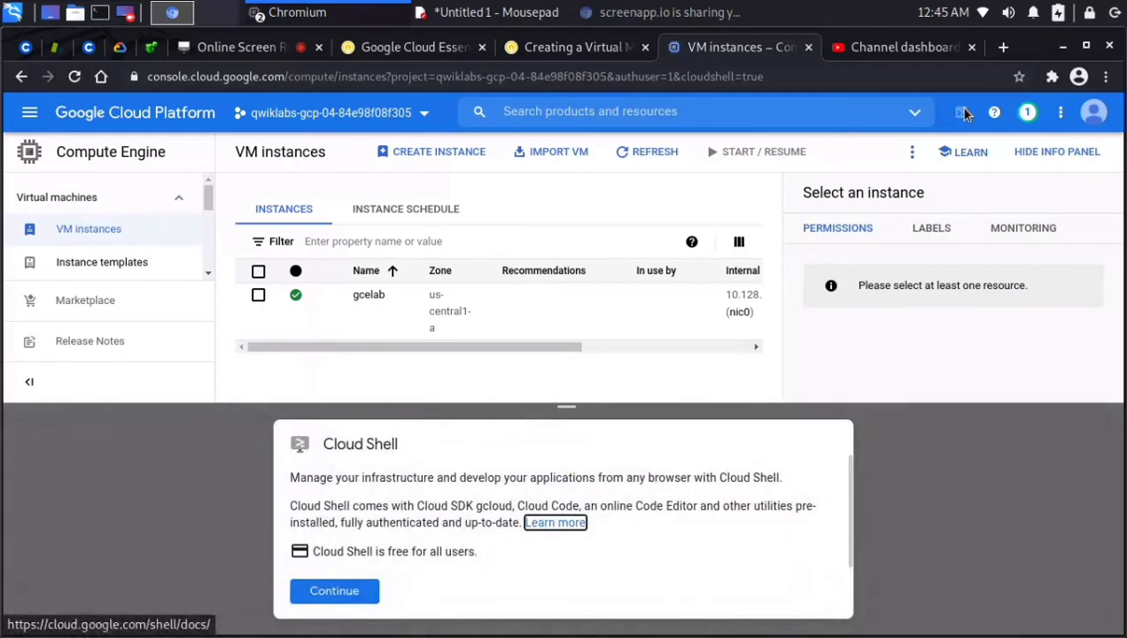
left_click(376, 591)
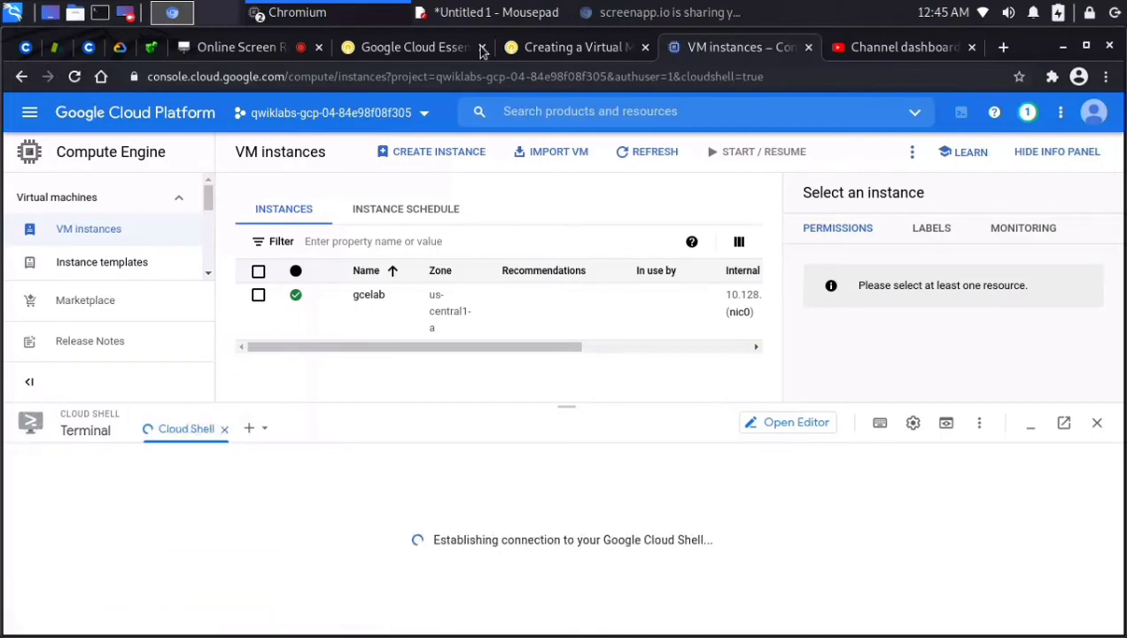
Switch to the gcelab SSH session and examine the login prompt at the start of its output.
left_click(346, 8)
left_click(347, 41)
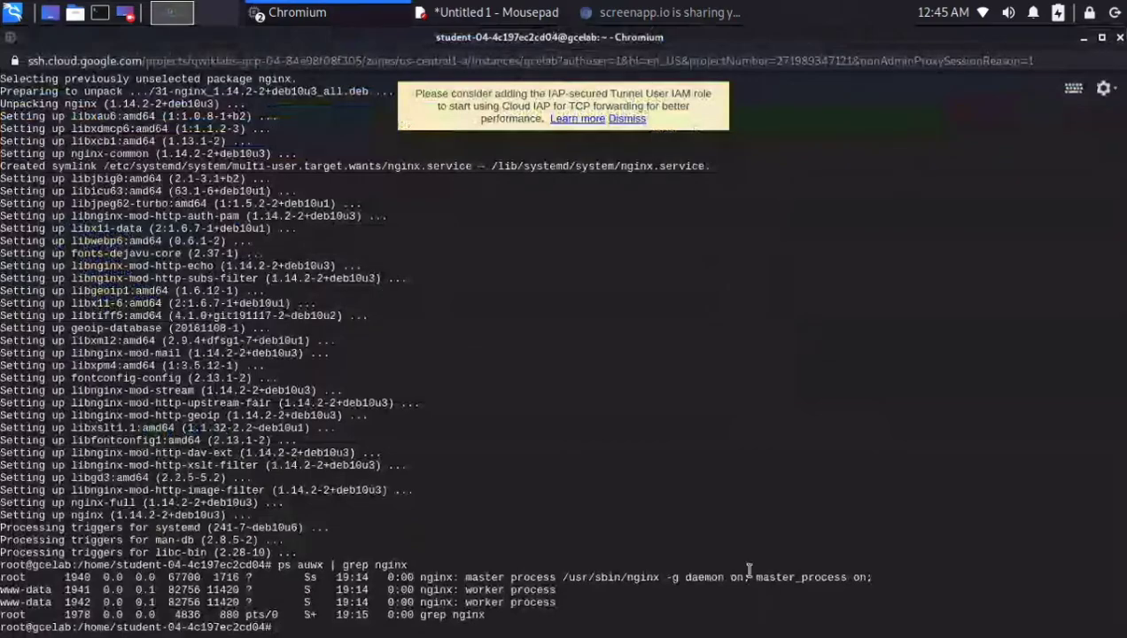
scroll(283, 355, "up", 5)
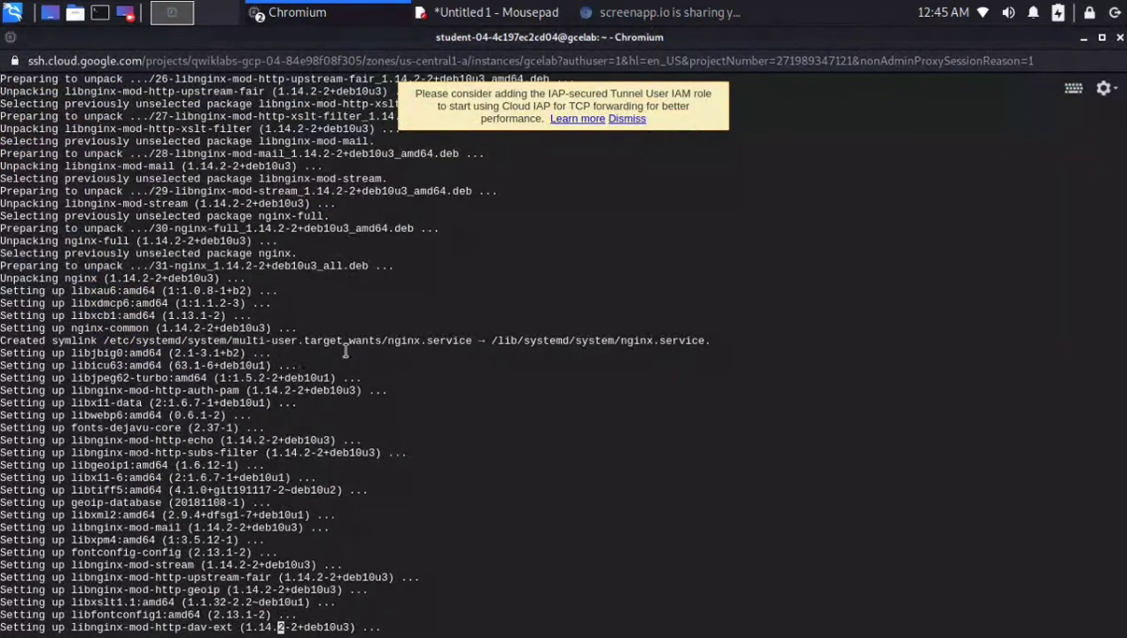
scroll(350, 346, "up", 20)
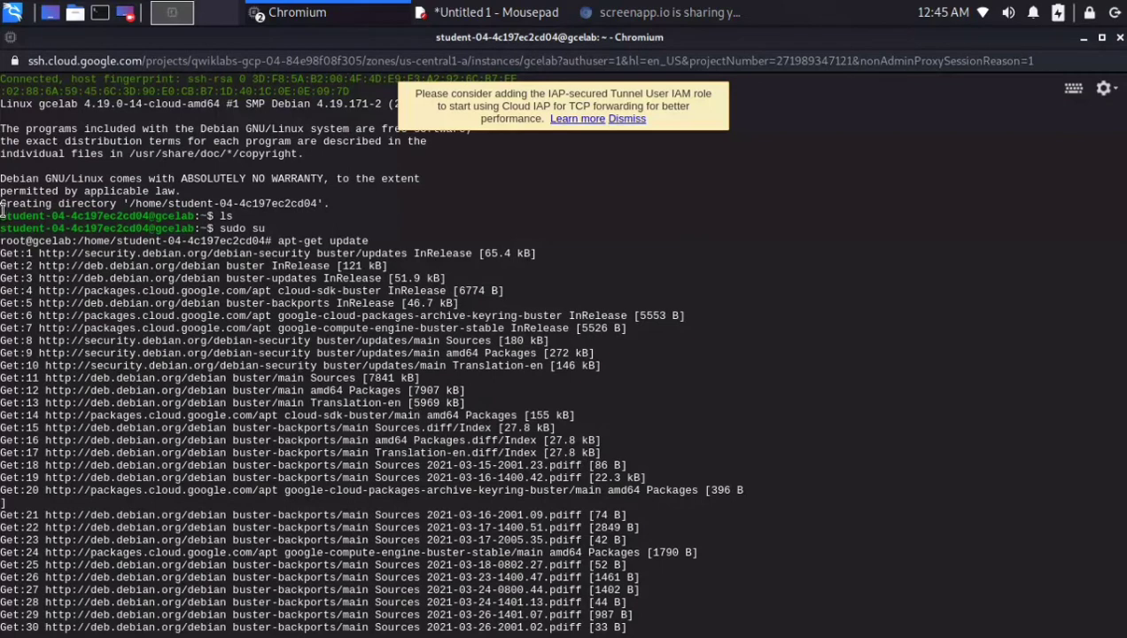
left_click_drag(3, 212, 111, 220)
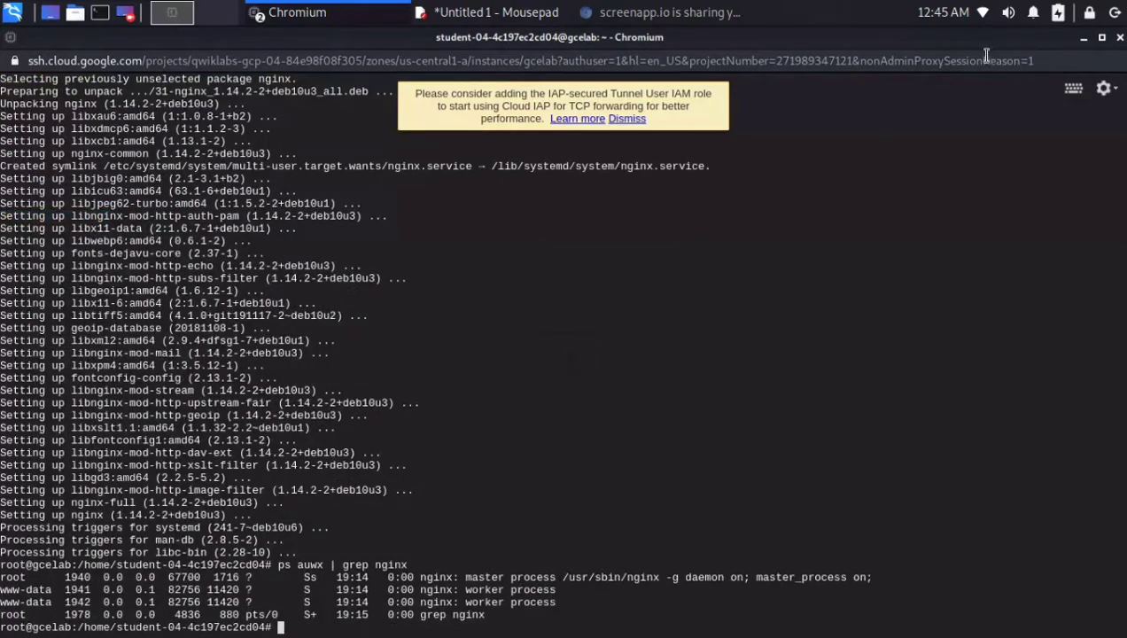
Return to the Cloud Console and list the Cloud Shell home directory with ls.
left_click(367, 9)
left_click(350, 61)
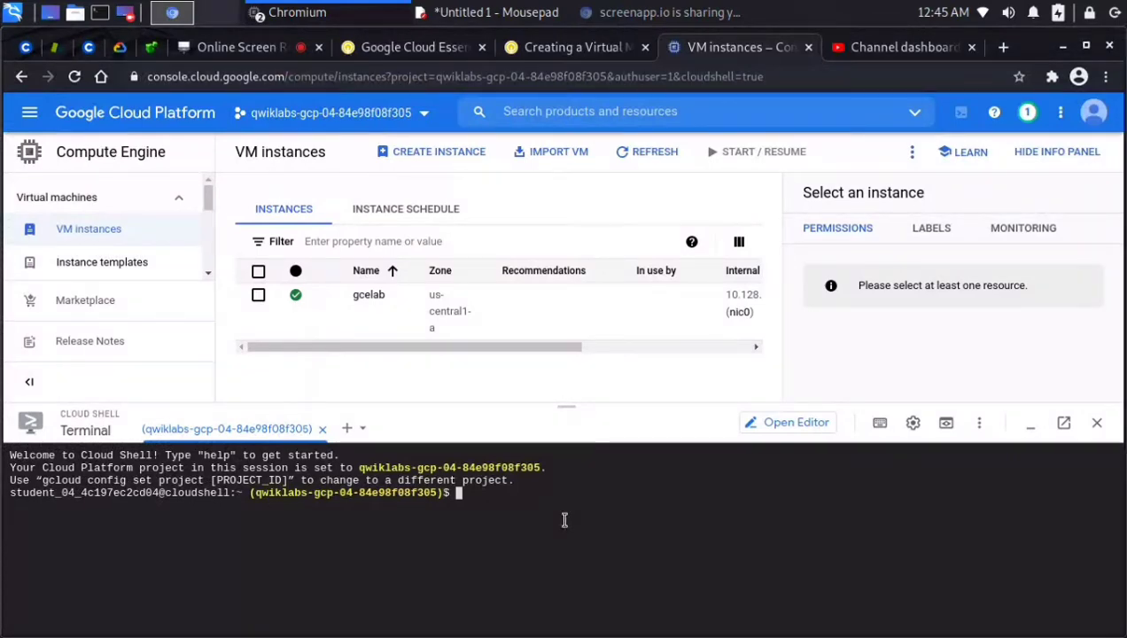
type("ls")
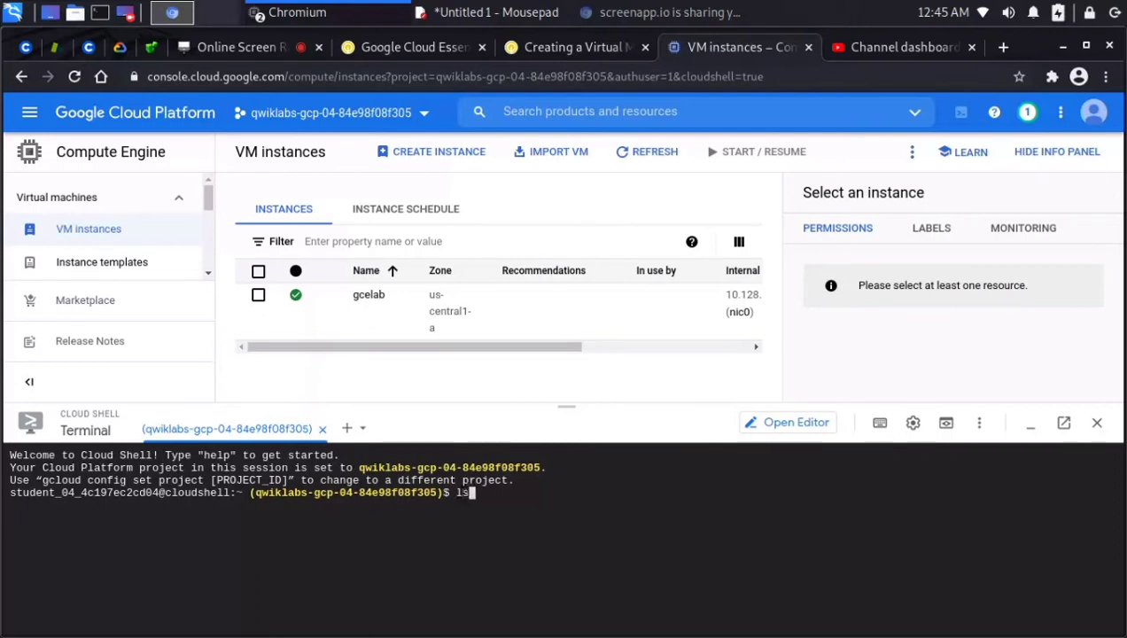
key("Return")
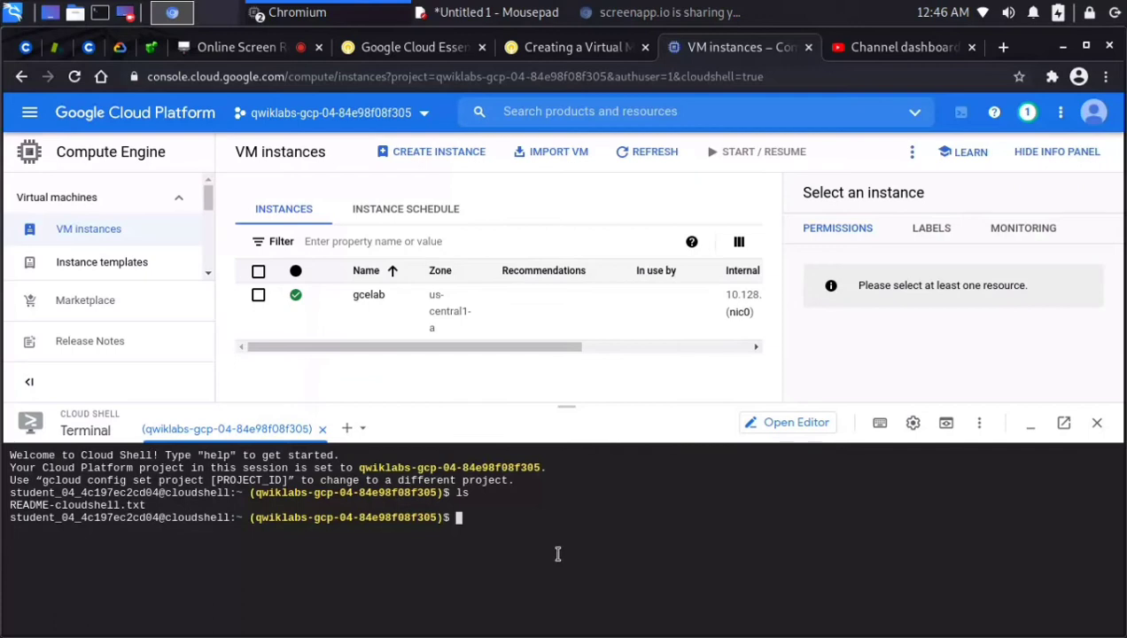
Begin the Cloud Shell command gcloud compute instances create gcelab2 --machine-type n1-standard without running it.
type("gcloud compute ")
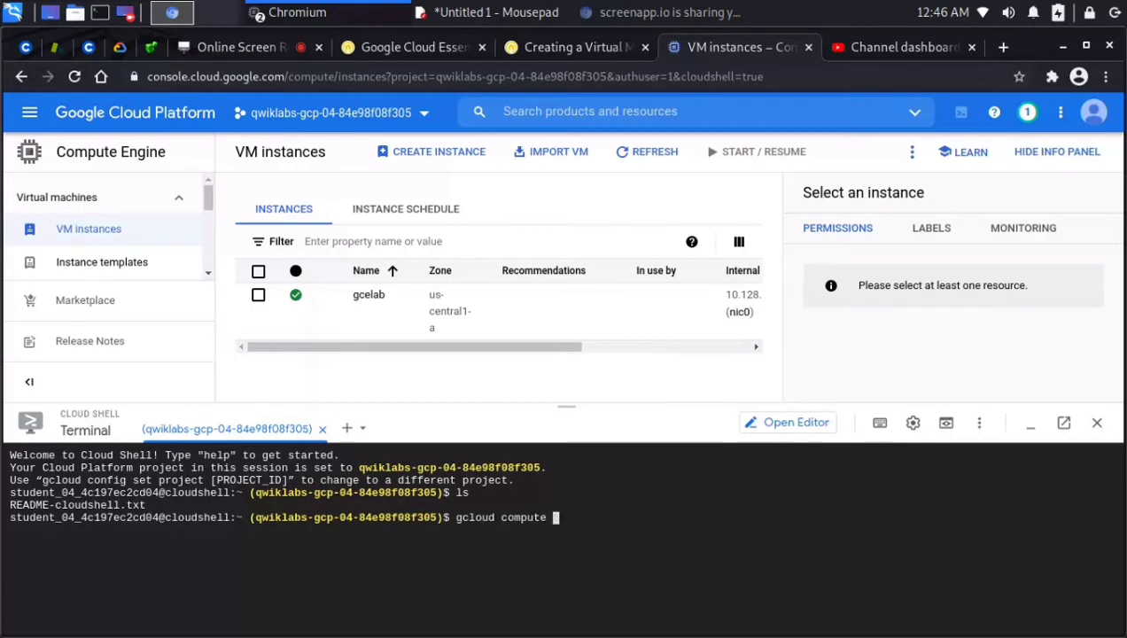
type("instances create ")
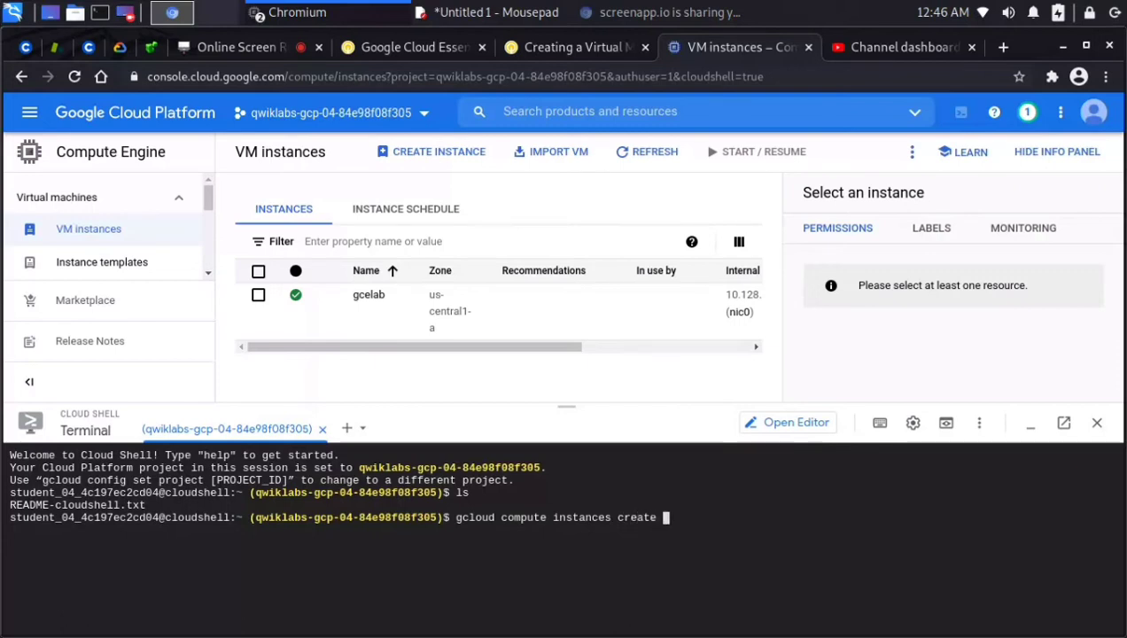
type("gcelab2")
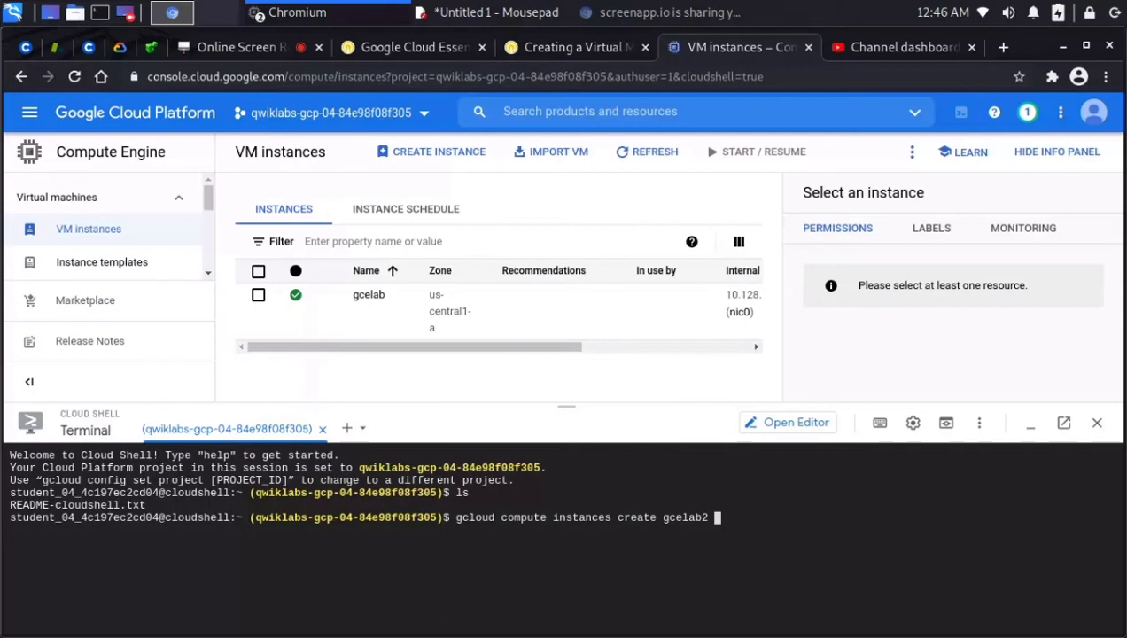
type("--machine")
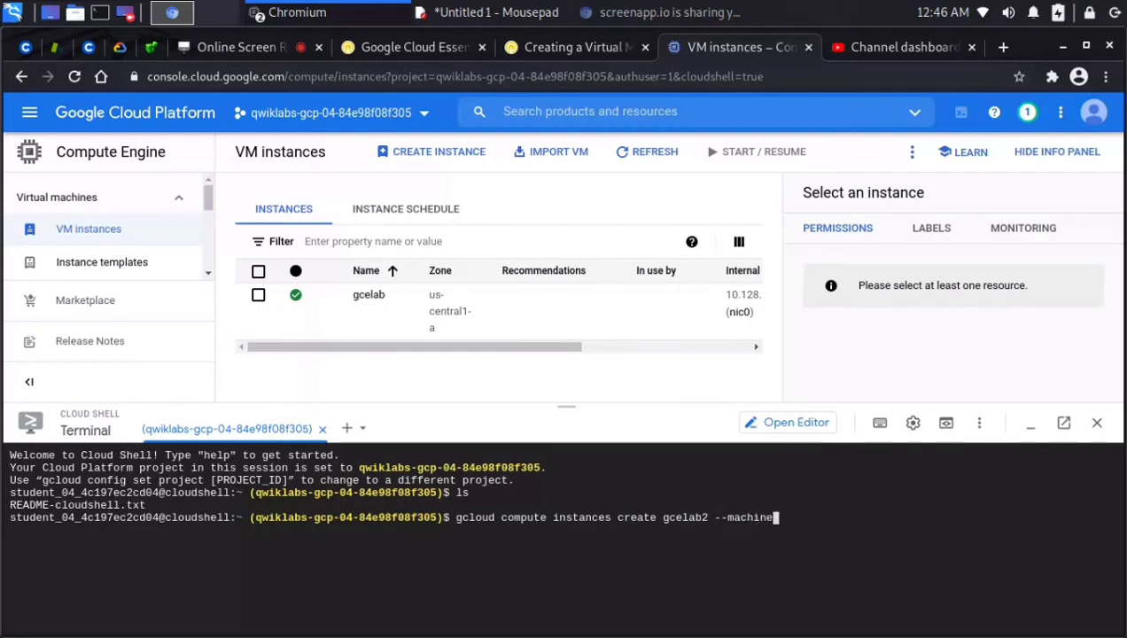
type("-type n1-s")
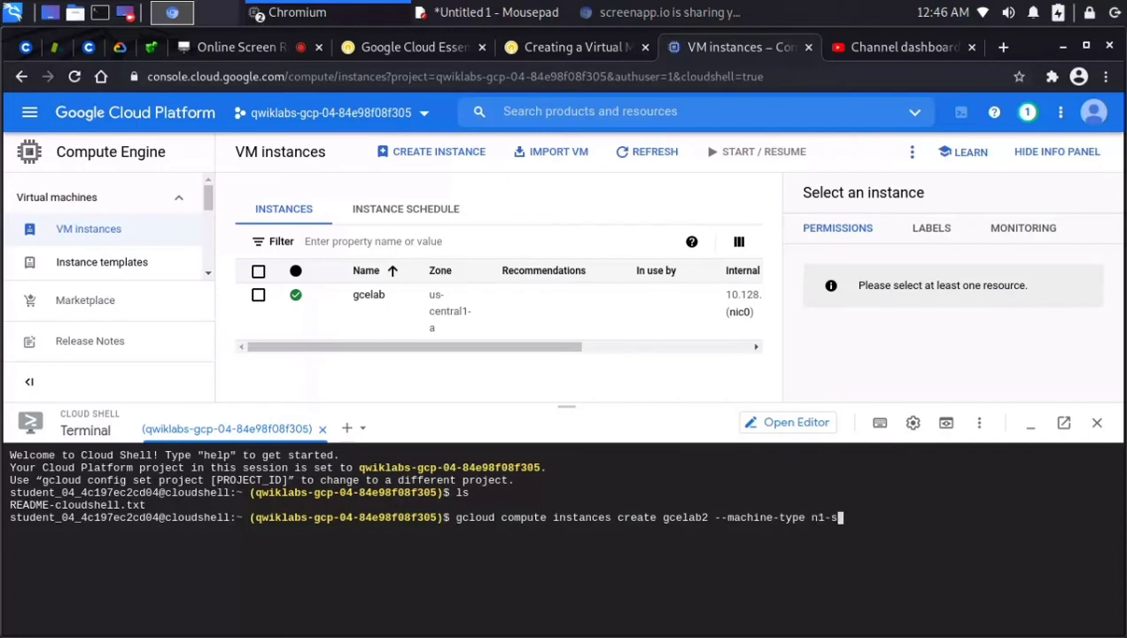
type("tandard")
key("BackSpace")
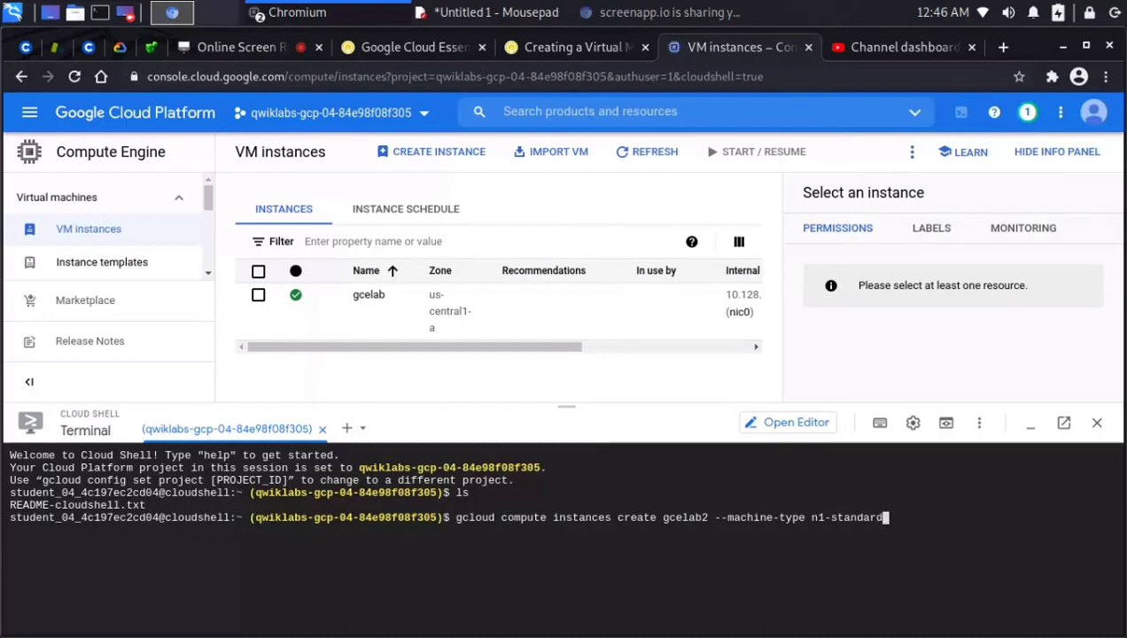
Check the machine type in the lab's gcloud command and complete it as n1-standard-2 in Cloud Shell.
left_click(571, 47)
scroll(543, 322, "down", 4)
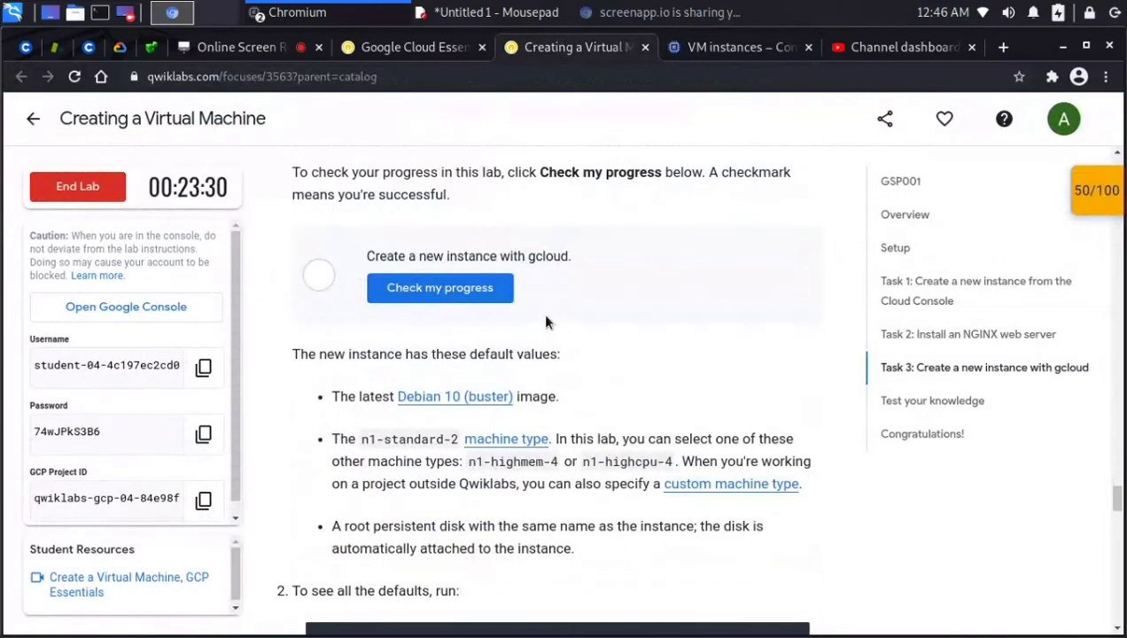
scroll(545, 322, "down", 4)
scroll(559, 340, "up", 4)
scroll(559, 340, "up", 5)
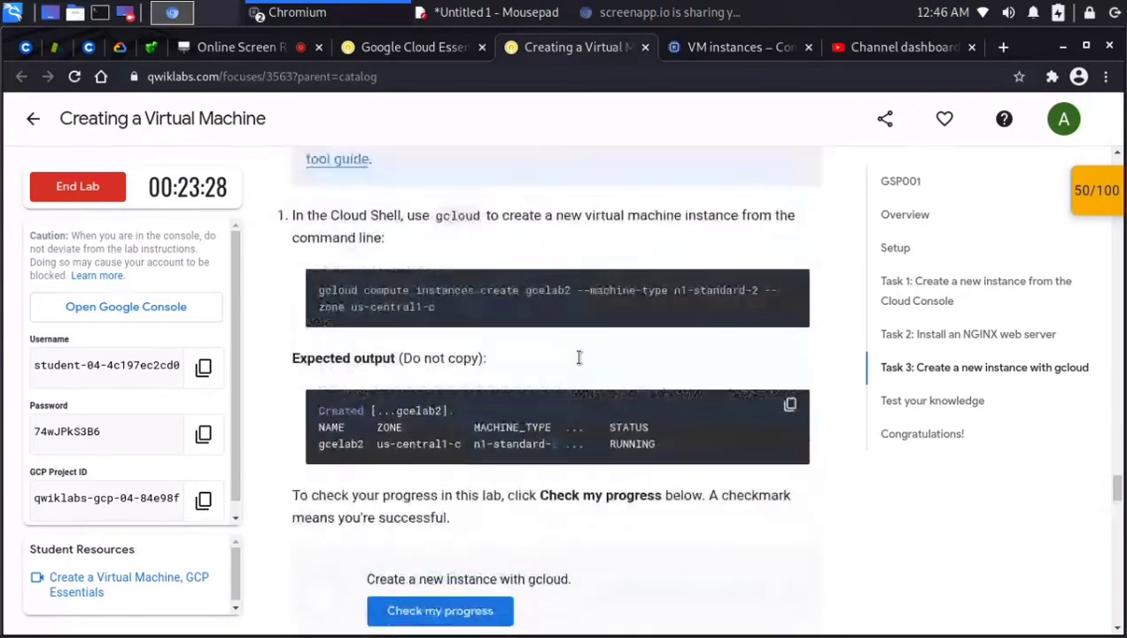
left_click_drag(674, 319, 762, 320)
left_click(765, 261)
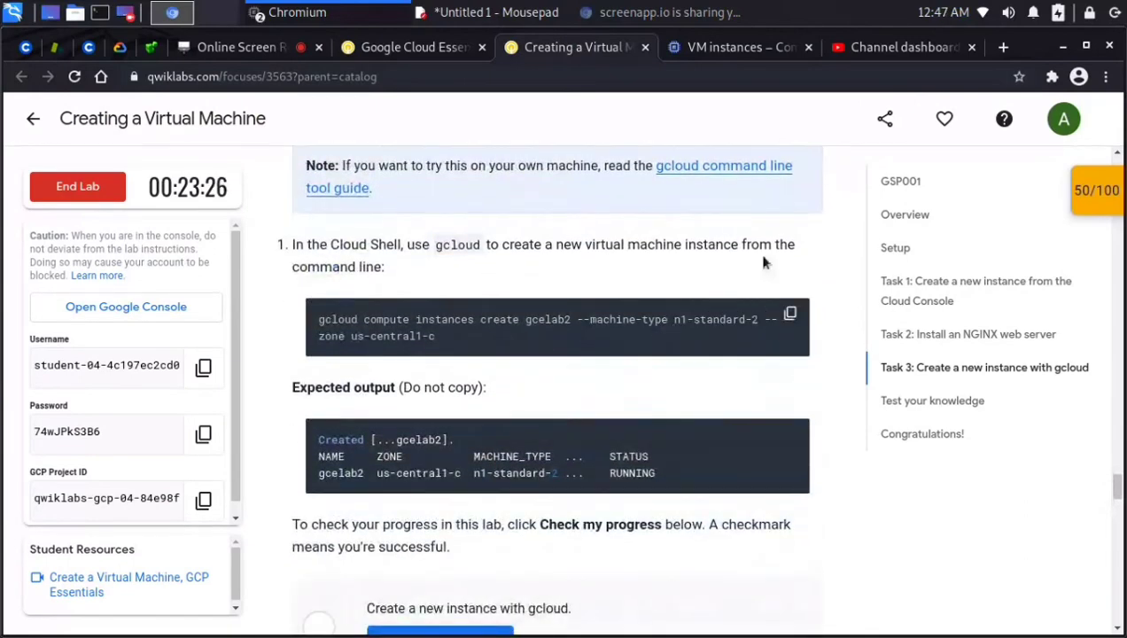
left_click(742, 49)
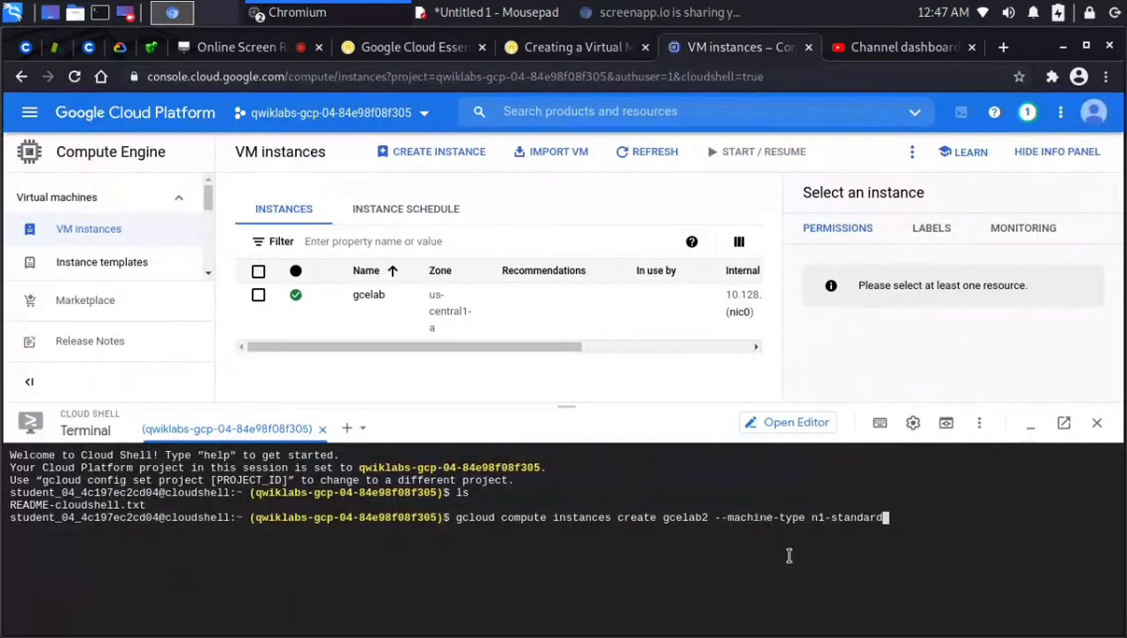
type("2 ")
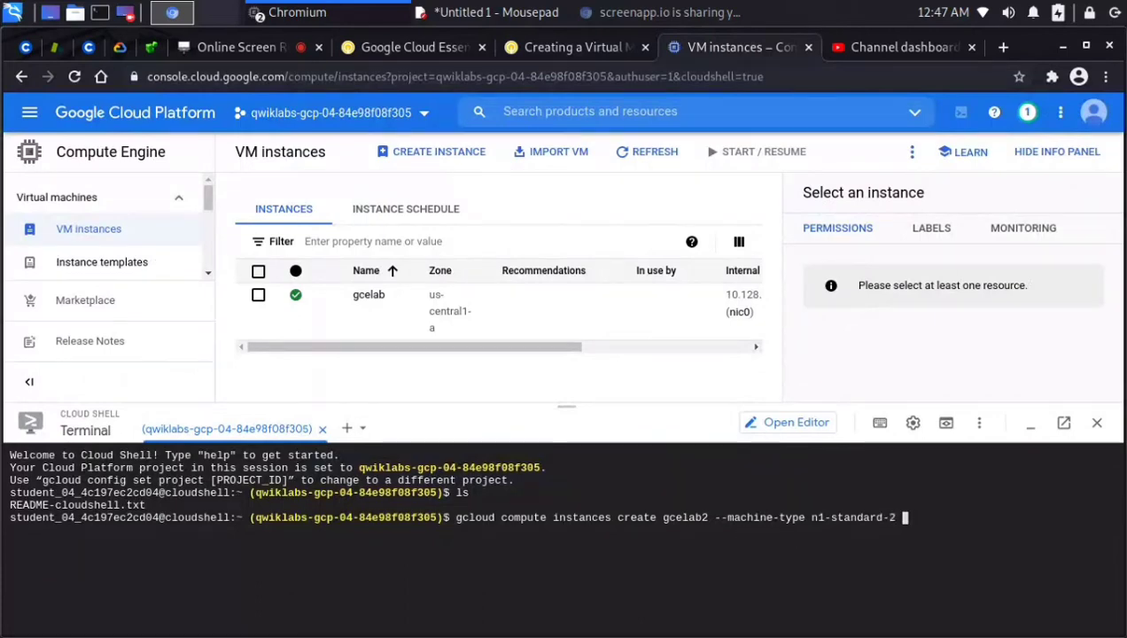
Append --zone us-central1-c to the Cloud Shell command, checking the zone against the lab's command.
type("--zone ")
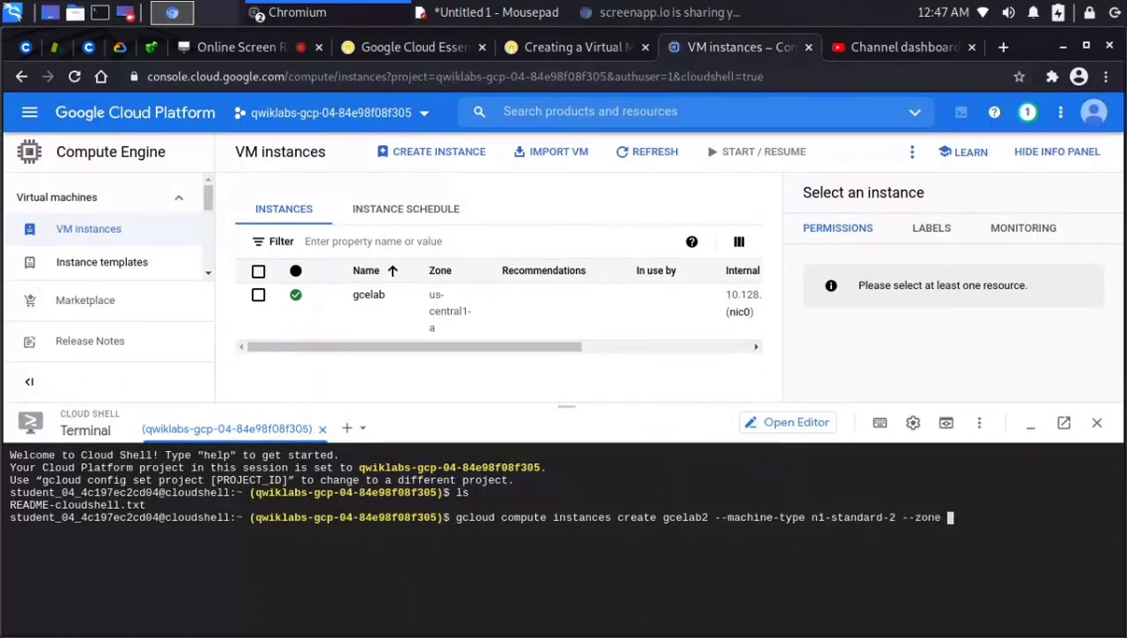
type("us-central1")
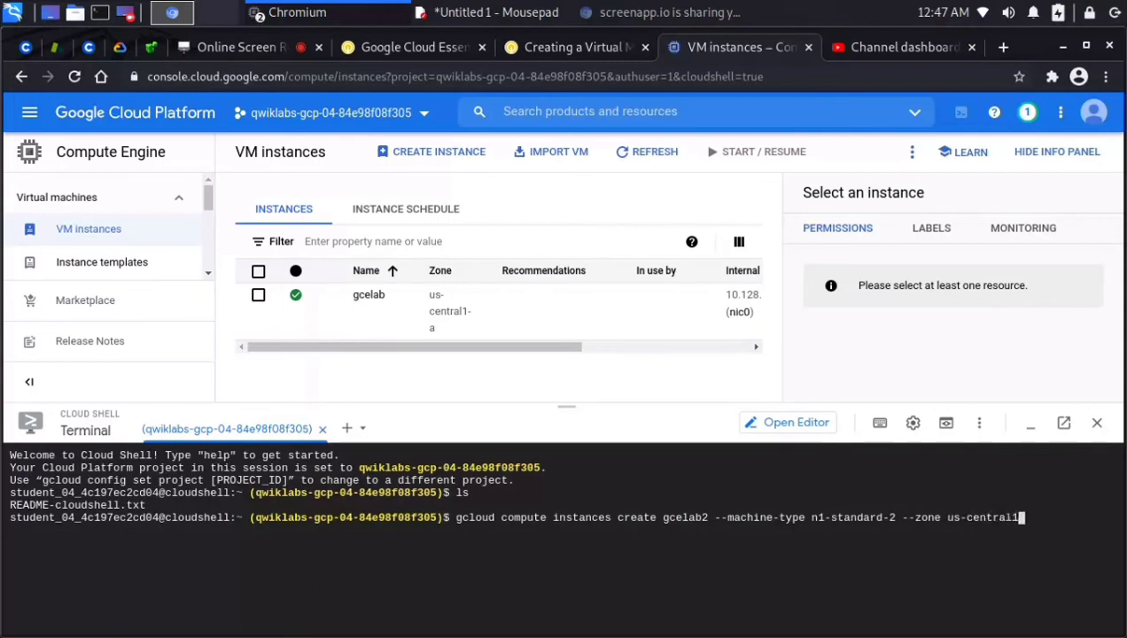
type("-a")
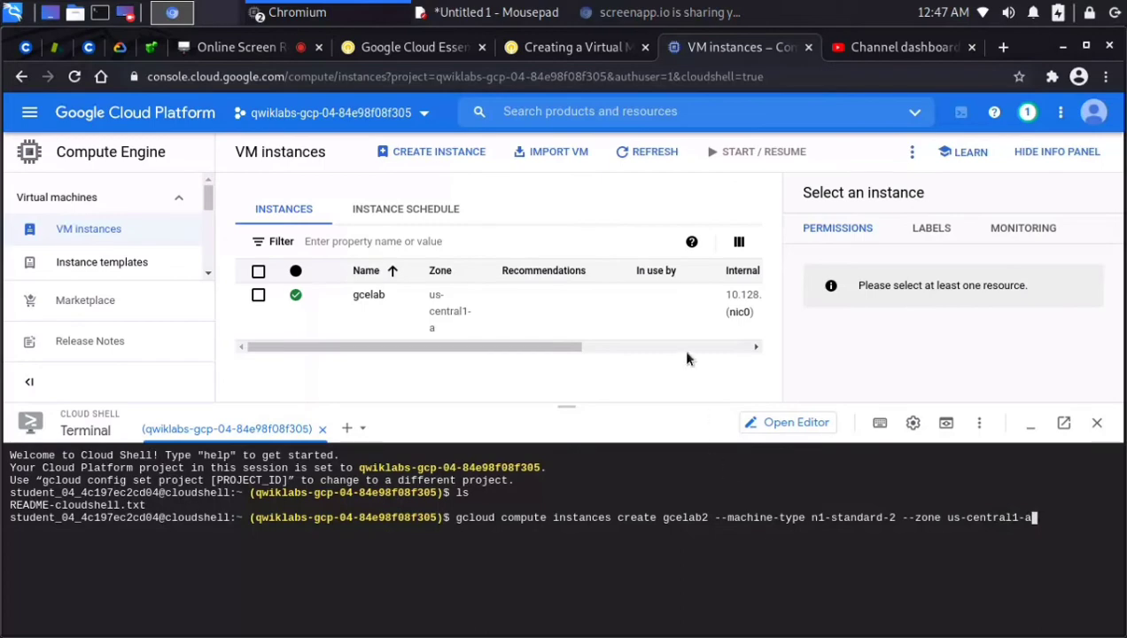
left_click(588, 46)
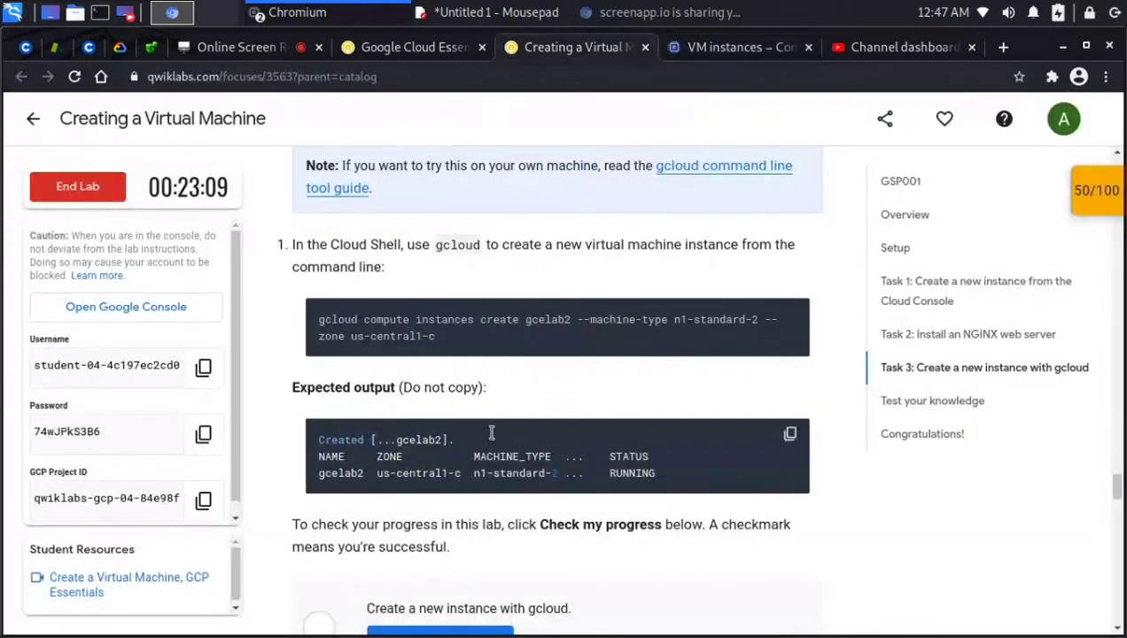
left_click_drag(354, 336, 458, 335)
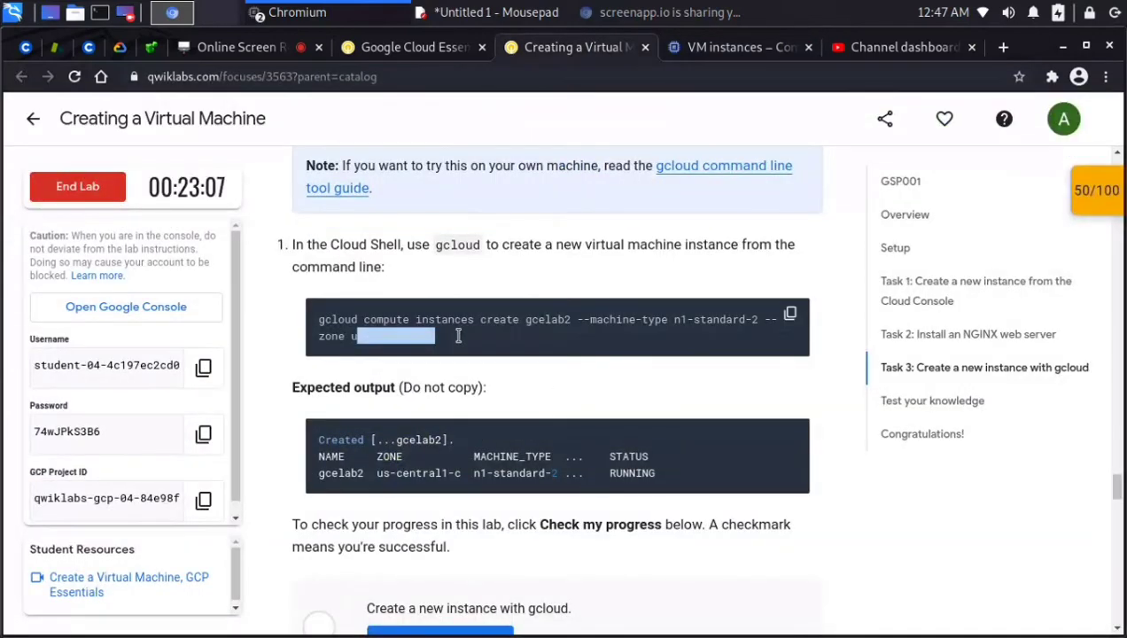
left_click(458, 335)
left_click(727, 46)
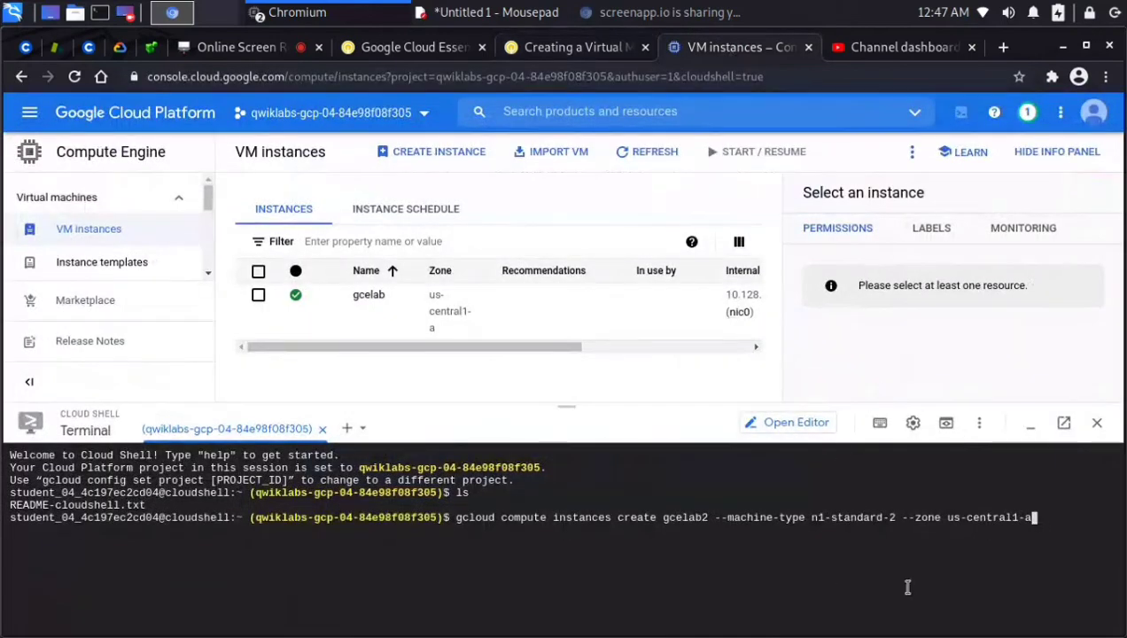
key("BackSpace")
type("c")
Review the lab's full gcelab2 creation command and its expected output.
left_click(573, 47)
left_click_drag(363, 319, 727, 344)
left_click(711, 344)
scroll(712, 344, "down", 1)
scroll(711, 344, "down", 1)
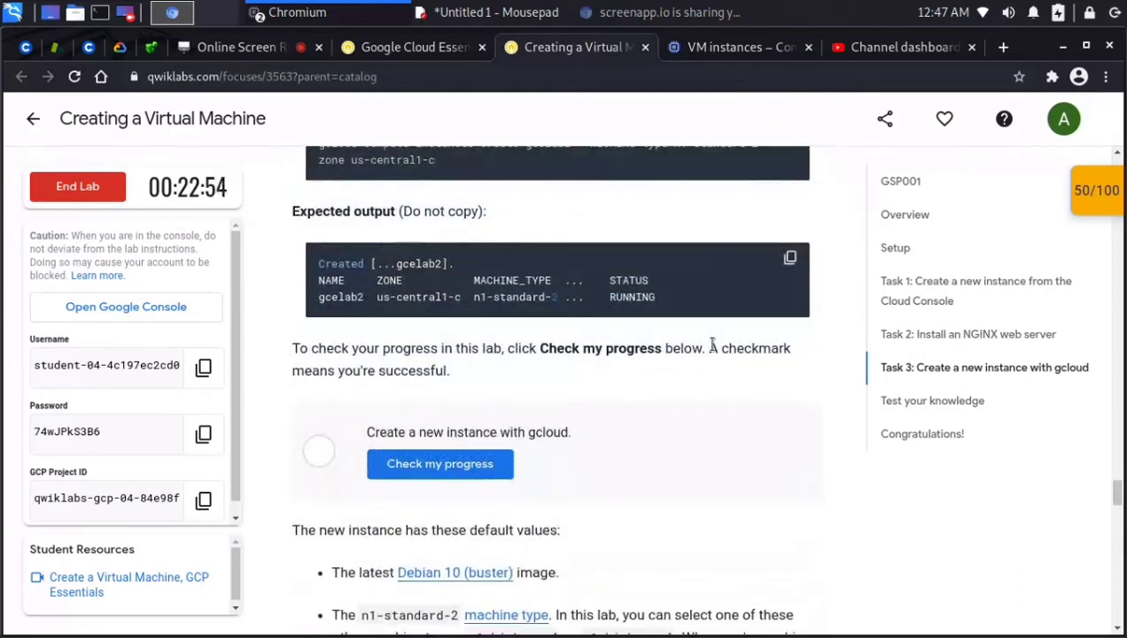
Run gcloud compute instances create gcelab2 --machine-type n1-standard-2 --zone us-central1-c in Cloud Shell and authorize the API call.
left_click(741, 45)
type("gcloud compute instances create gcelab2 --machine-type n1-standard-2 --zone us-central1-c")
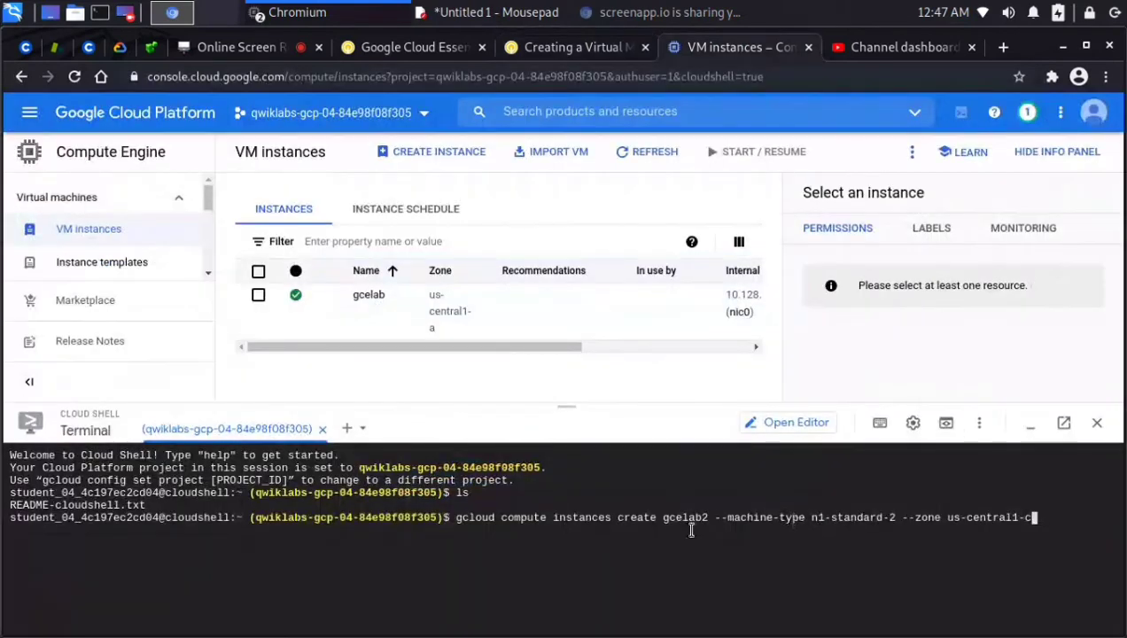
left_click_drag(467, 518, 1059, 519)
left_click(1055, 519)
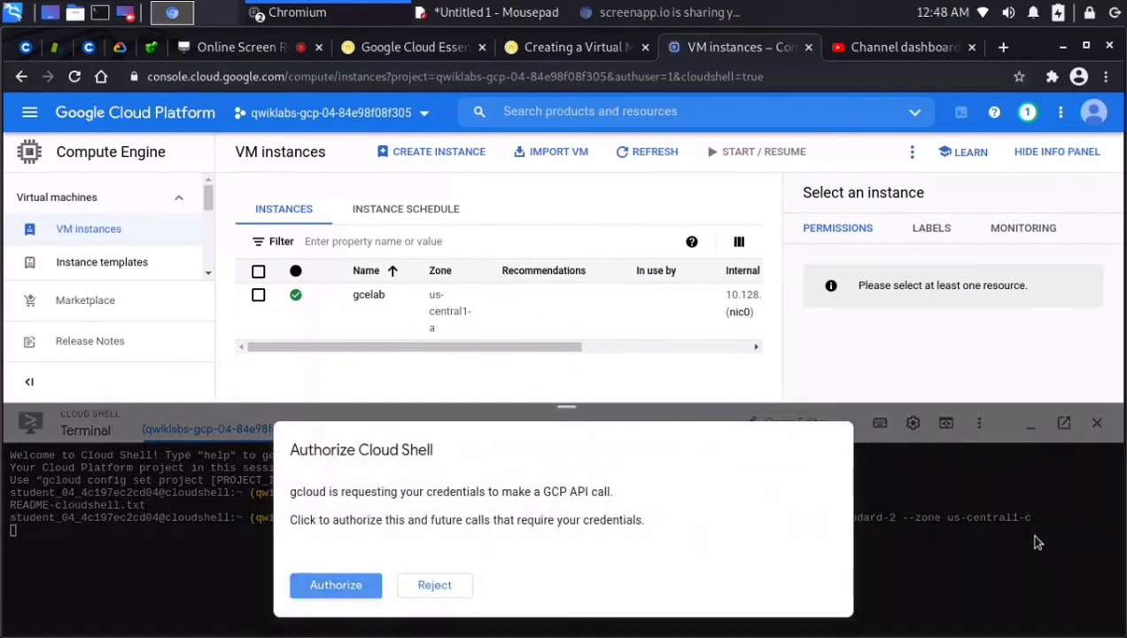
key("Return")
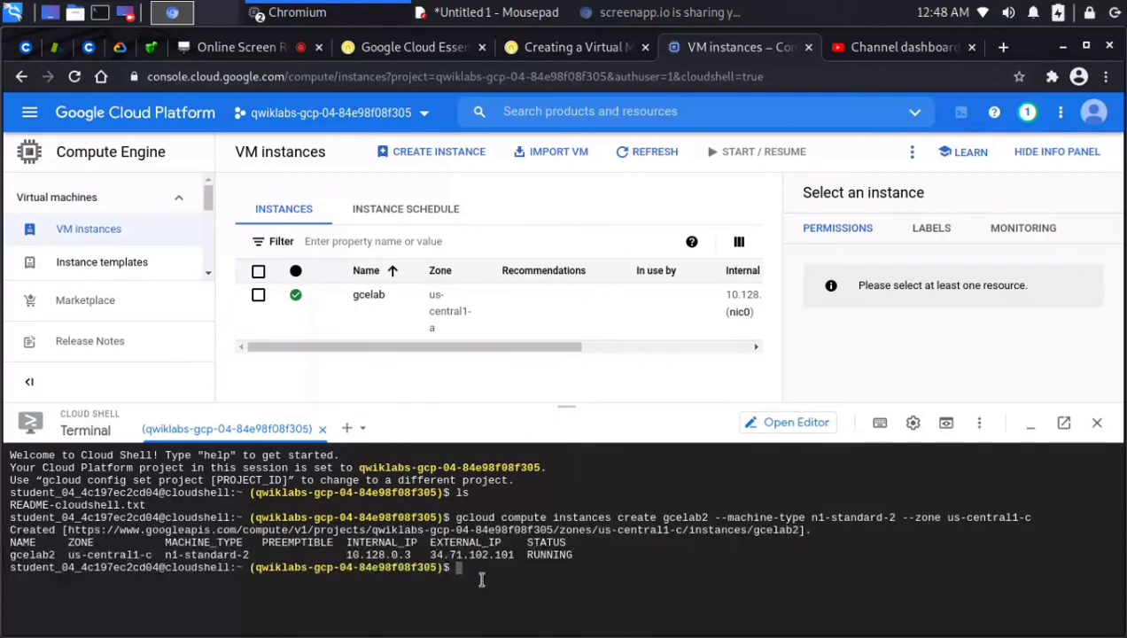
Look across the columns of the VM instances list and refresh it.
left_click_drag(505, 346, 681, 352)
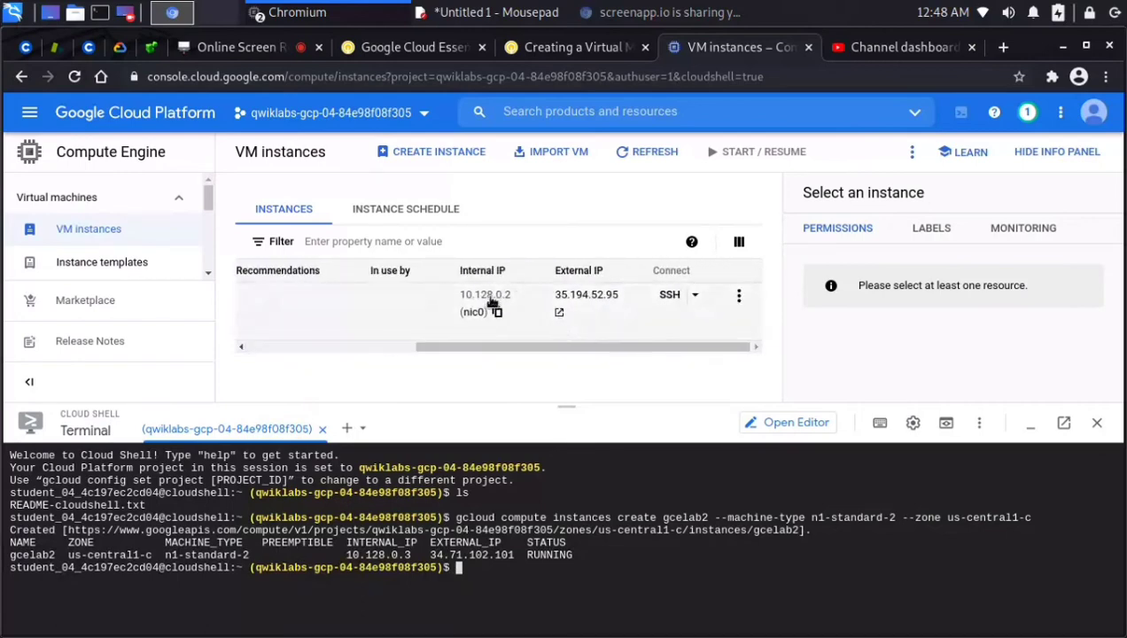
left_click_drag(433, 347, 268, 346)
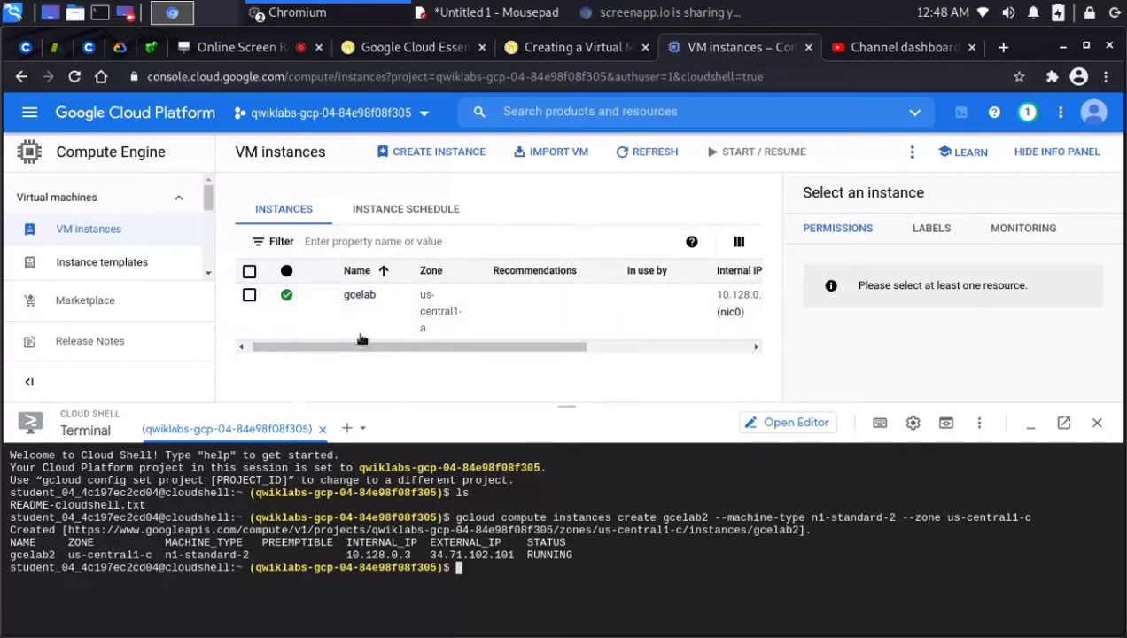
left_click(626, 160)
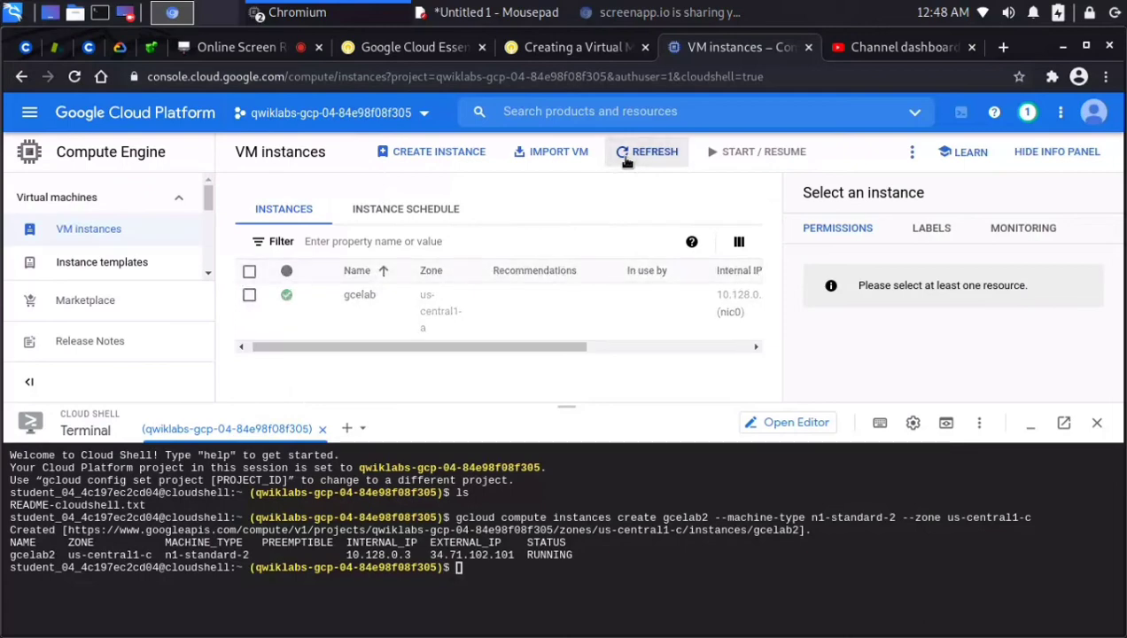
Check the lab progress for "Create a new instance with gcloud" and skim the remaining Task 3 steps.
left_click(567, 47)
left_click(443, 467)
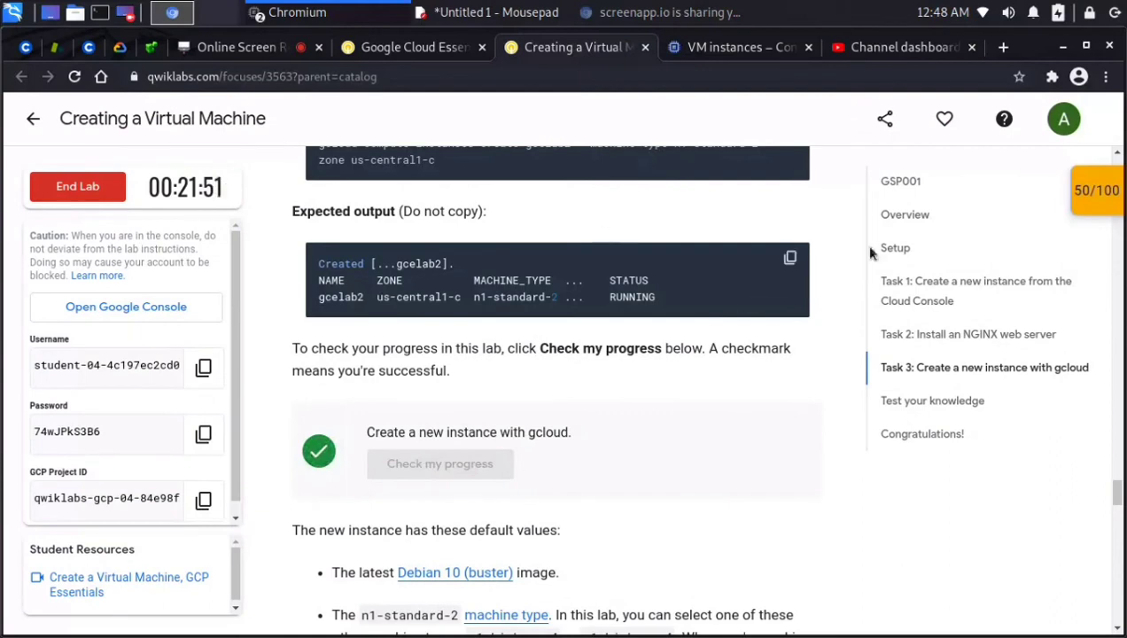
left_click(1091, 204)
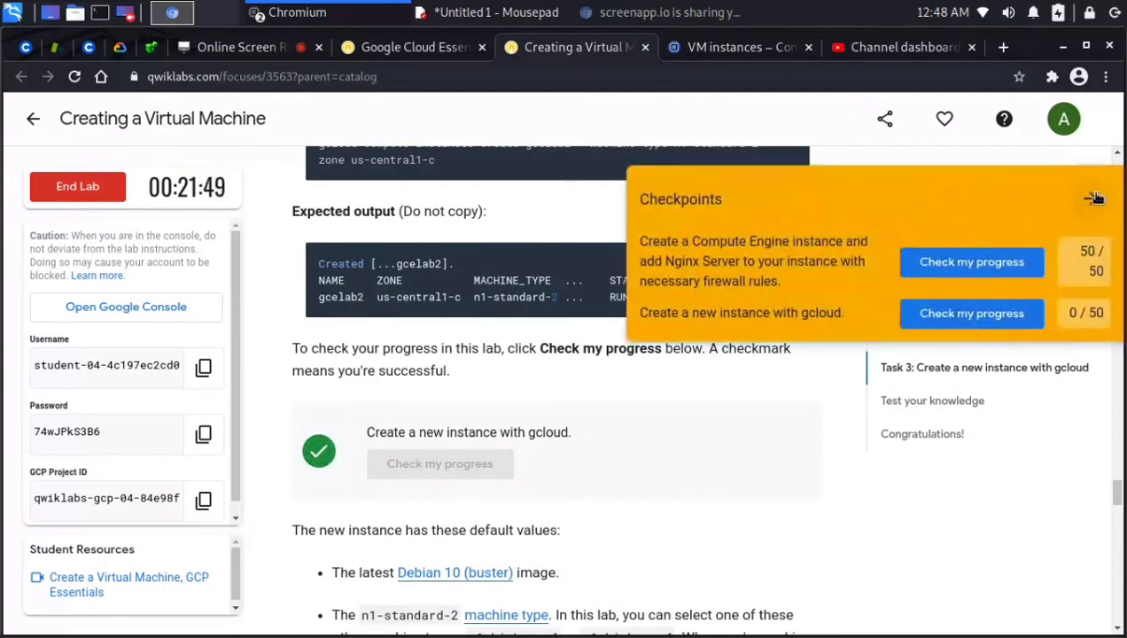
left_click(1094, 198)
scroll(570, 306, "down", 6)
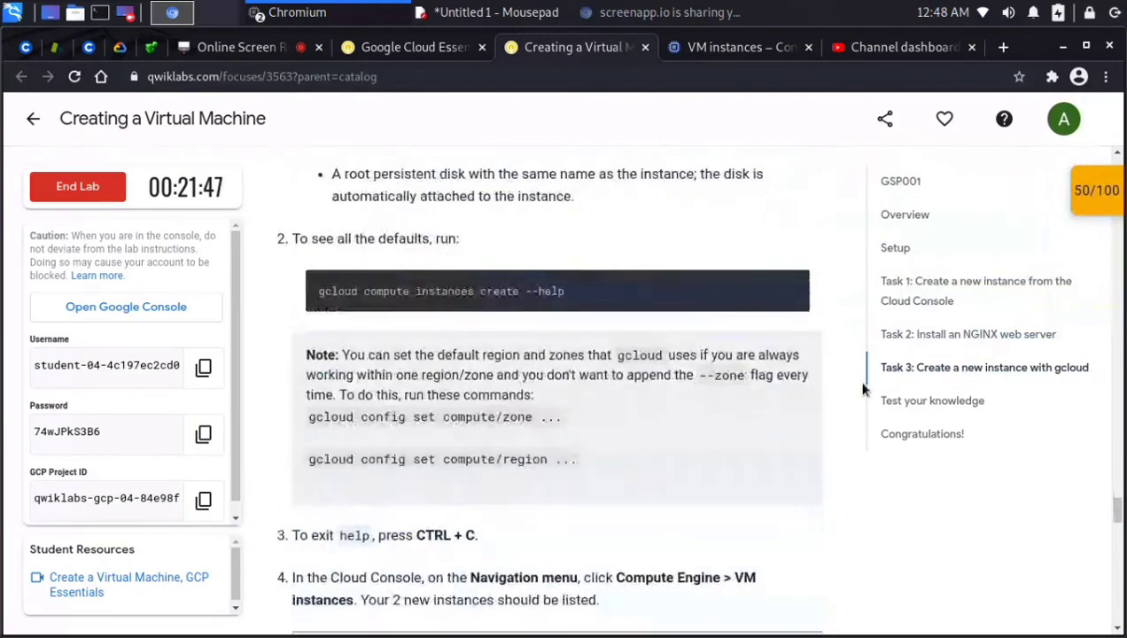
scroll(525, 281, "down", 5)
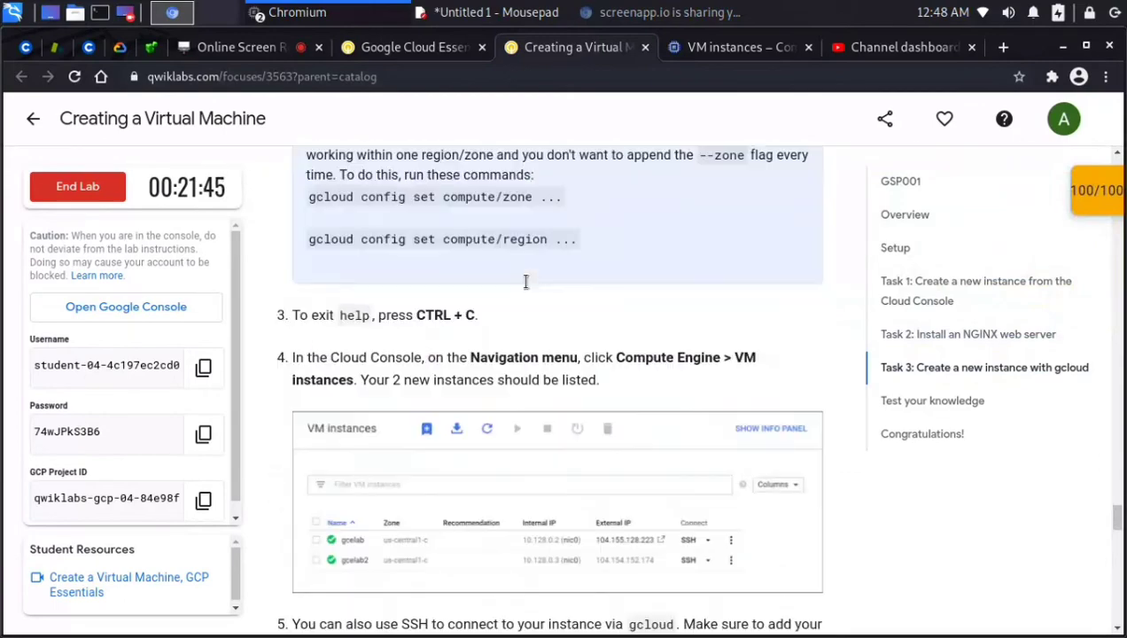
scroll(526, 282, "down", 7)
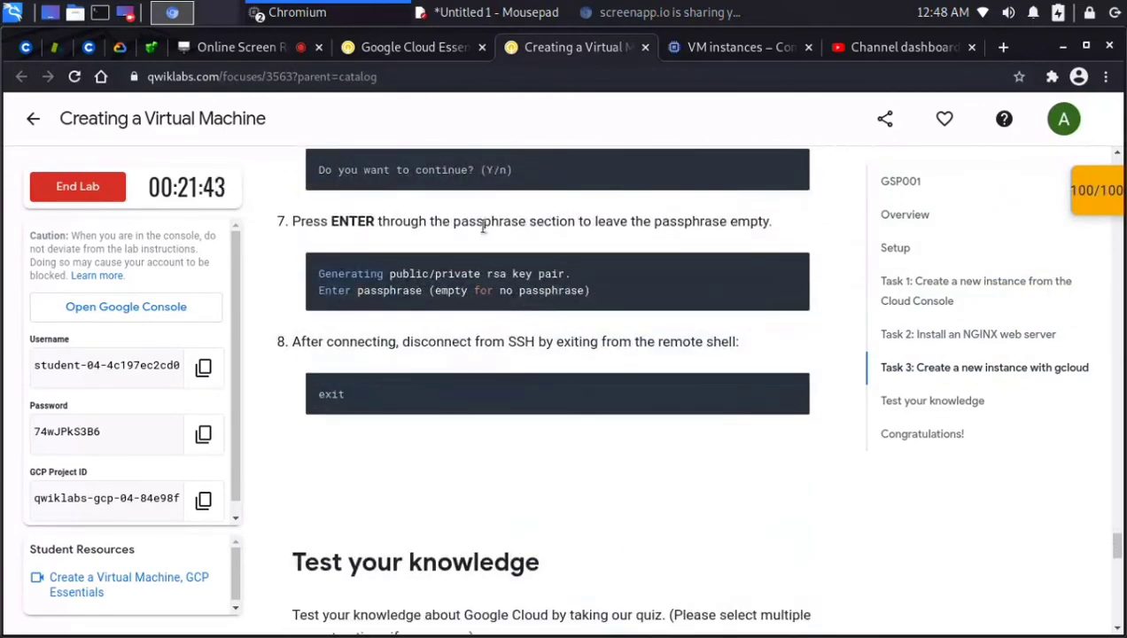
Compare gcelab2's internal and external IP addresses in the Cloud Shell output with those in the VM instances list.
left_click(735, 51)
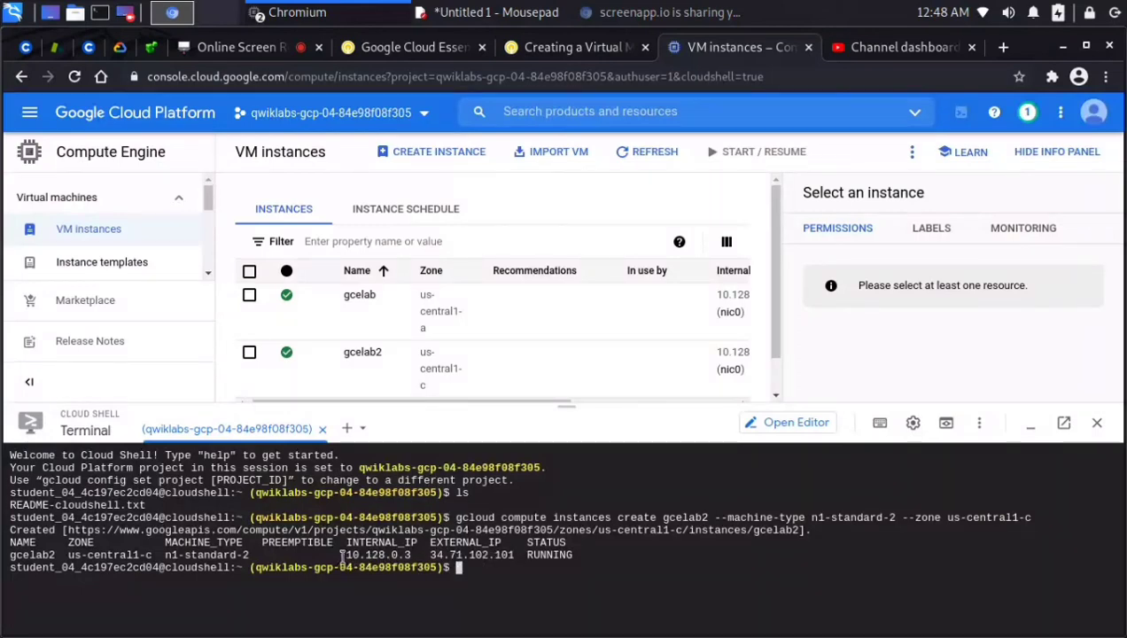
left_click_drag(341, 556, 391, 554)
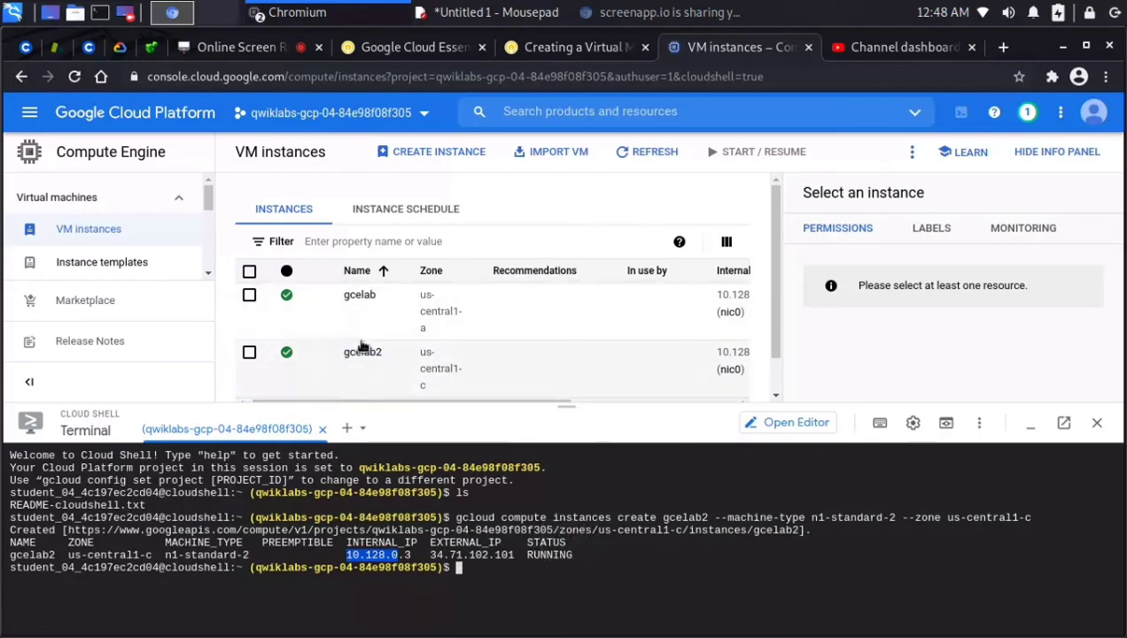
left_click(339, 553)
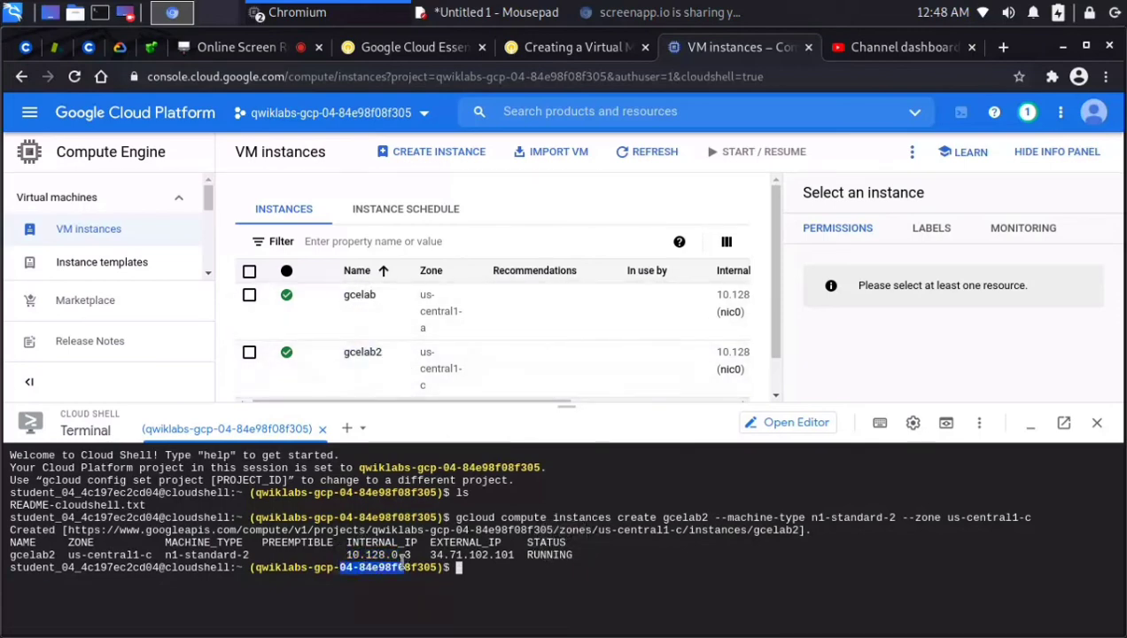
left_click_drag(414, 555, 308, 560)
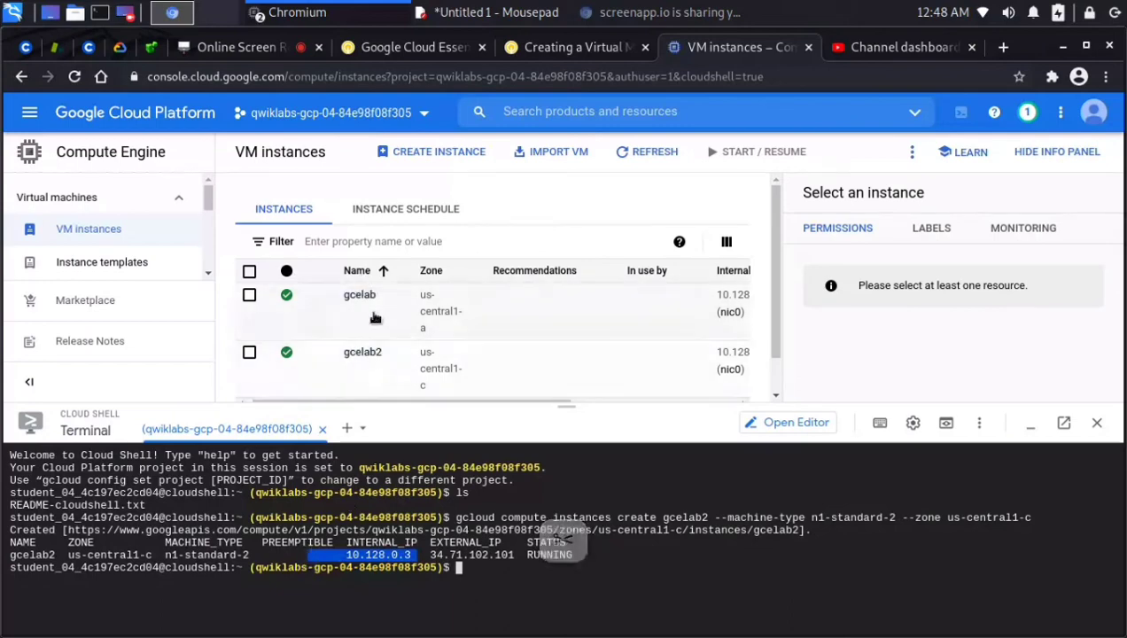
left_click(431, 555)
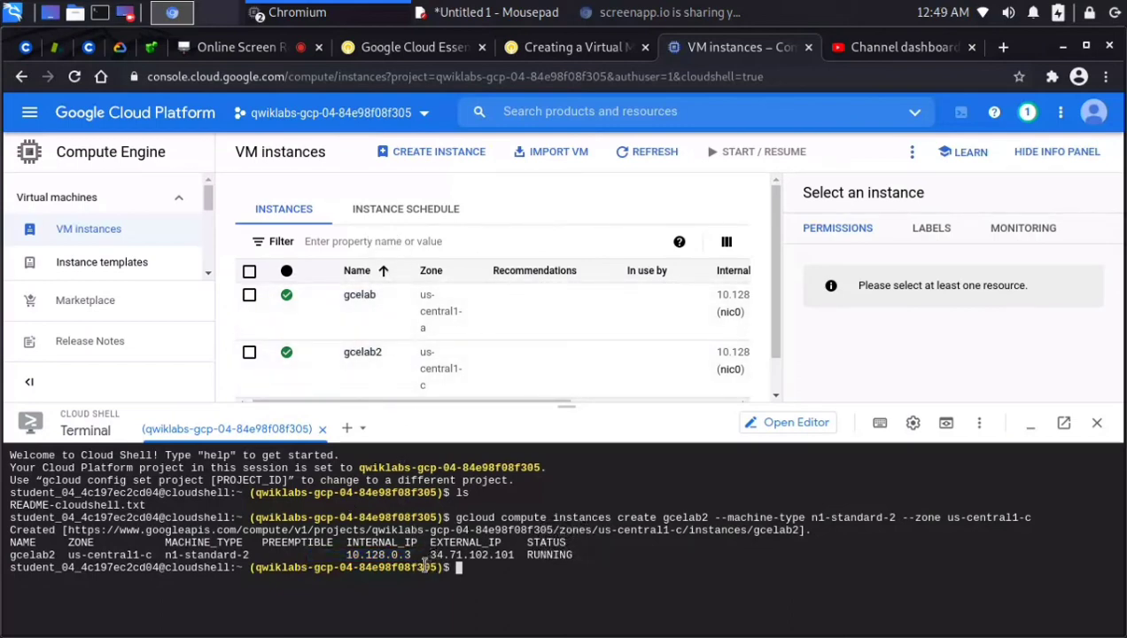
left_click_drag(429, 555, 509, 555)
left_click(514, 555)
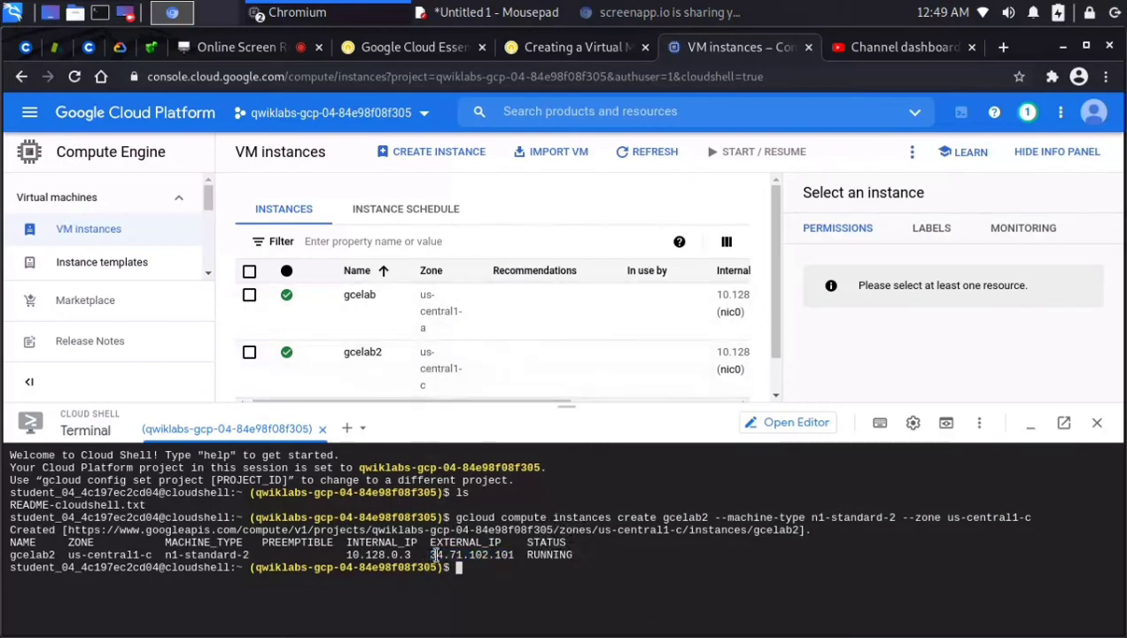
left_click_drag(434, 555, 515, 555)
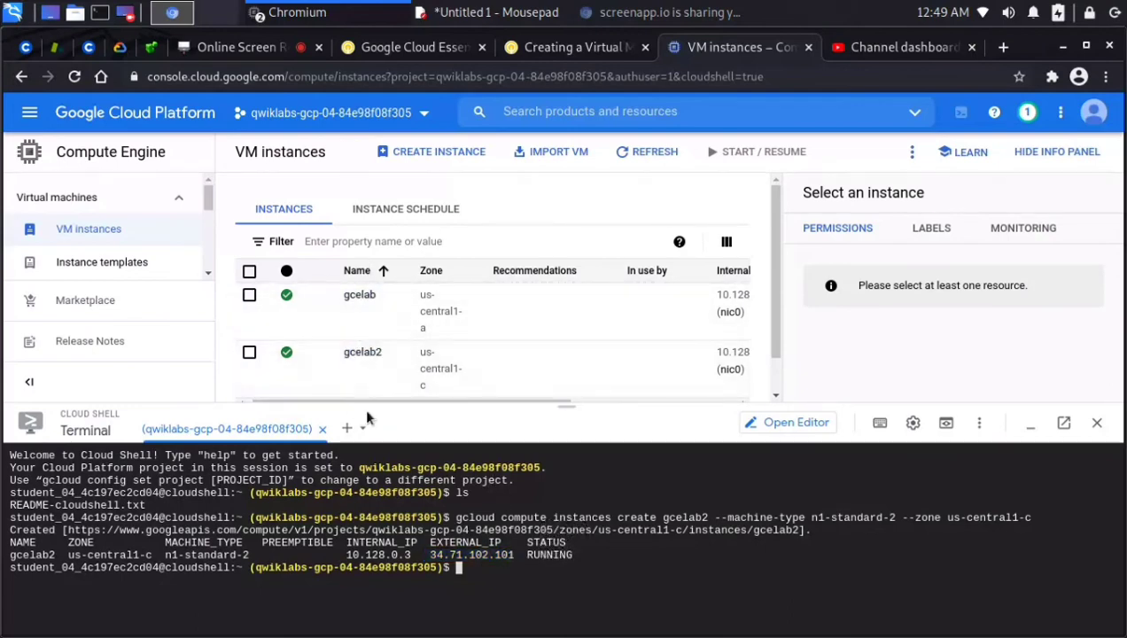
left_click_drag(373, 406, 540, 406)
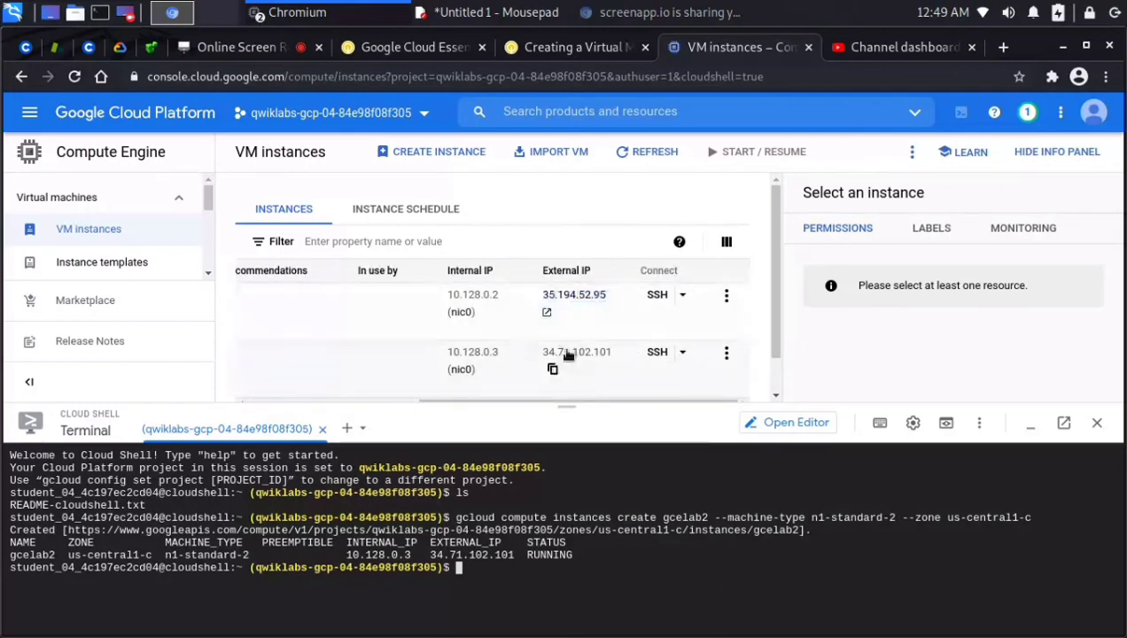
Read the lab's Task 3 instructions on connecting to gcelab2 over SSH with gcloud.
left_click(539, 56)
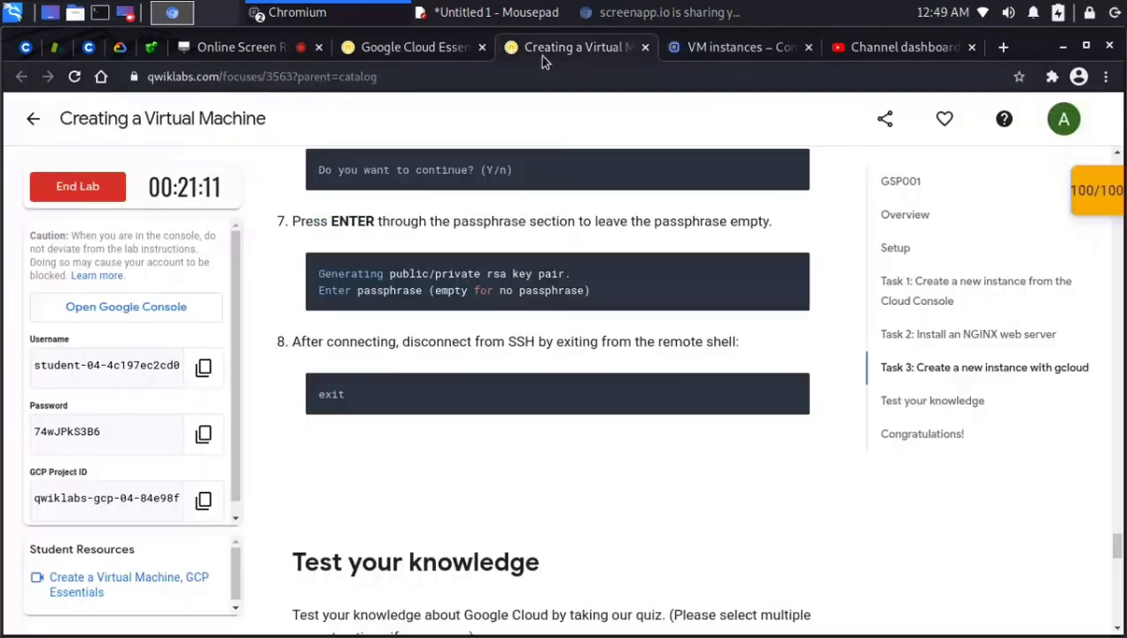
scroll(672, 316, "up", 2)
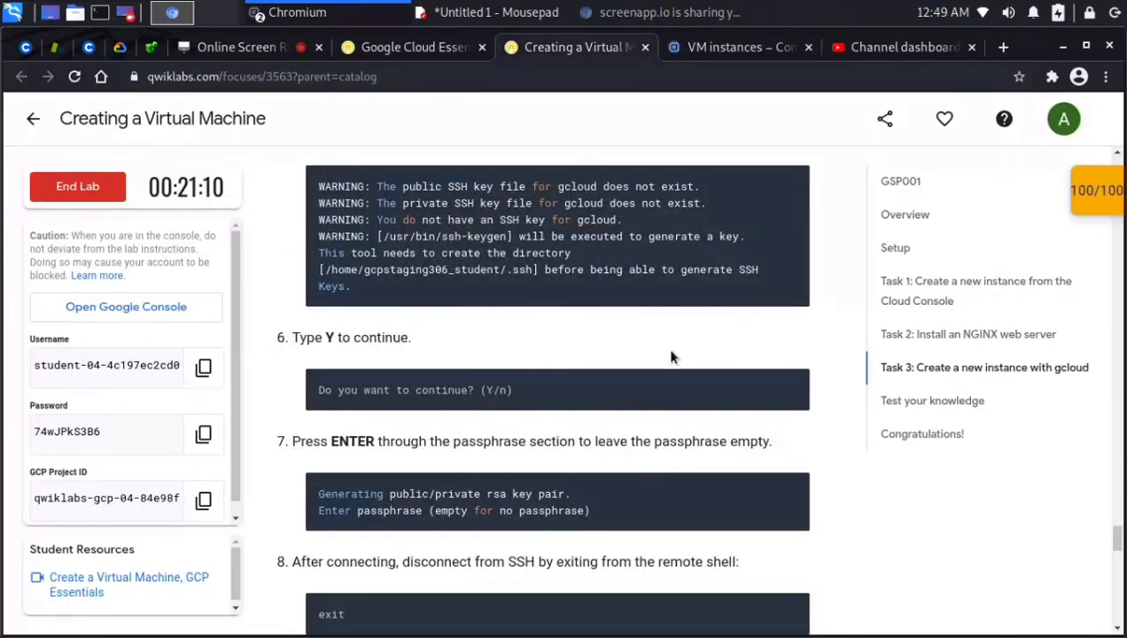
scroll(666, 348, "up", 3)
scroll(668, 364, "up", 3)
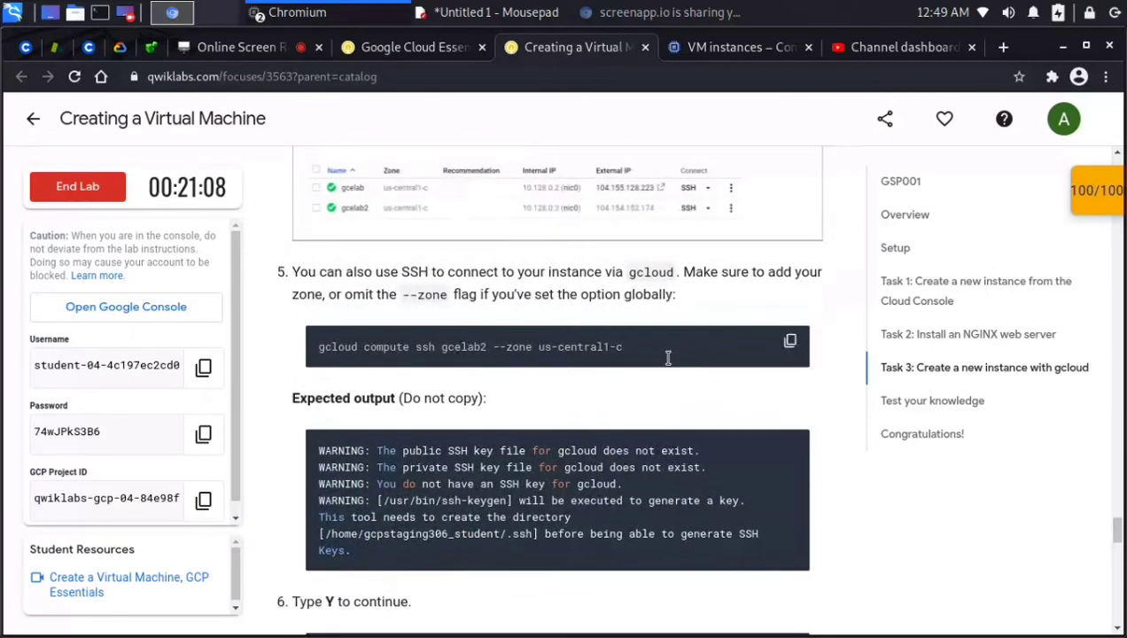
scroll(668, 358, "down", 1)
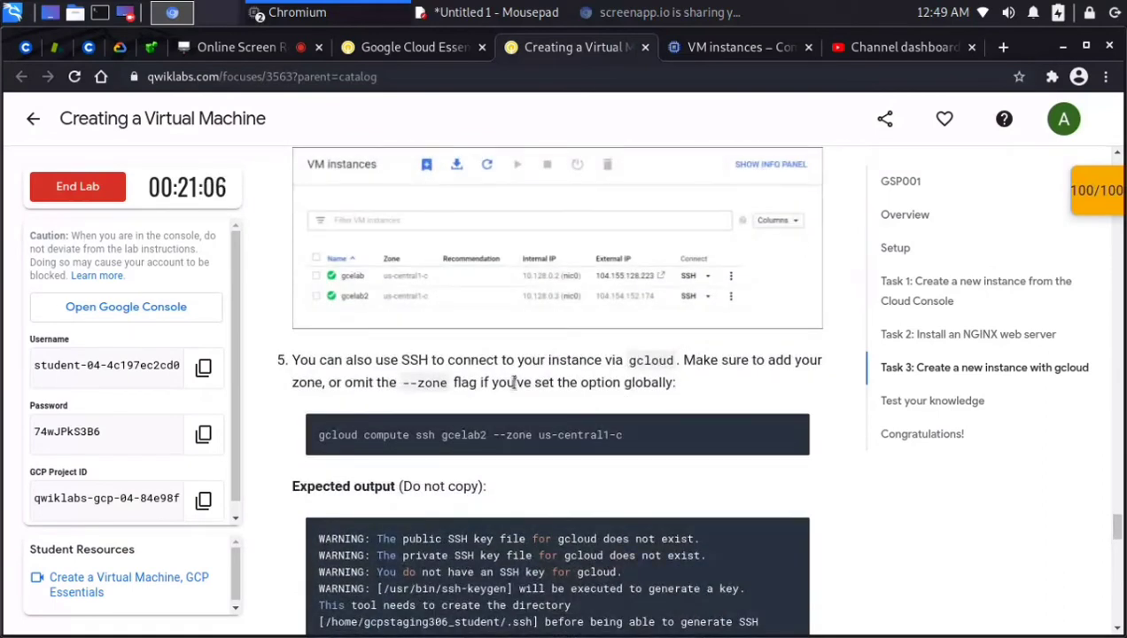
Copy the lab's SSH command and run "gcloud compute ssh gcelab2 --zone us-central1-c" in the Google Cloud console's Cloud Shell.
scroll(391, 401, "up", 1)
left_click_drag(333, 402, 917, 403)
triple_click(755, 404)
left_click(755, 404)
scroll(755, 405, "down", 2)
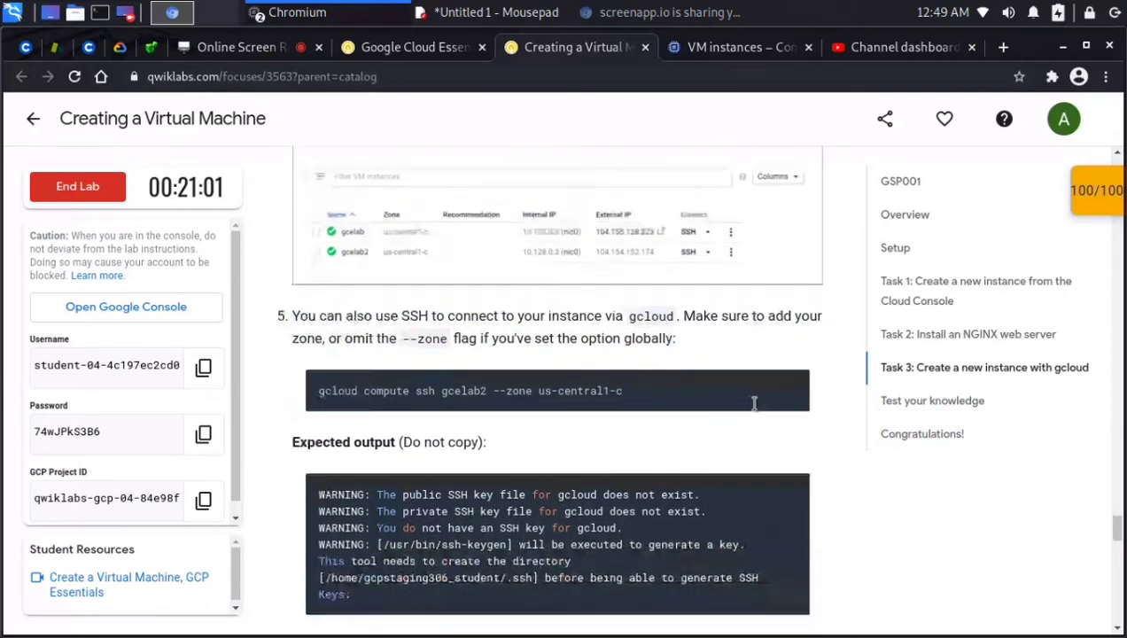
left_click(790, 387)
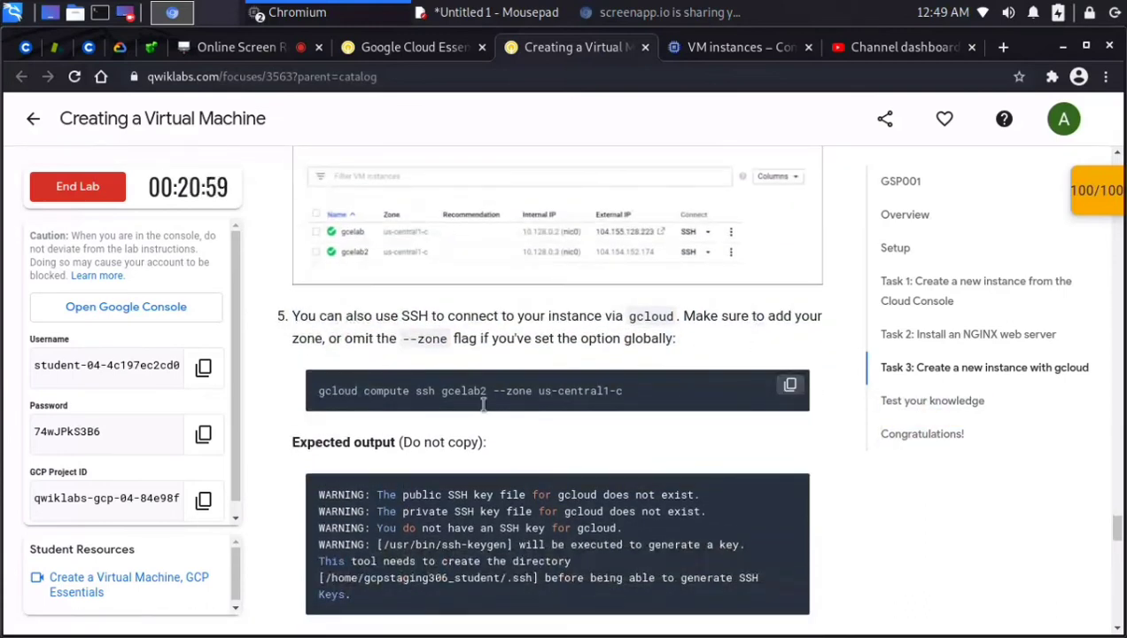
left_click(713, 49)
key("ctrl+v")
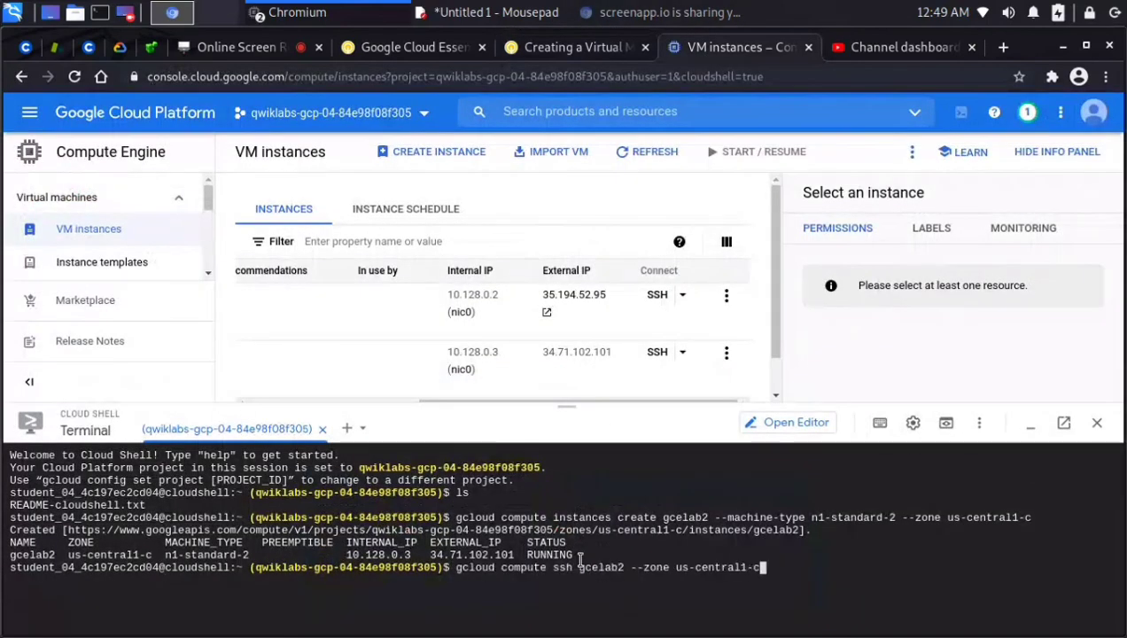
key("Return")
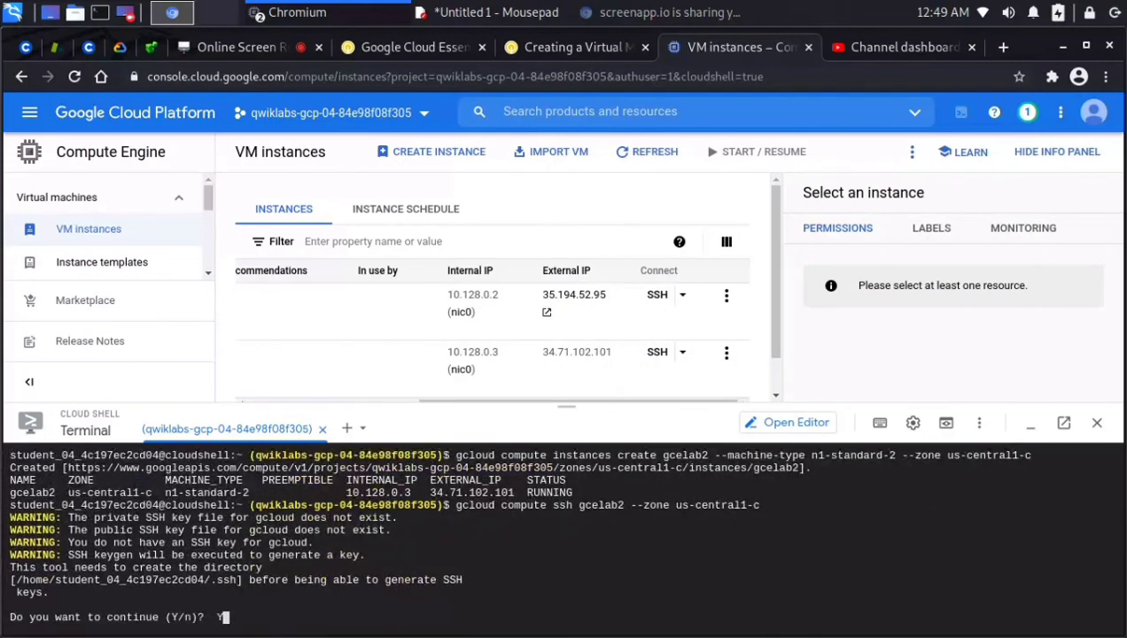
Answer Y to continue with SSH key generation and leave both passphrase entries empty.
type("Y")
key("Return")
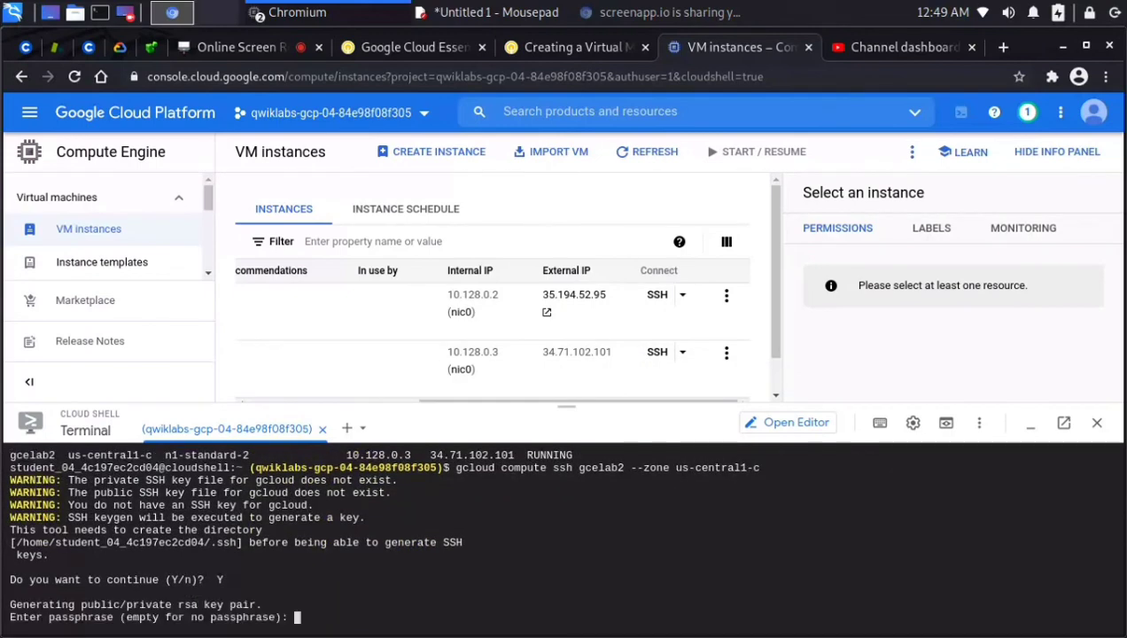
key("Return")
key("Return")
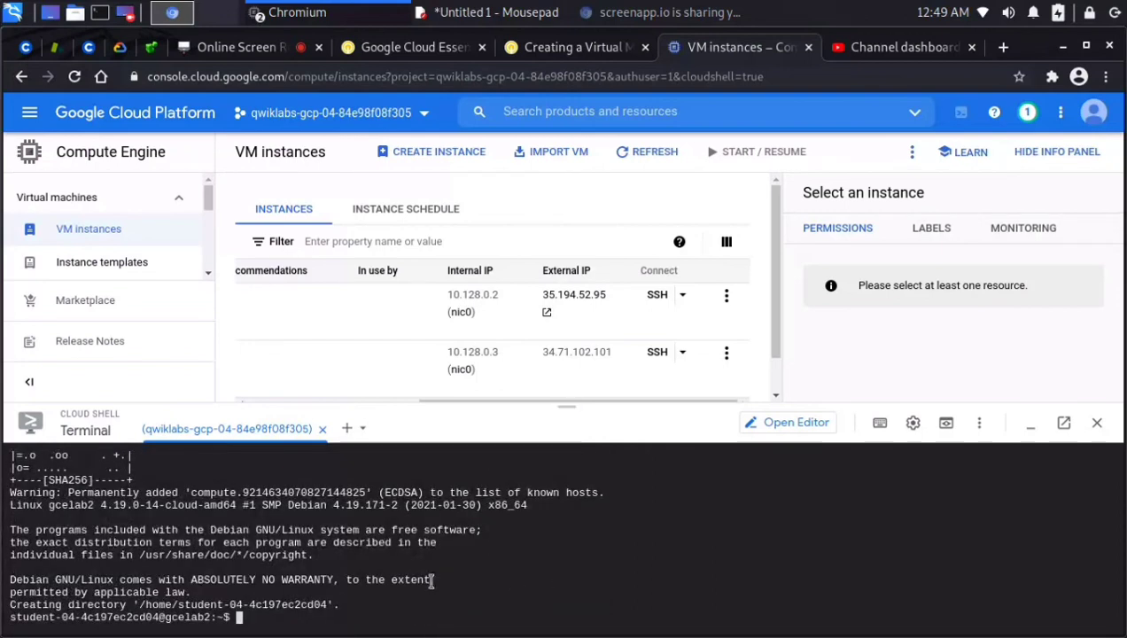
Examine the user and host name in the gcelab2 shell prompt and review the SSH connection output above it.
left_click_drag(255, 622, 4, 617)
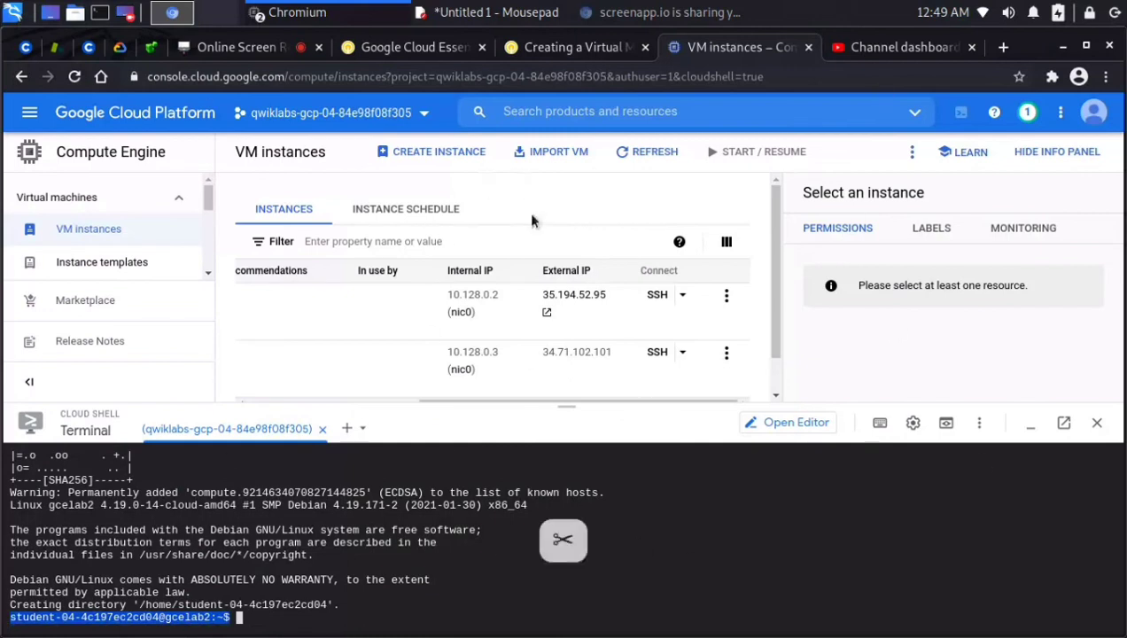
left_click(249, 618)
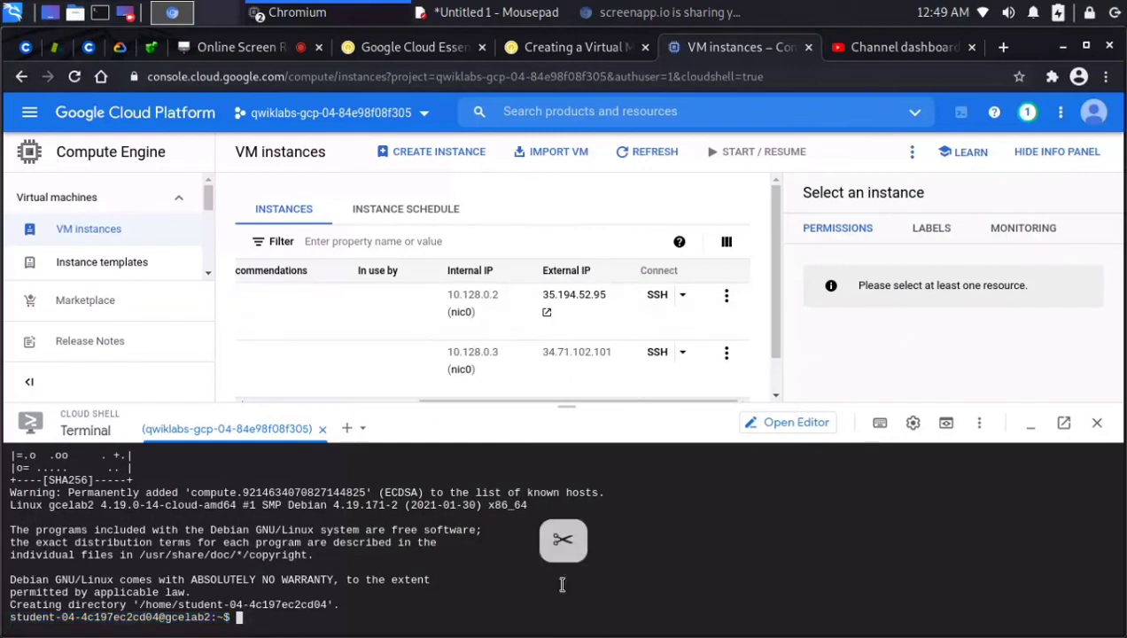
left_click_drag(211, 623, 43, 615)
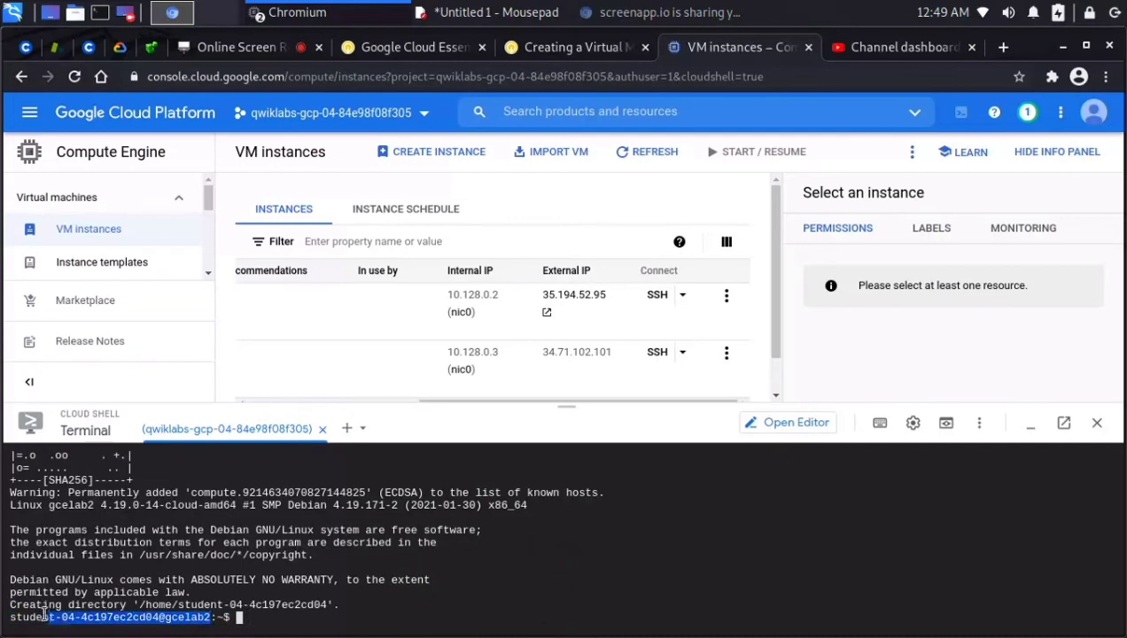
left_click(171, 623)
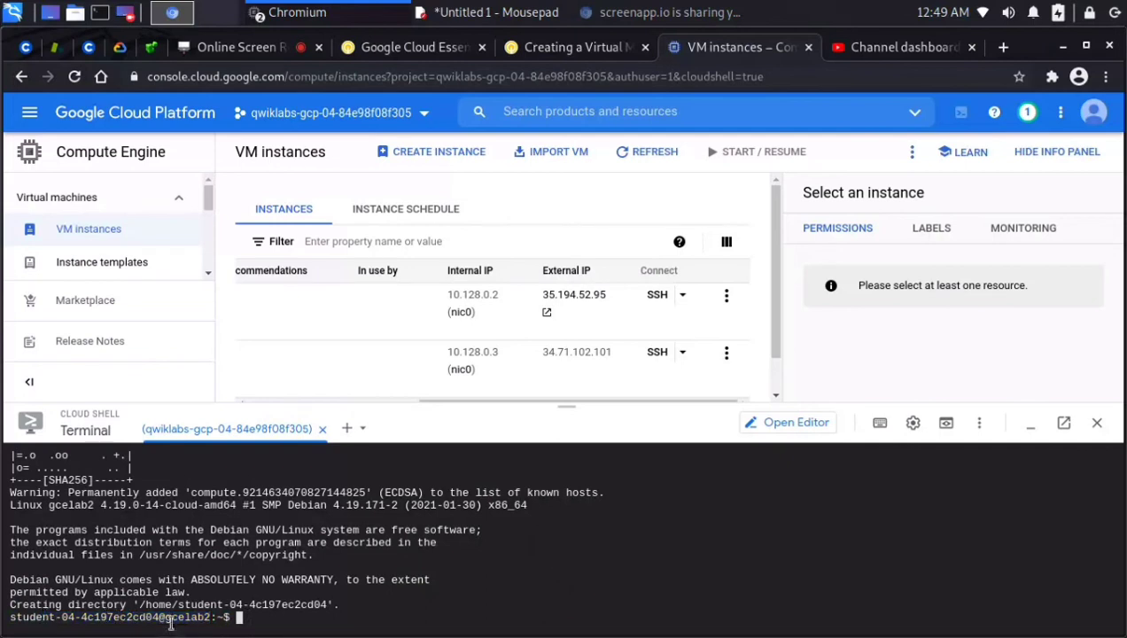
left_click_drag(171, 617, 213, 618)
left_click(181, 617)
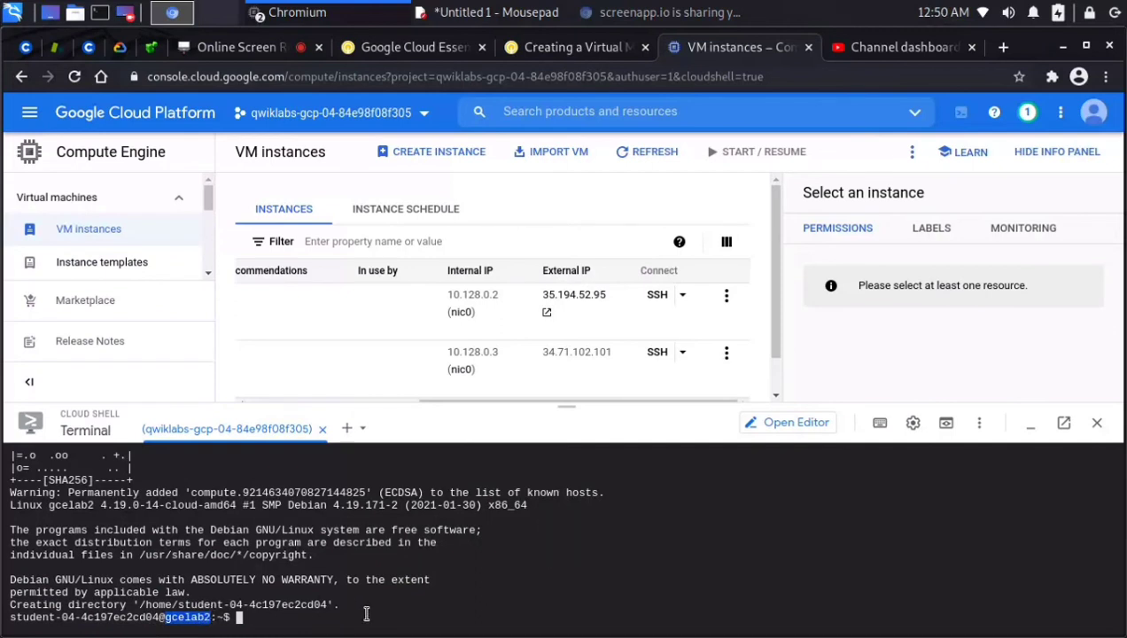
scroll(365, 614, "up", 10)
scroll(365, 614, "down", 10)
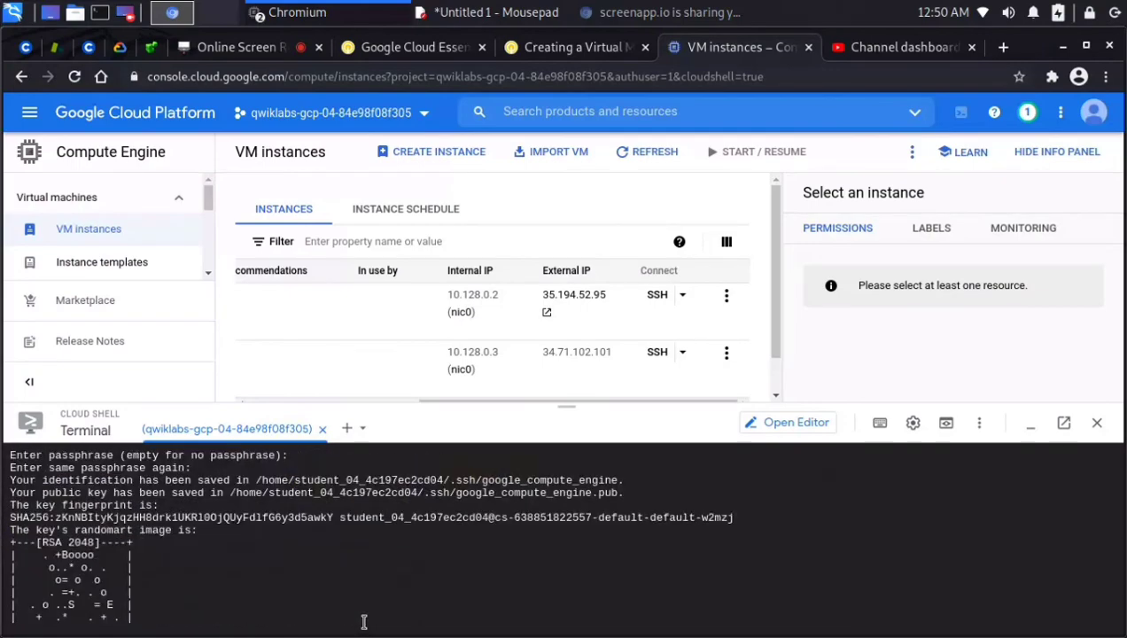
Compare the host name in the separate gcelab SSH window's prompt with the one in the Cloud Shell prompt.
left_click(326, 11)
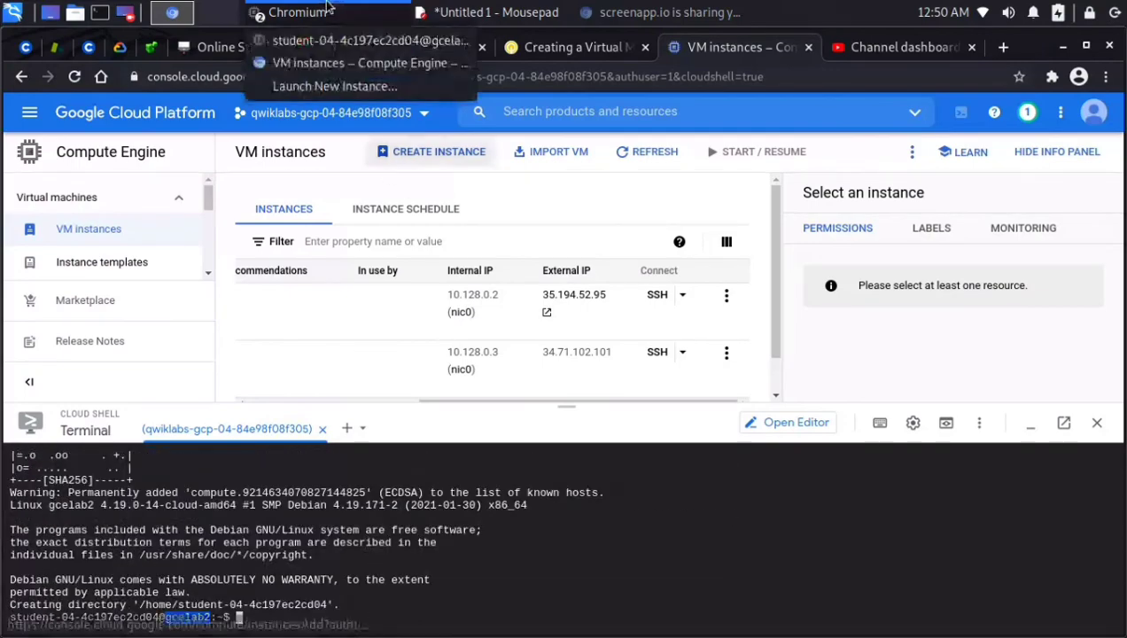
left_click(372, 40)
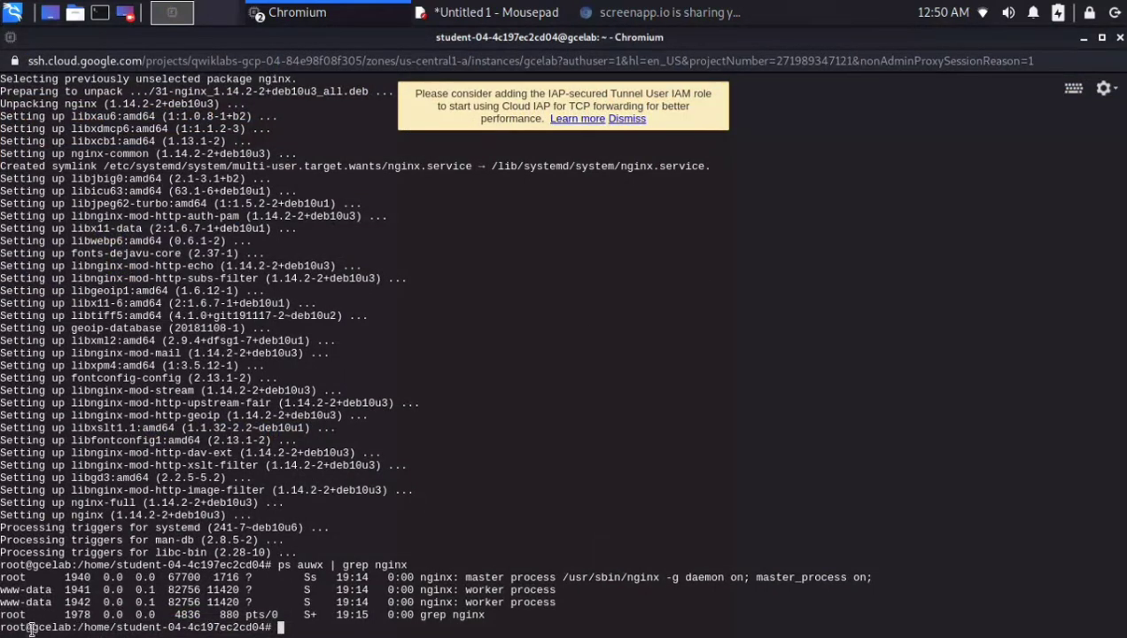
left_click_drag(31, 627, 75, 625)
left_click(355, 11)
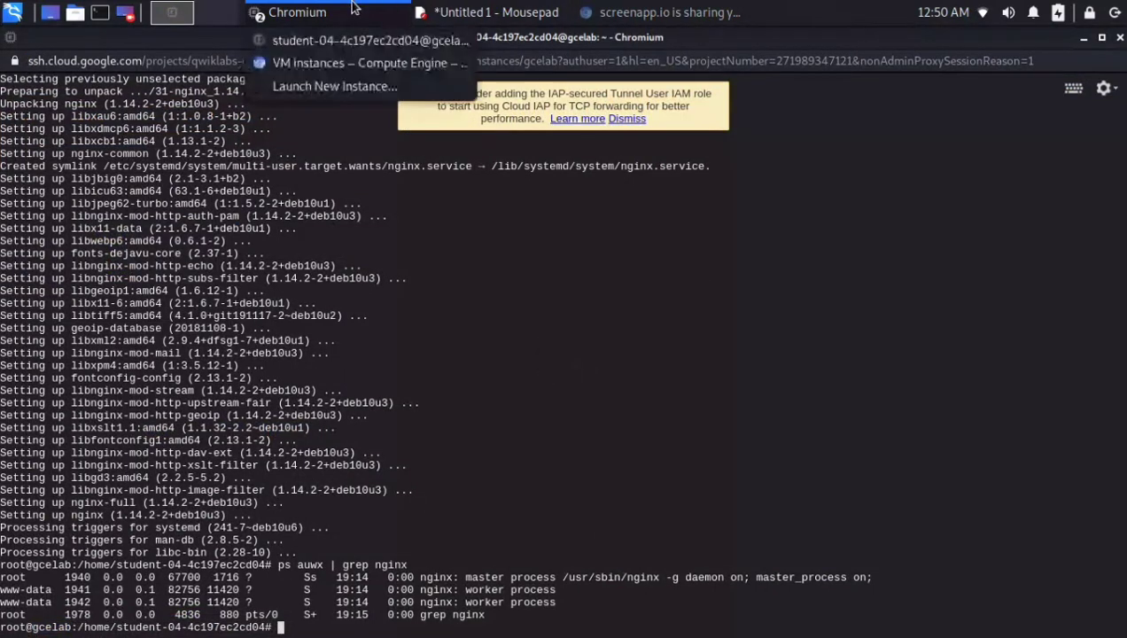
left_click(363, 73)
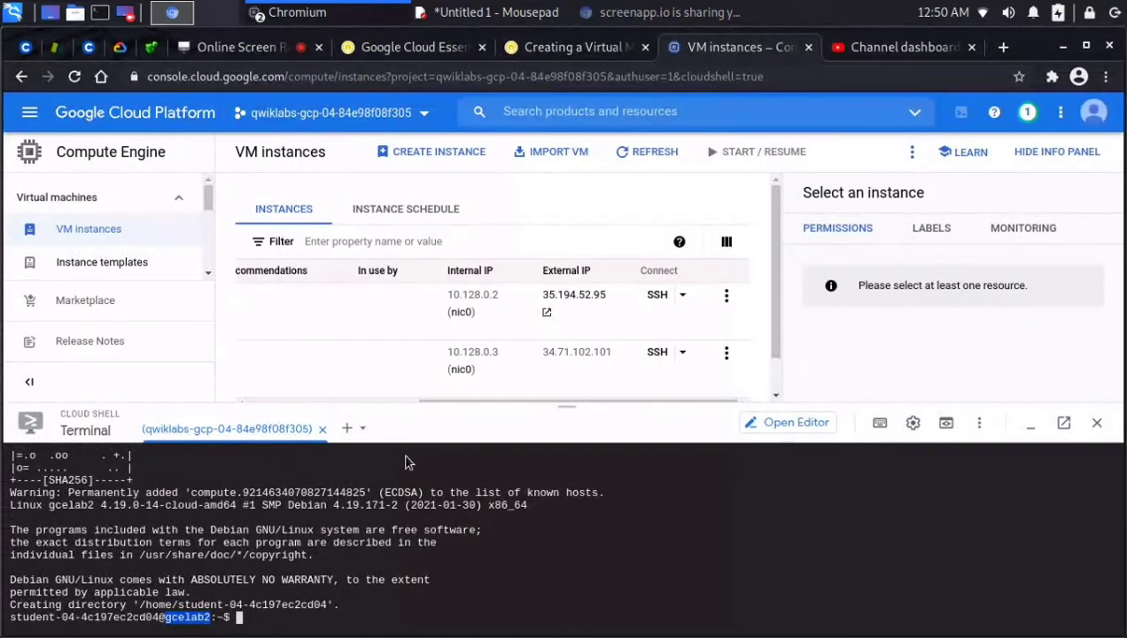
left_click(197, 616)
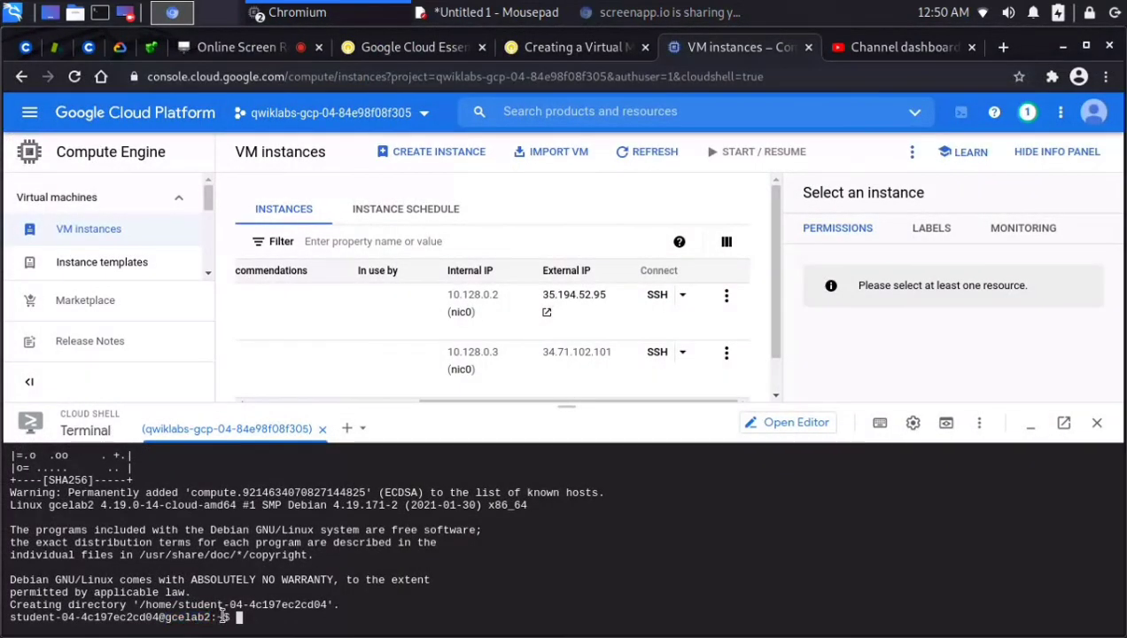
mouse_move(223, 617)
left_mouse_down()
mouse_move(161, 618)
mouse_move(218, 618)
left_mouse_up()
left_click(147, 618)
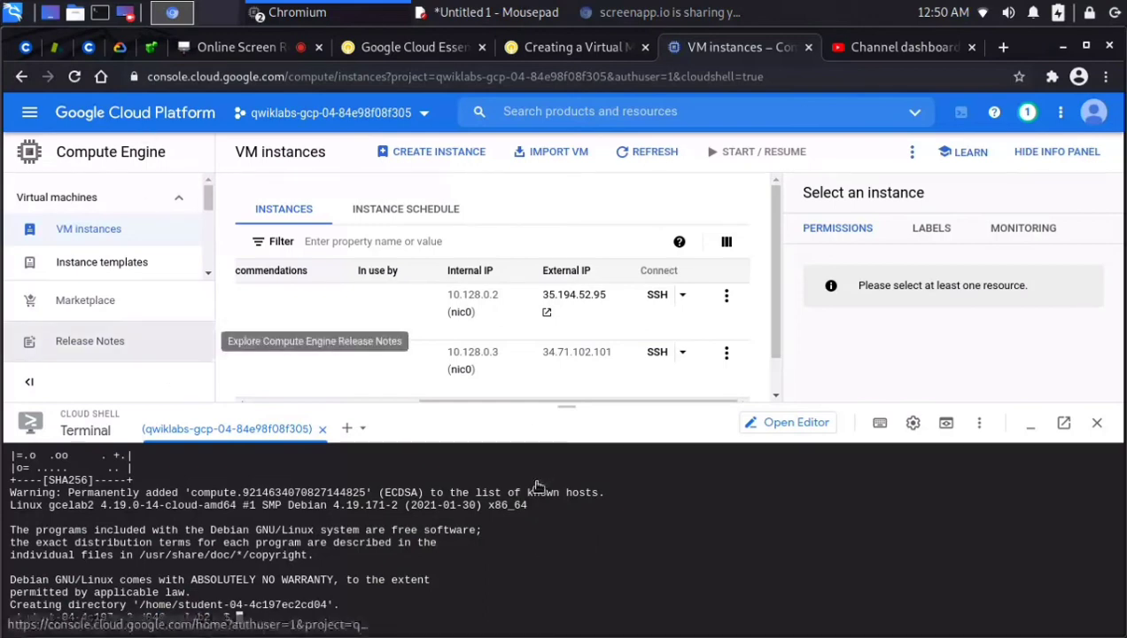
Review the lab's remaining Task 3 steps on key generation, empty passphrase and exiting the remote shell, through to the knowledge quiz.
left_click(585, 47)
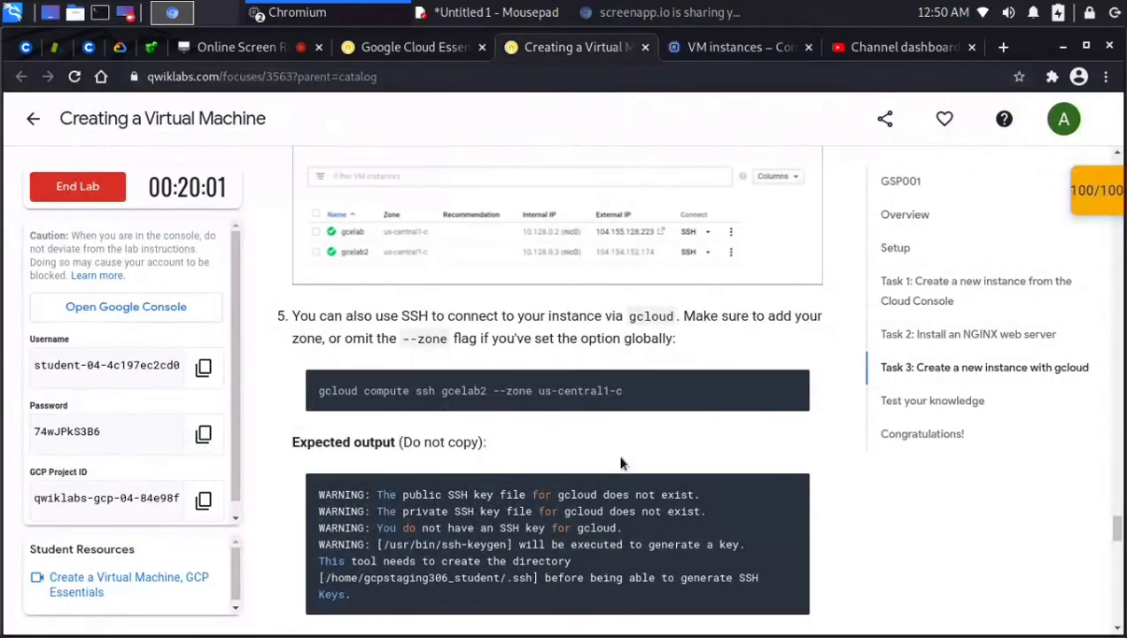
scroll(621, 427, "down", 4)
scroll(623, 429, "up", 1)
scroll(623, 428, "down", 3)
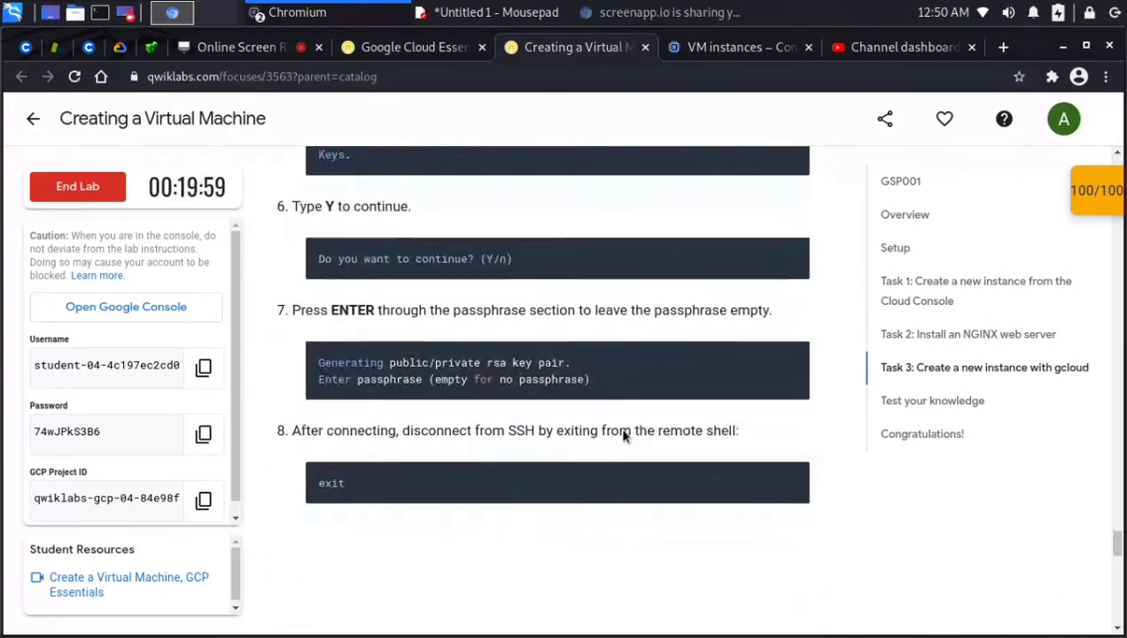
scroll(621, 429, "up", 5)
scroll(1103, 328, "down", 1)
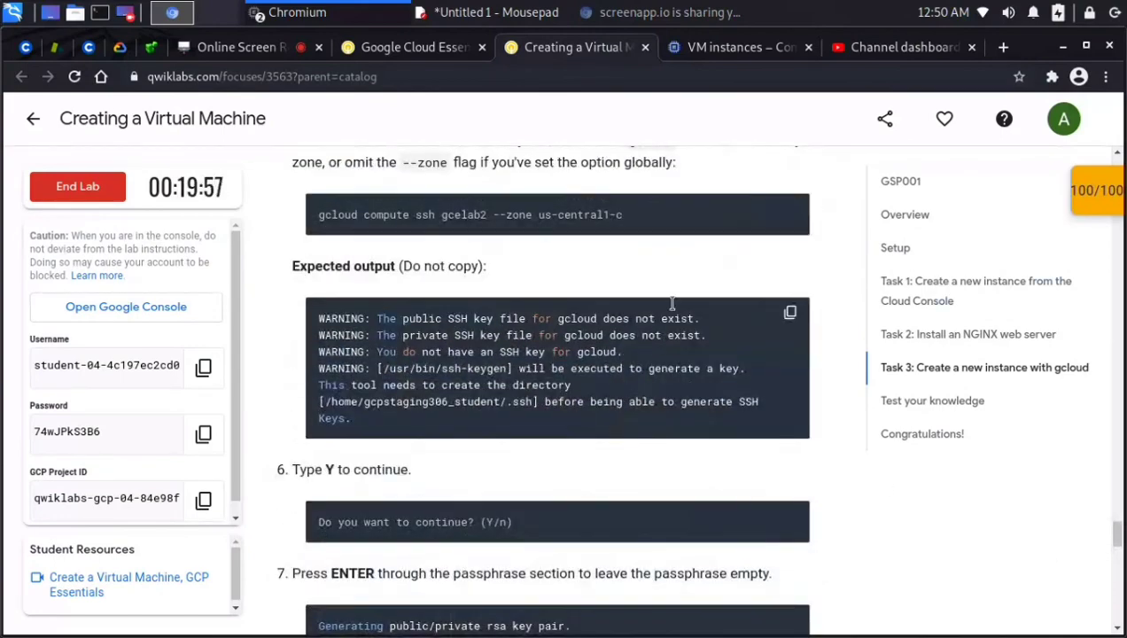
scroll(674, 307, "down", 3)
scroll(720, 397, "down", 2)
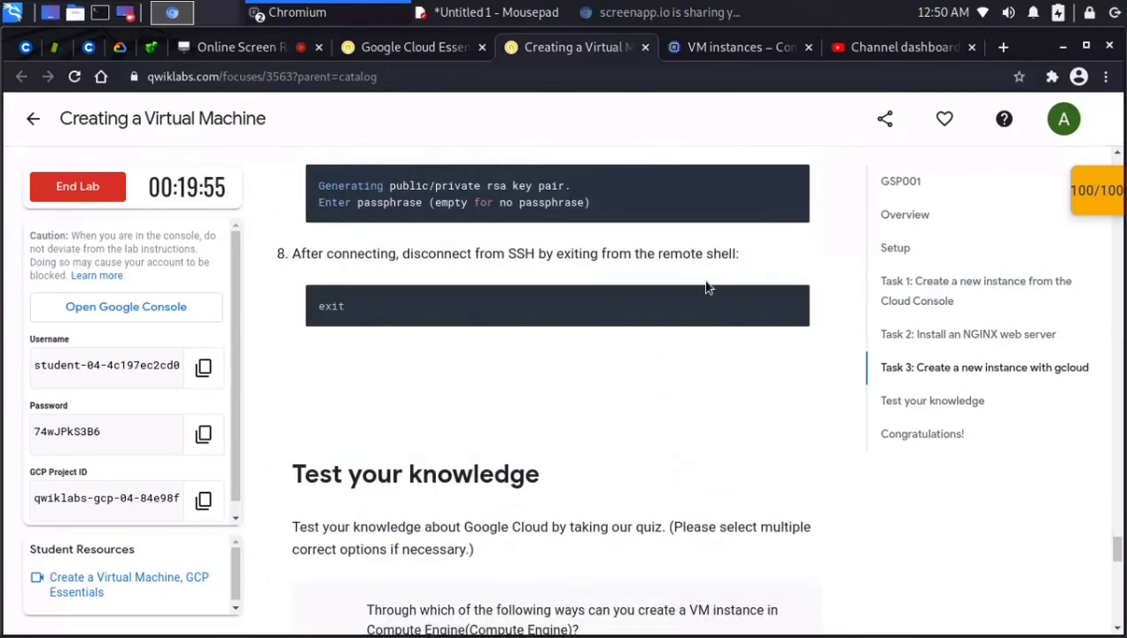
scroll(619, 394, "down", 3)
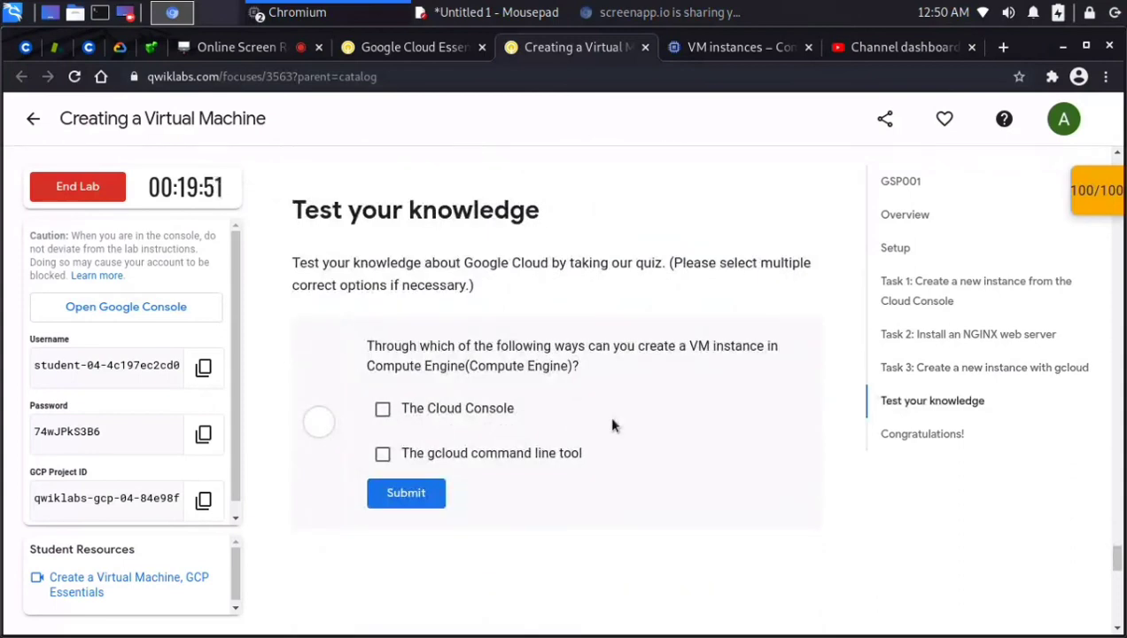
scroll(612, 426, "up", 7)
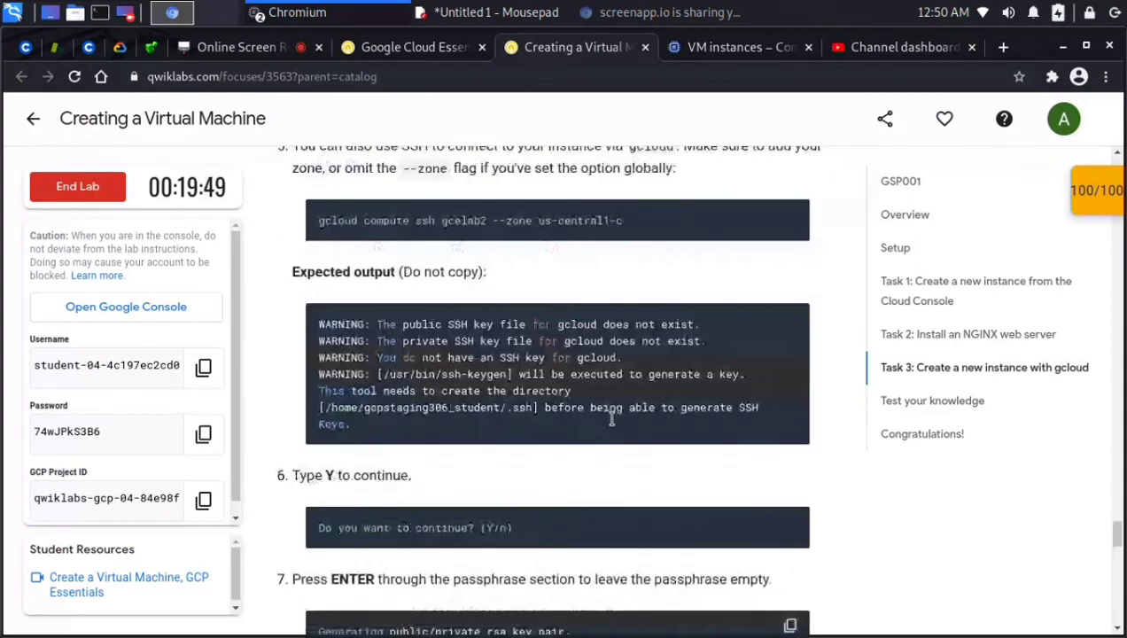
scroll(611, 419, "down", 4)
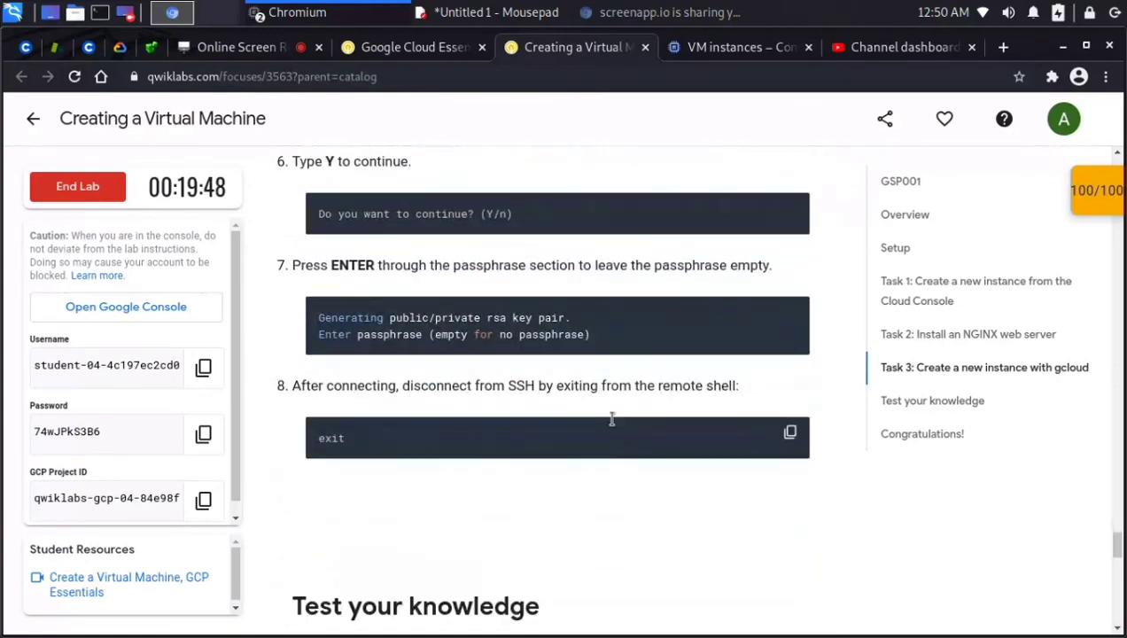
scroll(611, 419, "down", 5)
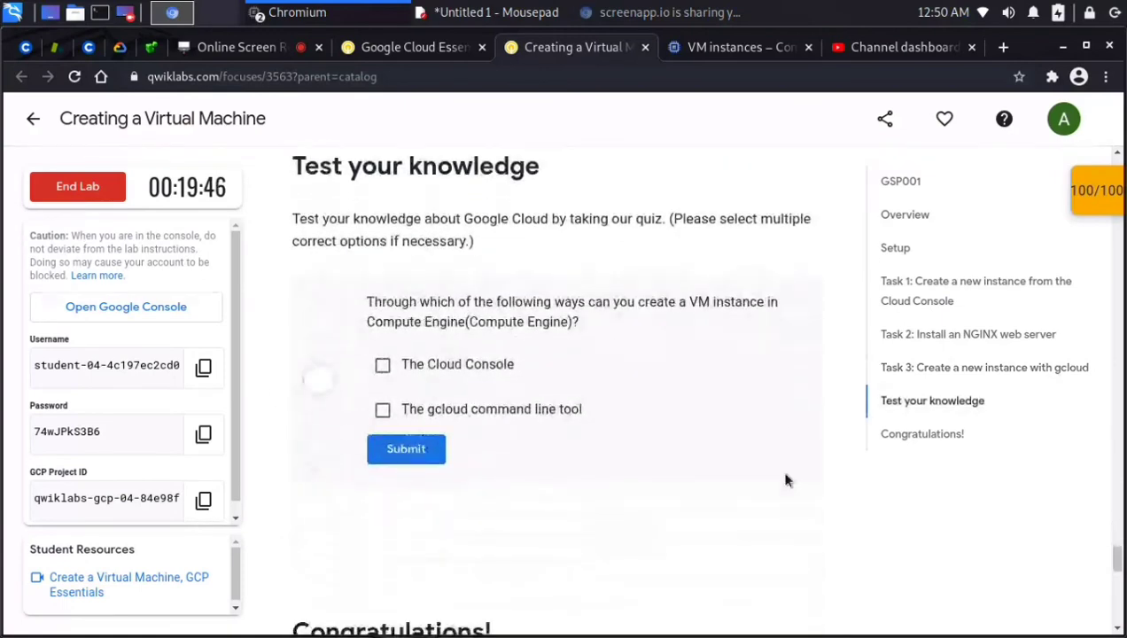
Answer the quiz on ways to create a VM instance with "The Cloud Console" and "The gcloud command line tool", and submit it.
left_click_drag(366, 302, 755, 334)
left_click(755, 334)
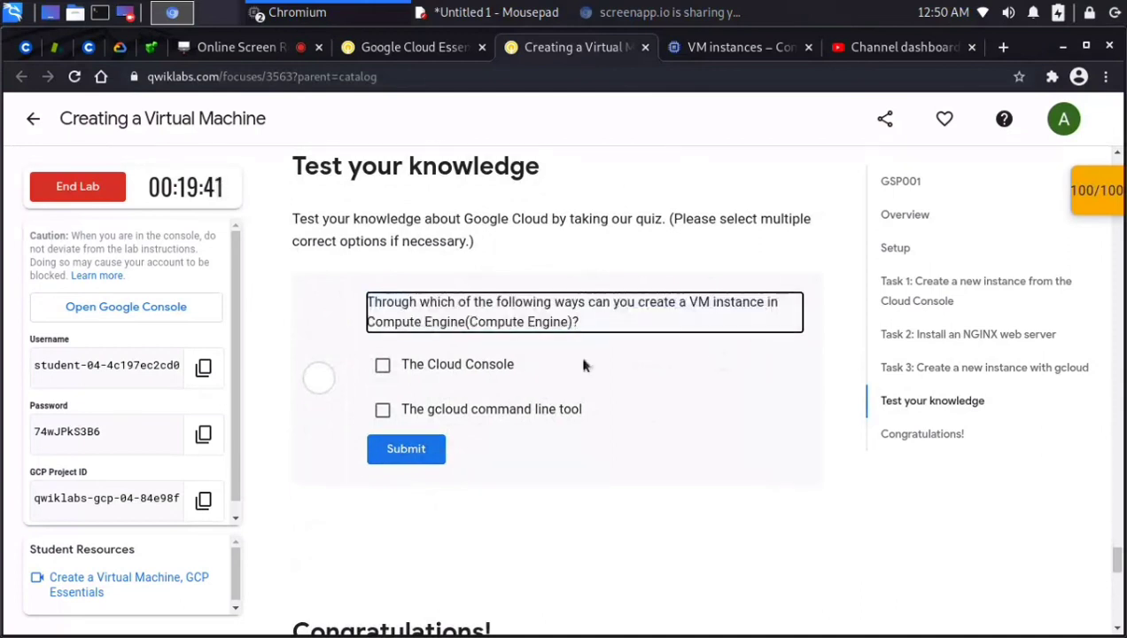
left_click(401, 365)
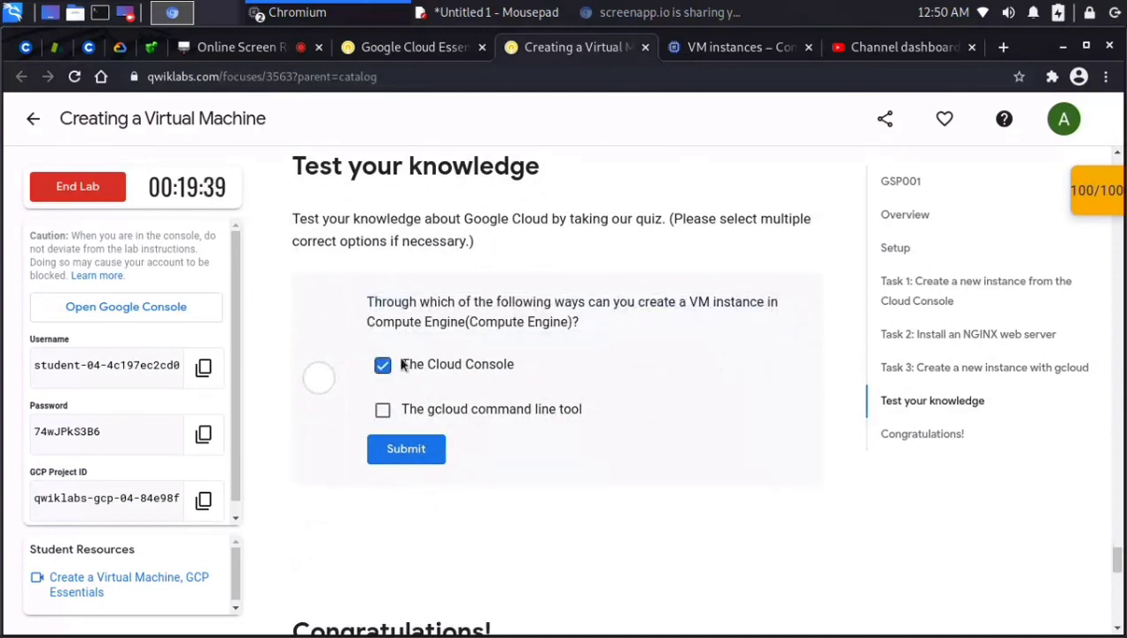
left_click(382, 409)
left_click(419, 449)
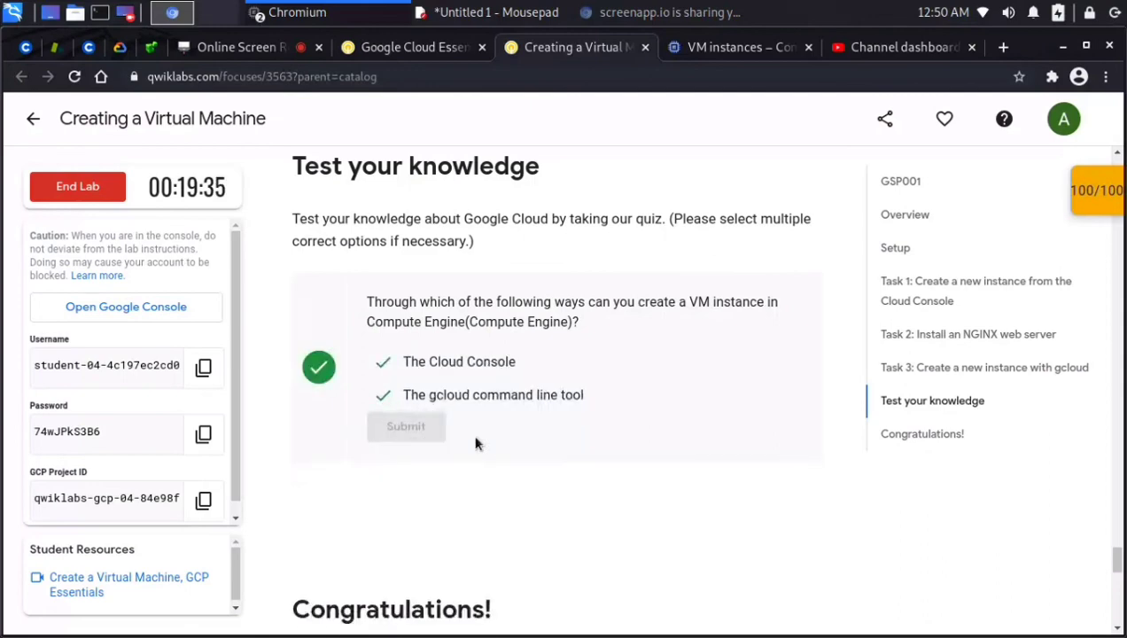
End the "Creating a Virtual Machine" lab, confirm the ending, and dismiss the satisfaction survey without submitting it.
scroll(474, 447, "down", 4)
scroll(474, 448, "down", 2)
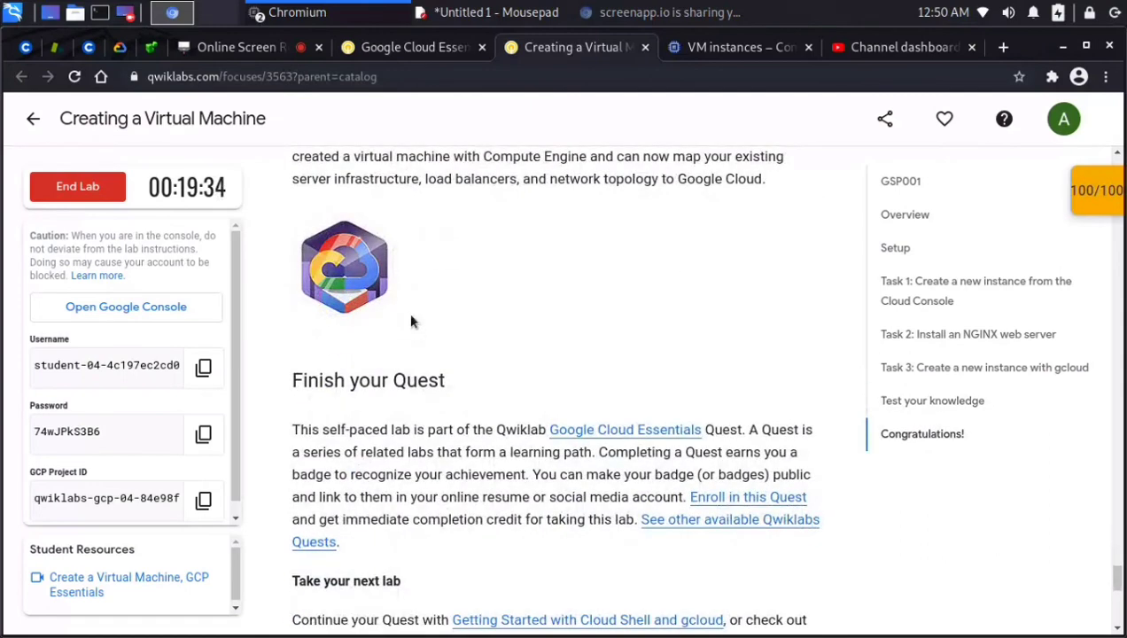
left_click(64, 190)
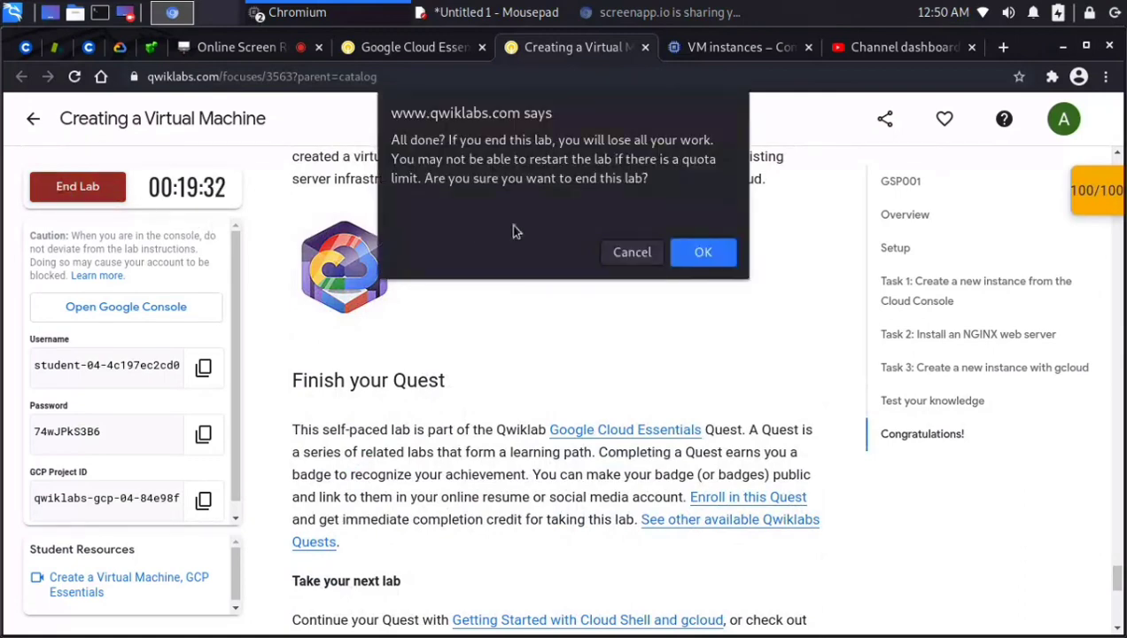
left_click(701, 253)
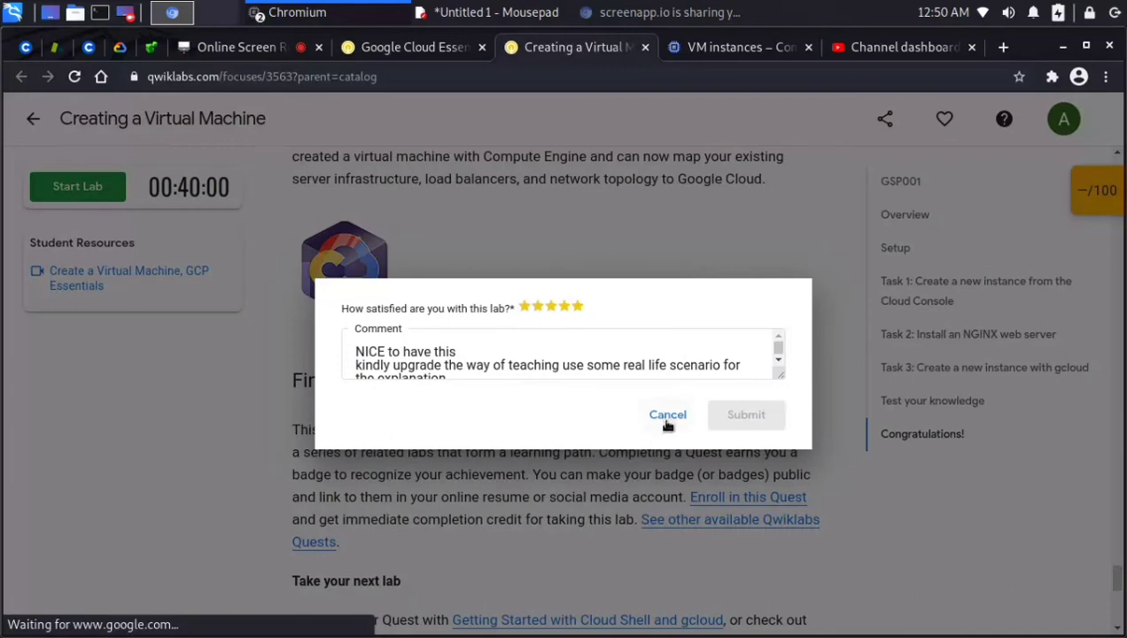
left_click(668, 417)
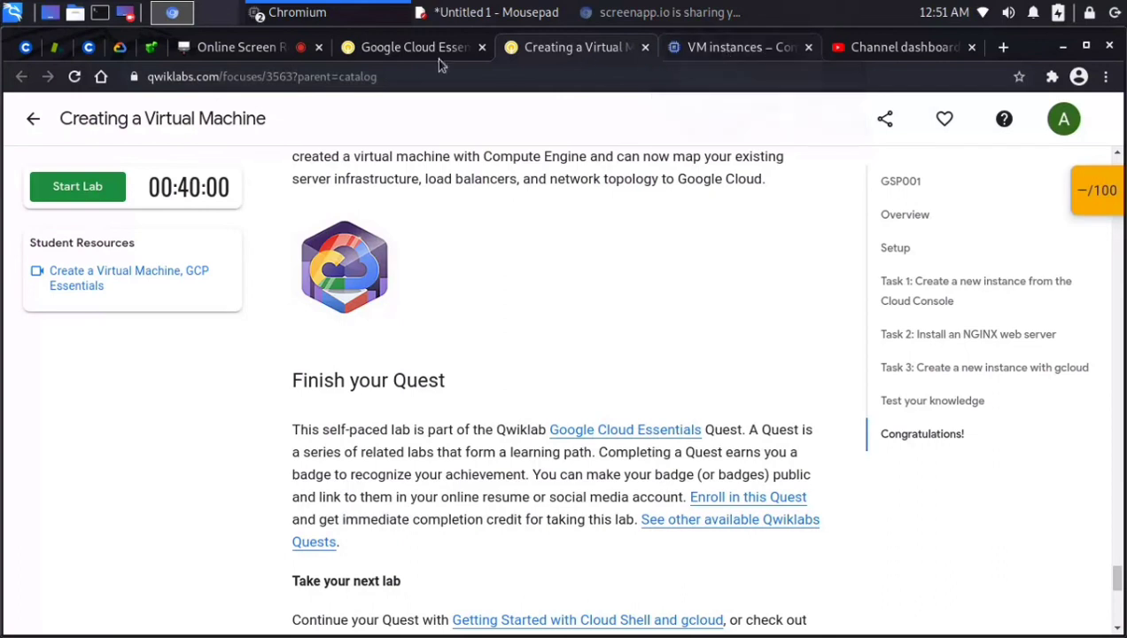
left_click(266, 53)
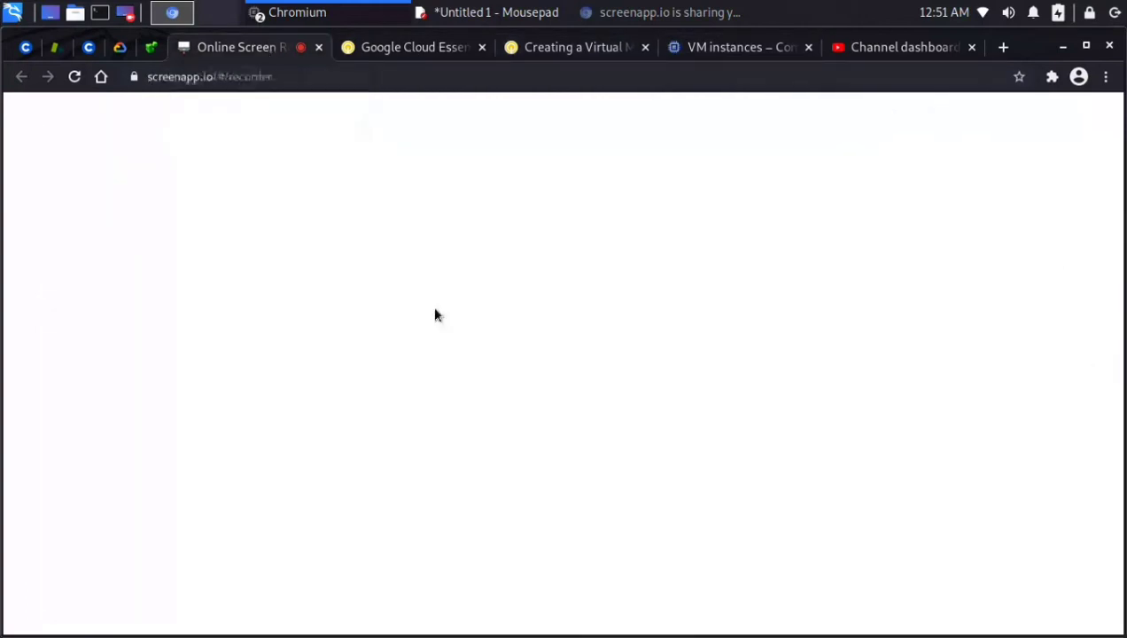